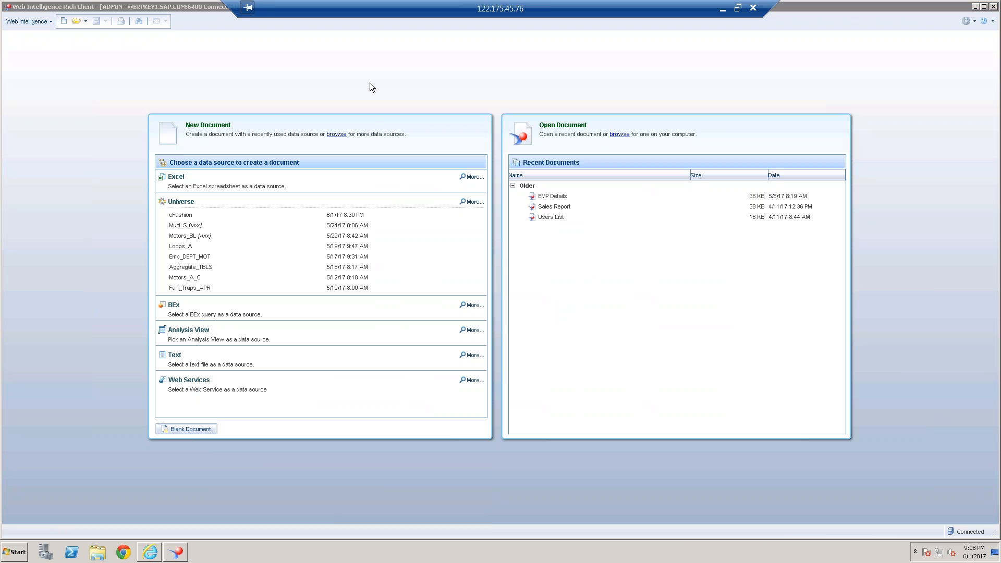
Close the Web Intelligence Rich Client and relaunch it from the SAP BusinessObjects BI platform 4 client tools
left_click(995, 7)
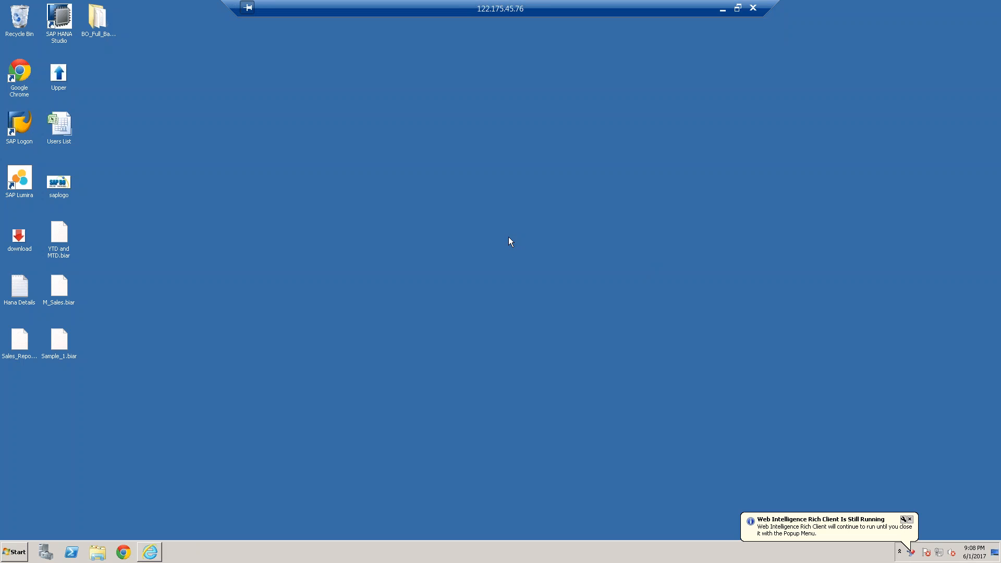
left_click(910, 519)
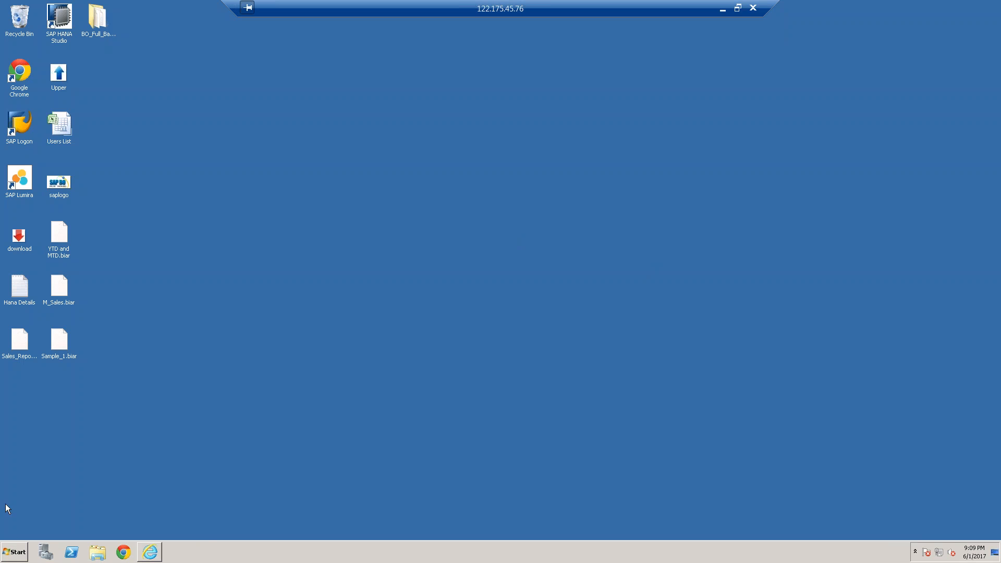
left_click(14, 553)
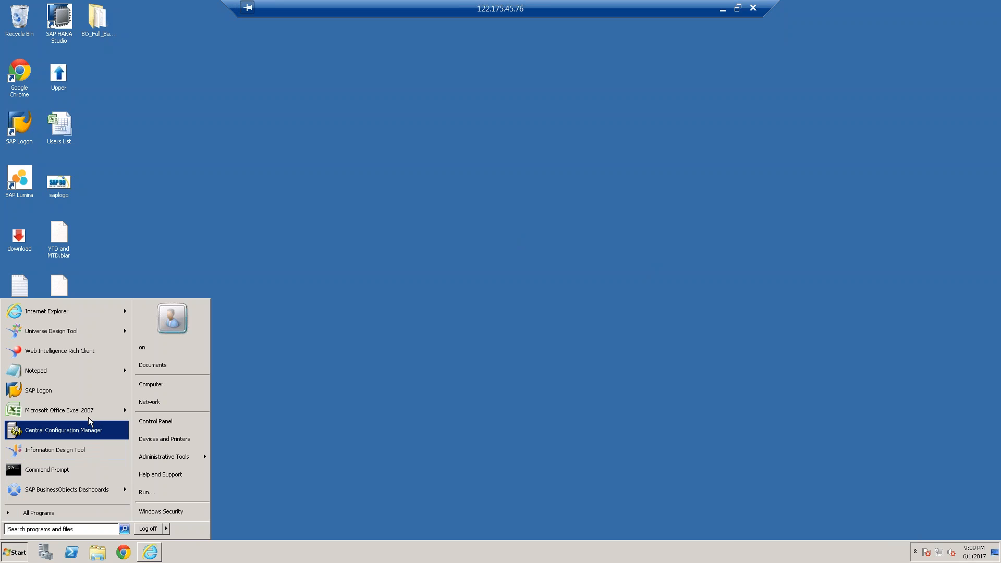
mouse_move(89, 416)
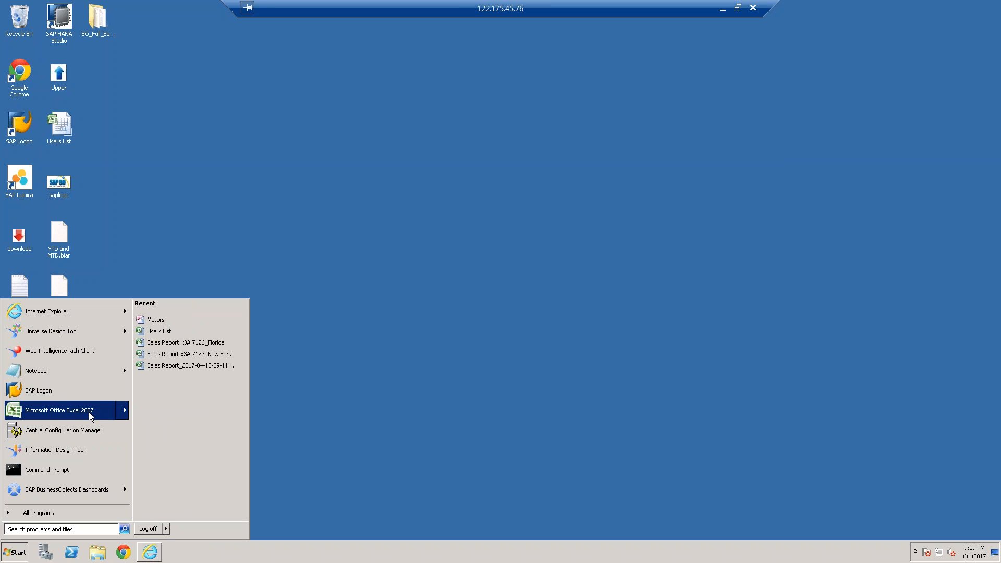
left_click(52, 512)
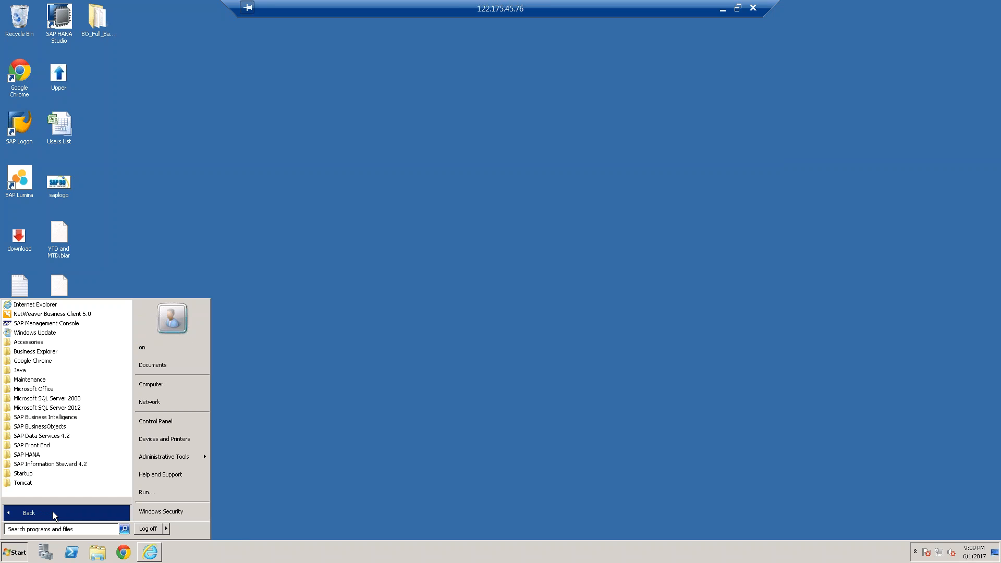
left_click(73, 417)
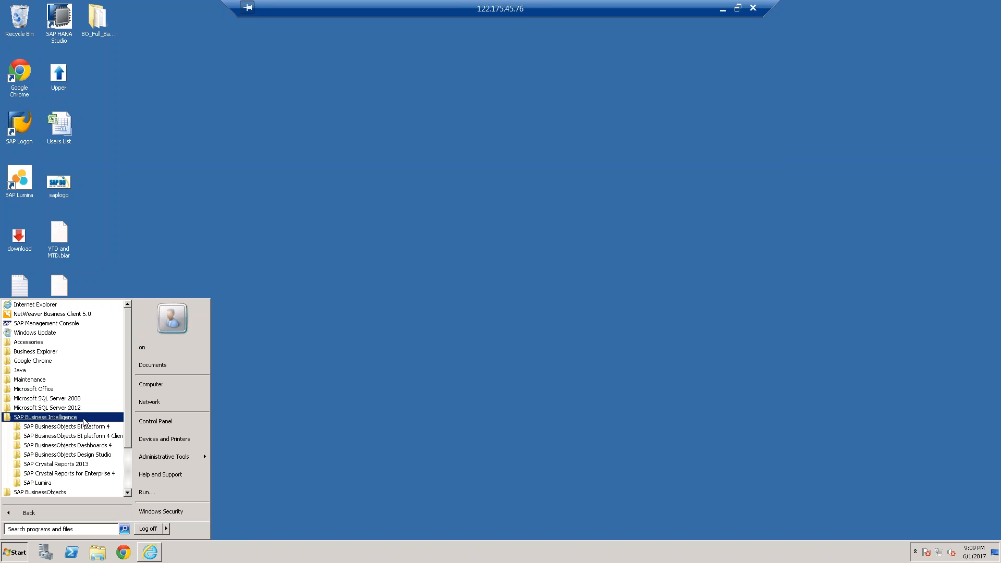
left_click(102, 438)
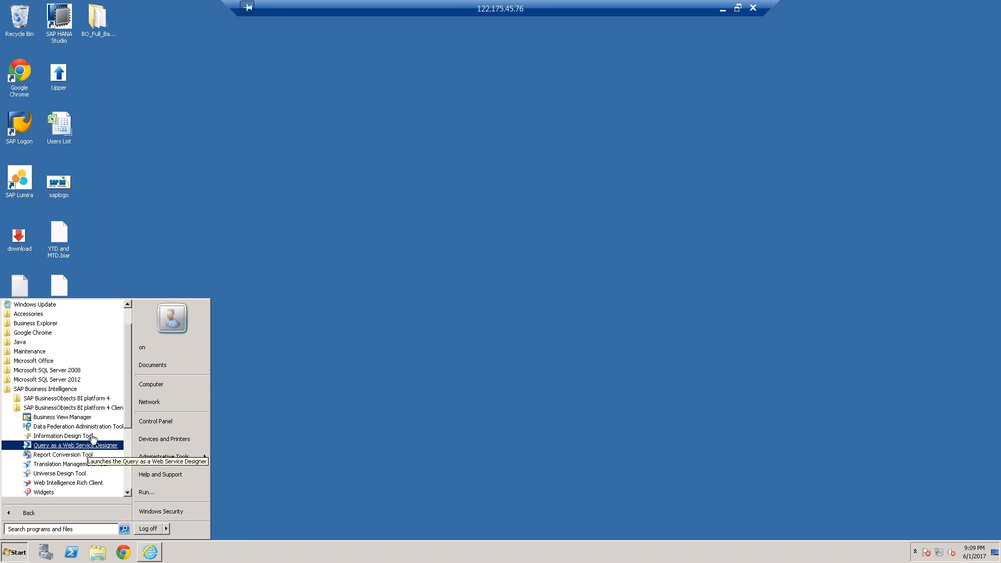
left_click(78, 484)
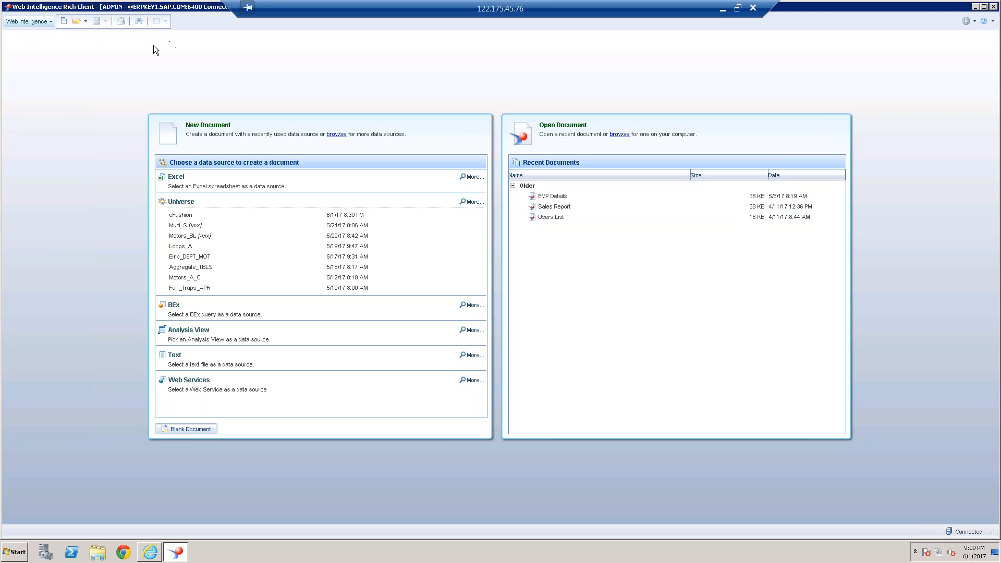
Create a new document with the eFashion universe, revision 147 in the webi universes folder, as data source
left_click(63, 22)
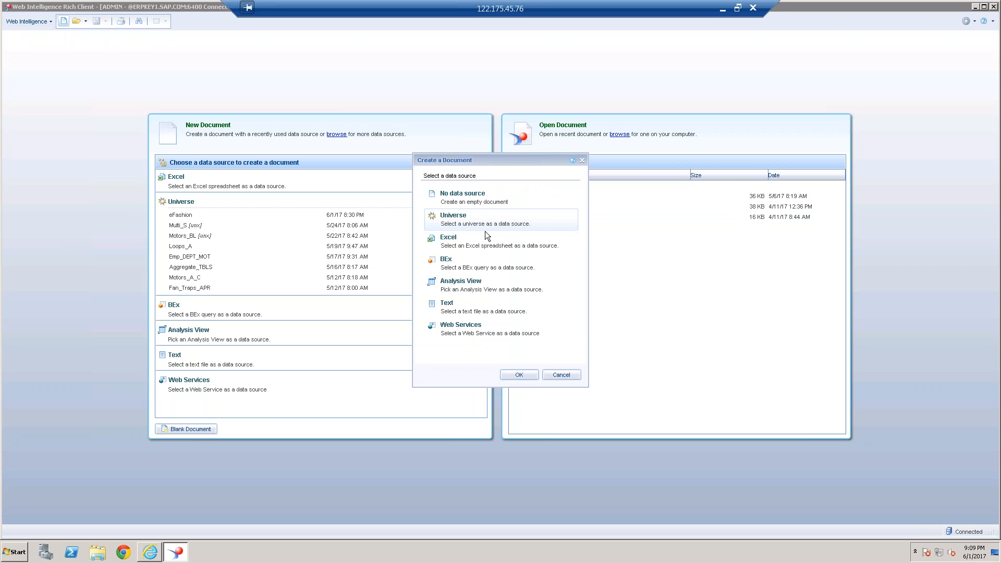
left_click(519, 375)
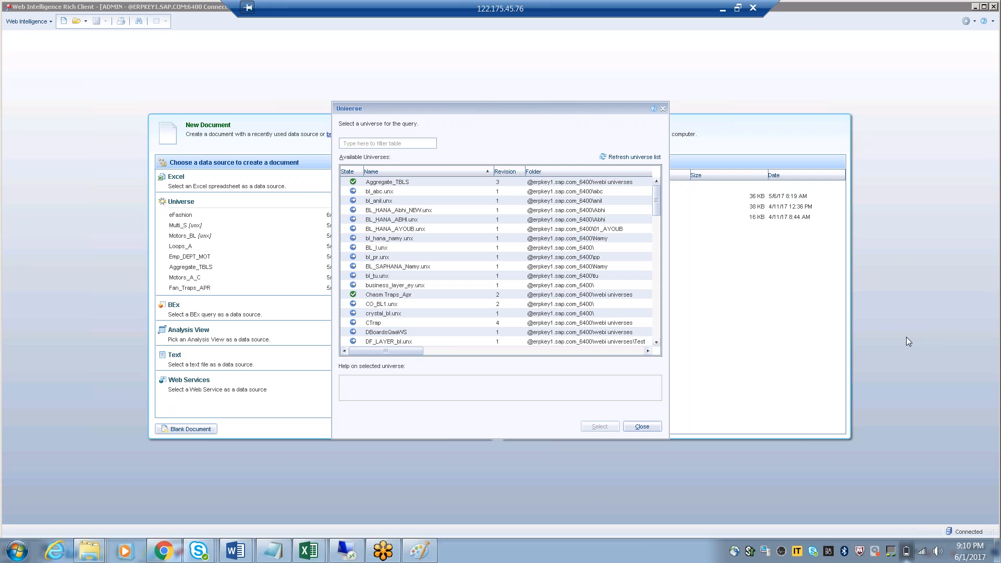
left_click(907, 474)
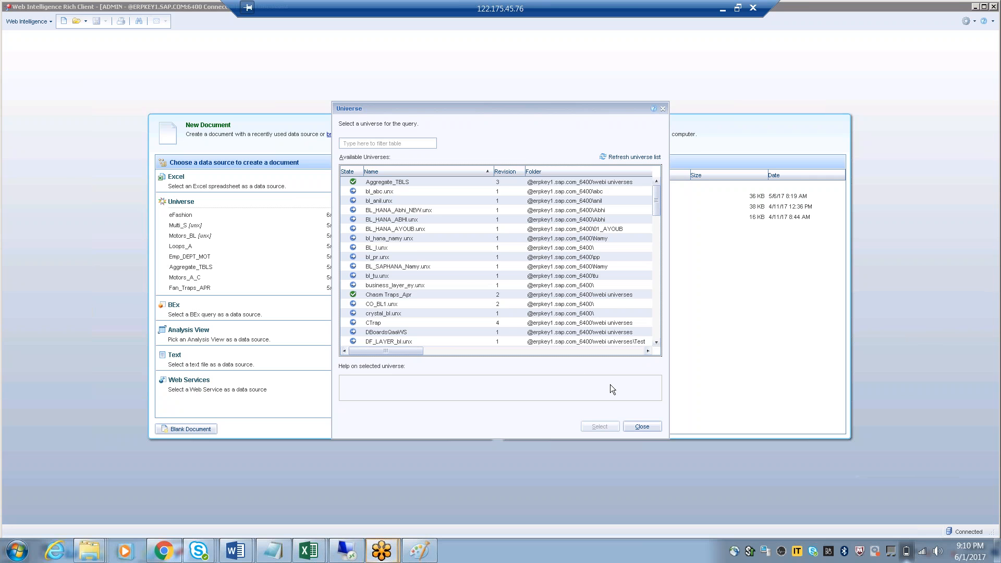
left_click(513, 318)
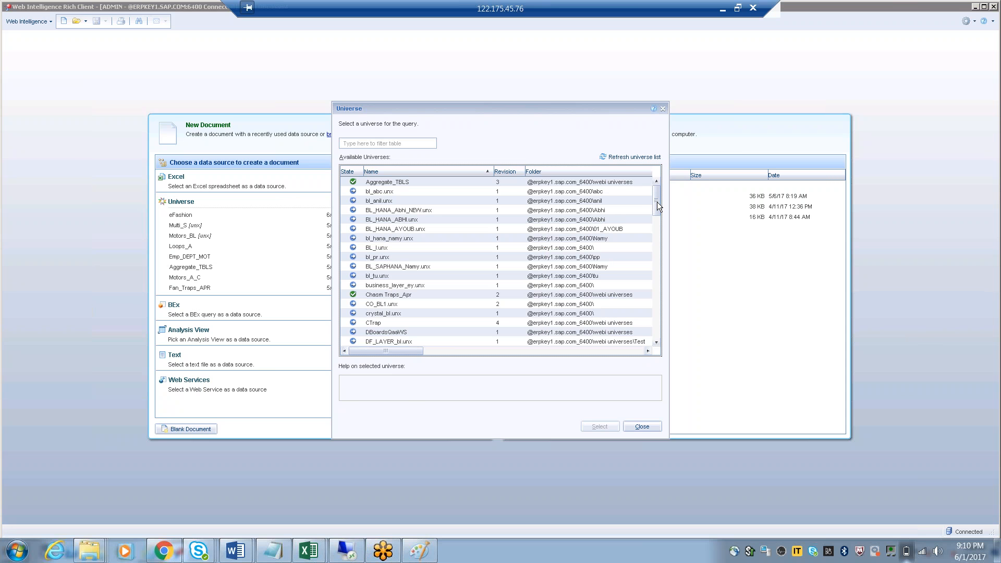
left_click_drag(657, 202, 655, 210)
left_click(386, 320)
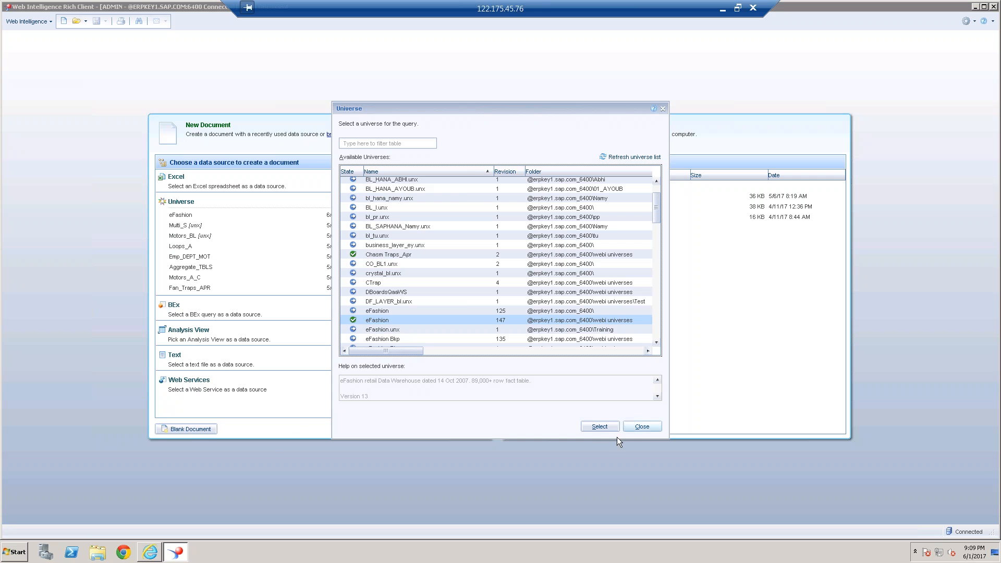
left_click(600, 427)
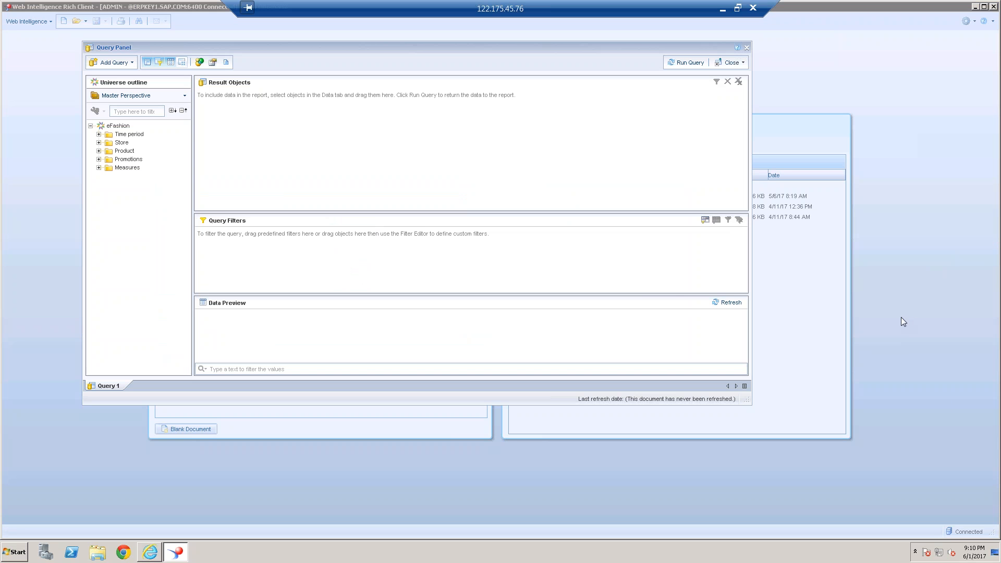
Add Year from the Time period class and State from the Store class to the query's result objects
left_click(99, 134)
double_click(131, 142)
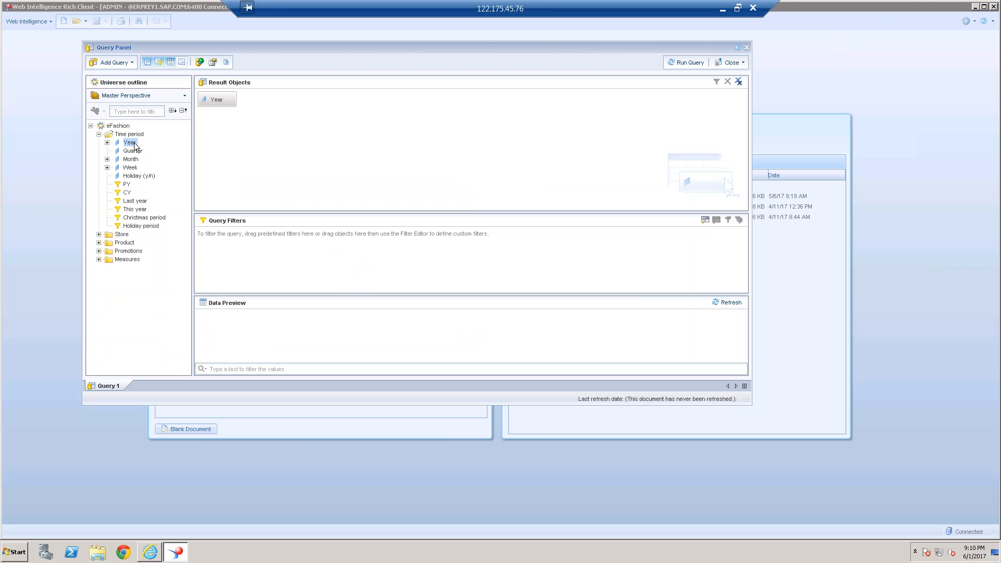
left_click(98, 234)
left_click(130, 242)
Add the measures Sales revenue and Quantity sold to the result objects and run the query
left_click(100, 359)
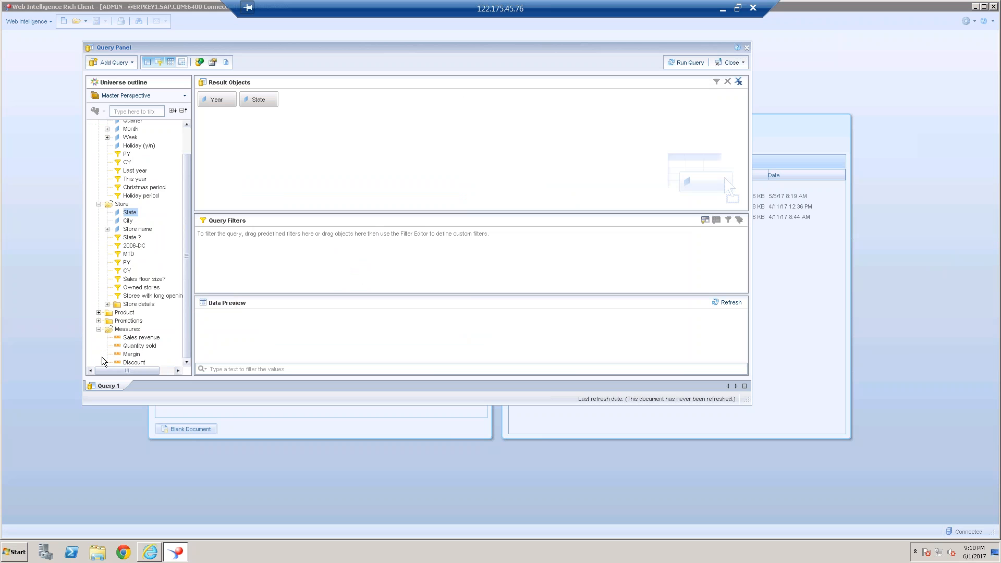
right_click(142, 336)
left_click(167, 350)
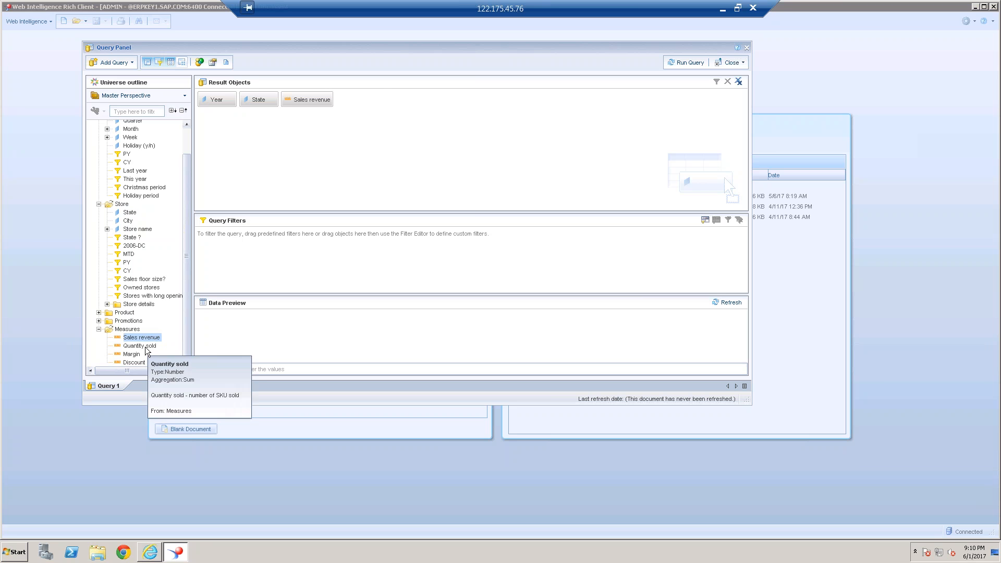
double_click(145, 346)
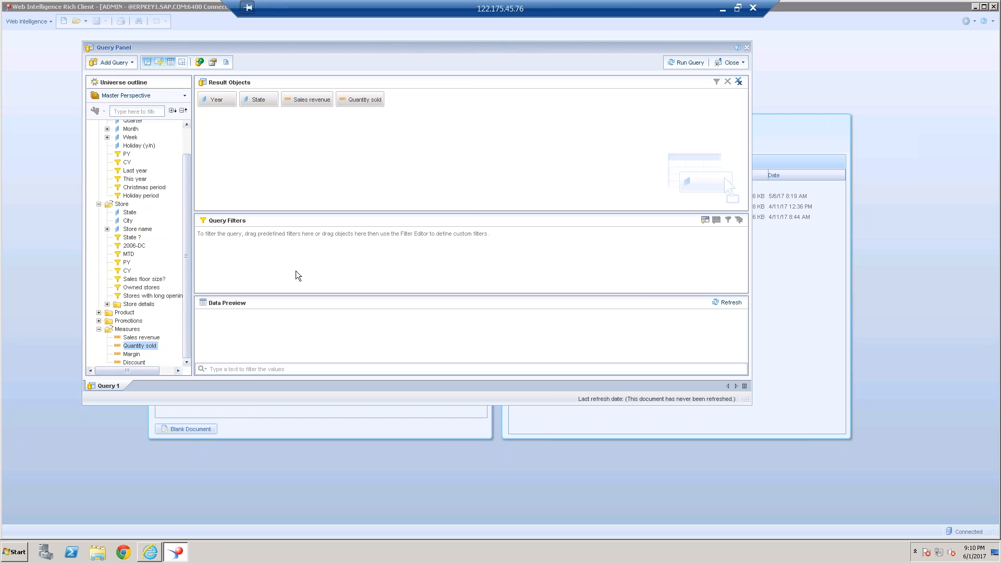
left_click(693, 63)
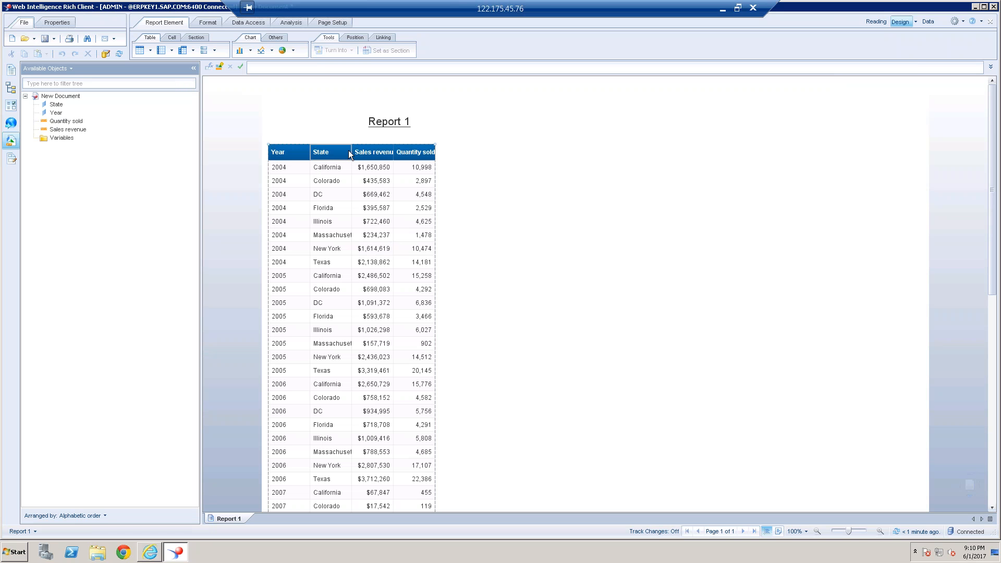
Widen the State, Sales revenue and Quantity sold columns of the report table so their contents fit
left_click(350, 151)
left_click_drag(351, 151, 375, 150)
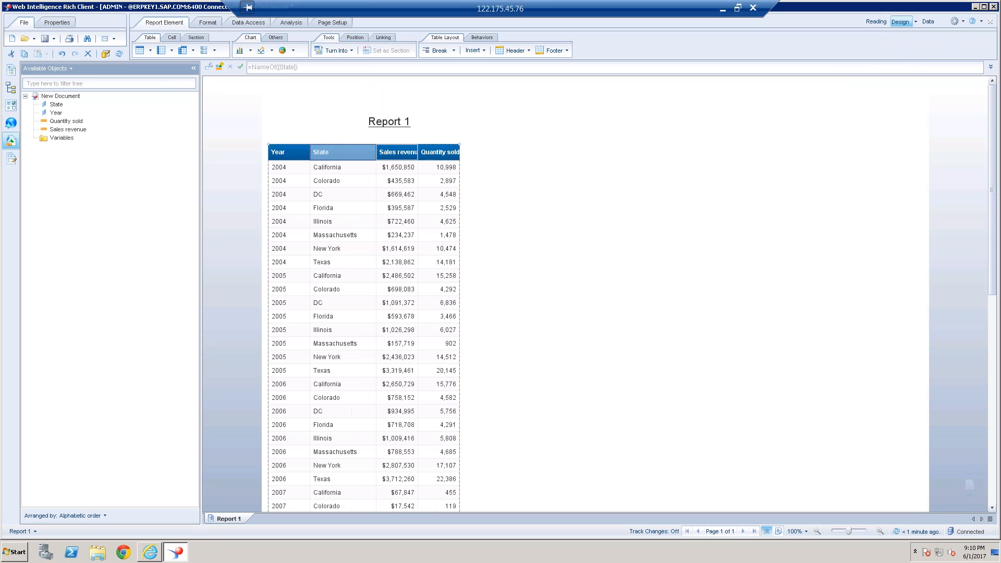
left_click(414, 152)
left_click_drag(428, 150, 443, 150)
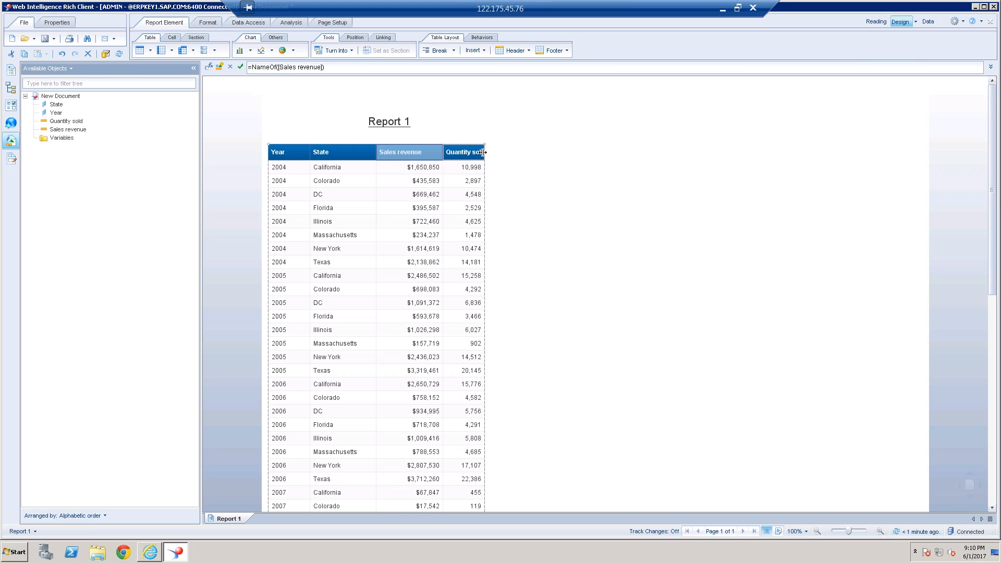
left_click(480, 152)
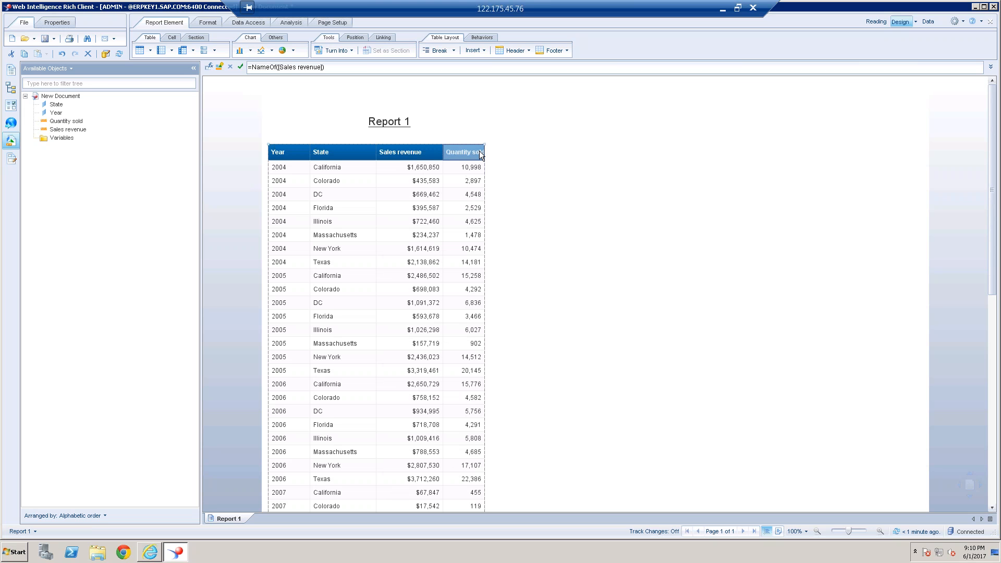
left_click_drag(485, 151, 514, 151)
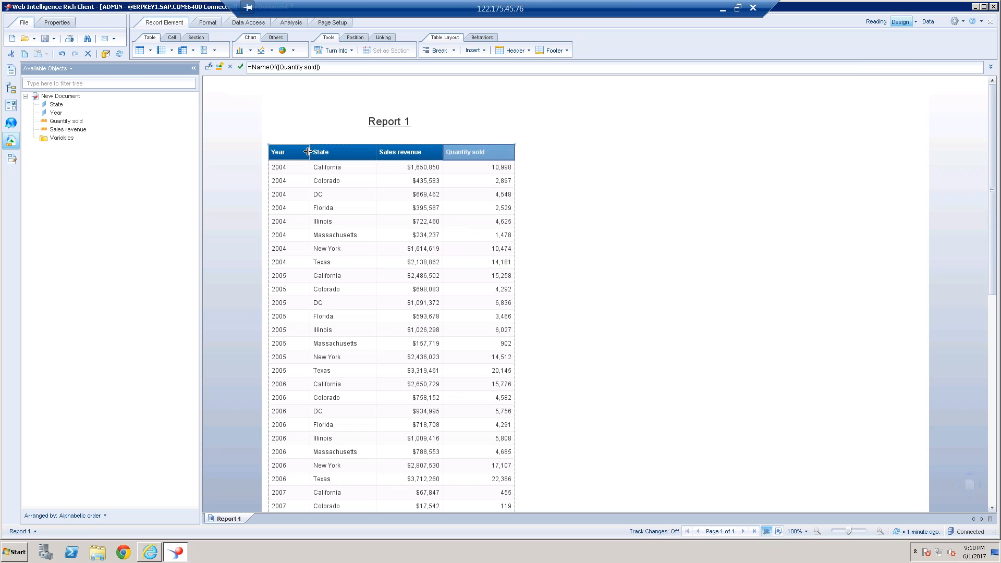
Widen the Year column and give the Sales revenue and Quantity sold columns some extra width
left_click_drag(308, 151, 349, 151)
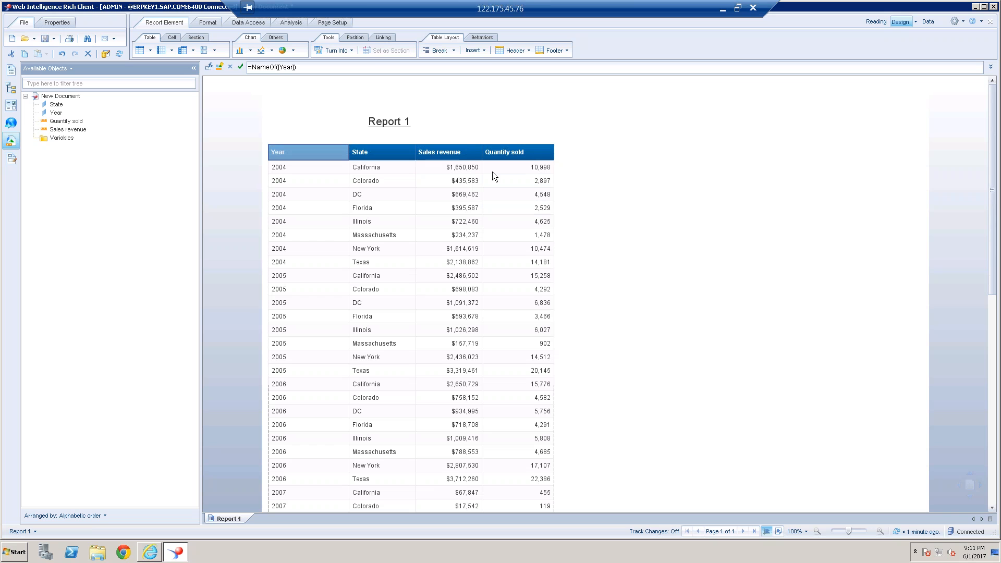
left_click_drag(484, 152, 500, 152)
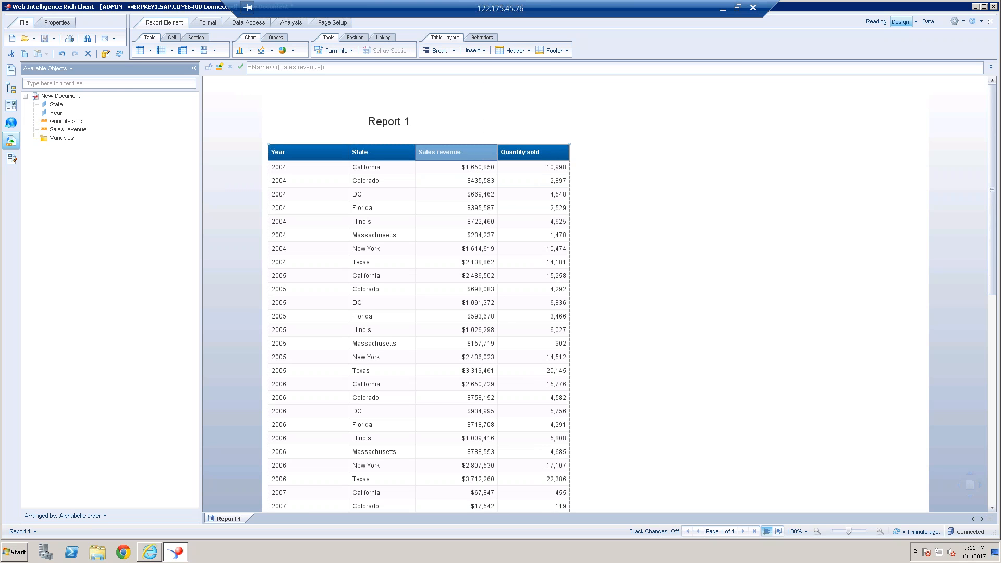
left_click(567, 153)
left_click_drag(568, 151, 583, 152)
Review the Year, State, Sales revenue and Quantity sold columns by selecting each in turn, and clear the selection
left_click(327, 196)
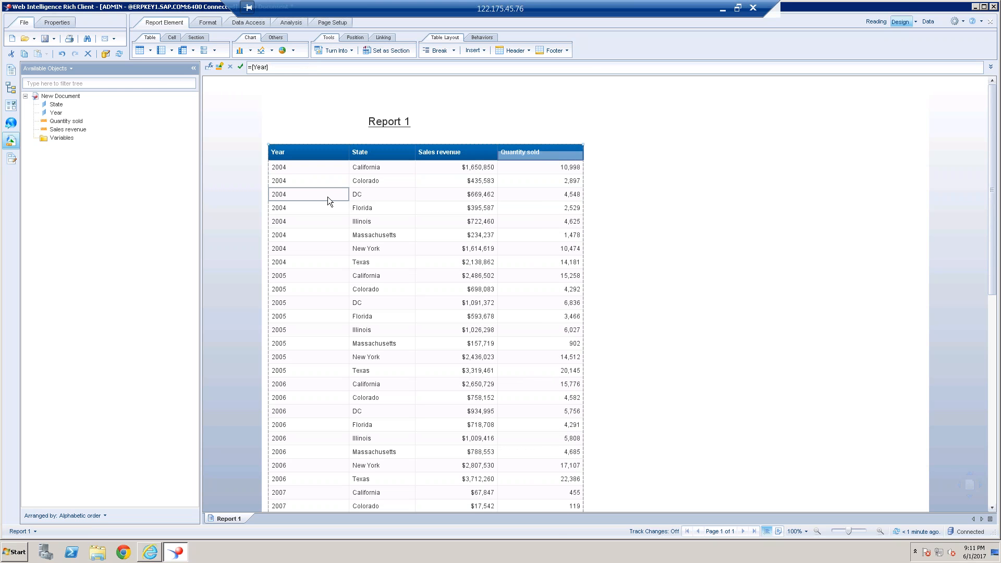
left_click(383, 193)
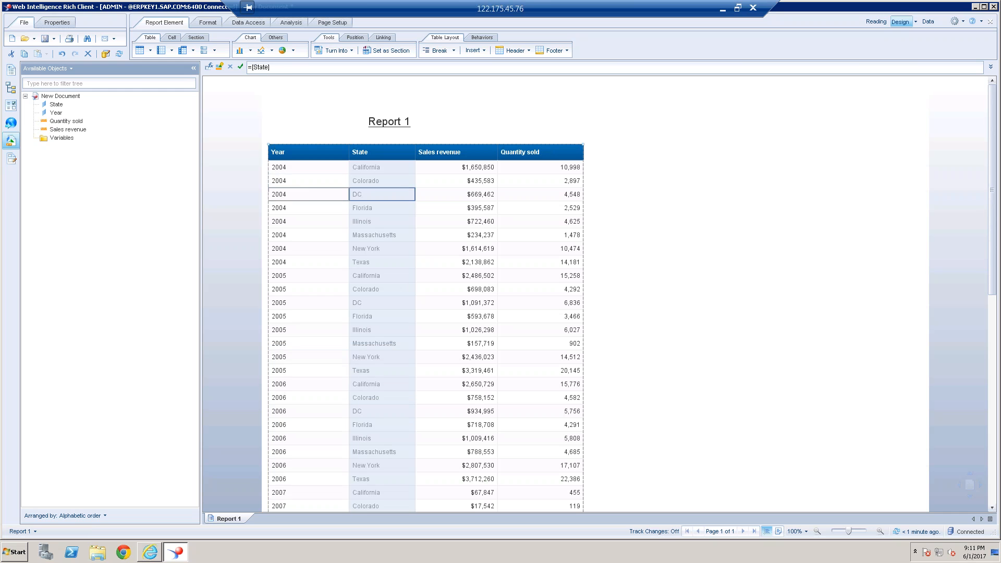
left_click(458, 195)
left_click(536, 196)
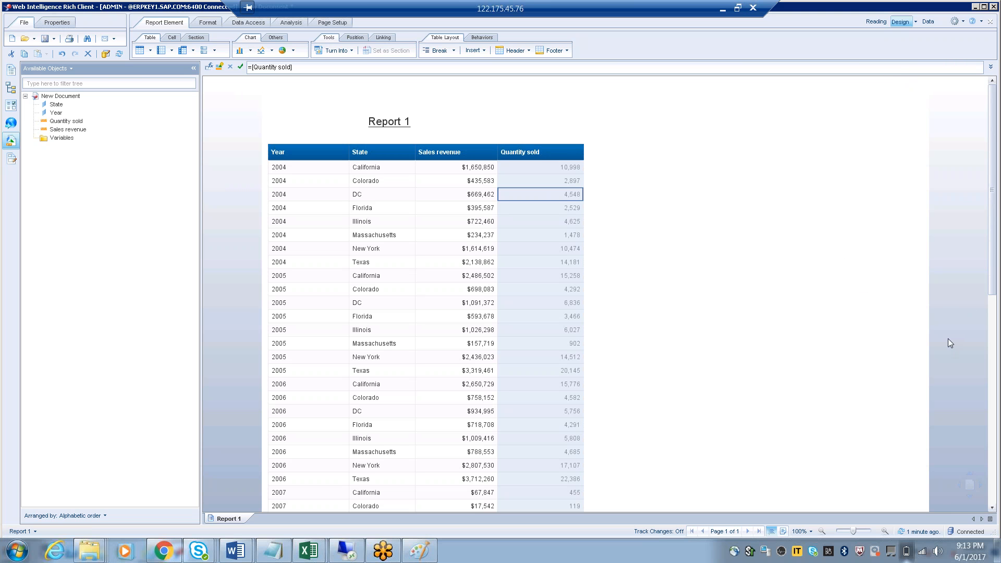
left_click(683, 376)
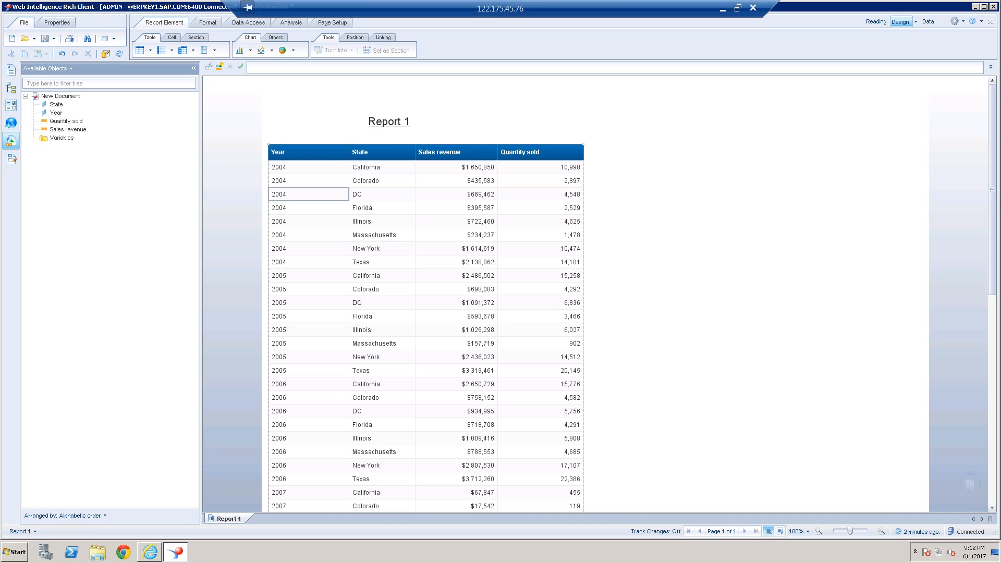
Examine the analysis functions available for the Year column and leave the table deselected
left_click(317, 195)
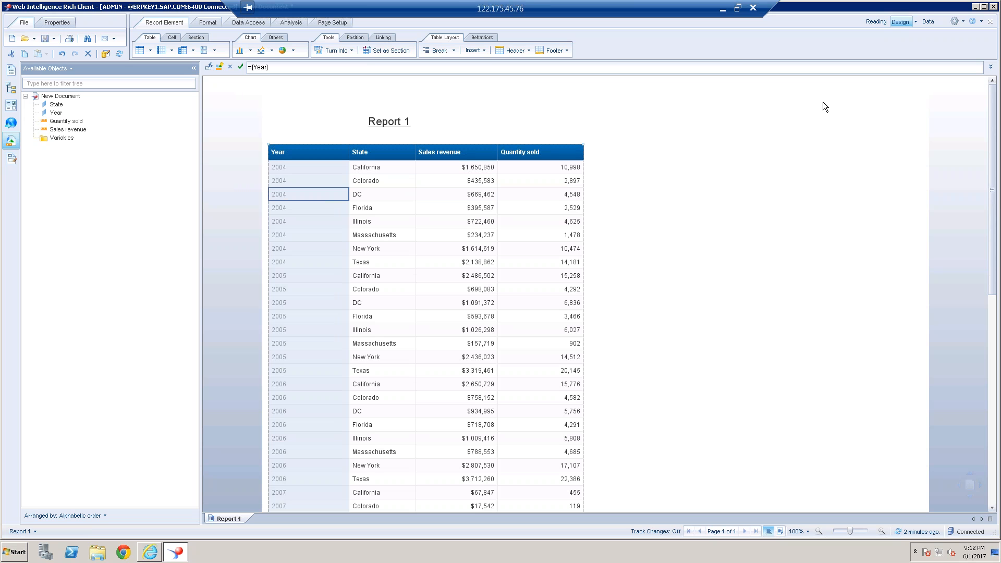
left_click(289, 21)
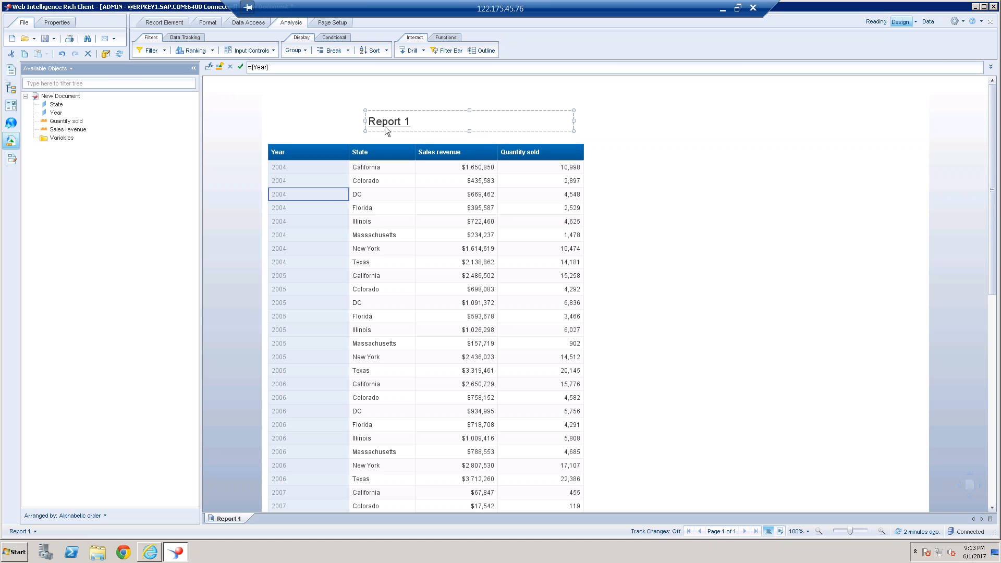
left_click(811, 91)
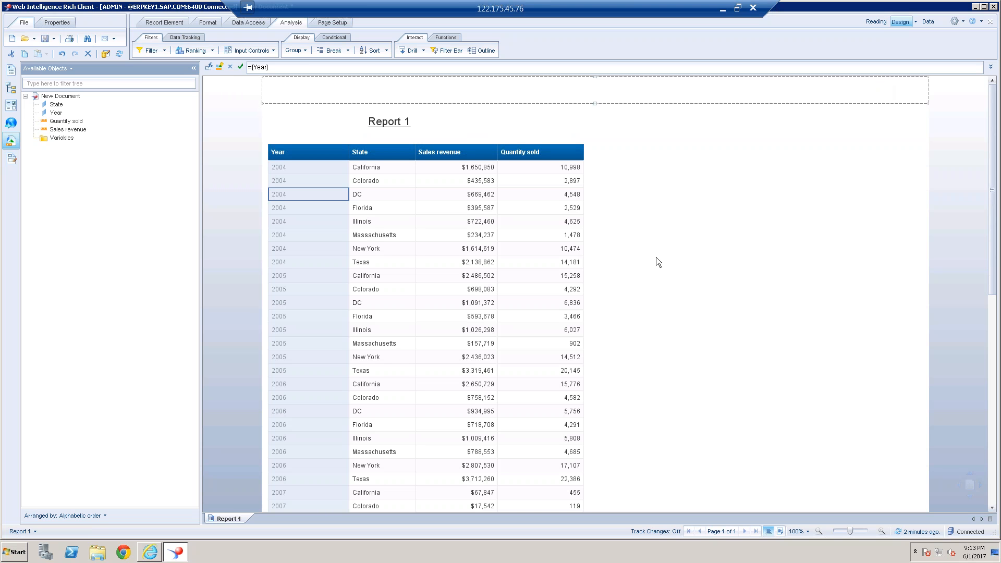
left_click(698, 308)
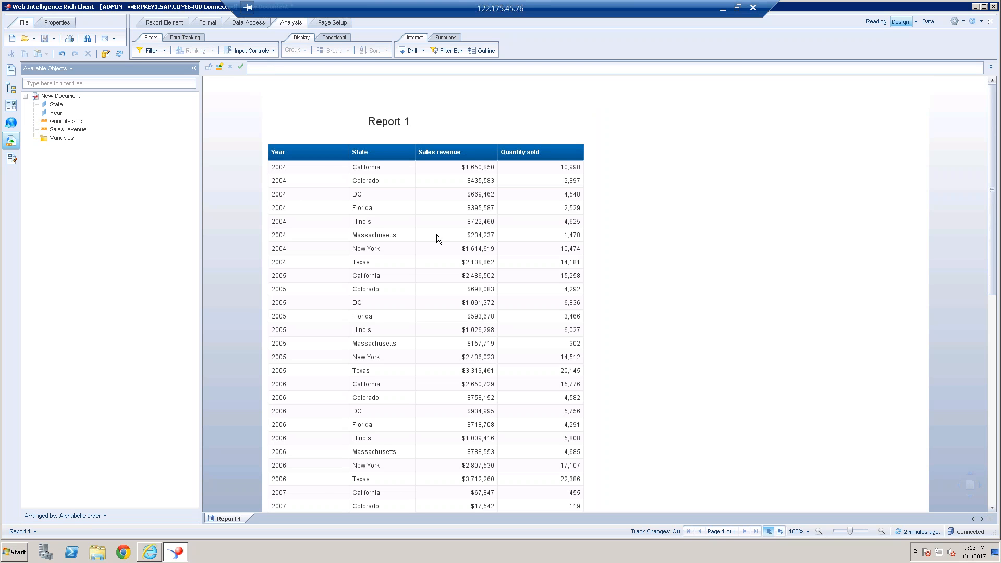
left_click(324, 210)
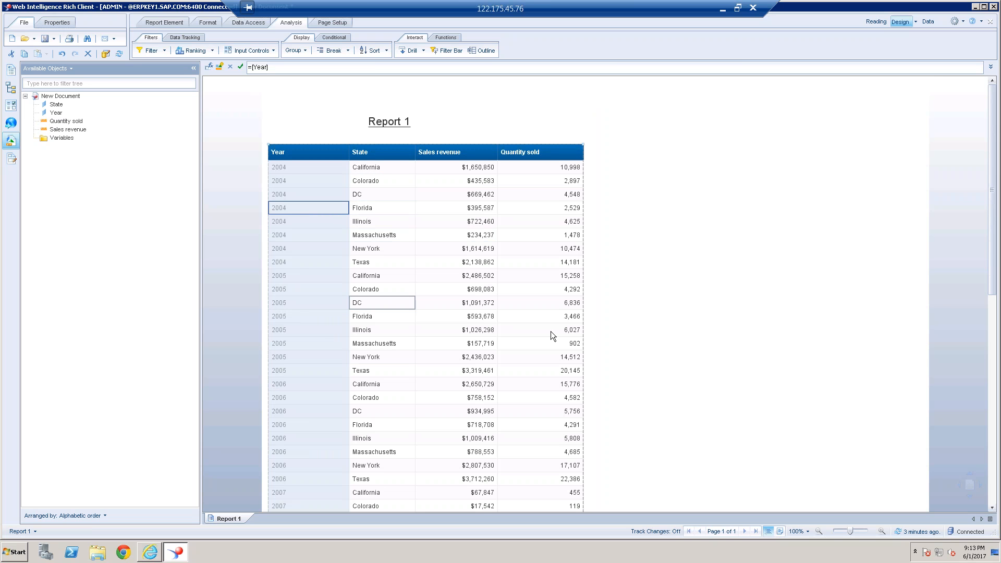
left_click(656, 308)
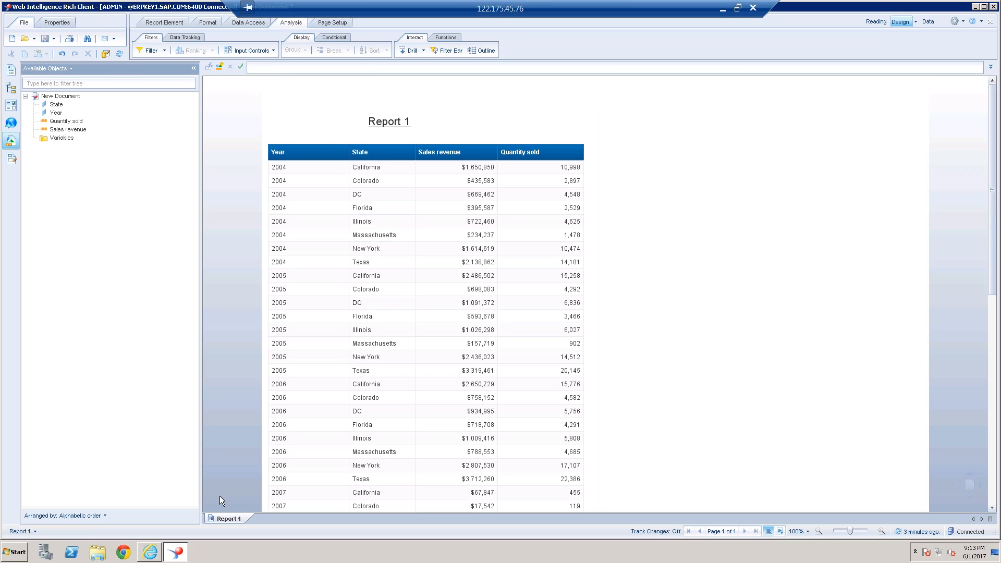
Duplicate Report 1 and rename the original report as Breaks
right_click(238, 519)
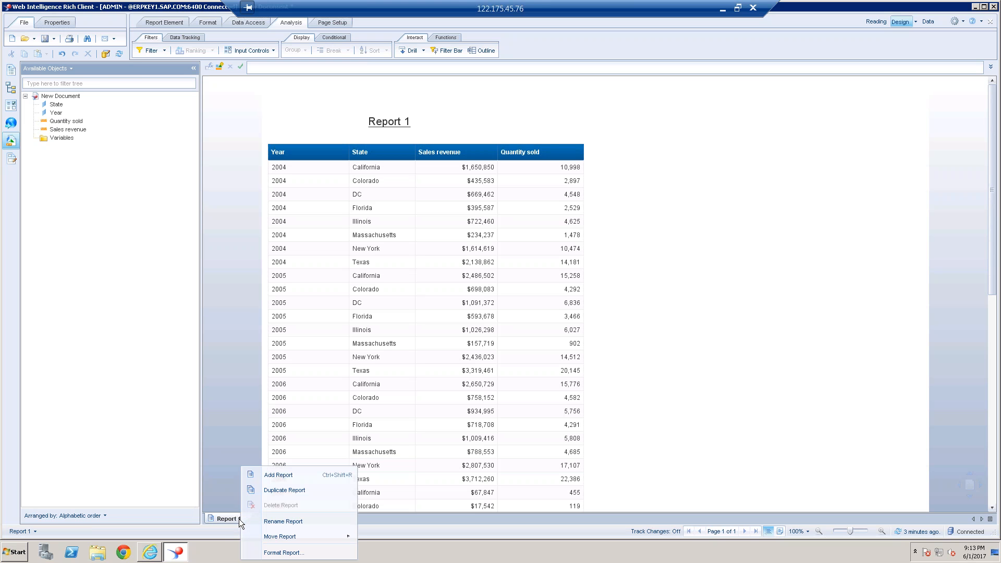
left_click(277, 490)
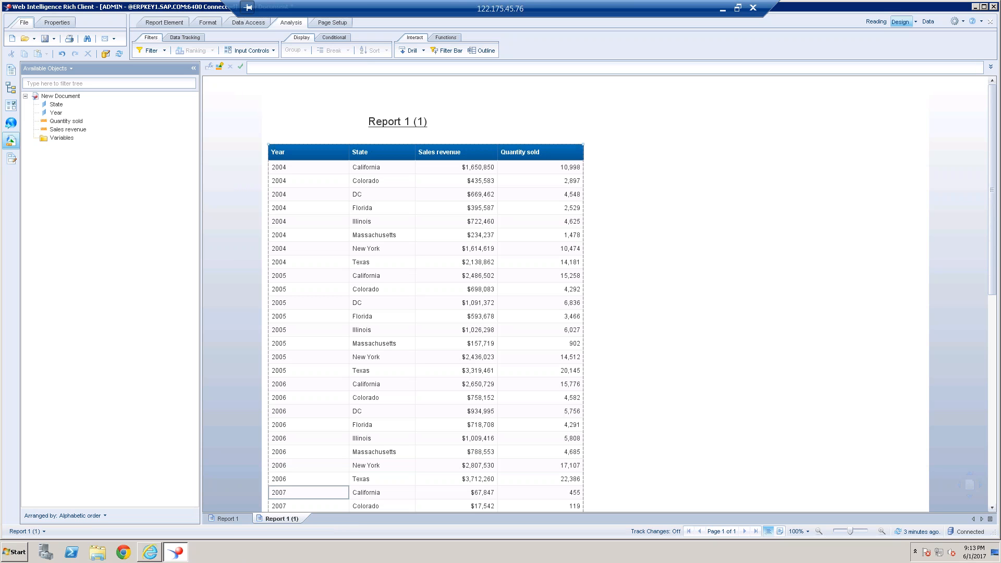
right_click(231, 517)
left_click(290, 521)
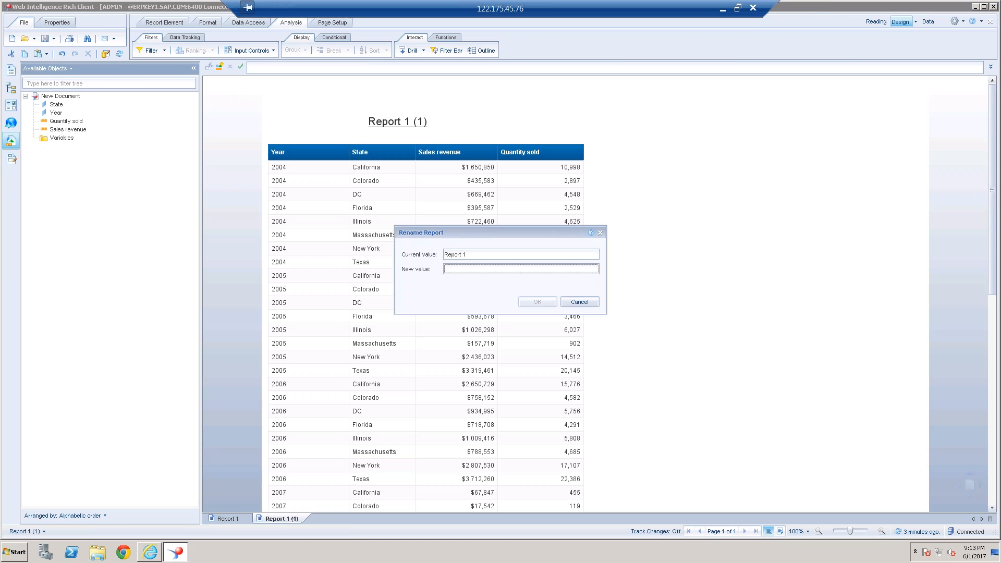
type("Breaks")
key("Return")
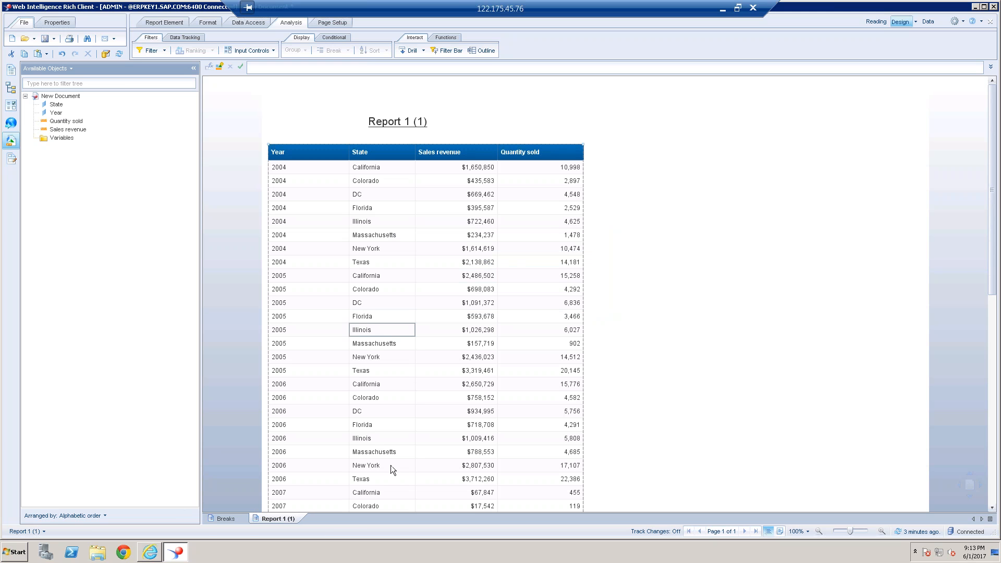
Rename the duplicated report as Section
right_click(289, 520)
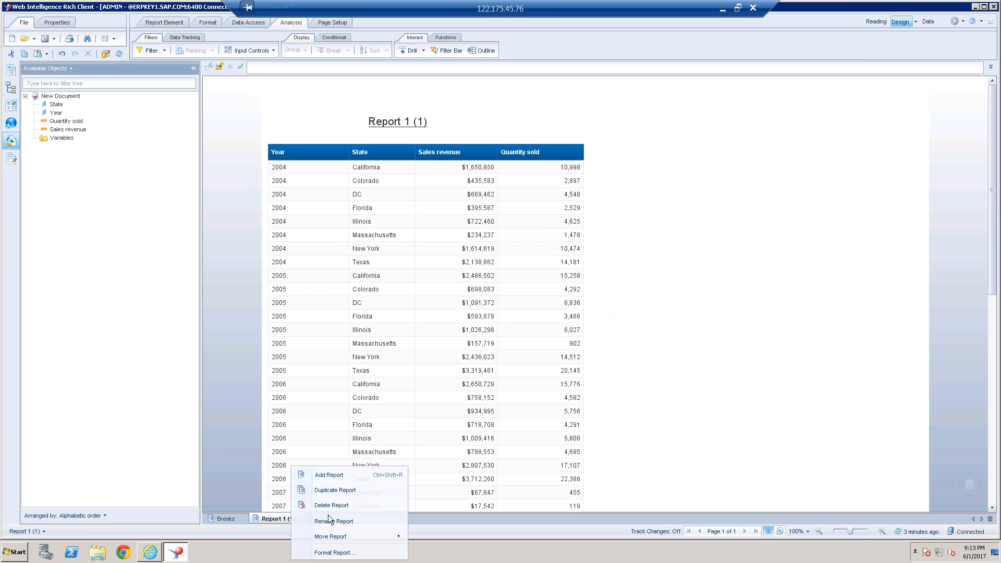
left_click(344, 521)
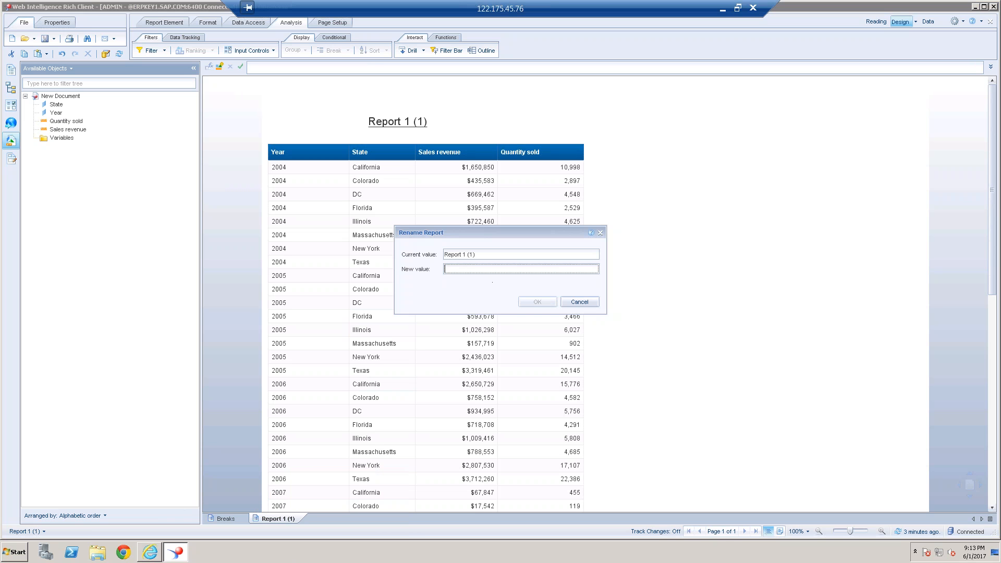
type("Section")
key("Return")
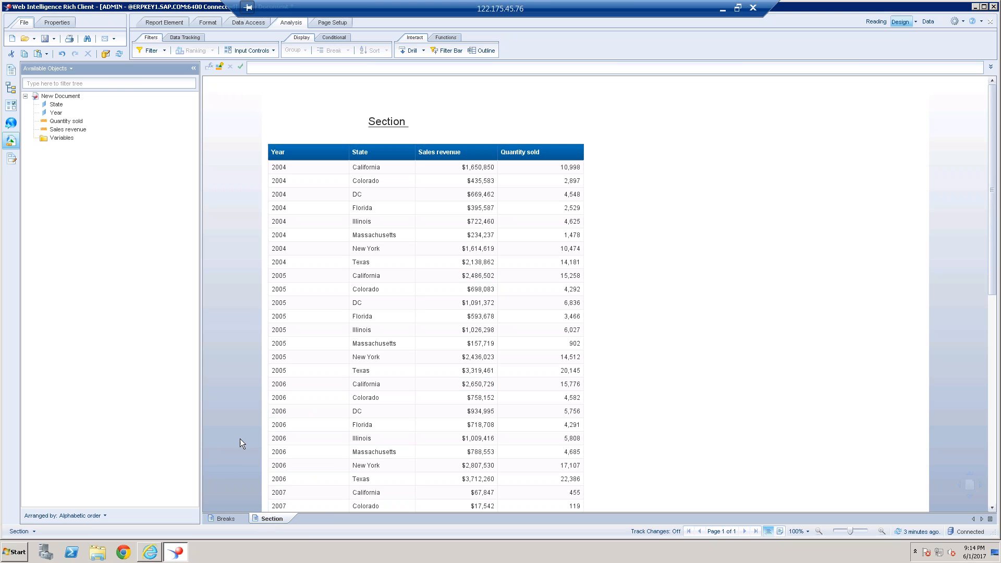
Apply a break on the Year column in the Breaks report
left_click(233, 517)
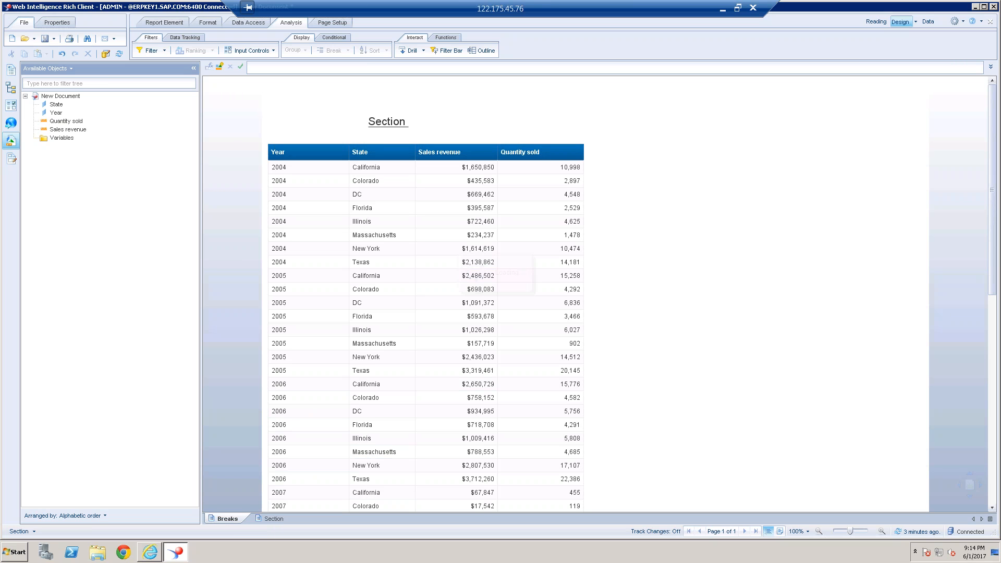
left_click(298, 244)
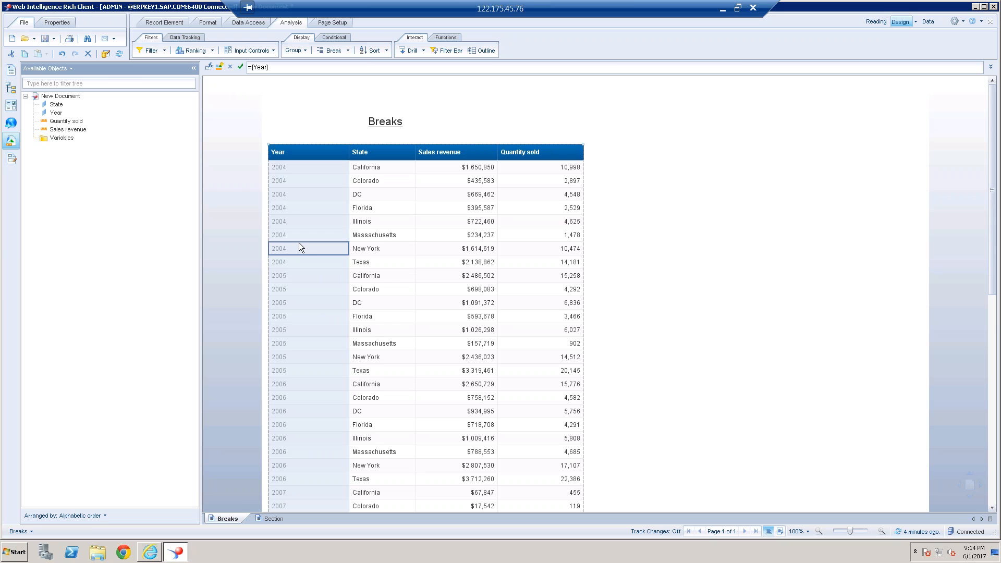
left_click(333, 51)
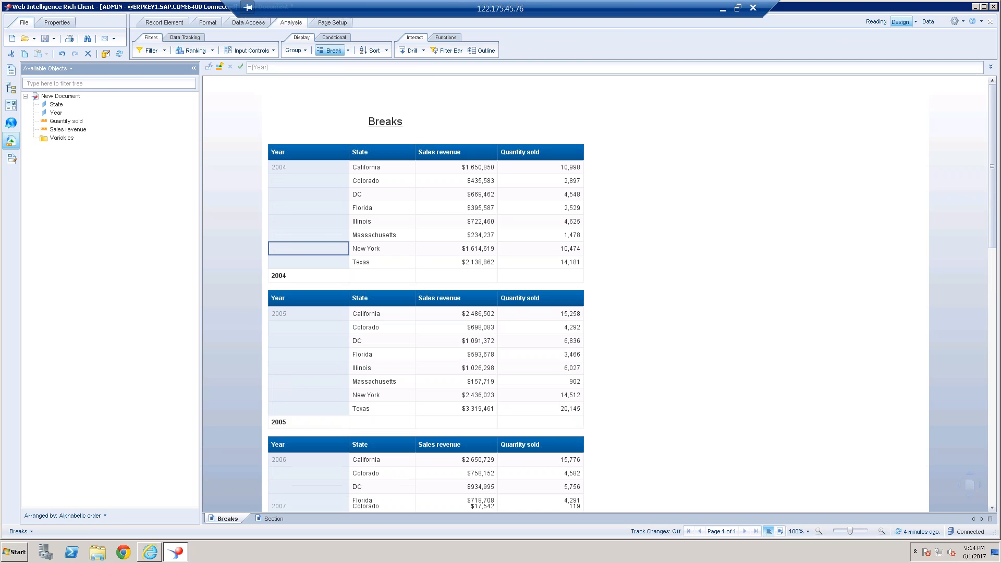
left_click(615, 308)
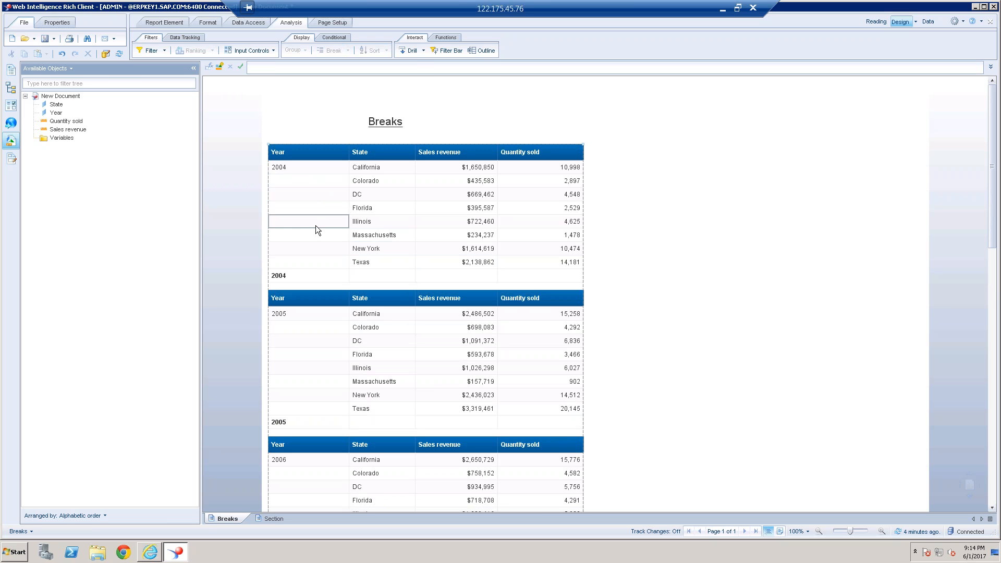
Add Sum totals to the Sales revenue and Quantity sold columns in the Breaks report and review the overall total row at its end
left_click(464, 239)
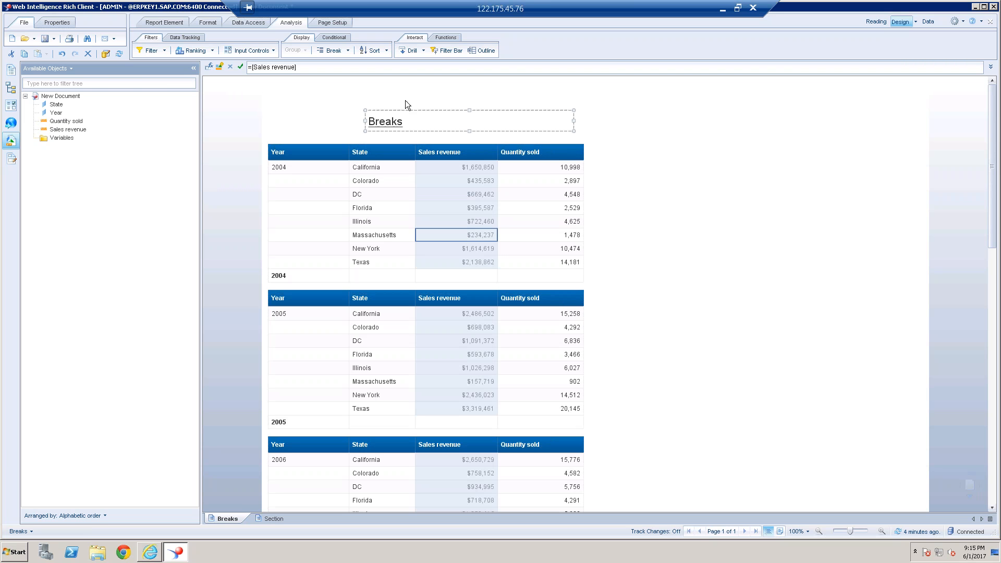
left_click(446, 37)
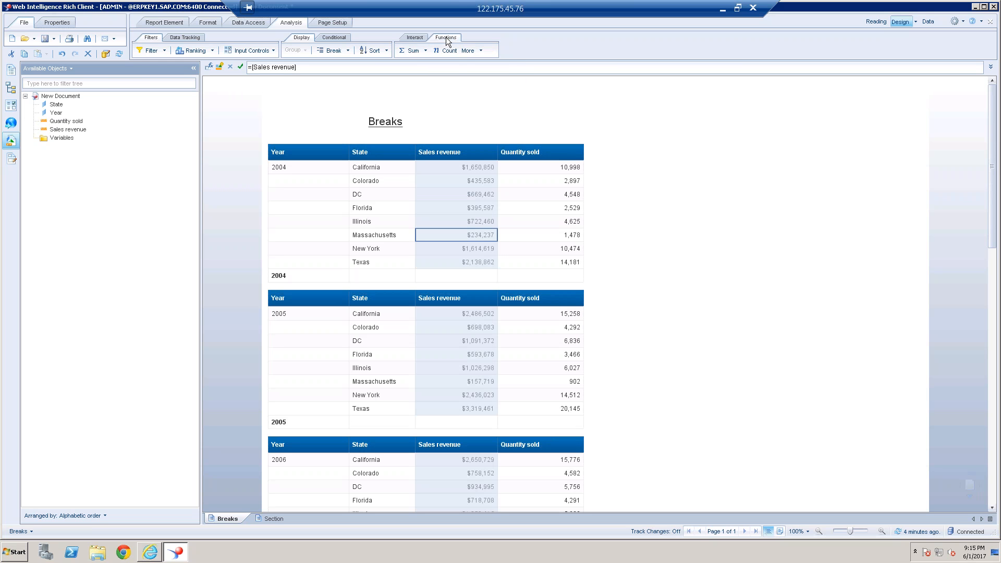
left_click(412, 51)
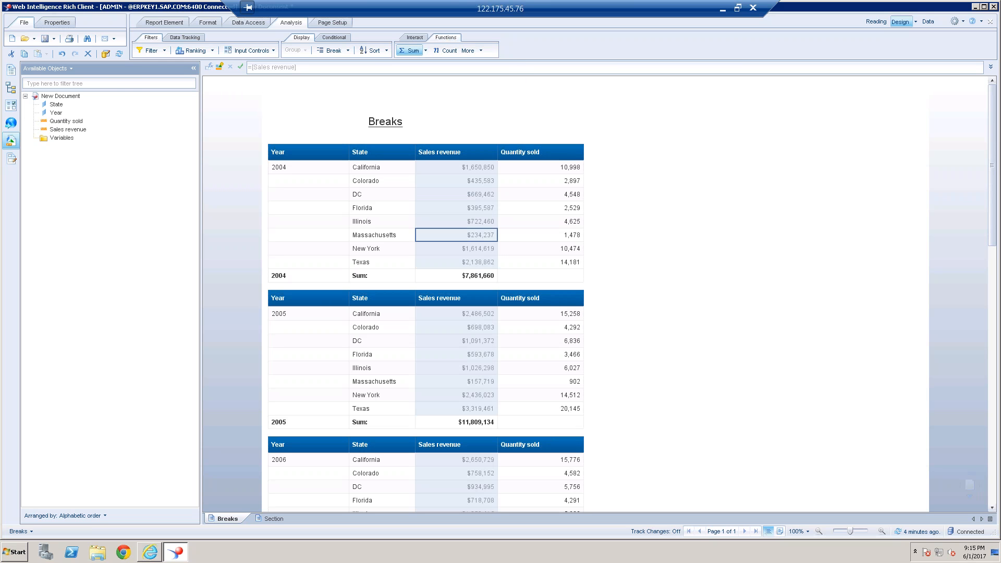
left_click(533, 211)
left_click(411, 51)
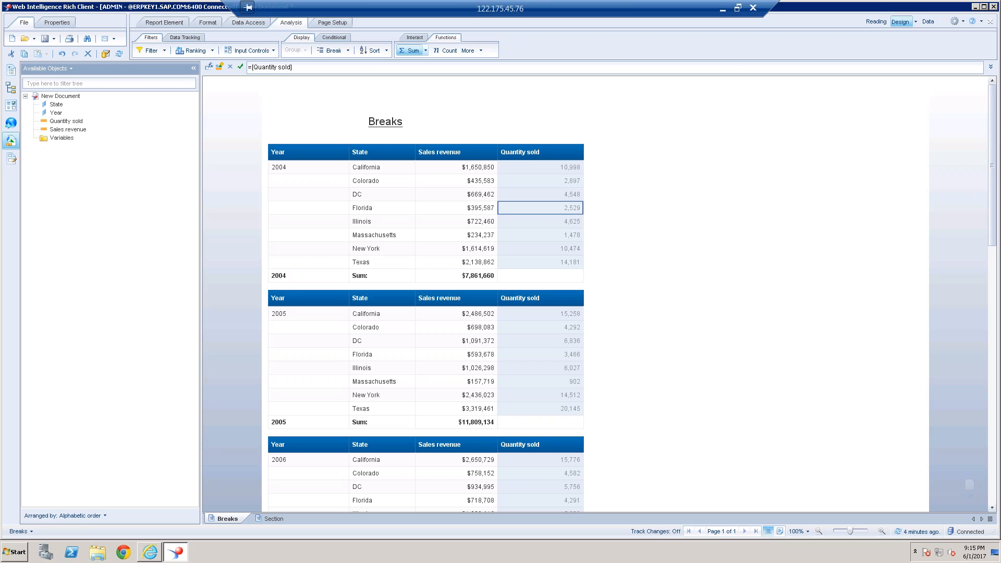
left_click(654, 296)
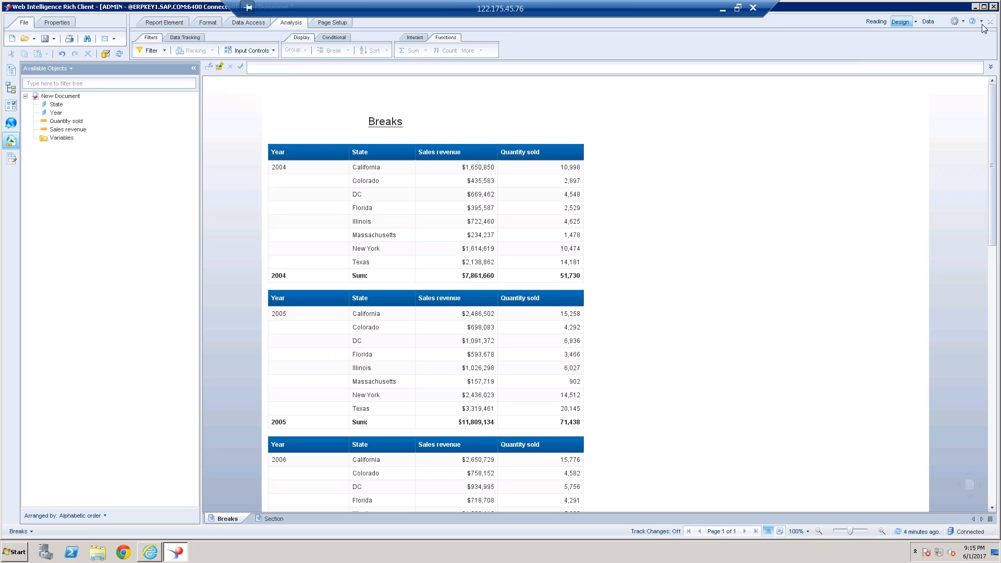
left_click_drag(992, 233, 987, 183)
left_click_drag(993, 217, 997, 459)
scroll(997, 496, "down", 3)
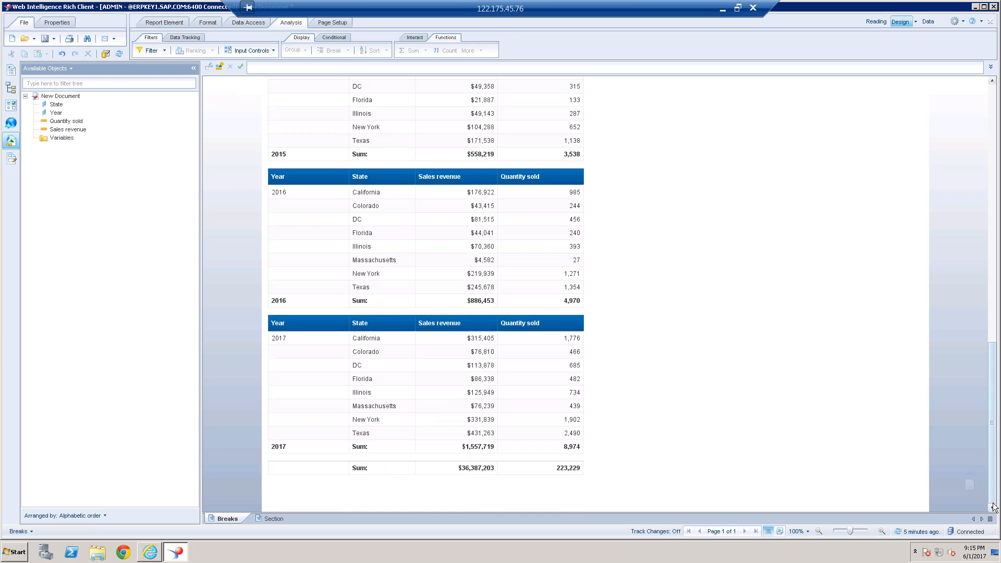
left_click(474, 466)
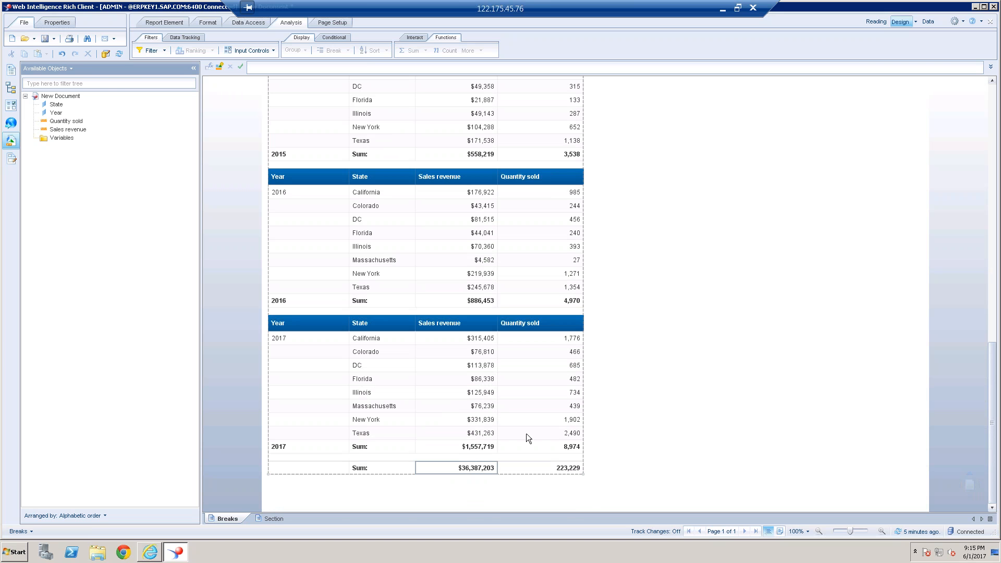
left_click(800, 437)
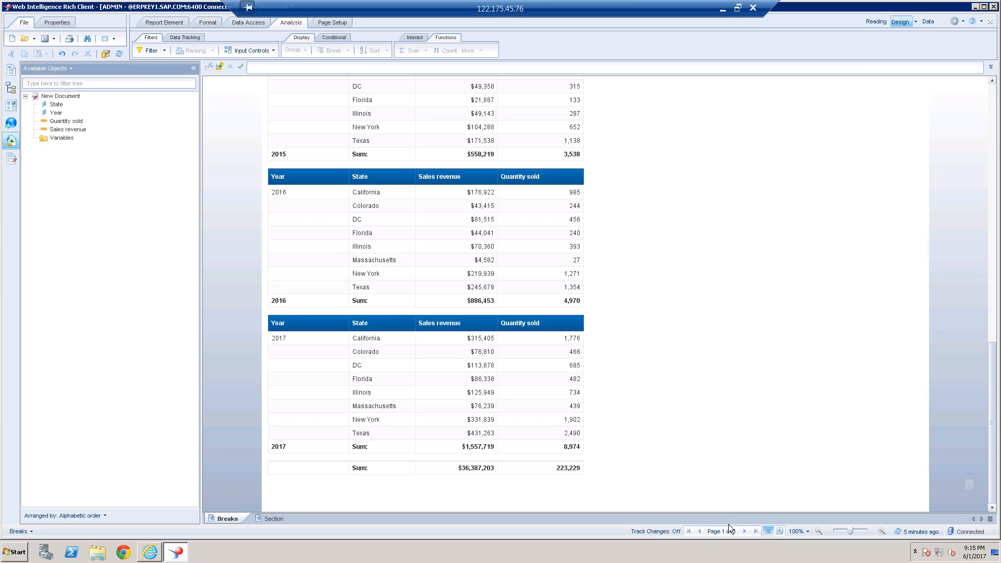
Set Year as a section in the Section report and slightly increase the section height below the table
left_click(272, 518)
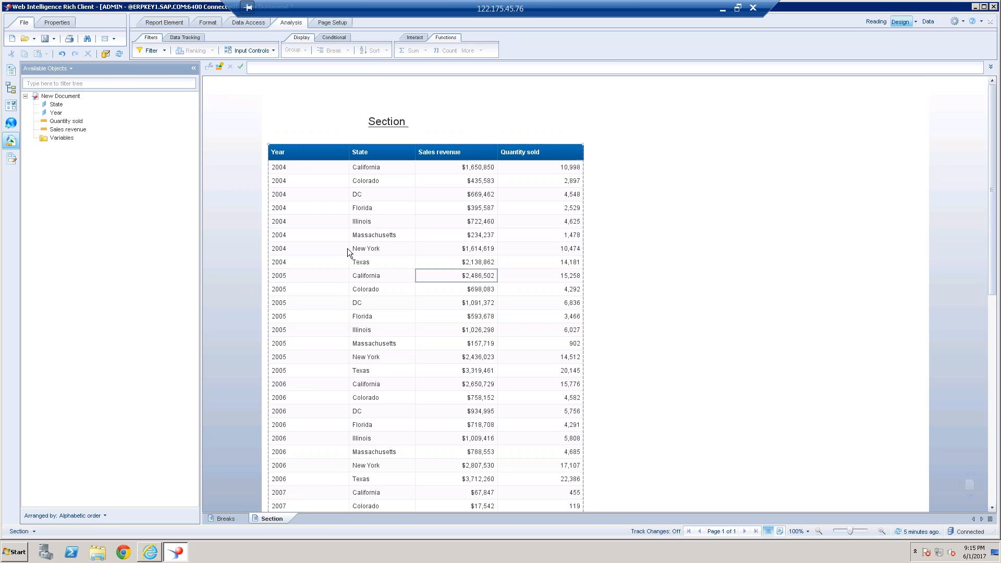
left_click(318, 234)
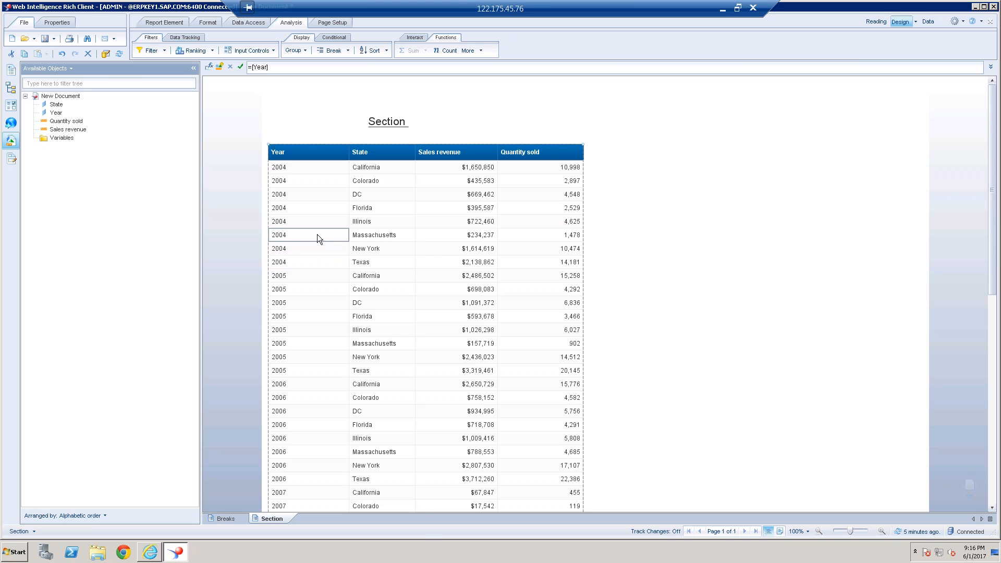
right_click(318, 236)
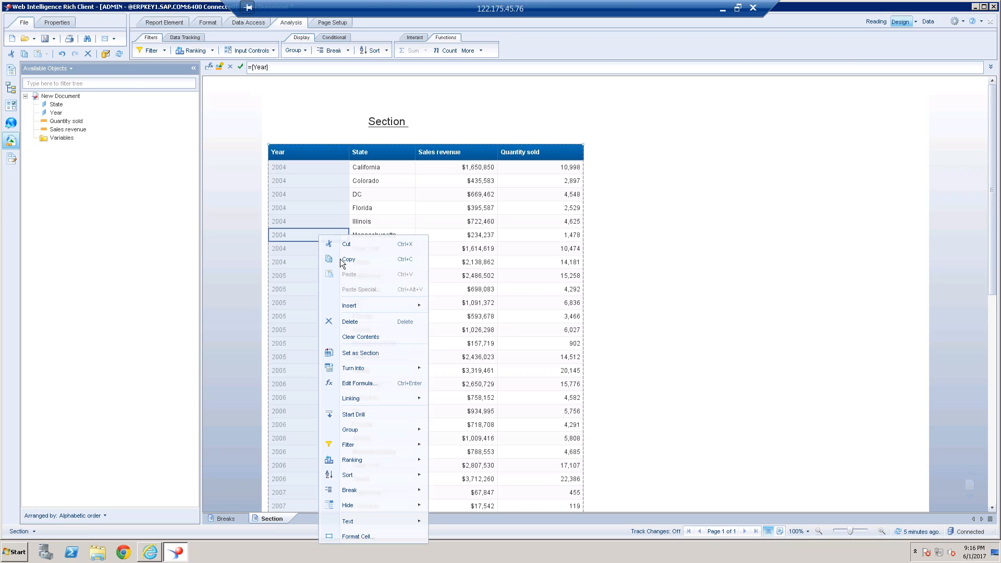
left_click(374, 353)
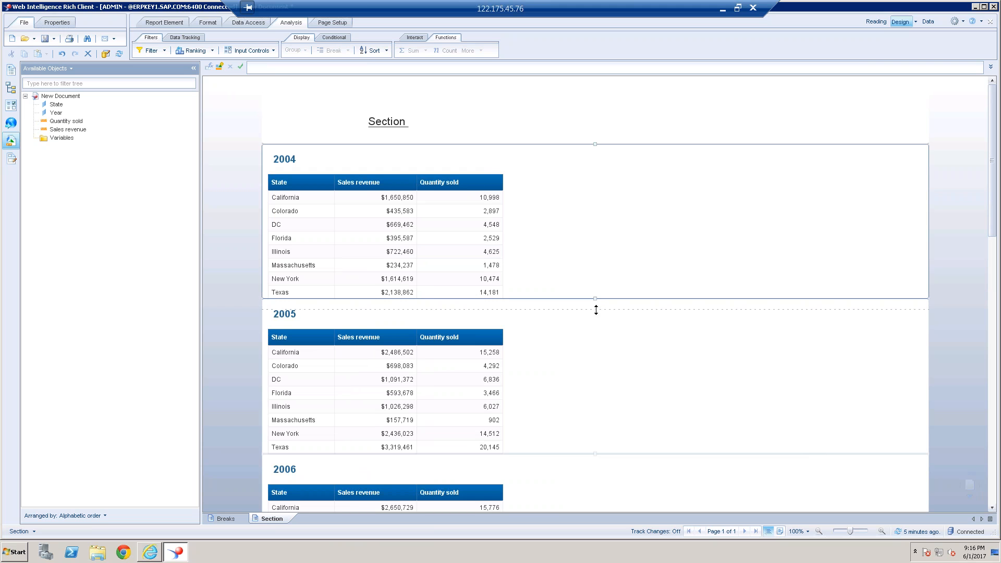
left_click_drag(401, 298, 401, 309)
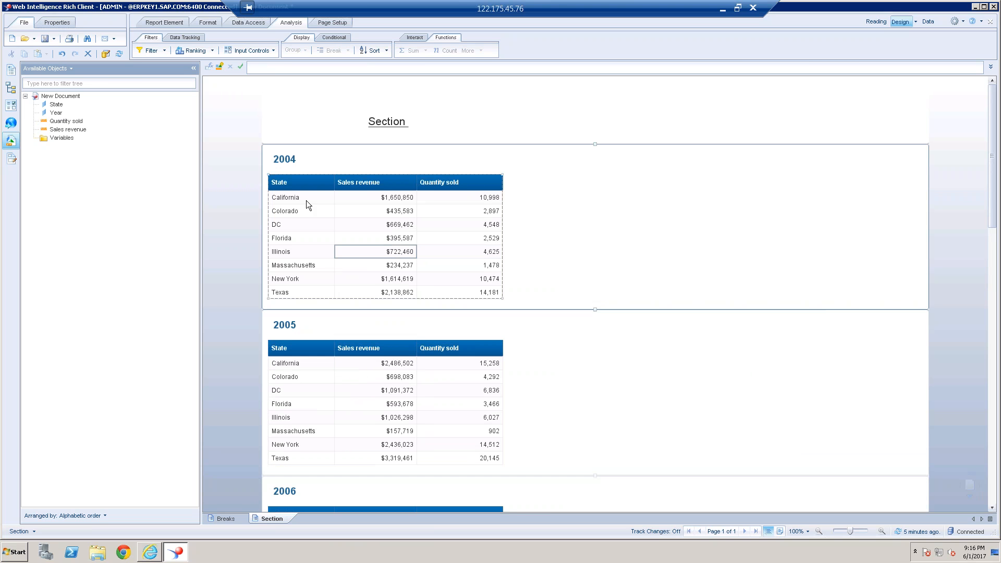
Add Sum totals to the Sales revenue and Quantity sold columns of the tables in the Section report
left_click(286, 158)
left_click(331, 197)
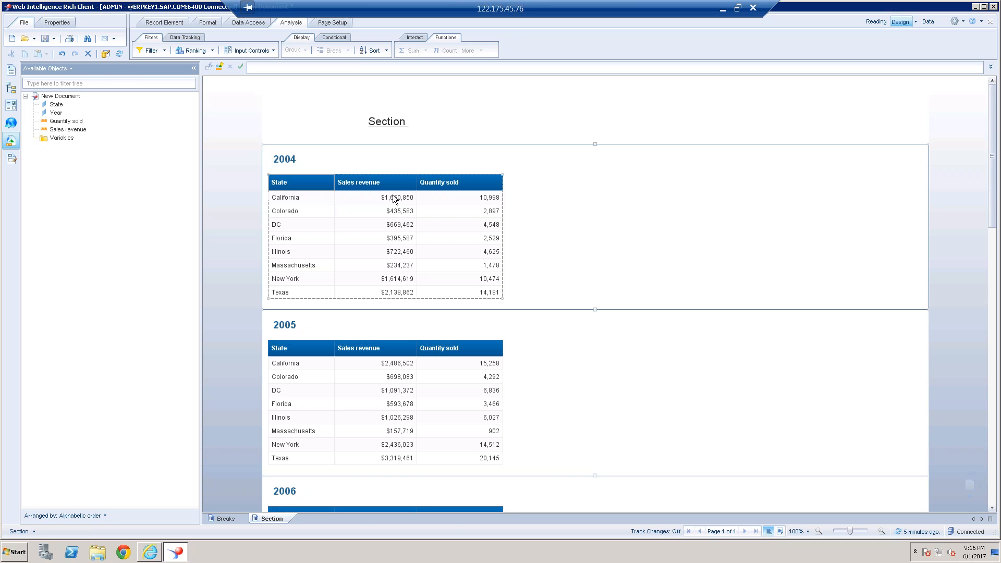
left_click(385, 254)
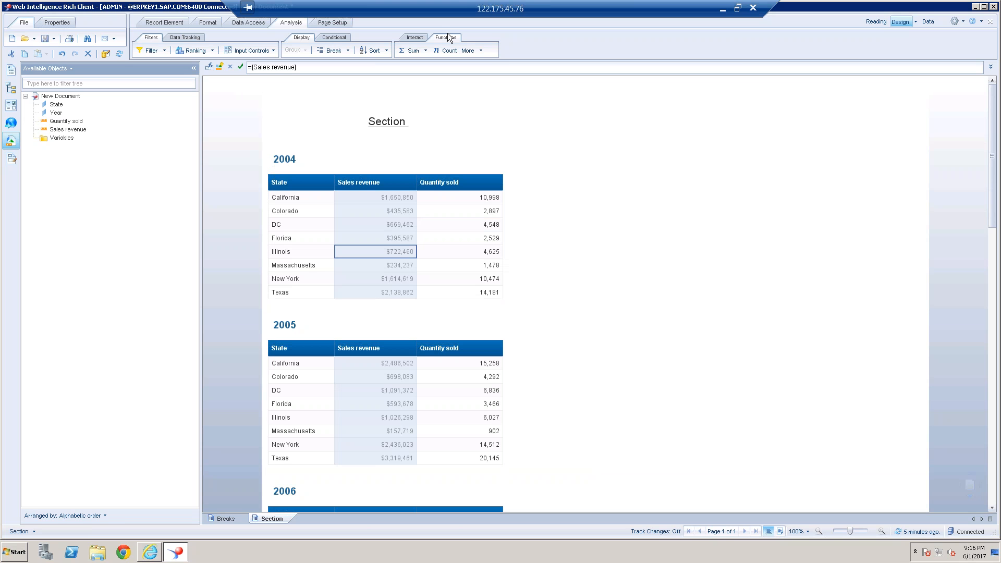
left_click(412, 51)
left_click(461, 254)
left_click(411, 51)
left_click(594, 412)
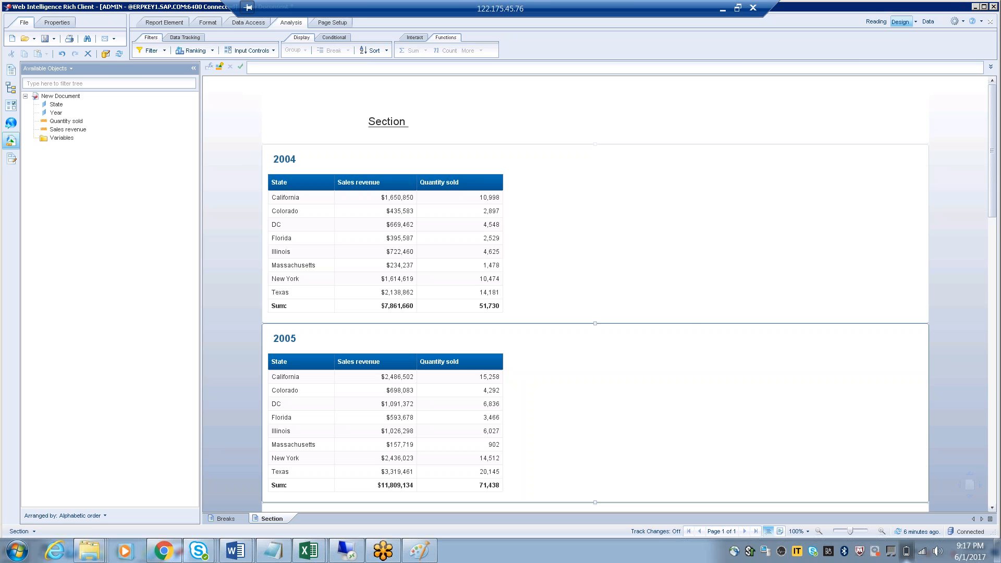
Compare the closing total rows of the Section and Breaks reports, ending back at the start of the Section report
left_click_drag(994, 187, 993, 482)
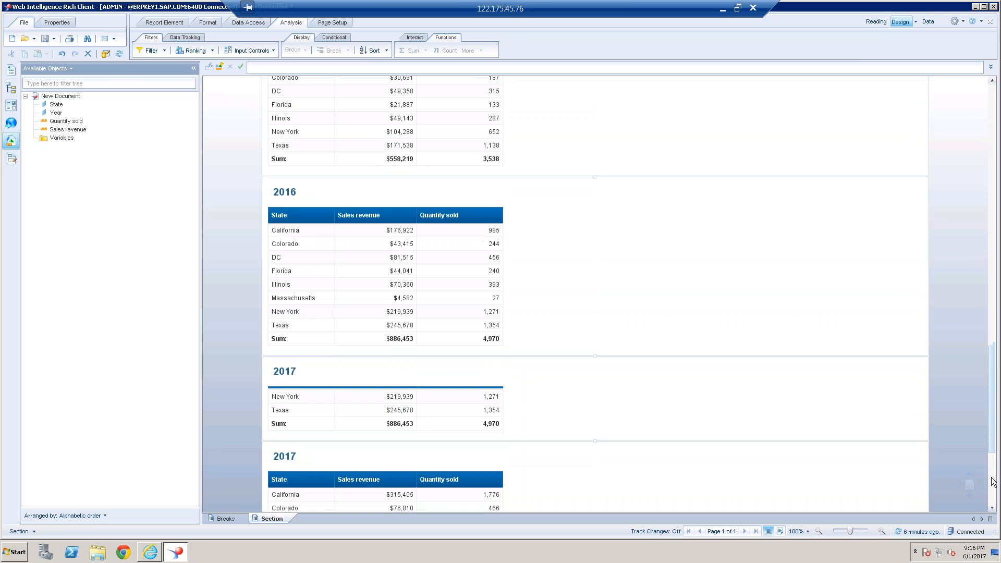
left_click(447, 440)
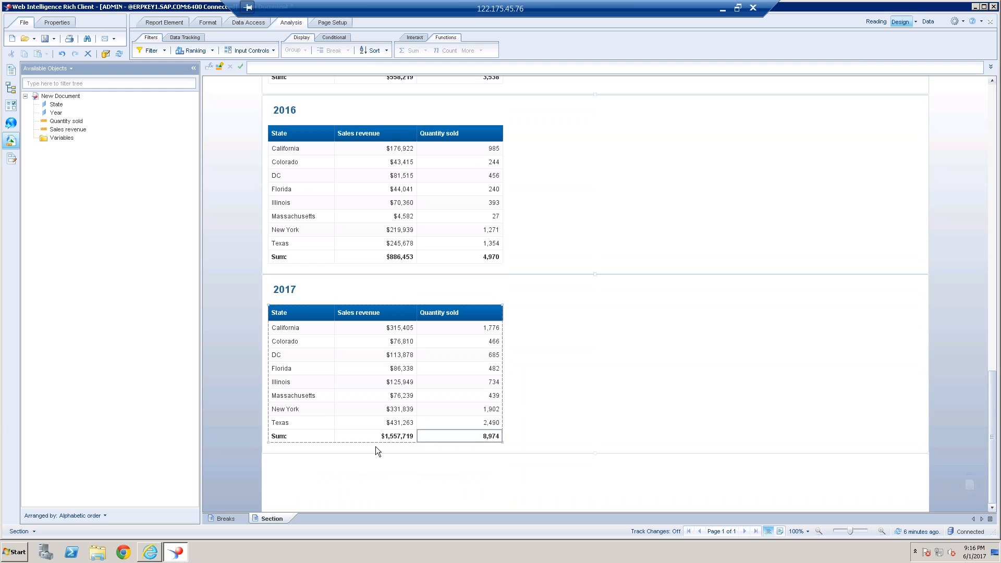
left_click(226, 518)
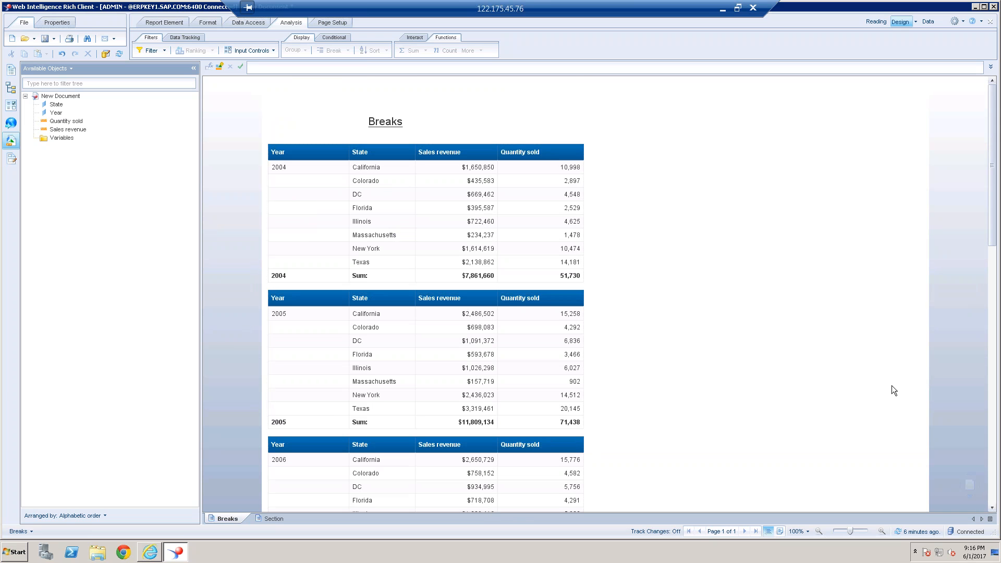
left_click(992, 397)
left_click_drag(990, 393, 992, 514)
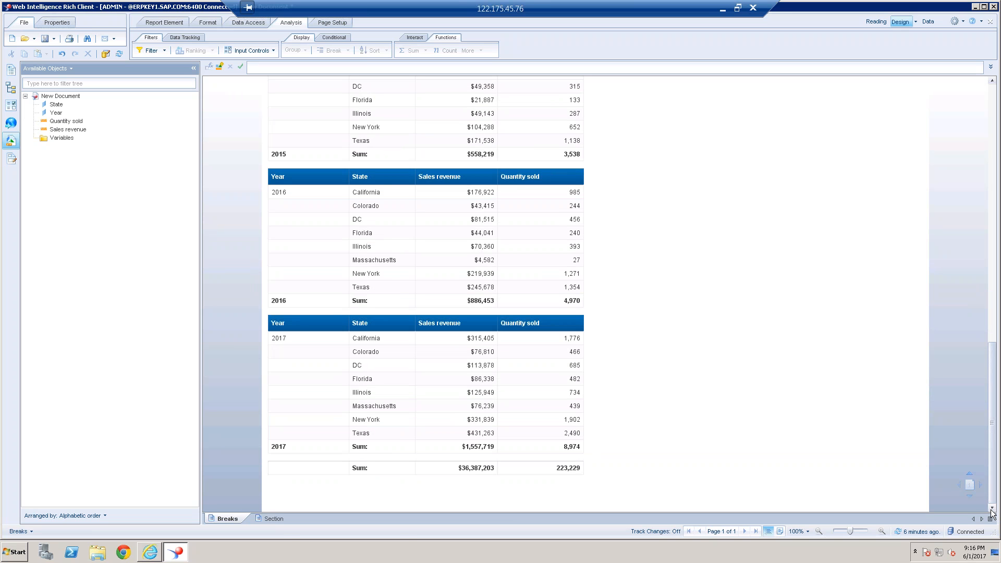
left_click(274, 519)
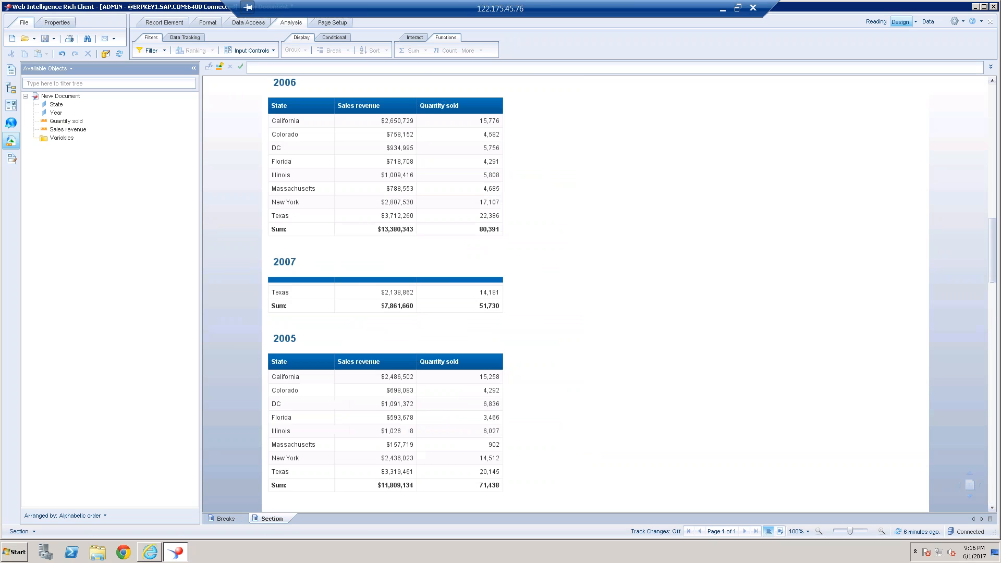
left_click_drag(974, 175, 984, 98)
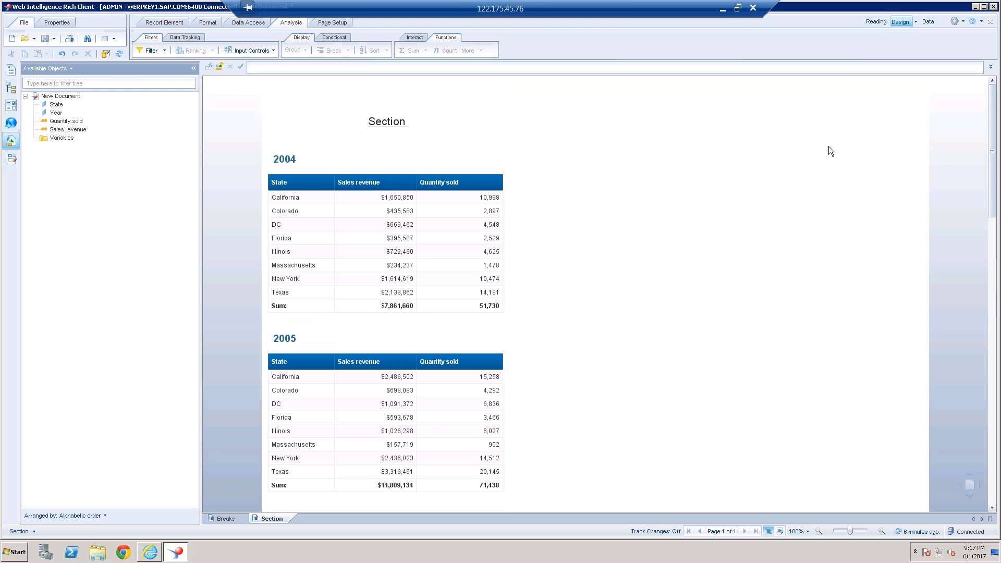
Add Quarter and Margin to the query's result objects and run the updated query
left_click(255, 24)
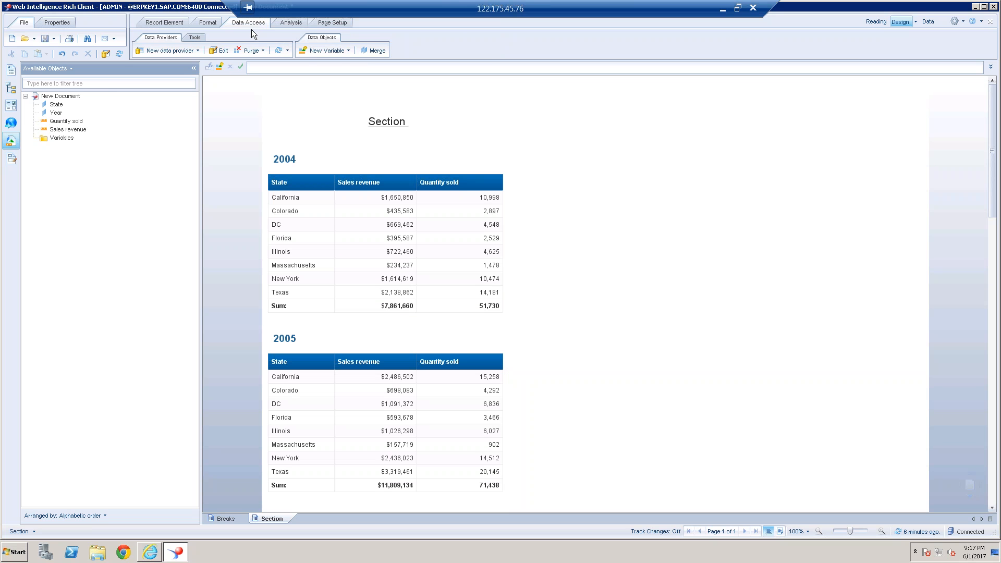
left_click(219, 50)
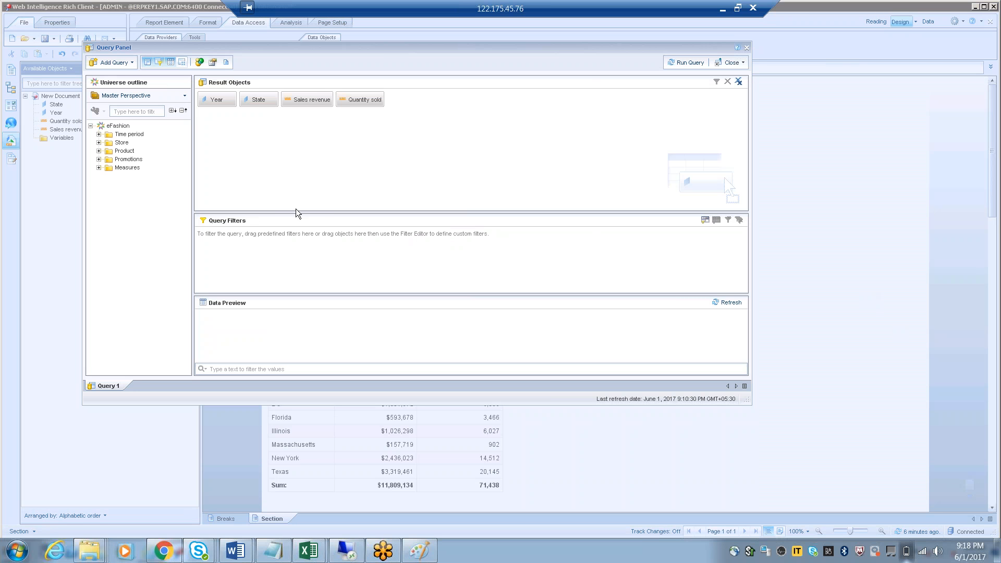
left_click(99, 134)
double_click(132, 151)
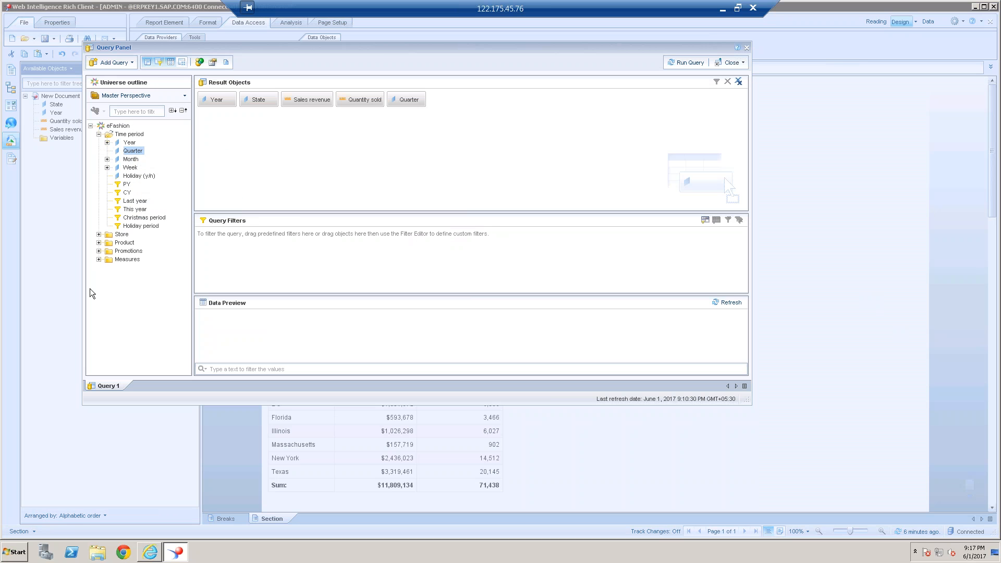
left_click(99, 259)
left_click(132, 284)
double_click(132, 284)
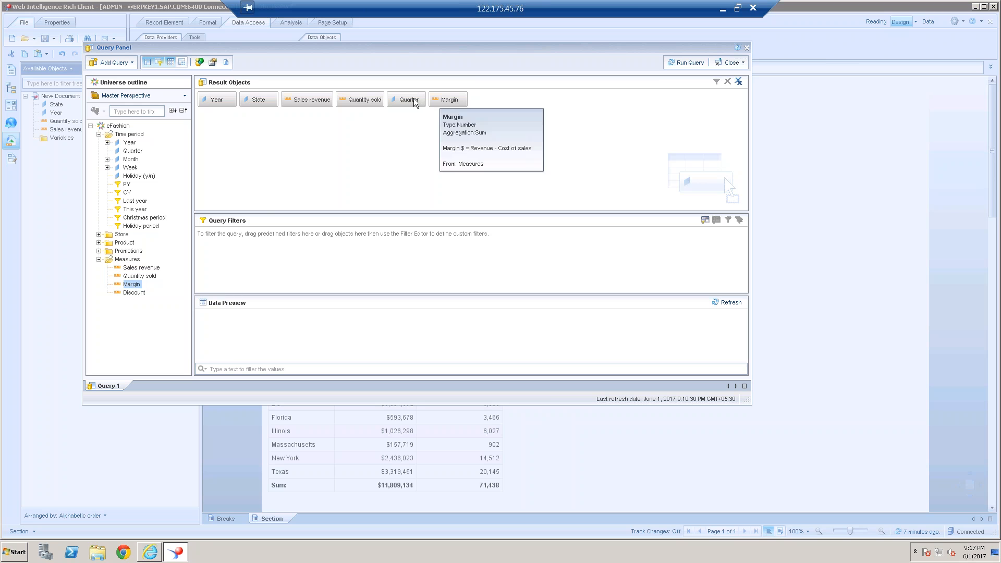
left_click(688, 63)
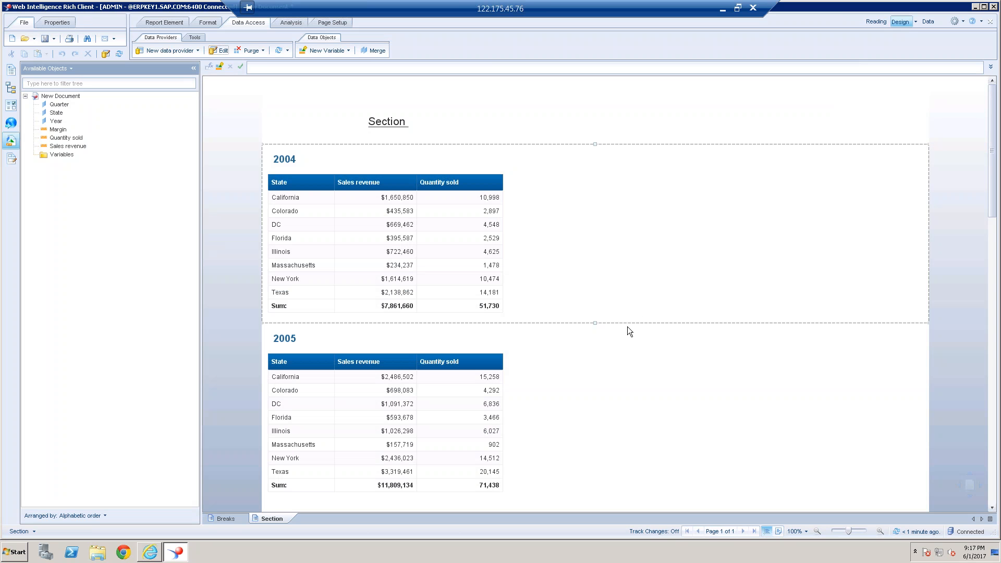
Slightly increase the section height in the Section report and insert a pie chart beside the 2004 table
left_click_drag(595, 326, 595, 330)
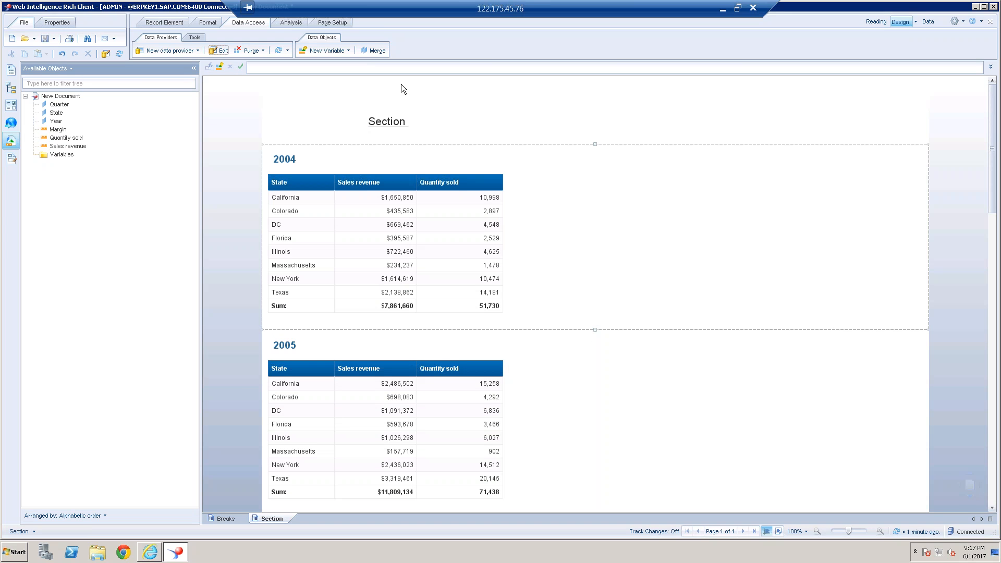
left_click(506, 162)
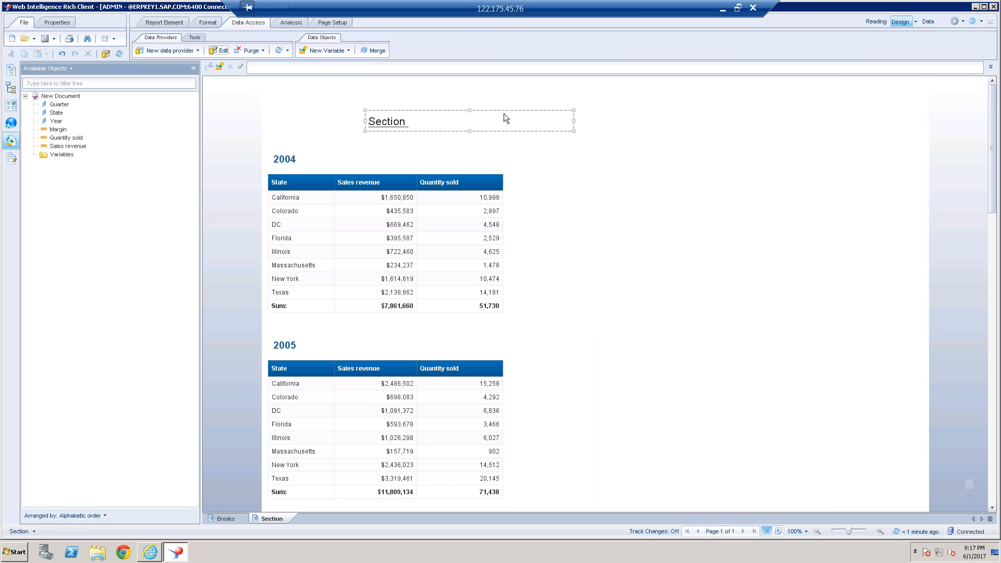
left_click(175, 24)
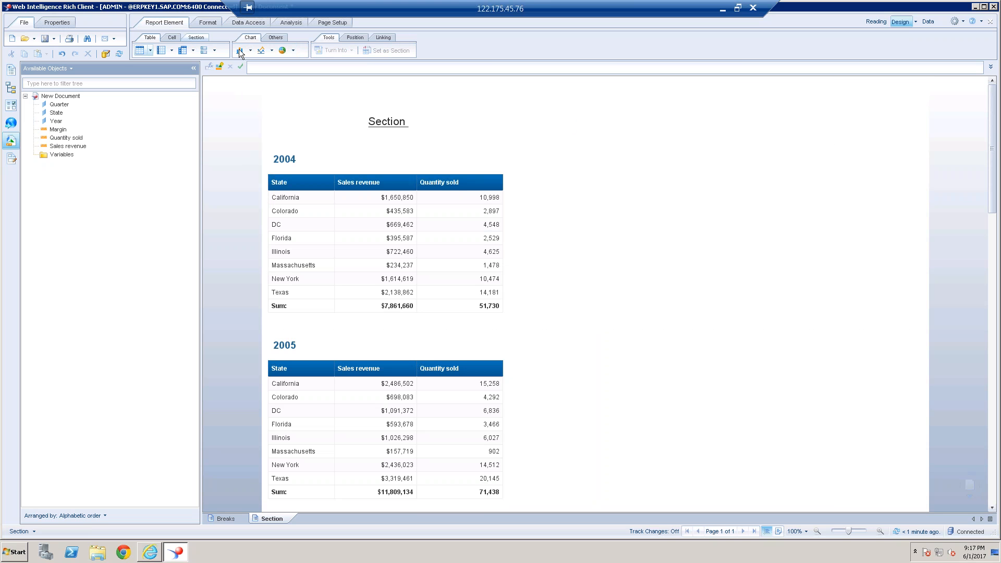
left_click(282, 50)
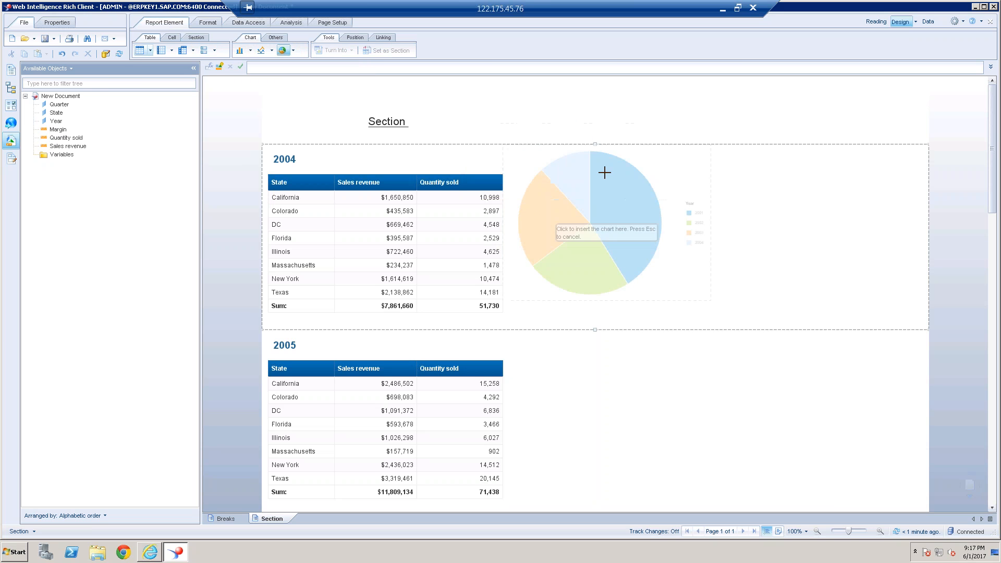
left_click(595, 330)
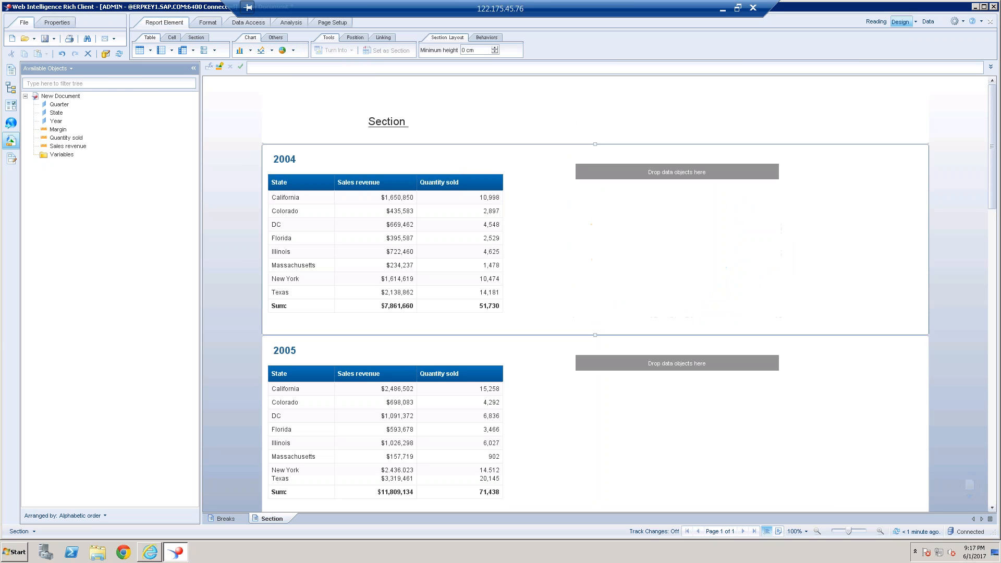
left_click_drag(595, 338, 595, 347)
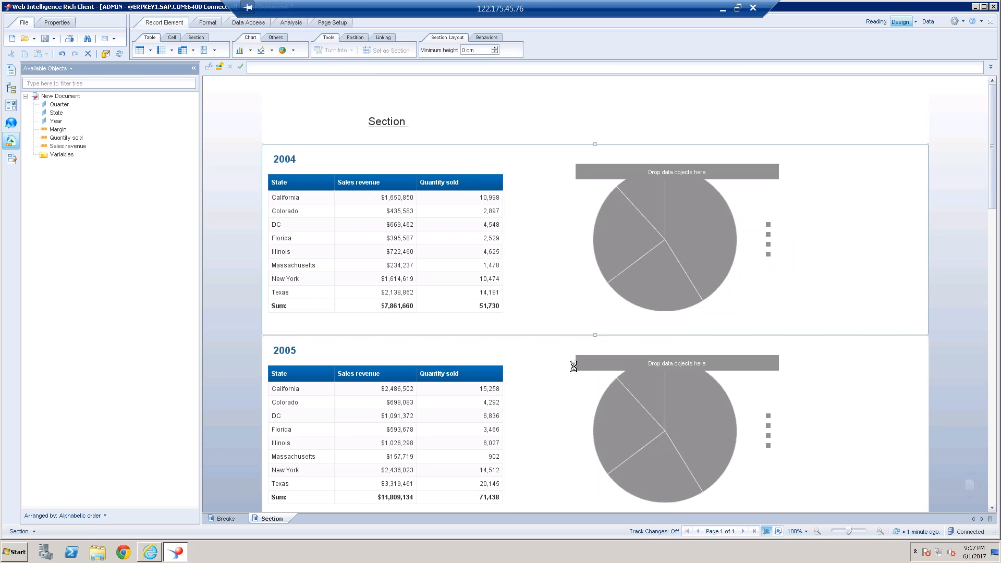
Assign Quarter and Margin to the pie chart in the Section report
left_click_drag(60, 104, 686, 230)
left_click_drag(54, 133, 604, 221)
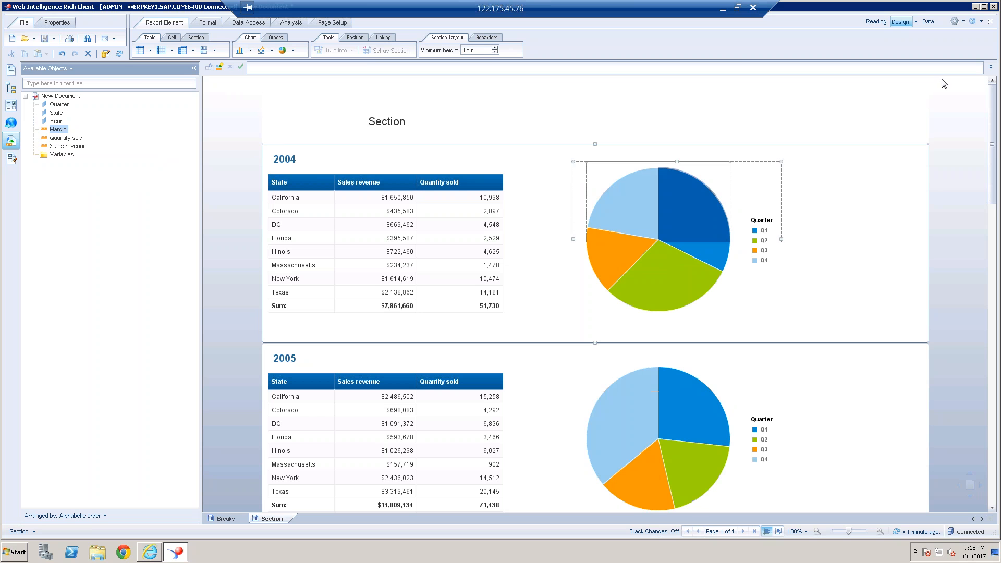
left_click(980, 22)
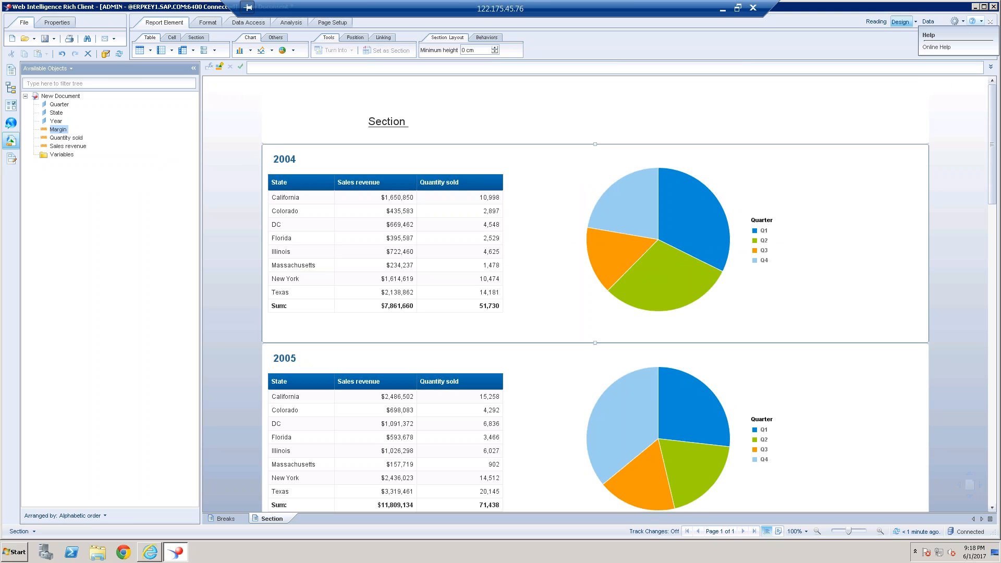
left_click(304, 181)
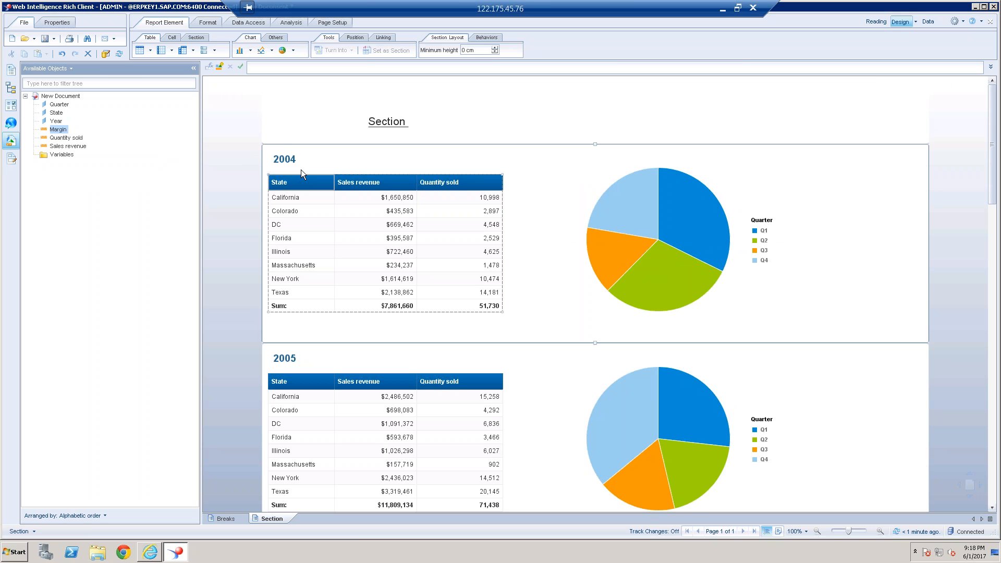
Examine how the Margin by Quarter pie chart differs across the year sections, ending back near the 2004 section
left_click(674, 204)
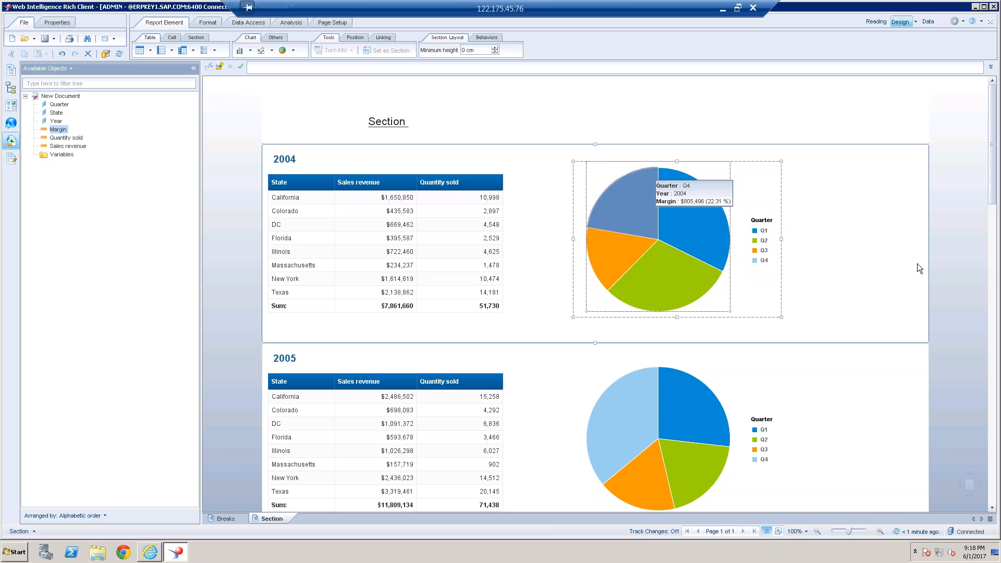
left_click_drag(994, 193, 996, 326)
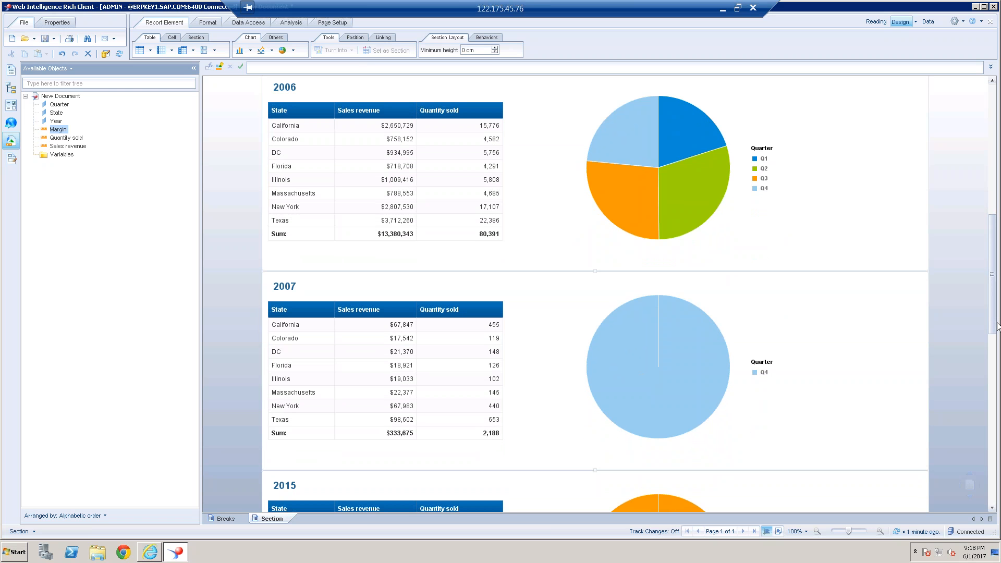
mouse_move(692, 354)
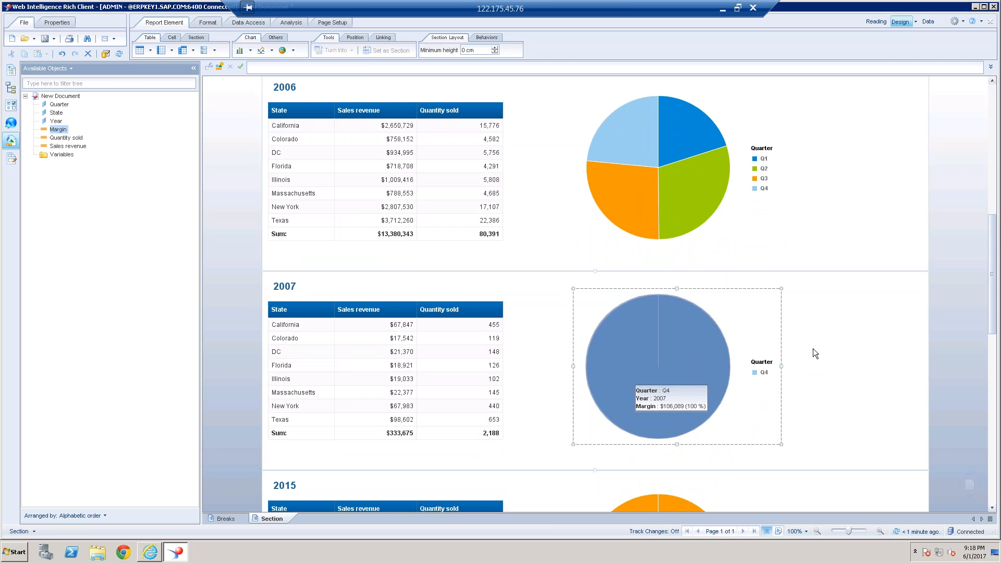
left_click(827, 348)
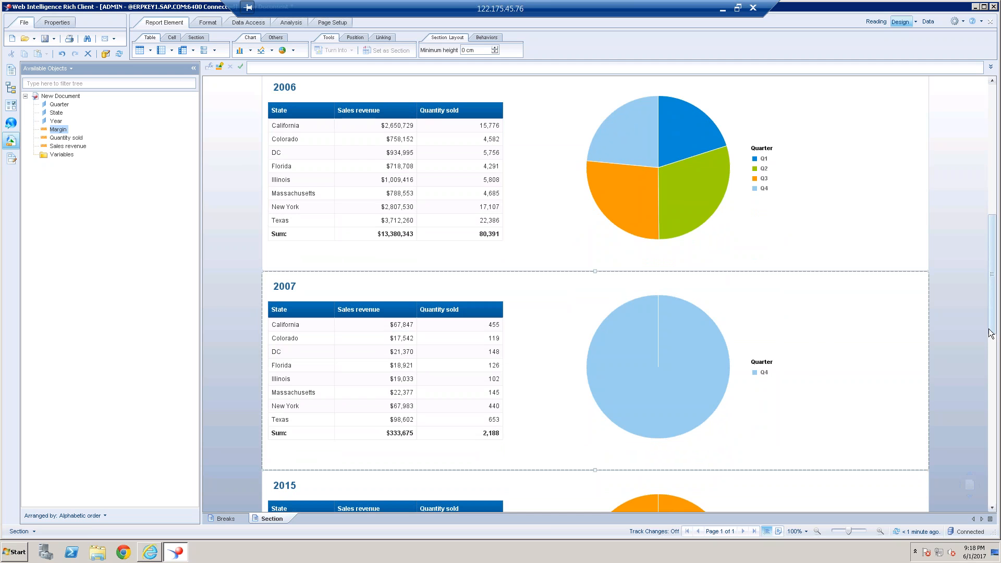
scroll(990, 372, "down", 10)
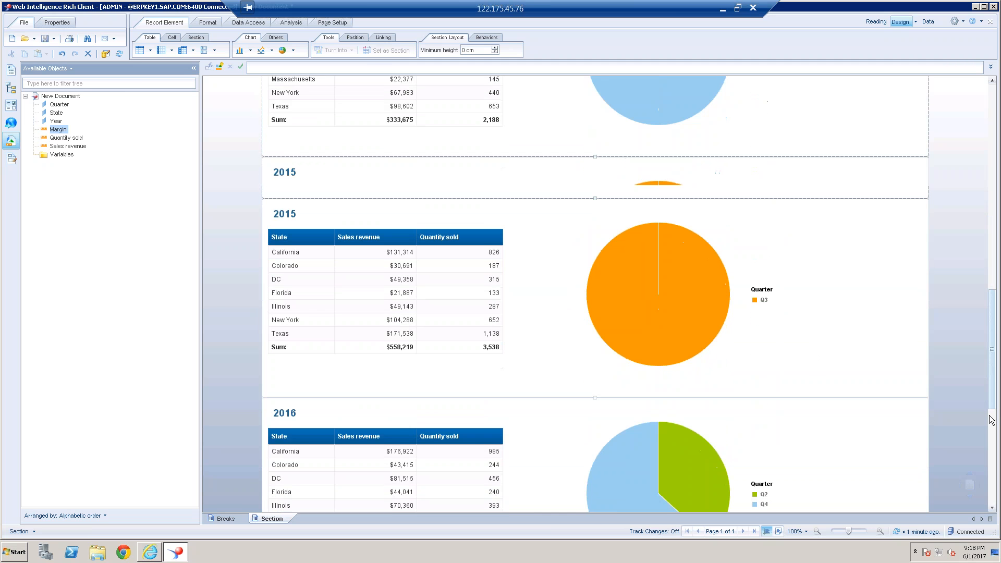
scroll(988, 430, "up", 11)
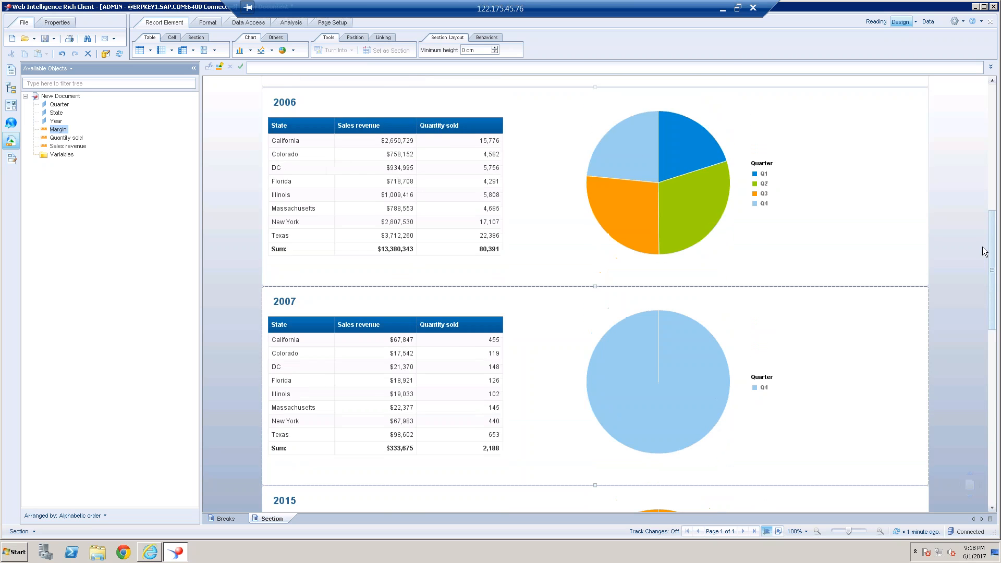
scroll(983, 252, "up", 10)
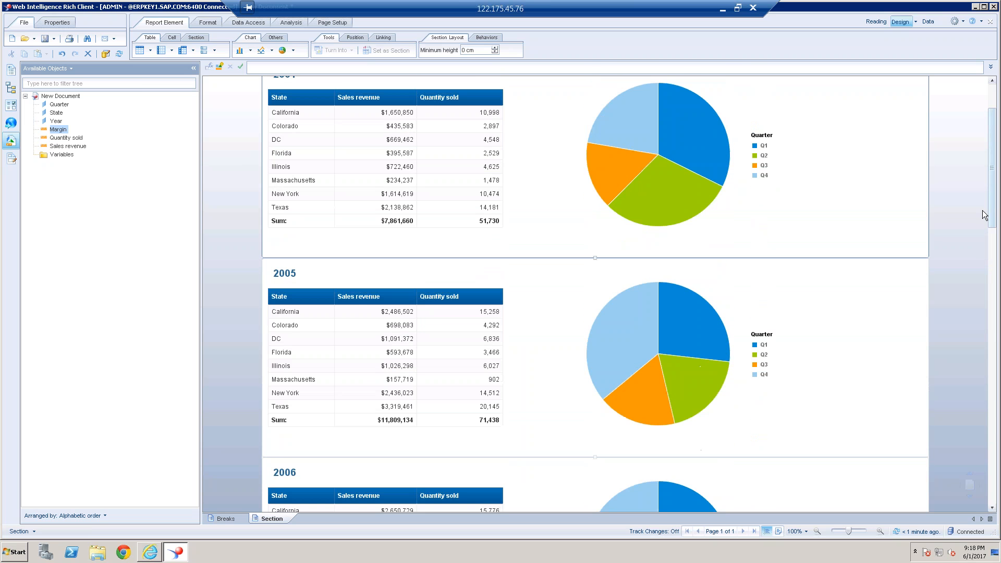
left_click_drag(981, 211, 981, 205)
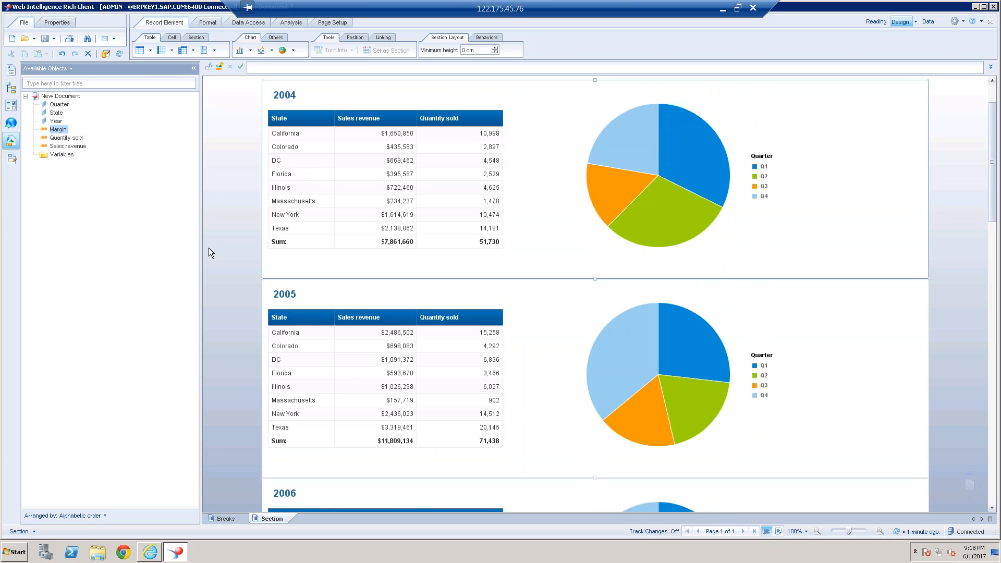
Insert a pie chart beside the table in the Breaks report and assign Quarter and Margin to it
left_click(219, 519)
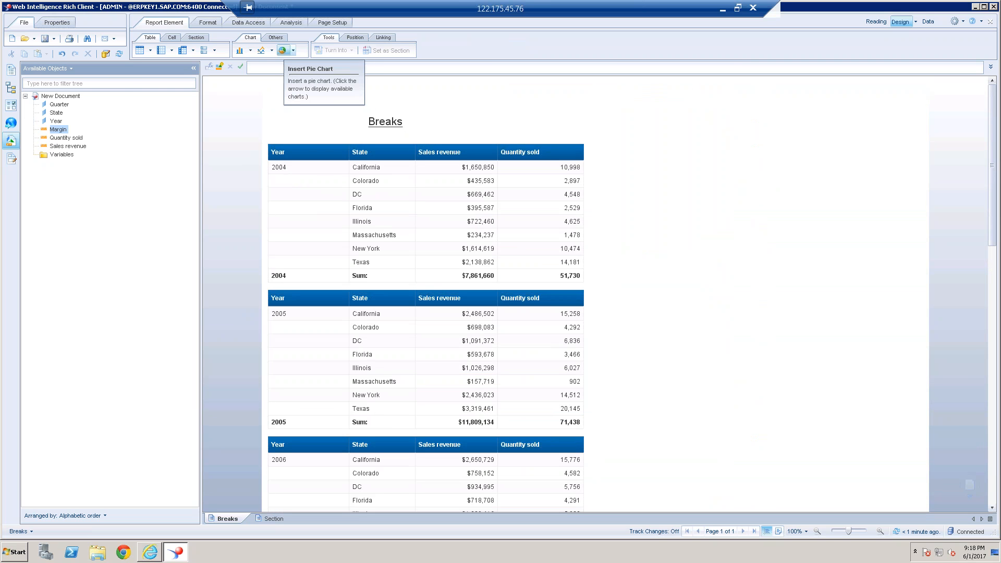
left_click(282, 50)
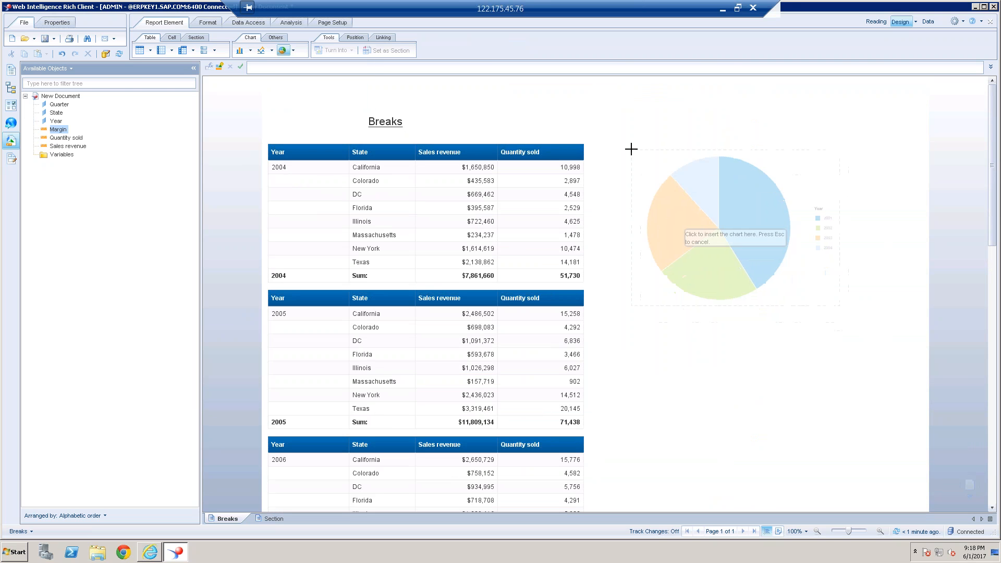
left_click(630, 150)
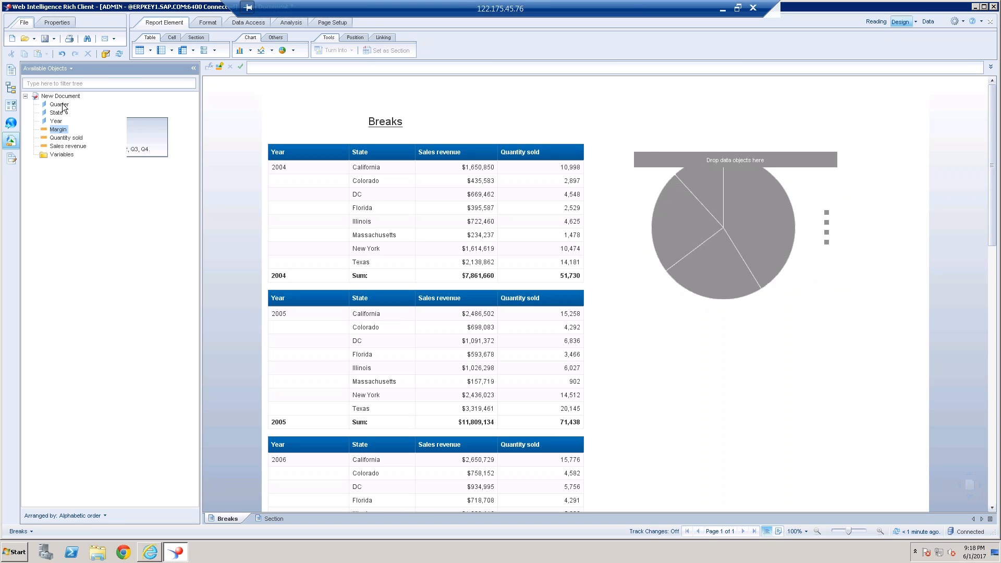
left_click(764, 247)
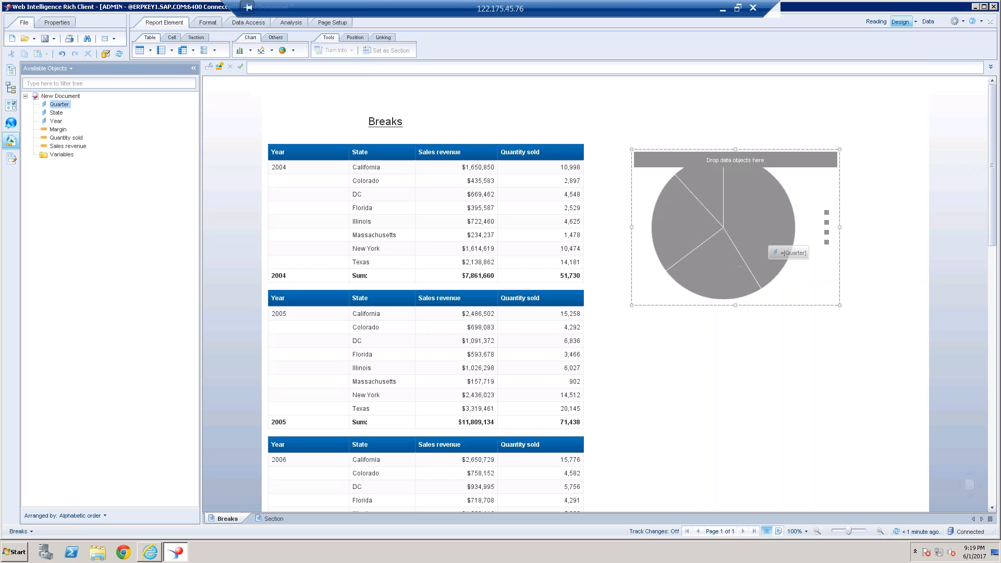
left_click_drag(59, 105, 759, 237)
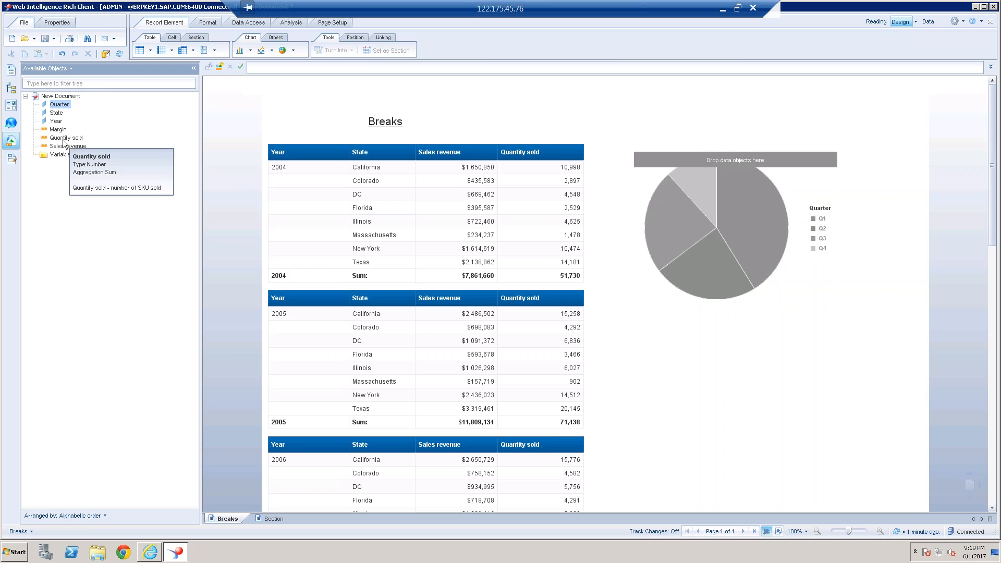
left_click_drag(62, 130, 750, 252)
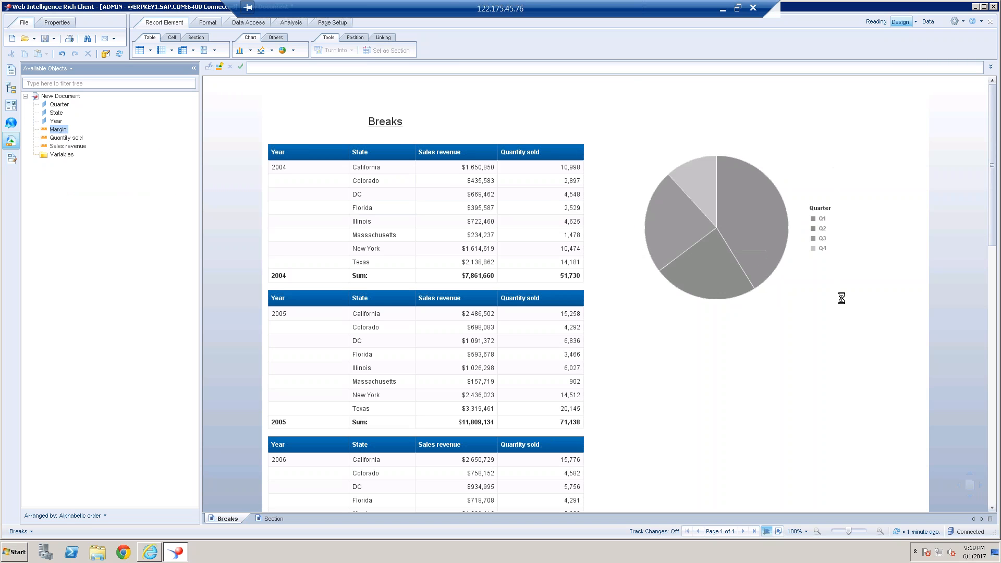
left_click(824, 286)
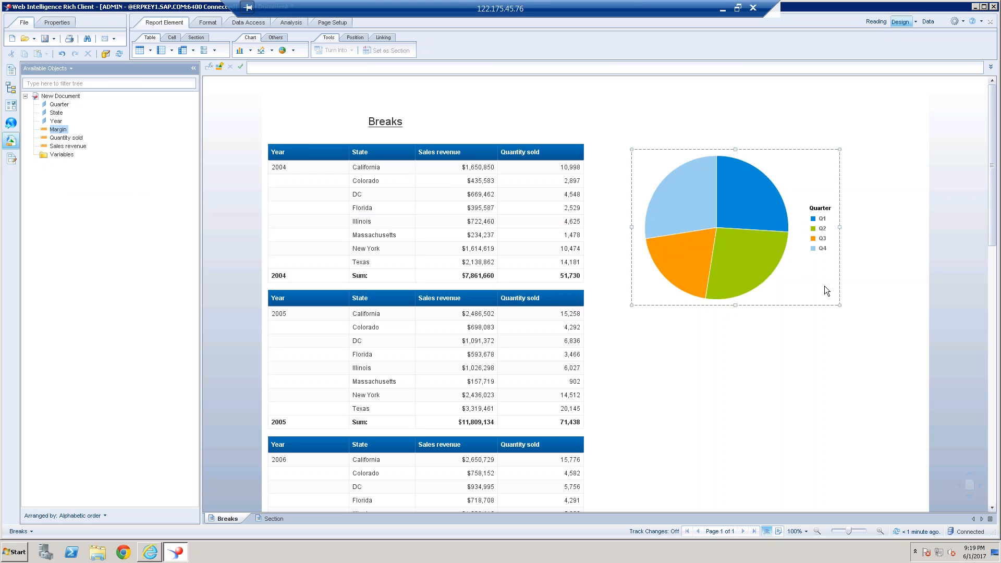
Enlarge the Breaks report's pie chart and inspect the margin of its Q2 slice
left_click_drag(839, 304, 867, 317)
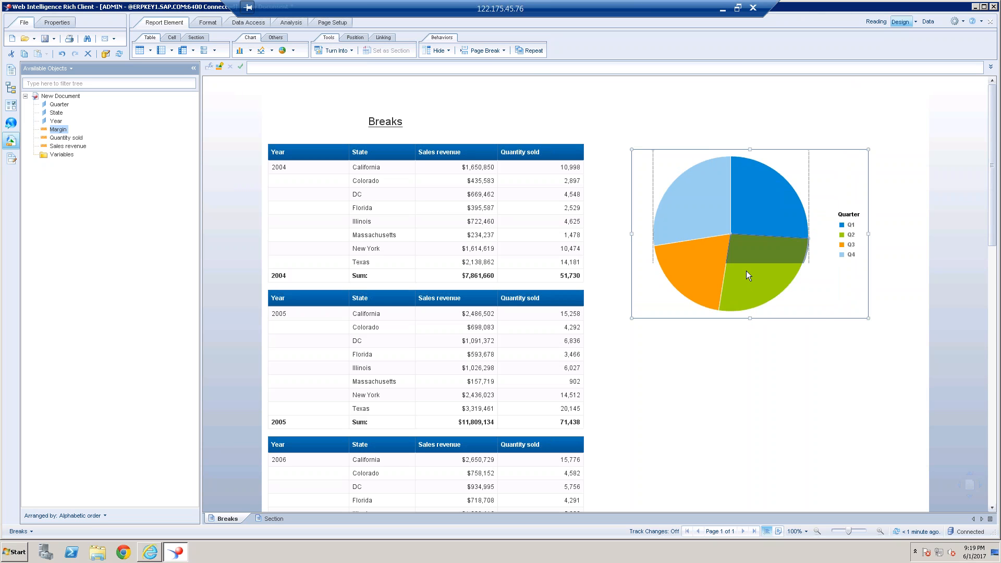
mouse_move(746, 314)
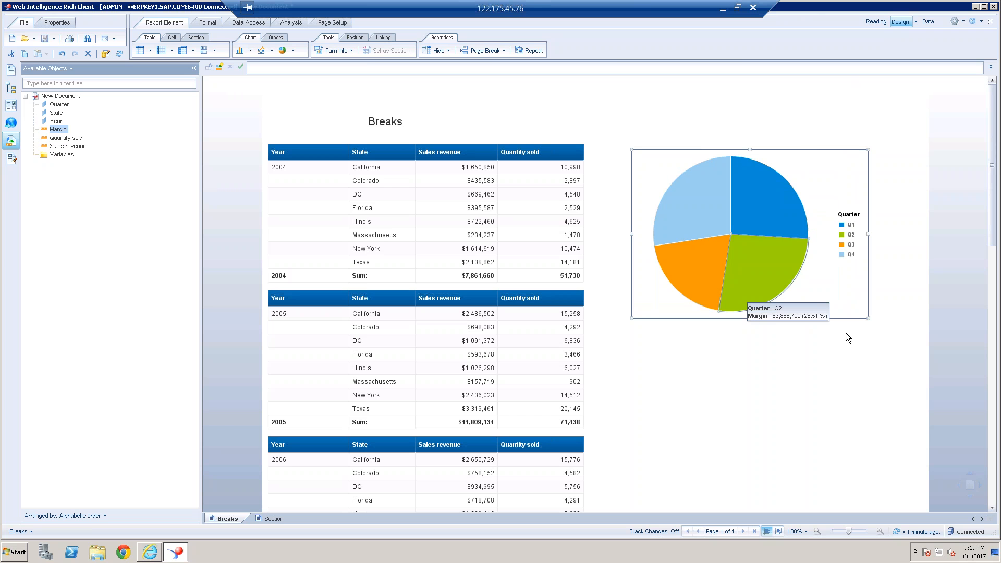
left_click(849, 358)
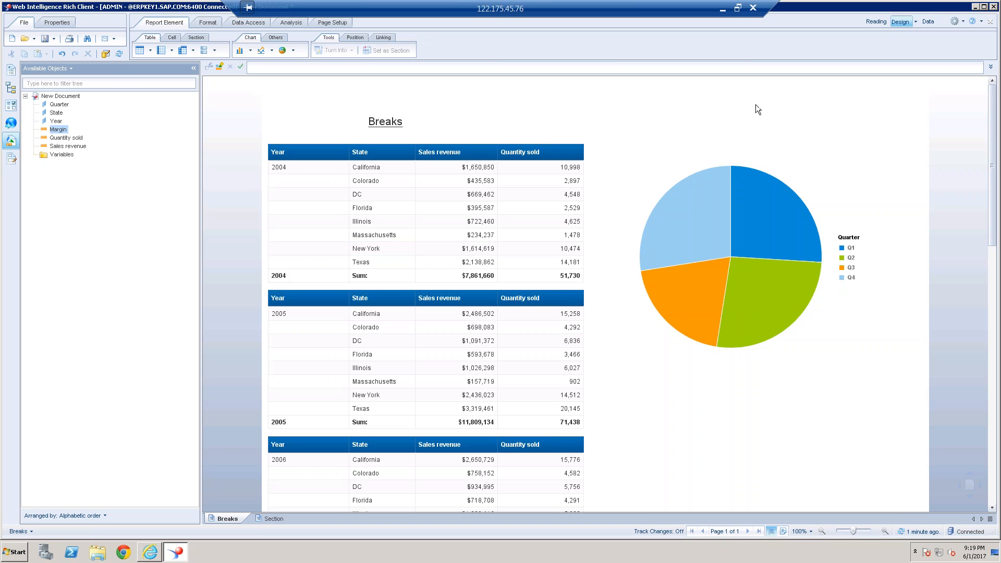
Show the report map for the Section report, expand its year entries and go to the 2015 section
left_click(259, 521)
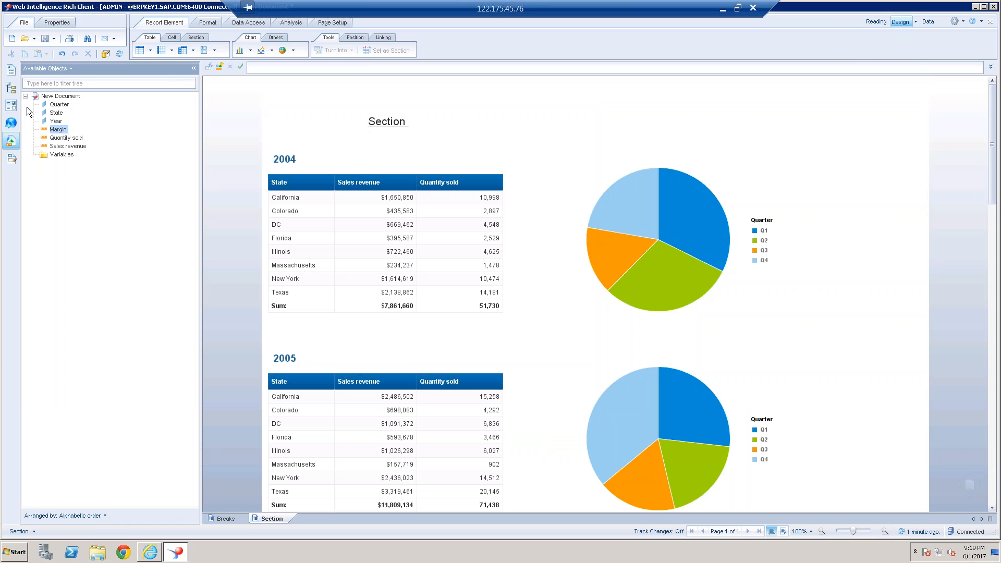
left_click(19, 90)
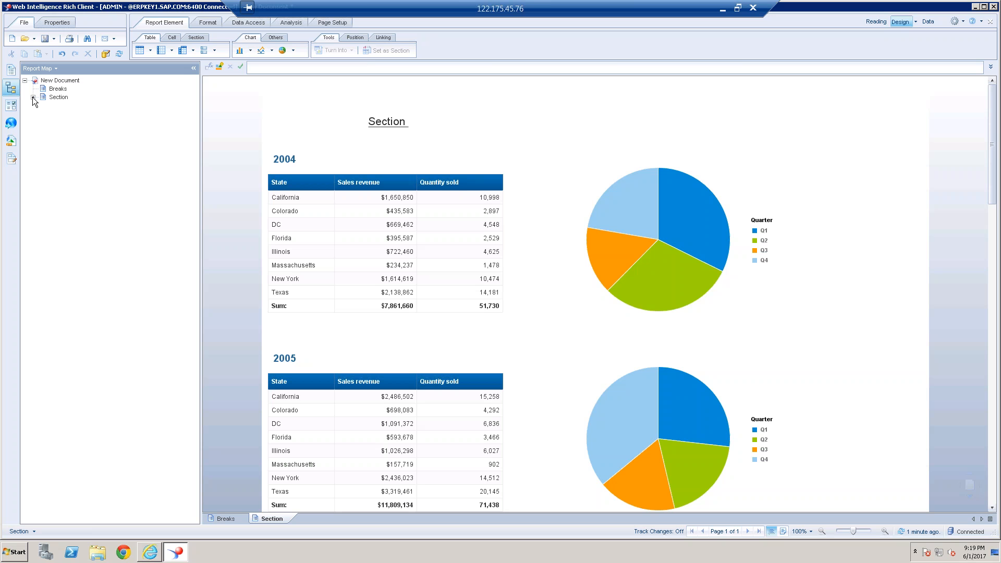
left_click(32, 97)
left_click(66, 139)
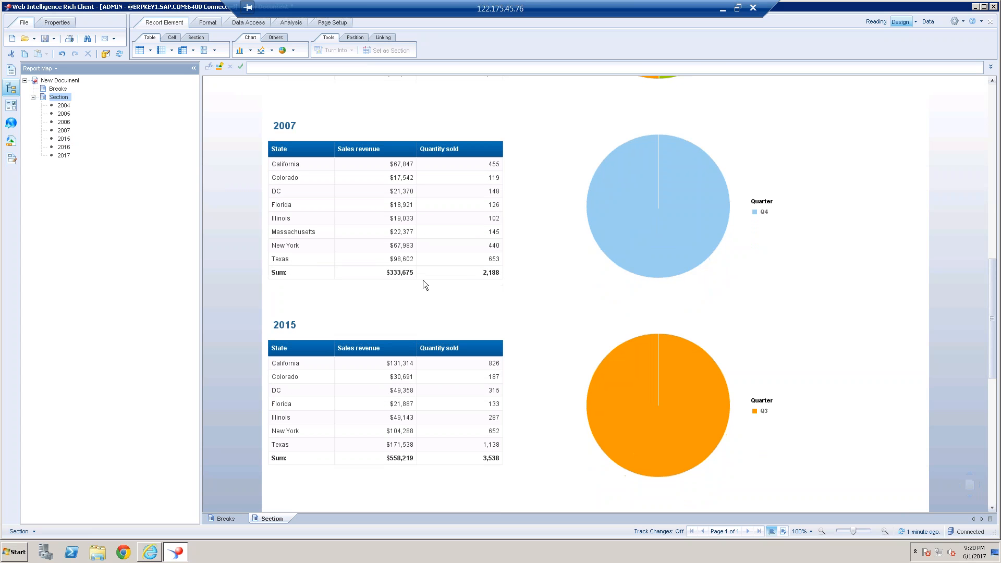
Use the report map to view the 2016, 2005 and 2007 sections, ending at the 2016 section
left_click(64, 147)
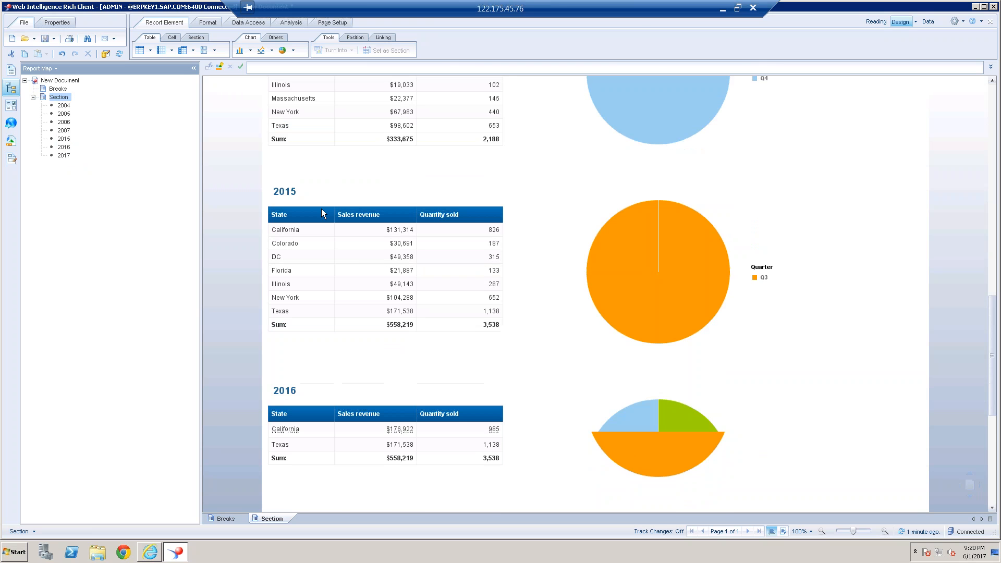
left_click(63, 114)
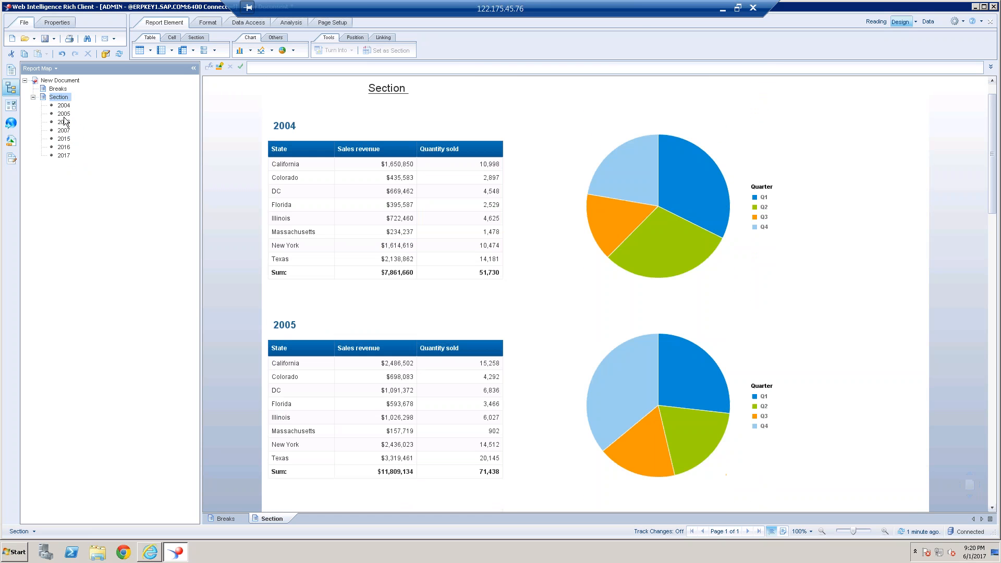
left_click(64, 131)
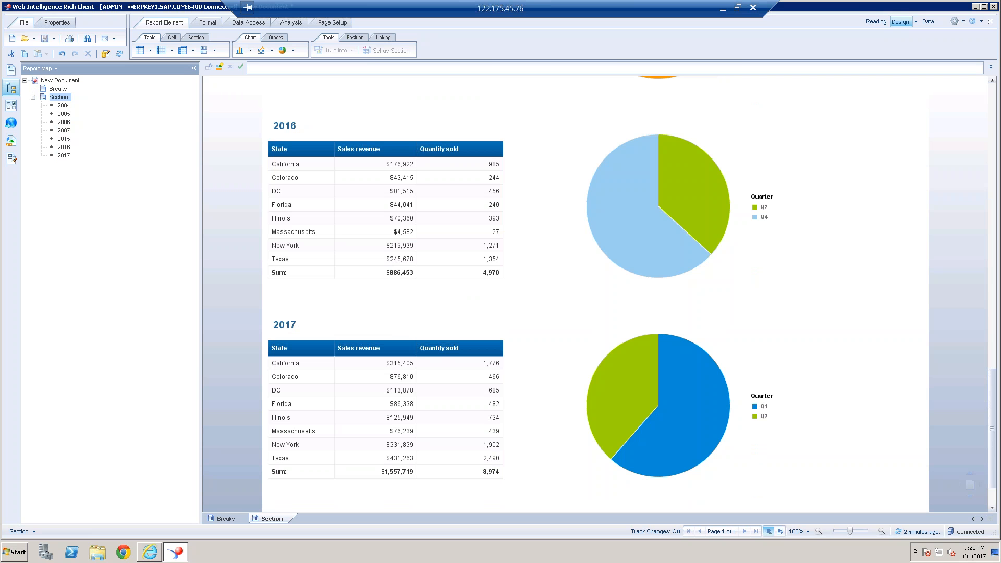
left_click(65, 147)
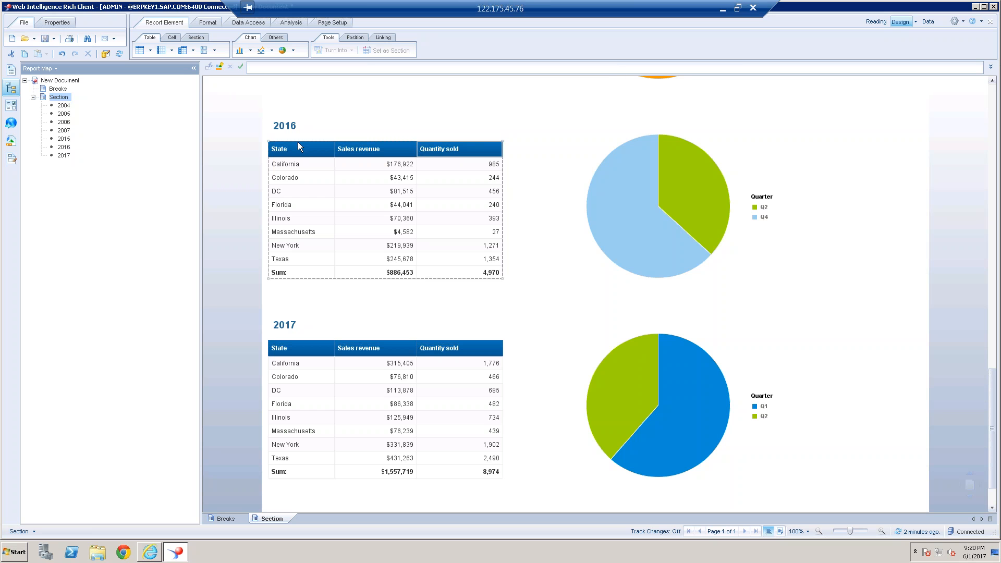
Go to the Breaks report through the report map and examine its yearly breaks and sums down to 2016
left_click(57, 88)
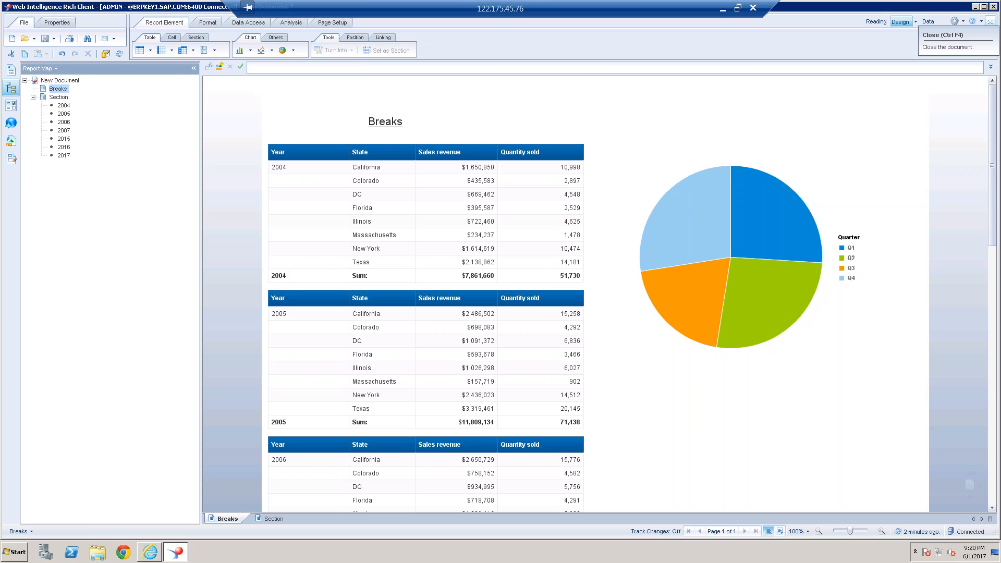
left_click_drag(993, 236, 994, 396)
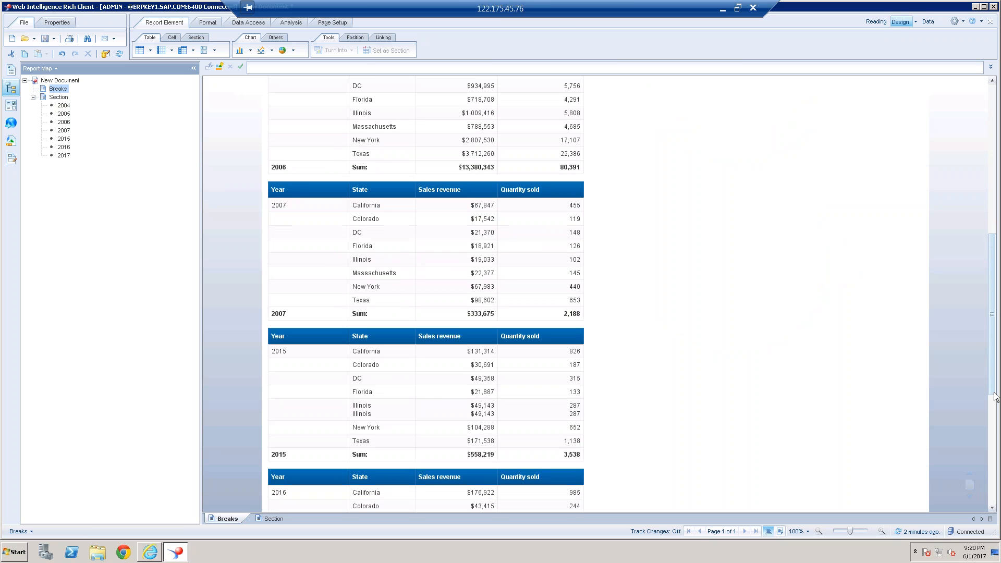
scroll(991, 349, "down", 5)
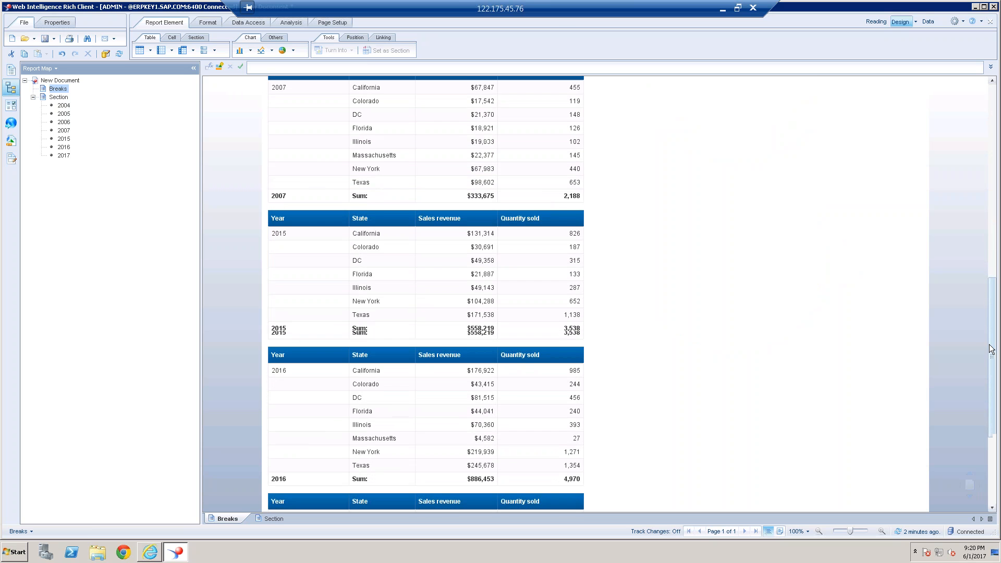
scroll(991, 350, "up", 20)
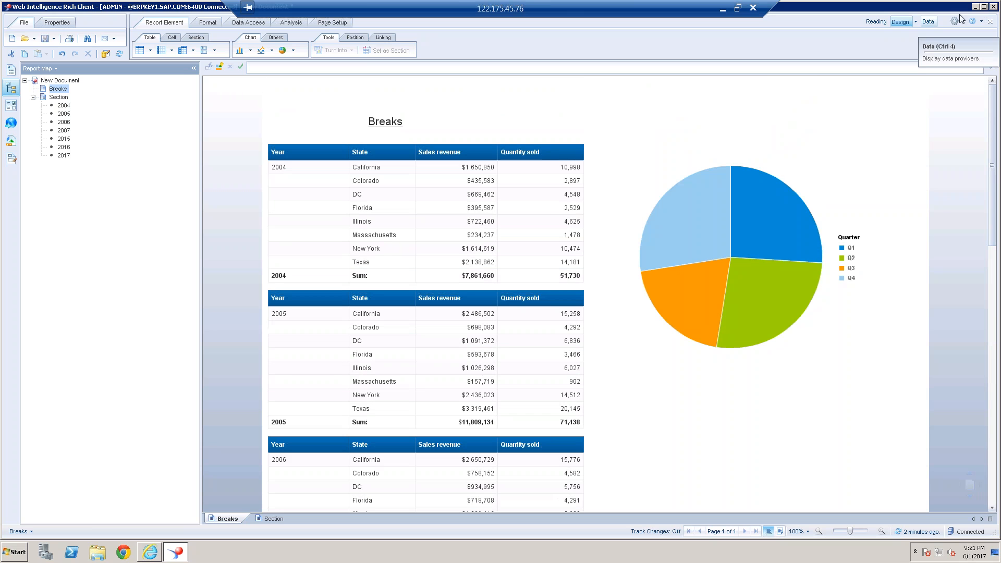
left_click(827, 212)
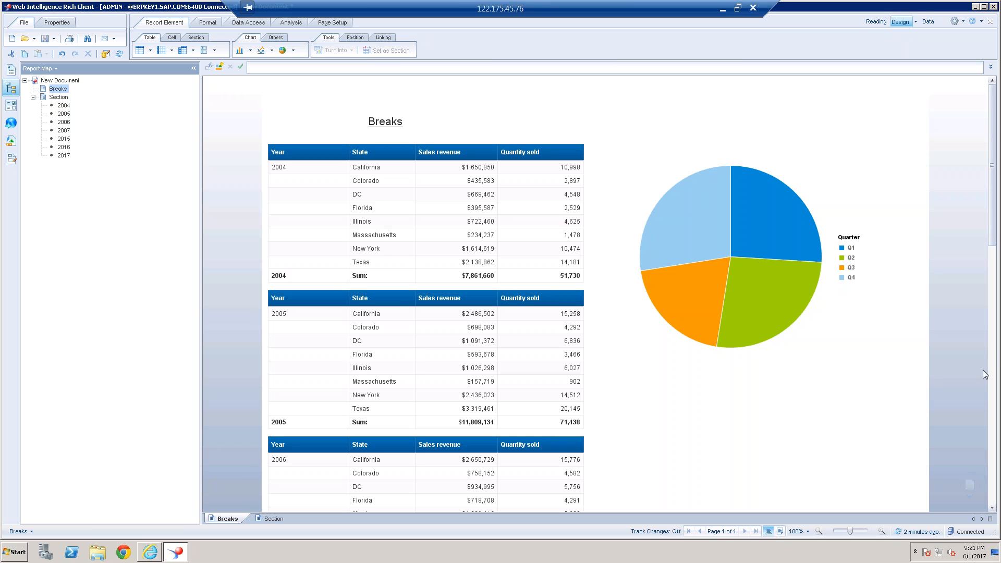
left_click(995, 351)
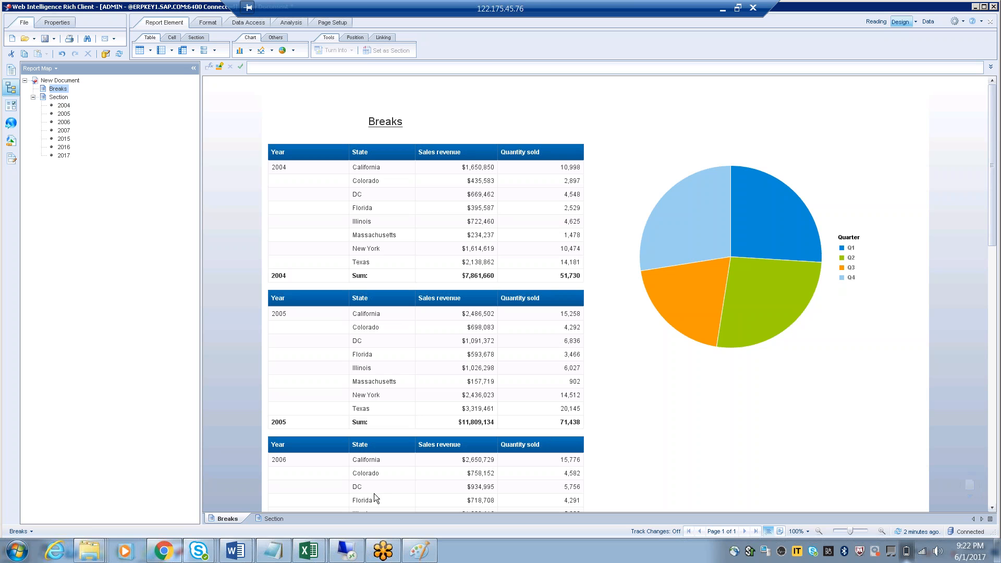
In the Section report, move the Year section cell into the table as its first column and accept deleting the section
left_click(261, 529)
left_click(274, 518)
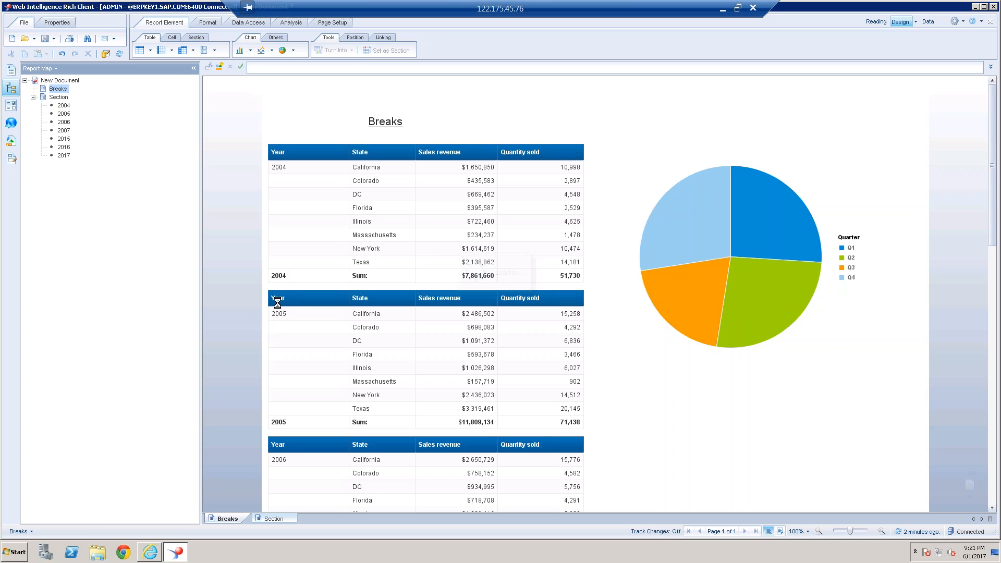
left_click(295, 158)
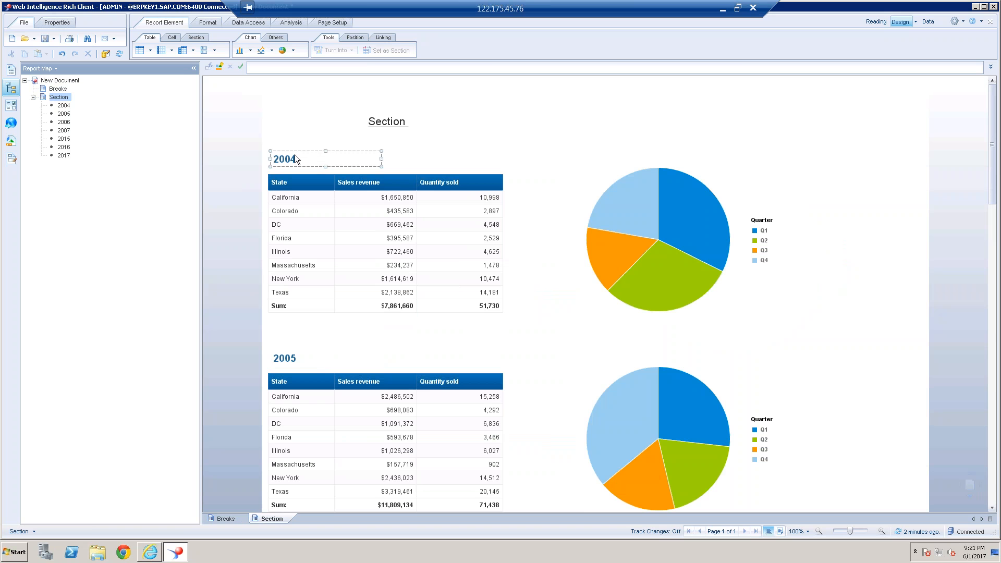
left_click(547, 166)
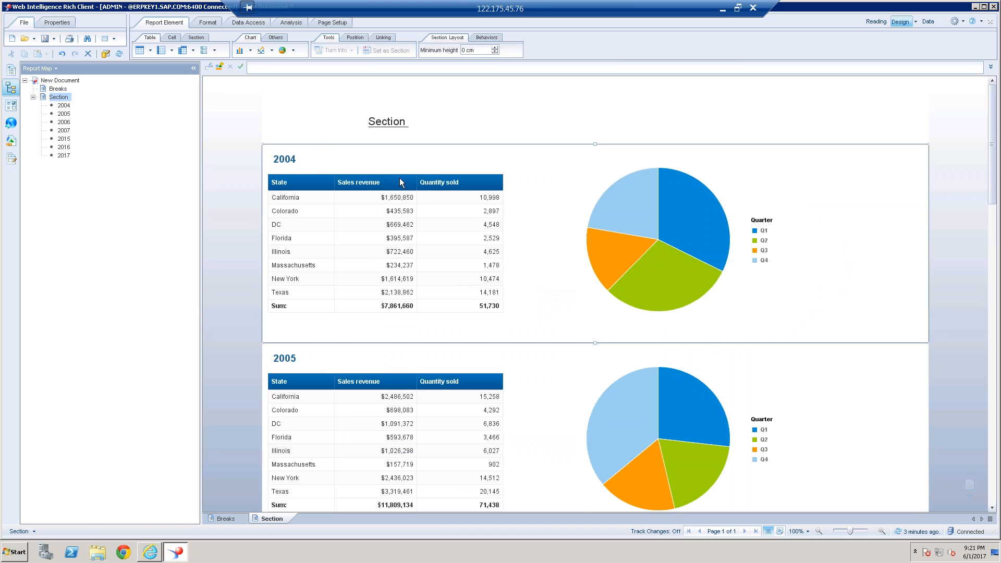
left_click(290, 159)
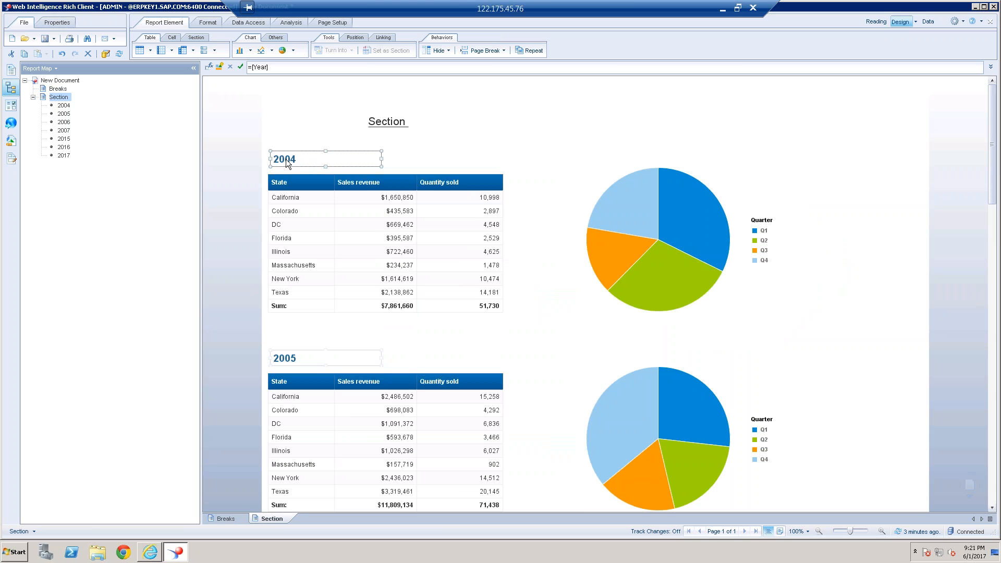
mouse_move(279, 170)
left_mouse_down()
mouse_move(284, 180)
mouse_move(271, 183)
left_mouse_up()
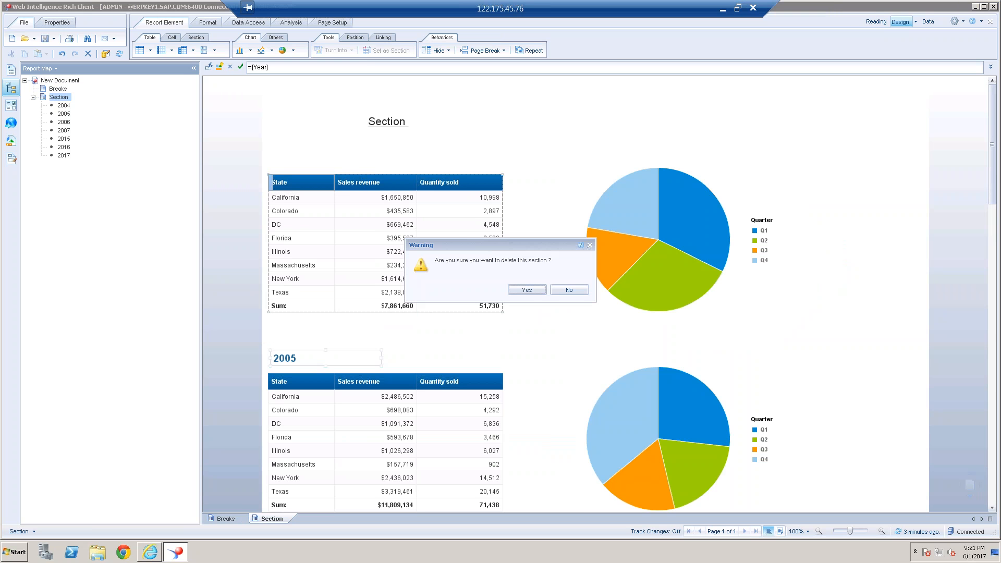
left_click(526, 290)
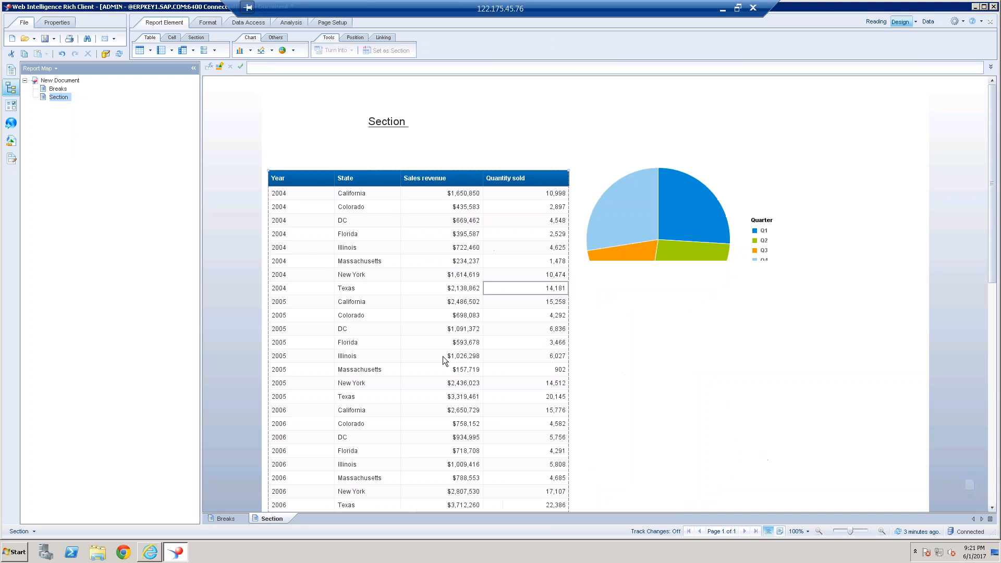
Set the table's Year column as a section again in the Section report
left_click(302, 230)
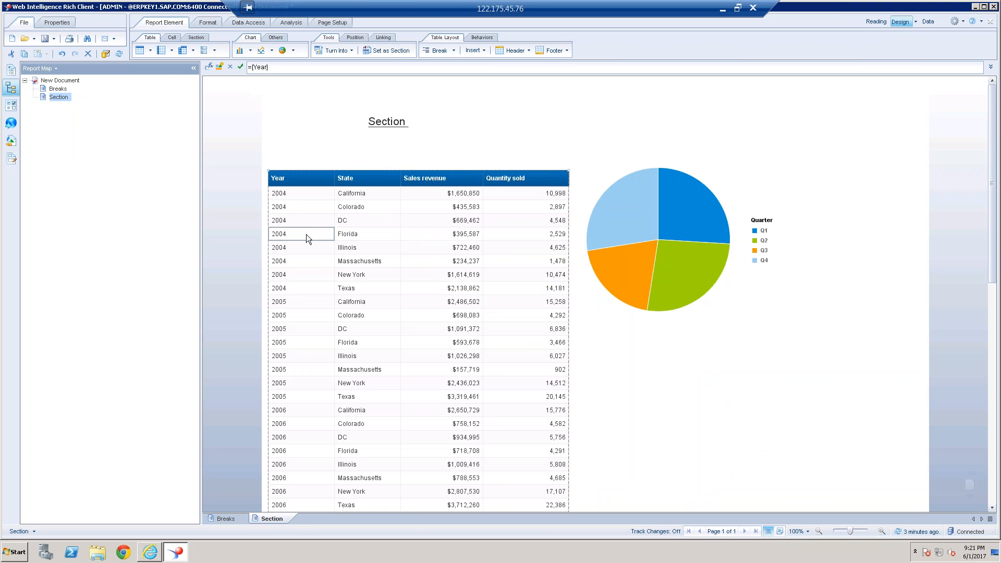
right_click(306, 234)
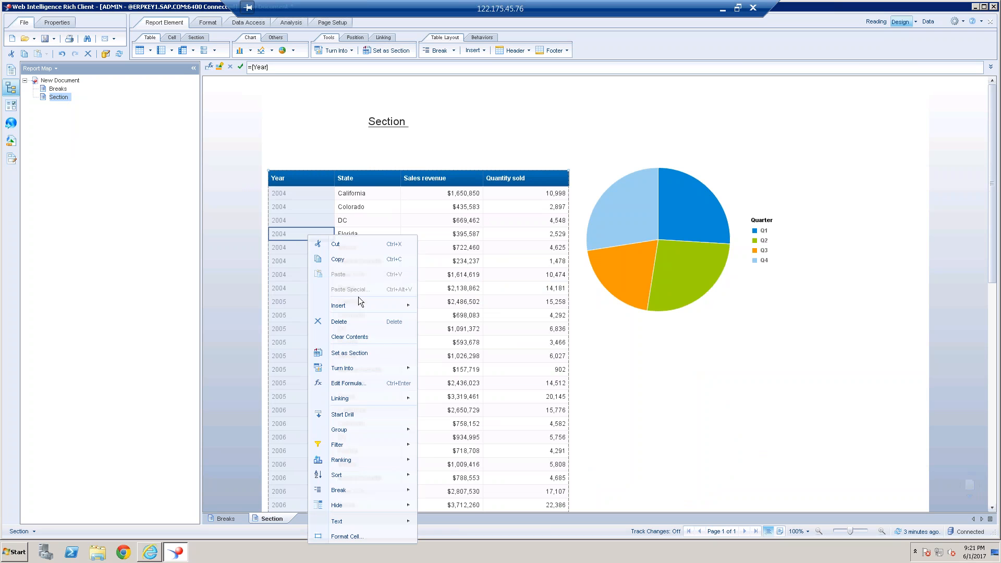
left_click(374, 354)
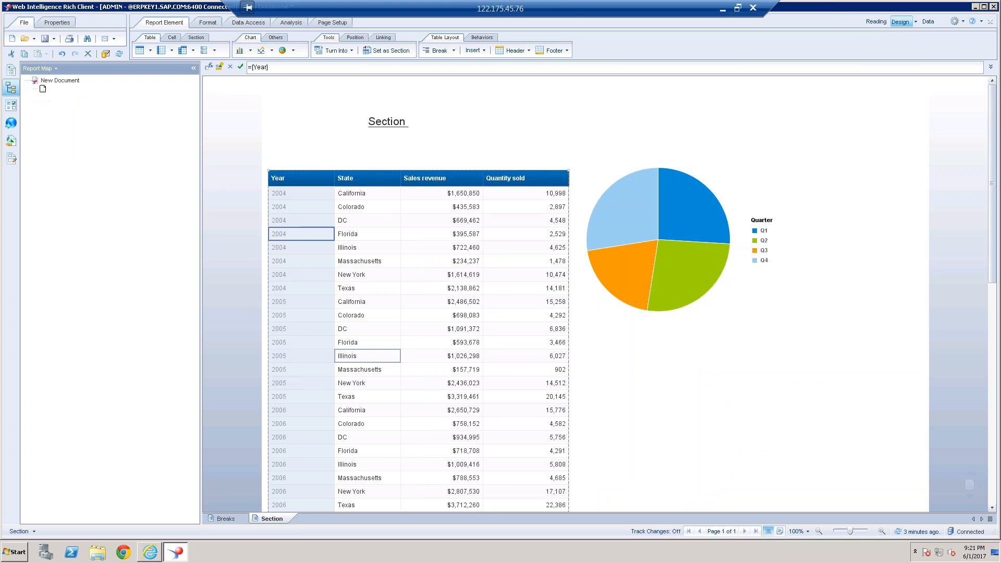
left_click(692, 163)
left_click(680, 159)
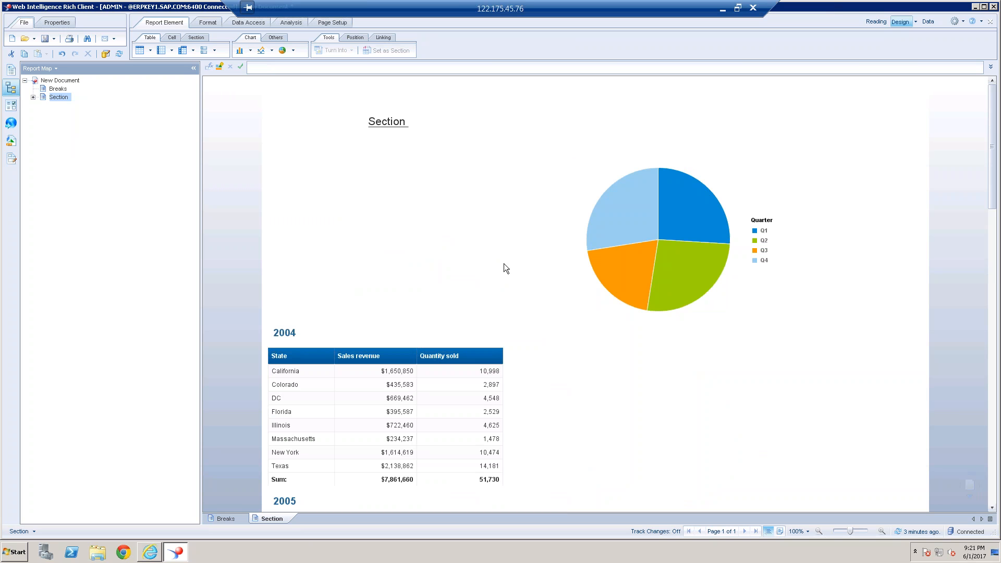
Move the pie chart into the 2004 section beside its table and inspect the margin of the Q2 slice
left_click(761, 213)
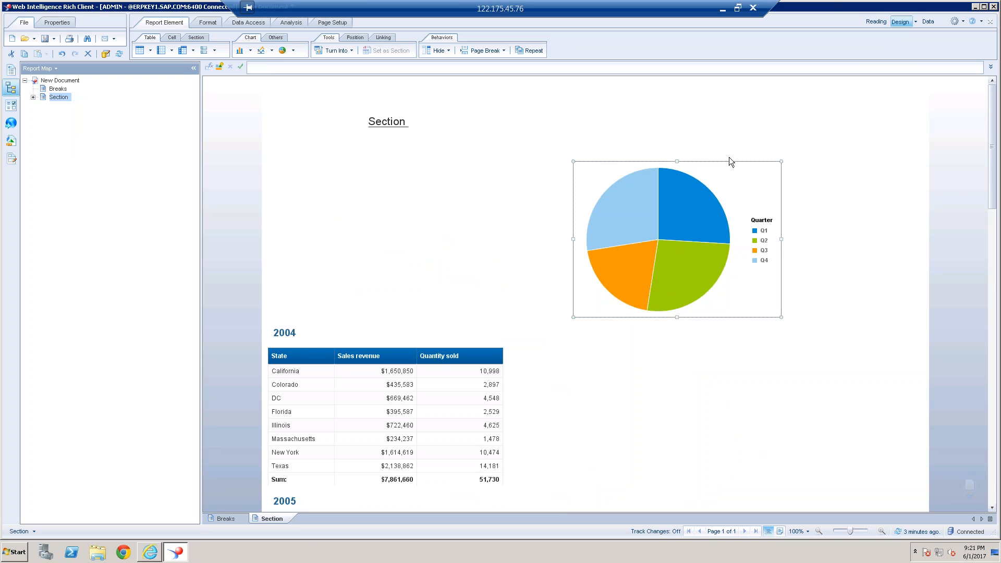
left_click_drag(723, 160, 692, 339)
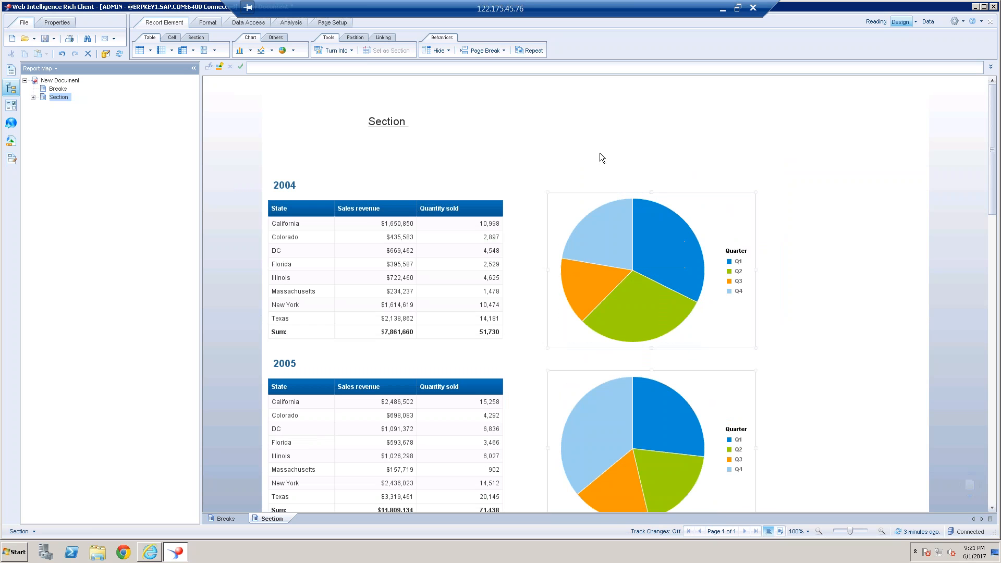
mouse_move(660, 327)
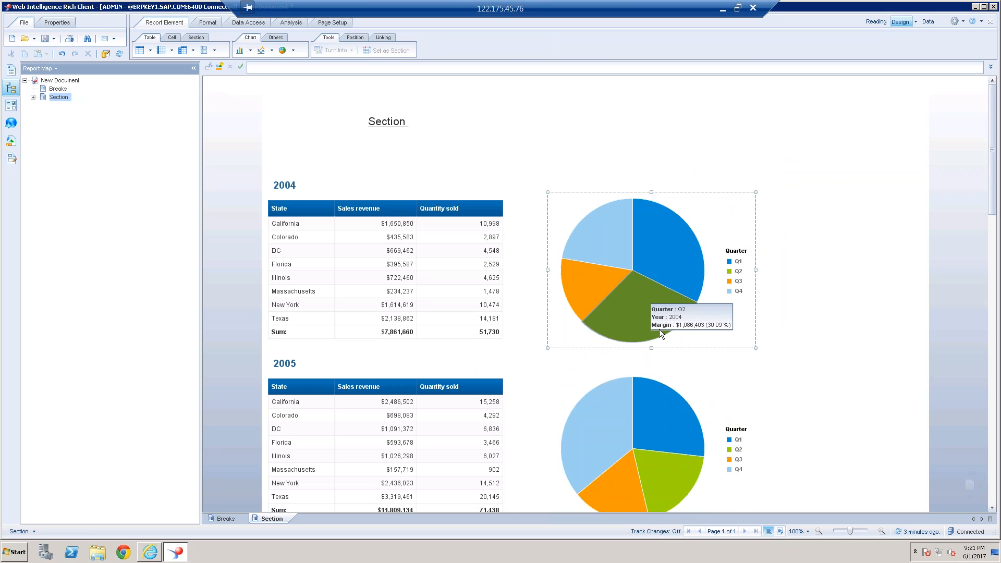
Look through the 2004 section cell's options and the objects offered by Edit Section, keeping Year as the section object
left_click(353, 308)
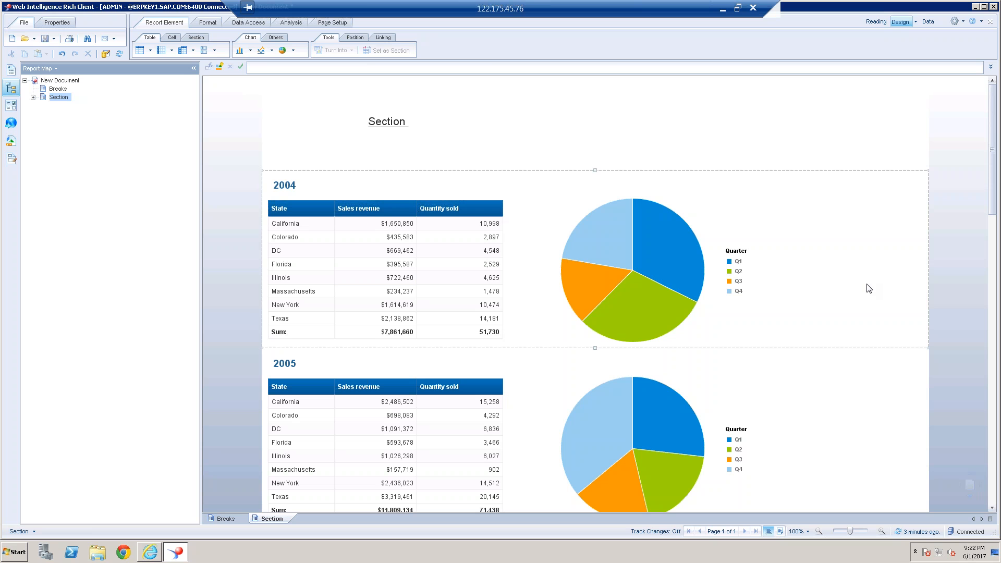
left_click(296, 183)
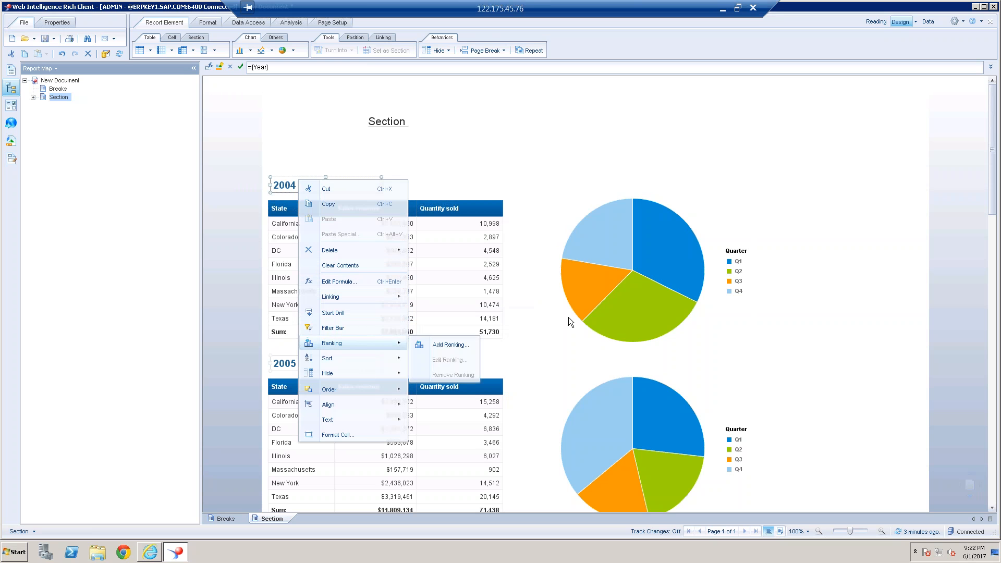
left_click(501, 241)
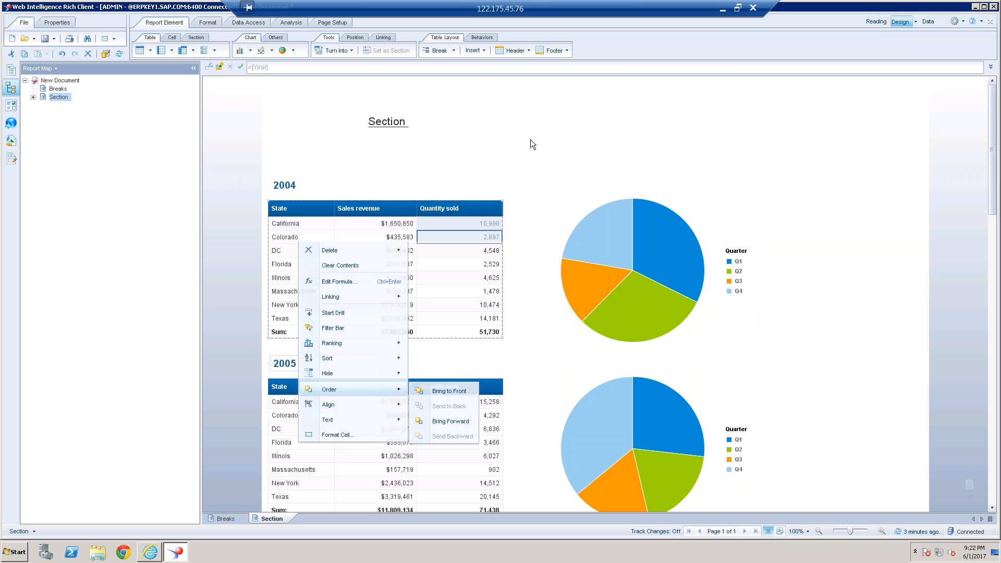
left_click(526, 173)
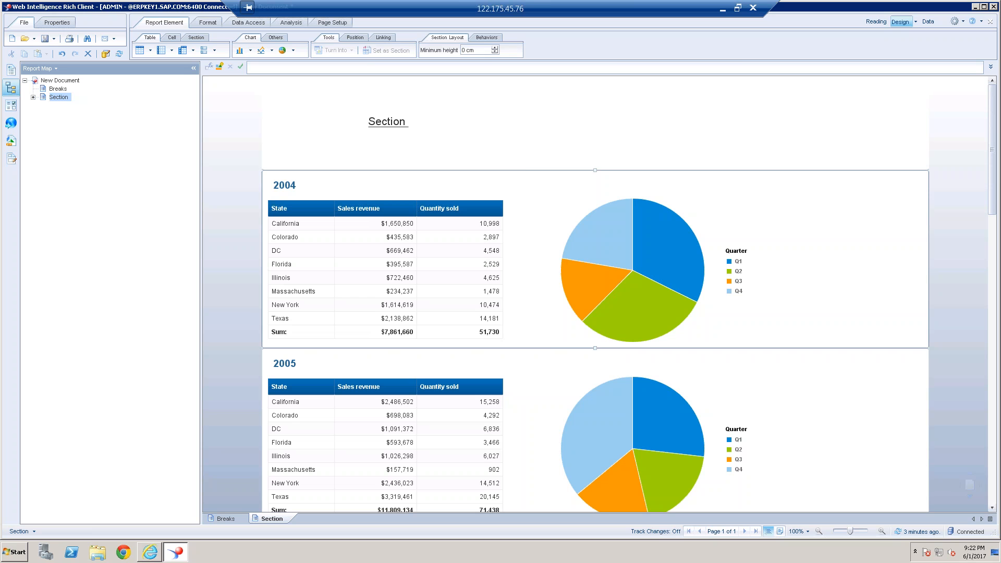
right_click(526, 172)
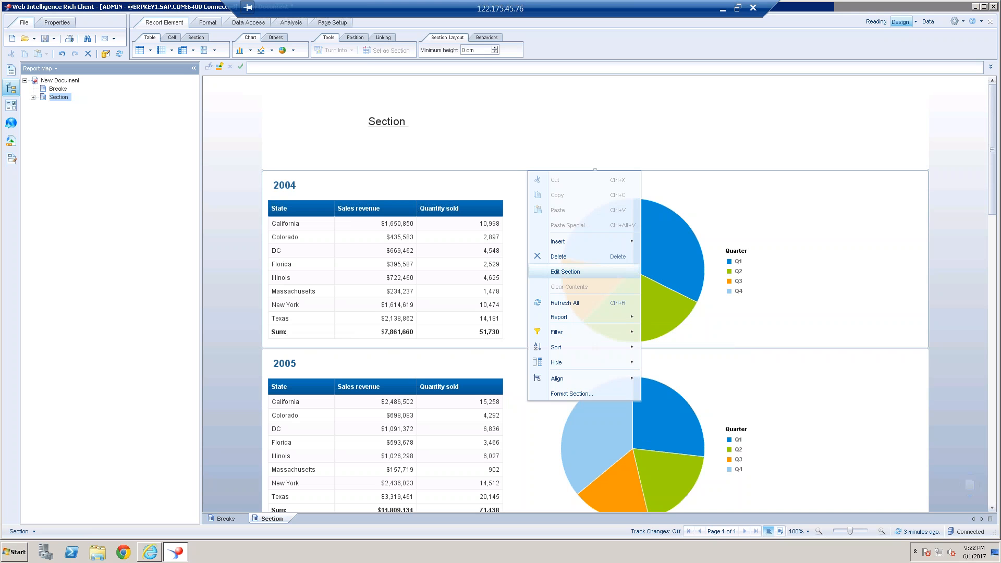
left_click(563, 272)
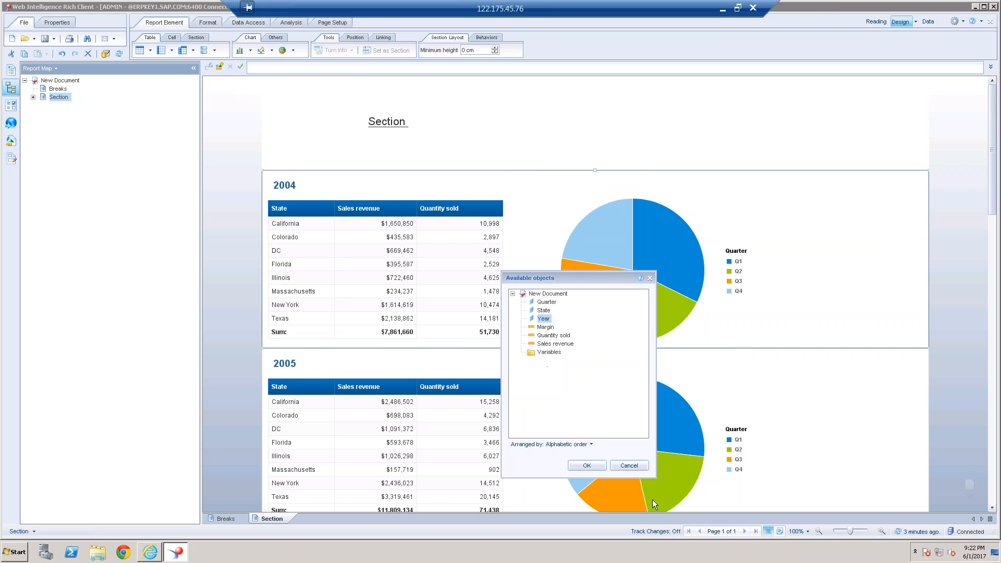
left_click(622, 463)
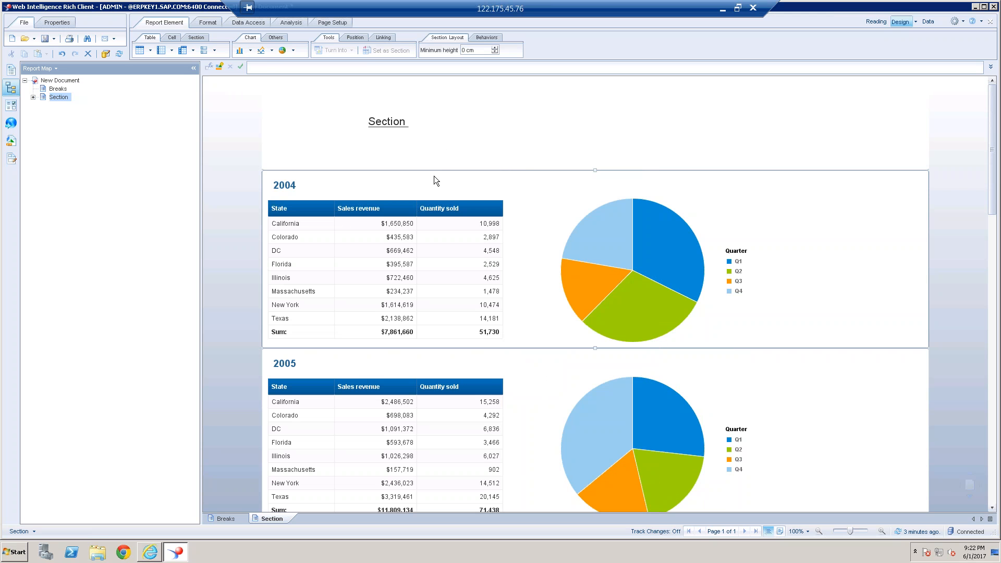
Delete the Year cell together with its section from the Section report
left_click(290, 185)
right_click(292, 183)
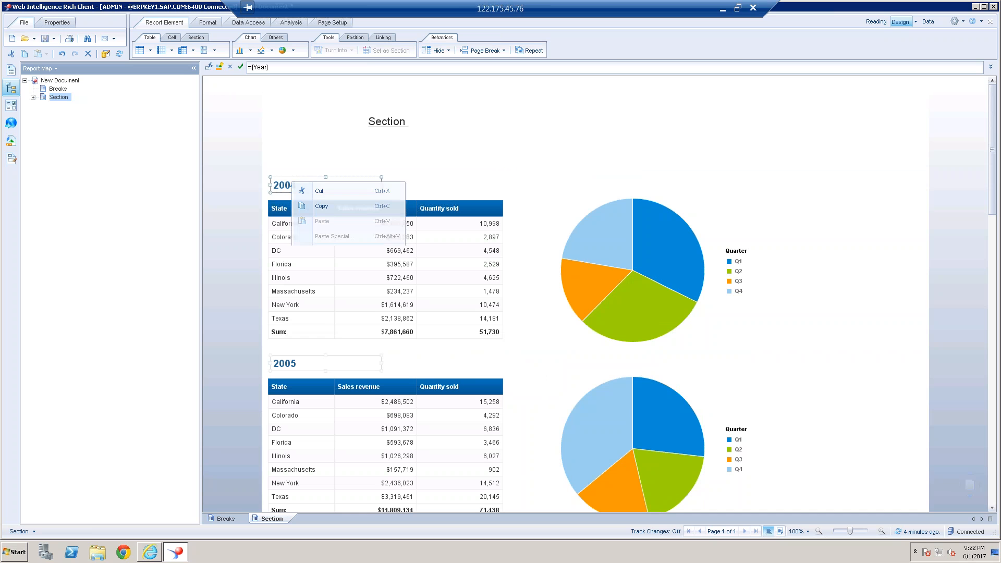
mouse_move(331, 252)
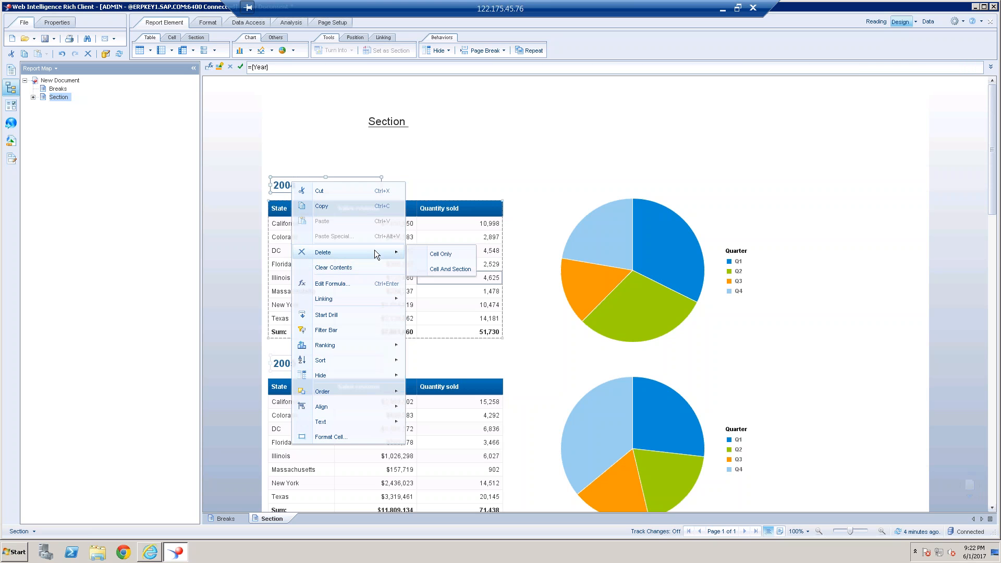
left_click(449, 269)
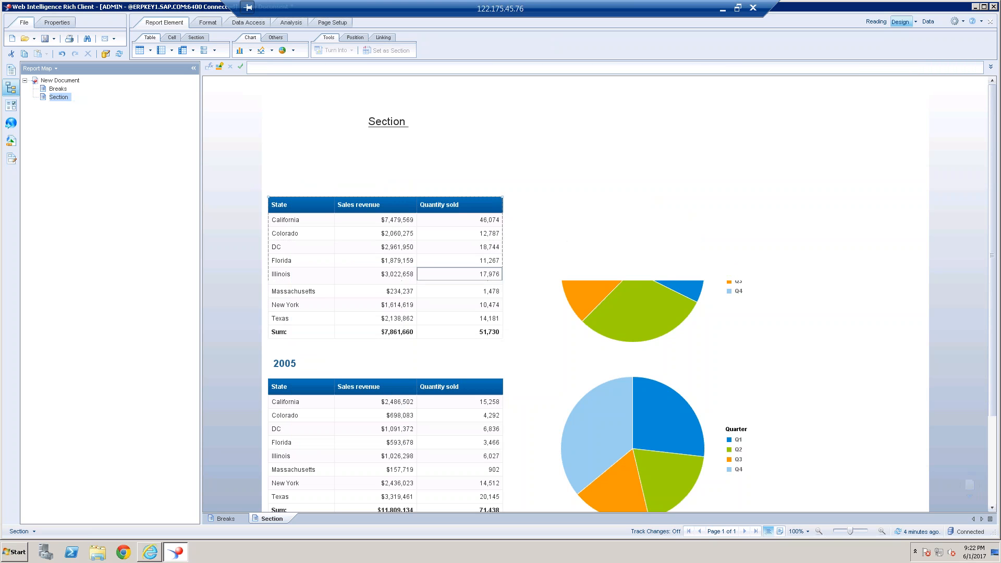
left_click(298, 317)
left_click(285, 215)
Add Year back as the first column of the Section report's table and move the pie chart clear of the widened table
left_click(57, 165)
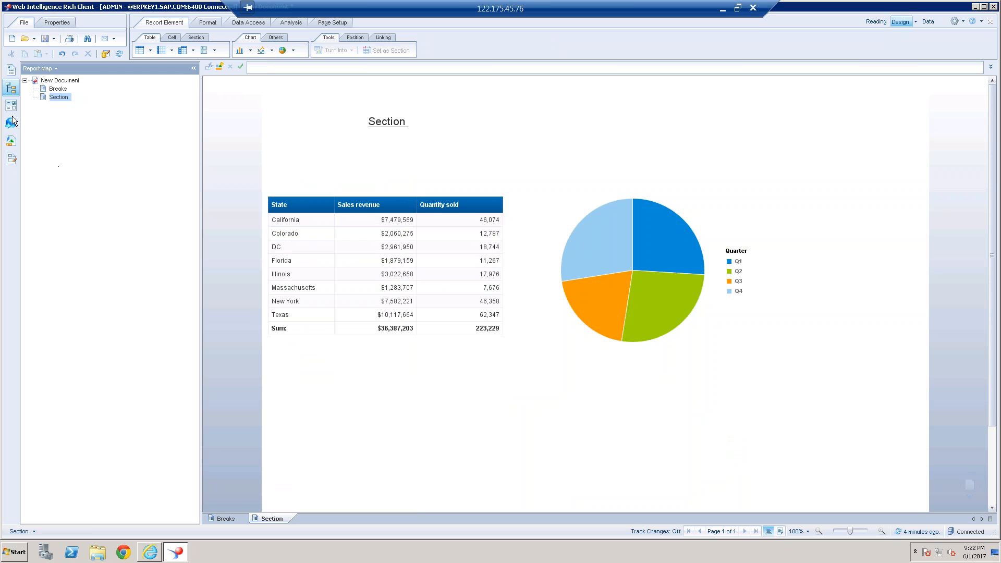
left_click(13, 145)
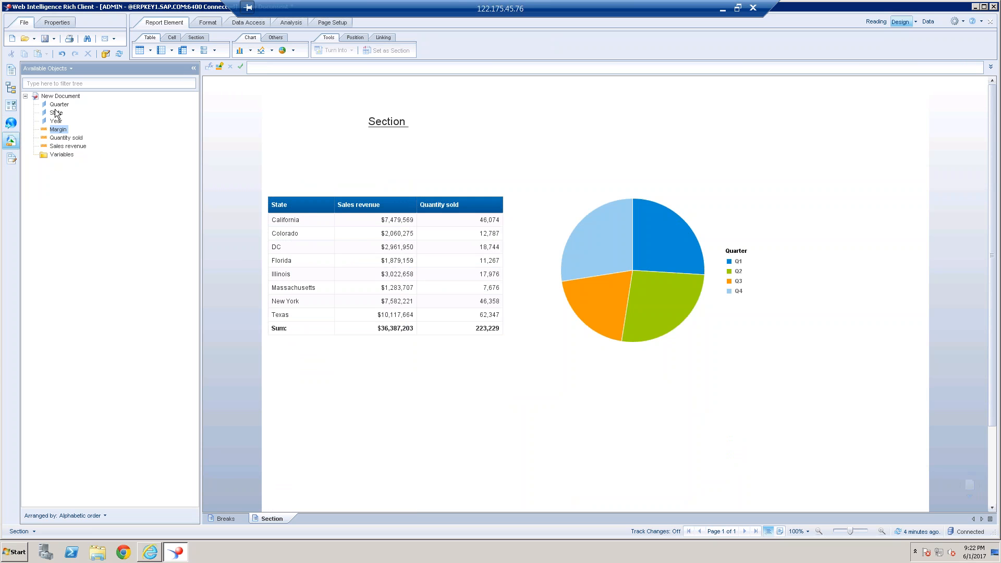
left_click(58, 121)
left_click_drag(155, 141, 287, 217)
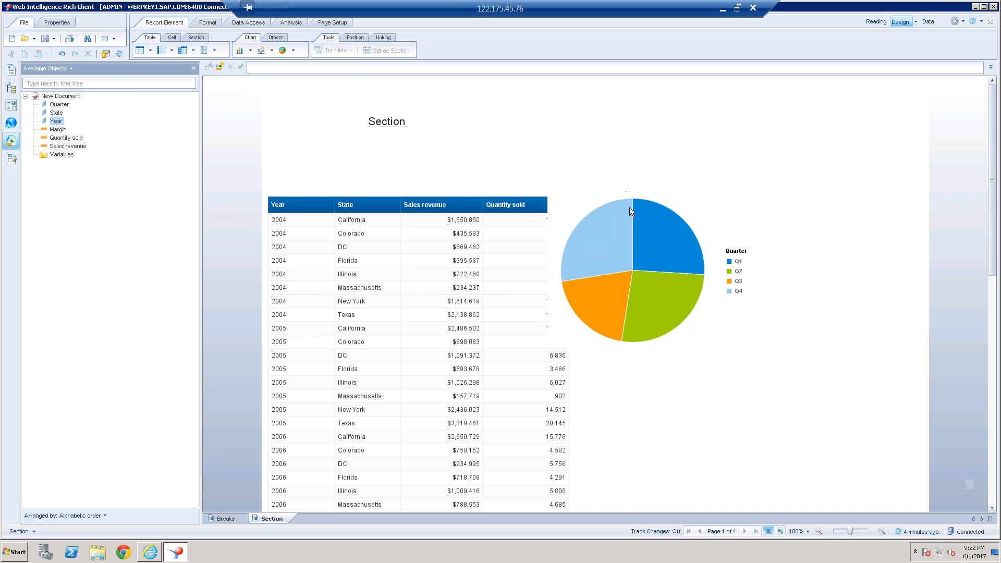
left_click(622, 193)
left_click_drag(622, 189, 691, 195)
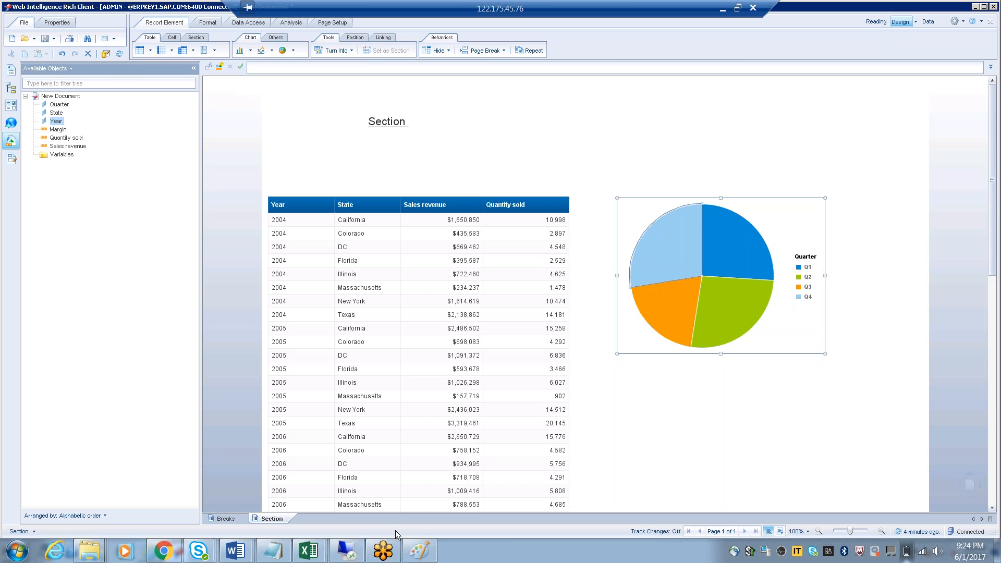
Delete the pie chart from the Breaks report
left_click(225, 519)
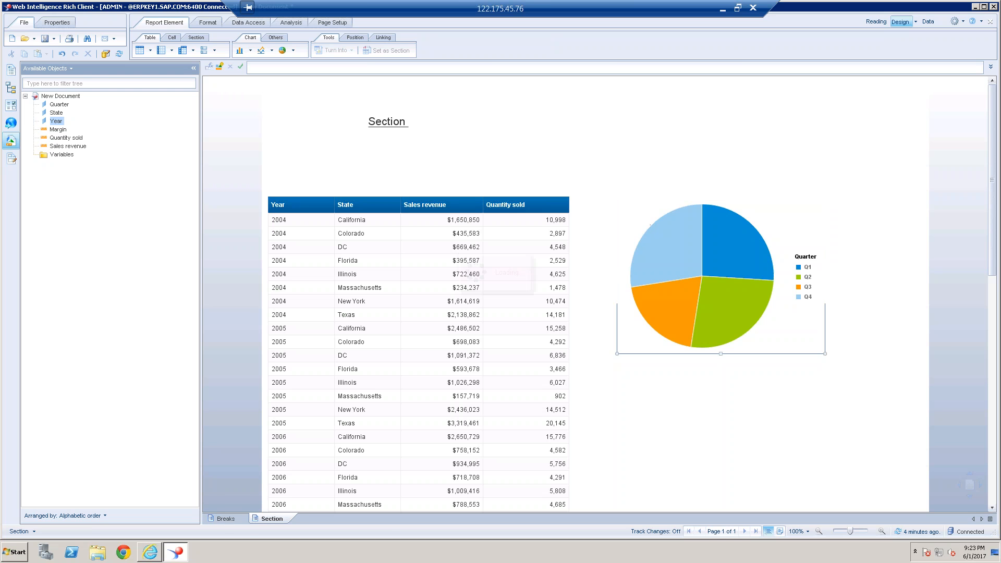
left_click(696, 165)
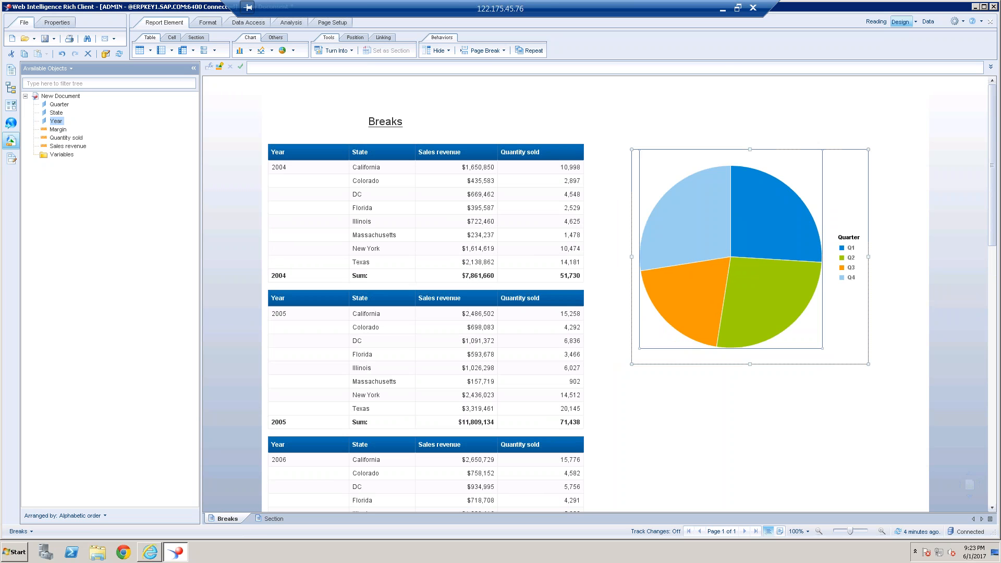
key("Delete")
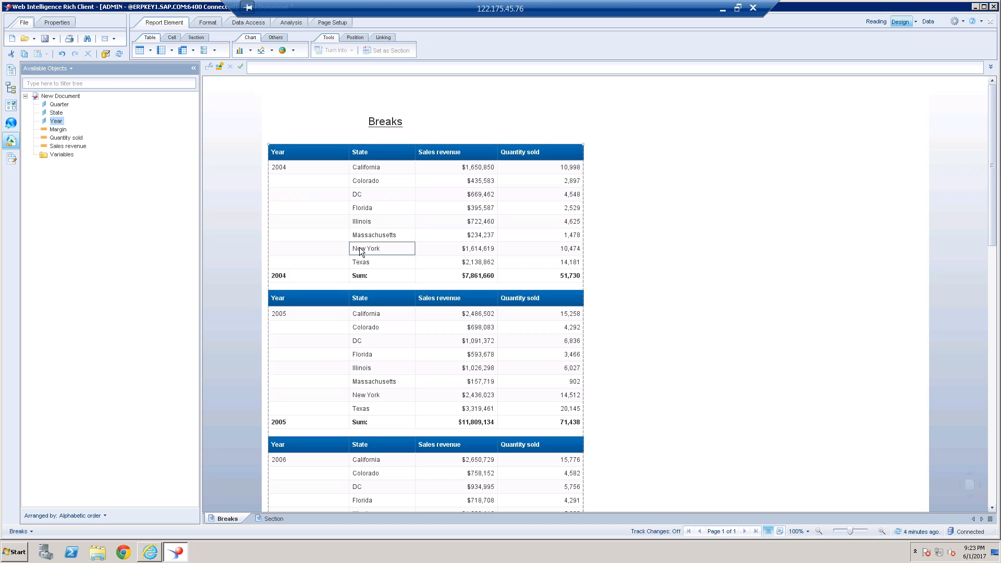
Remove the column header rows and the blank spacer rows between the year groups from the Breaks report's table
left_click(473, 298)
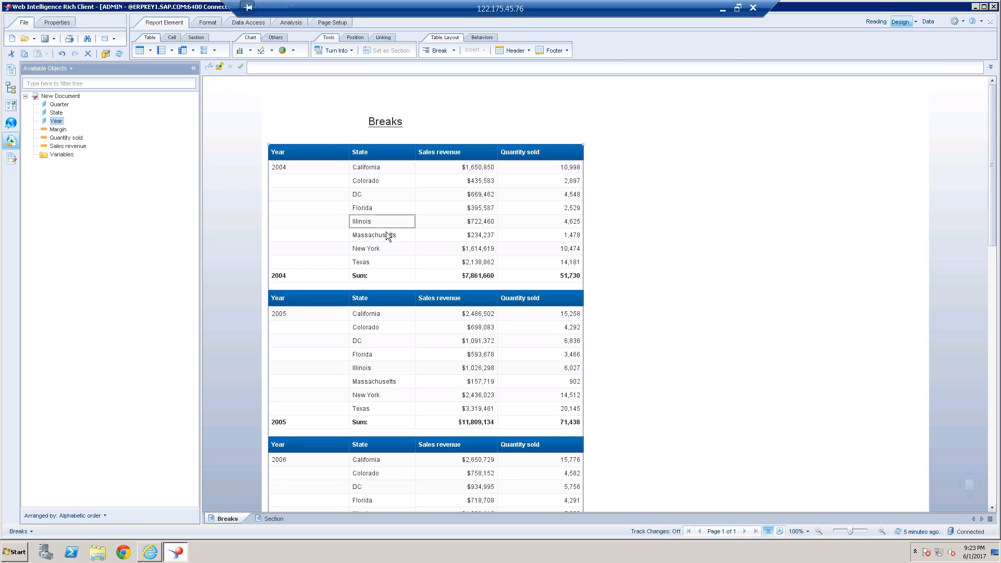
left_click(670, 406)
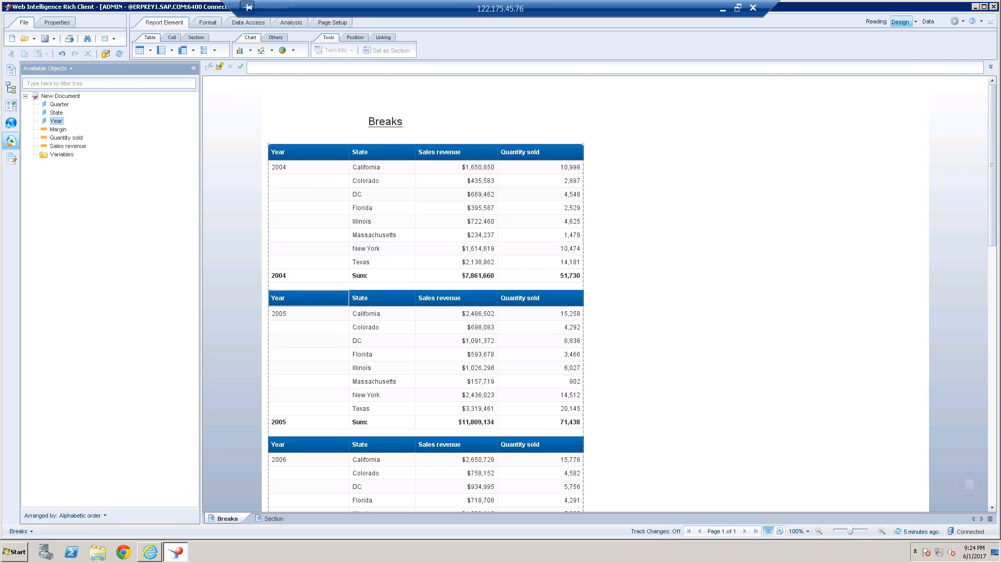
left_click(311, 296)
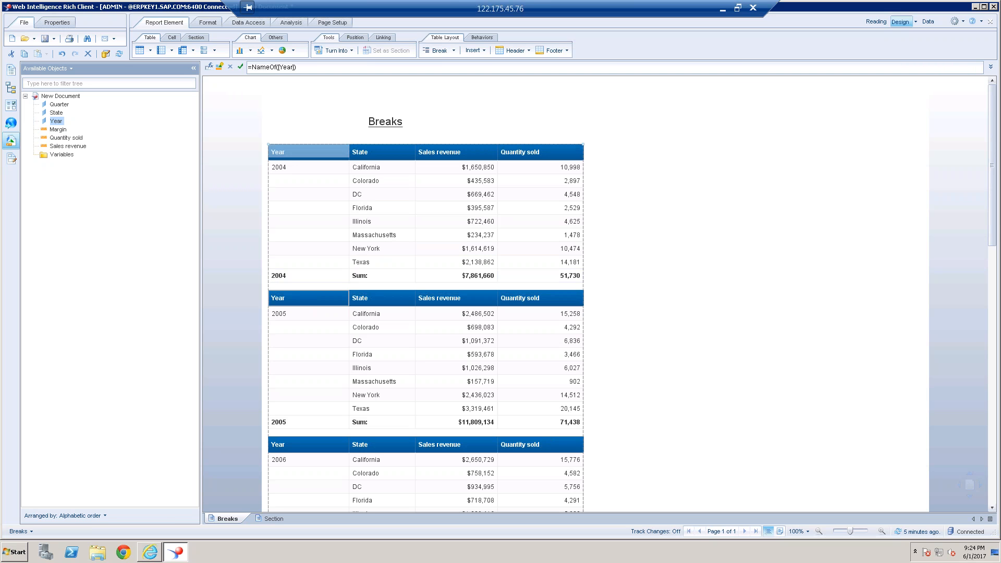
left_click(312, 286)
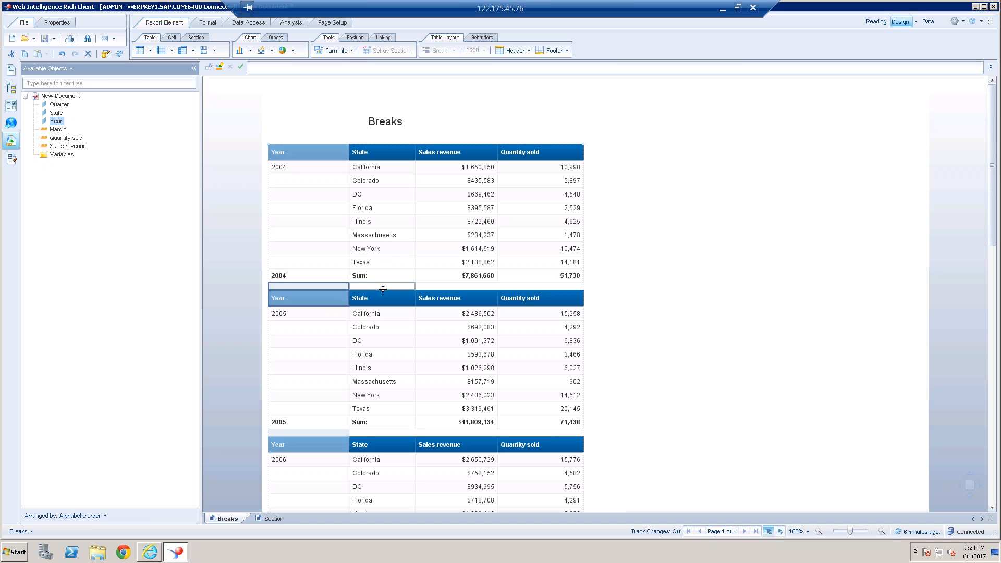
right_click(343, 287)
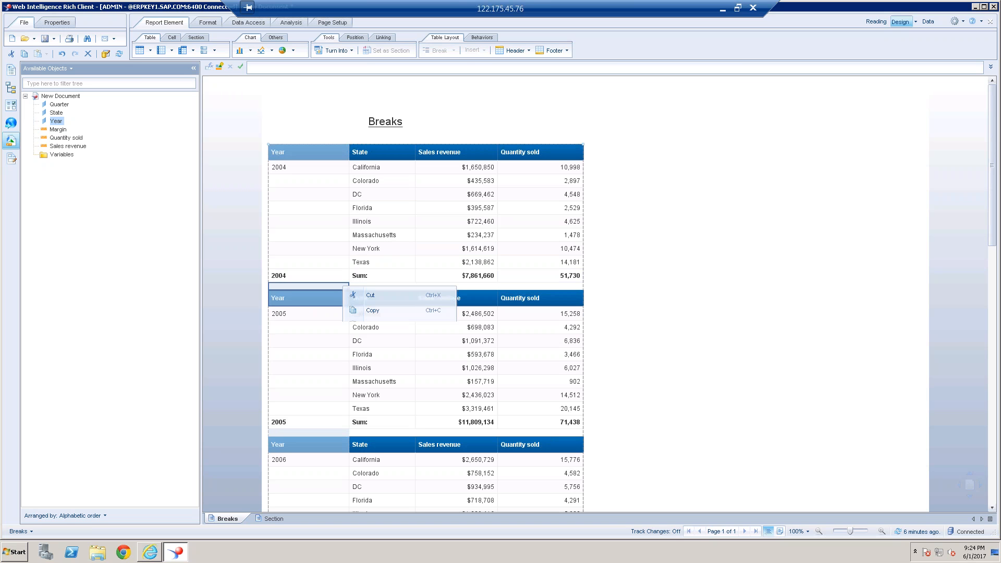
left_click(401, 372)
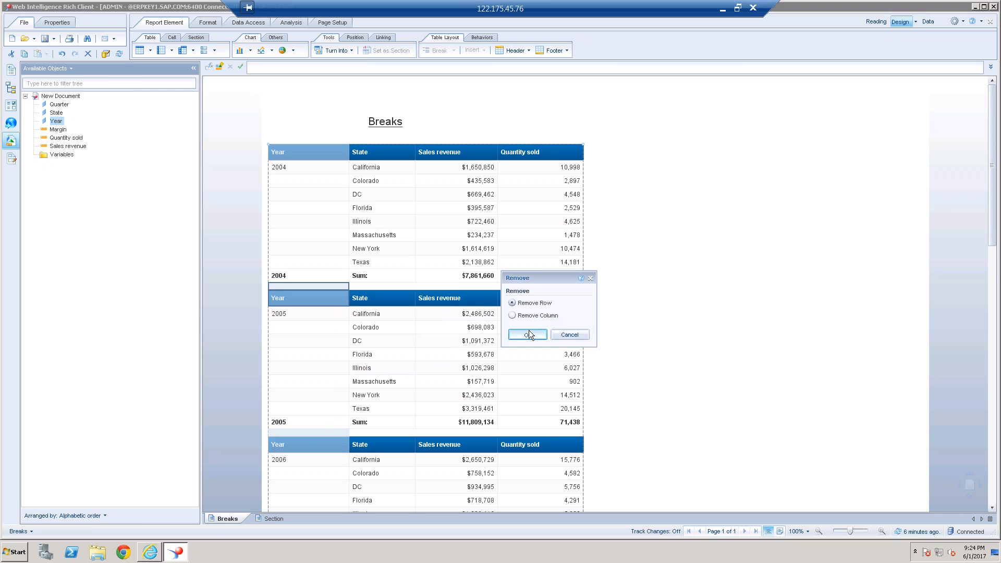
left_click(527, 335)
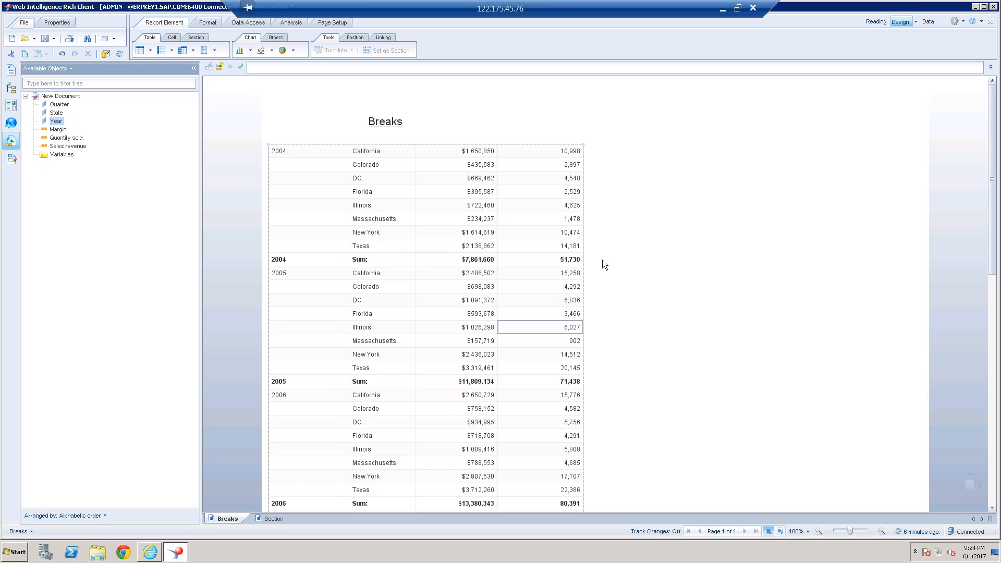
left_click(722, 9)
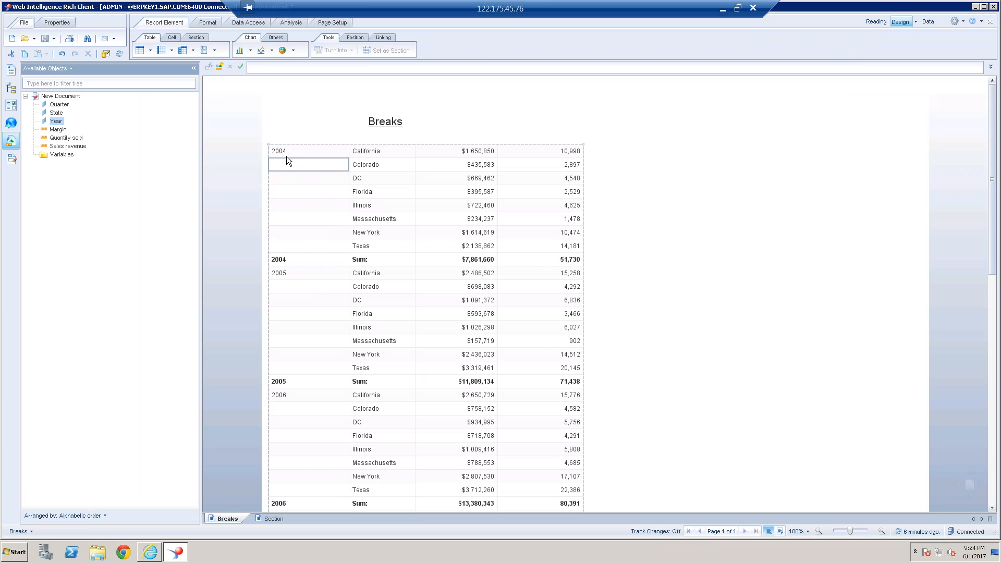
Set the Year break's duplicate values to Merge in the break settings
left_click(294, 174)
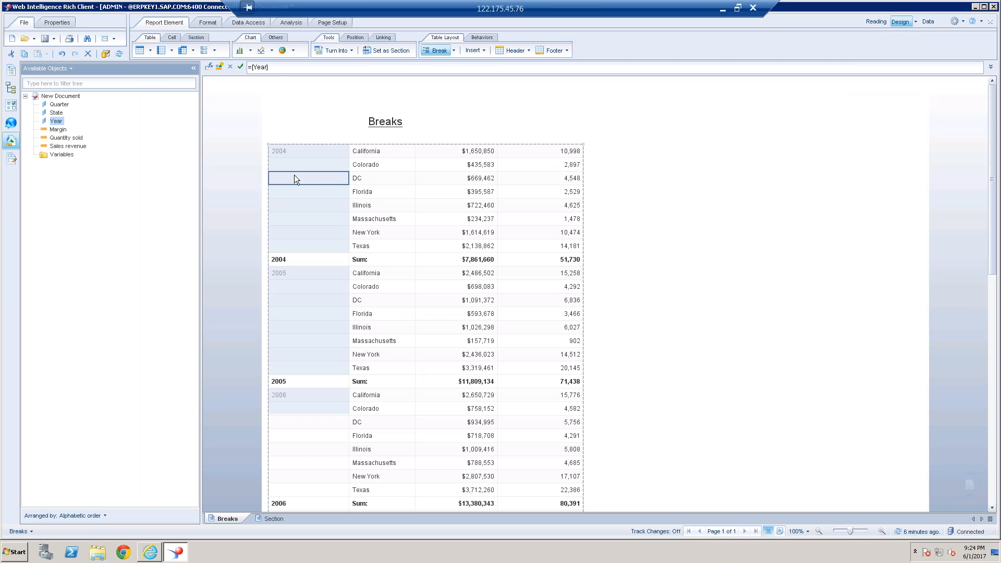
left_click(454, 50)
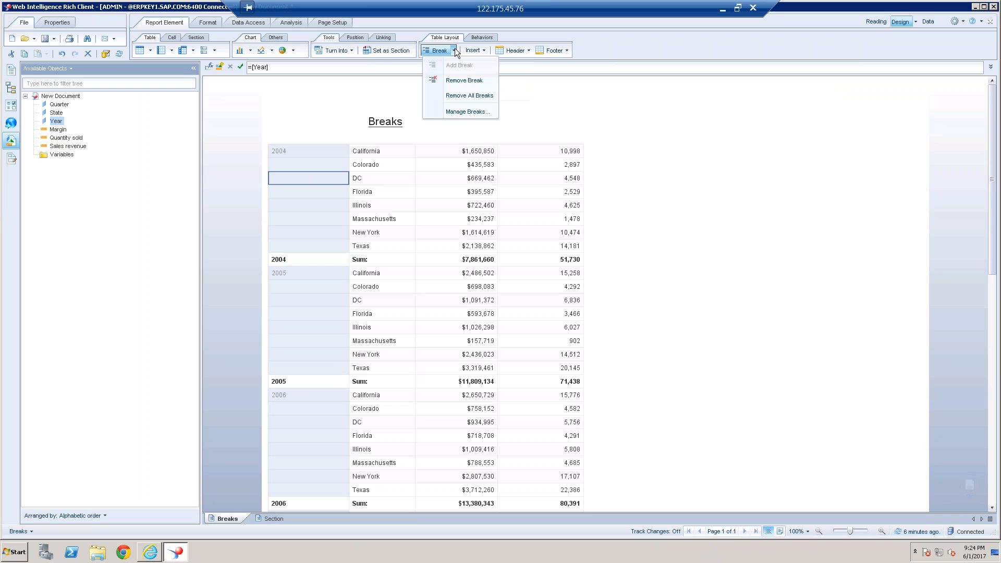
left_click(468, 111)
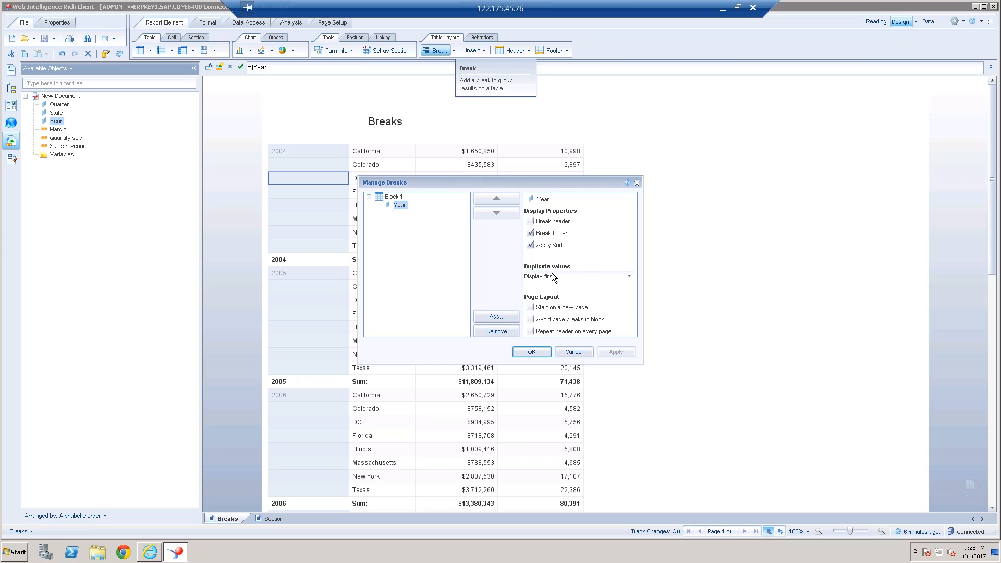
left_click(554, 277)
left_click(536, 308)
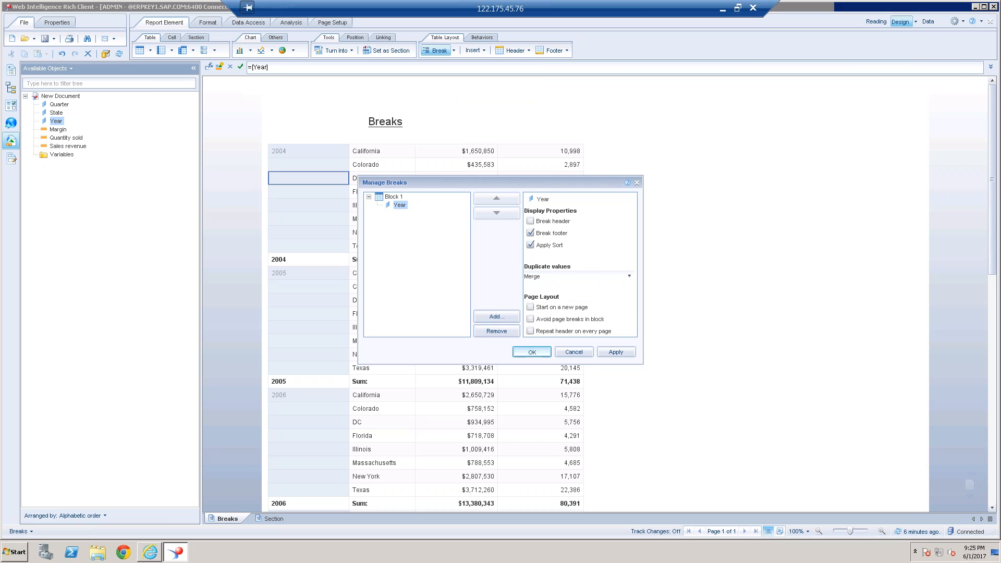
left_click(532, 352)
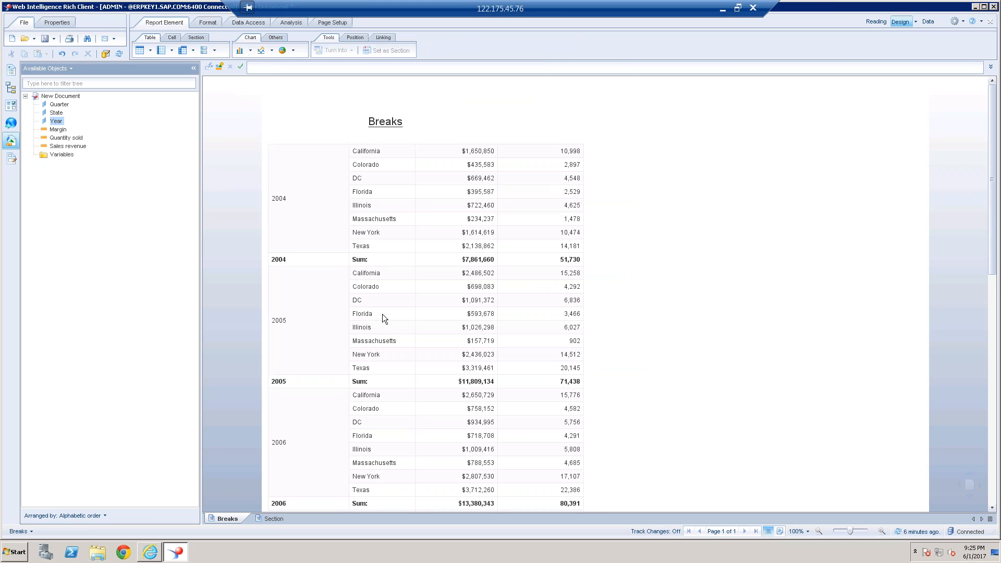
Merge the year and Sum cells of the break footer into one cell and replace its content with Total
left_click(323, 261)
left_click(360, 260, "ctrl")
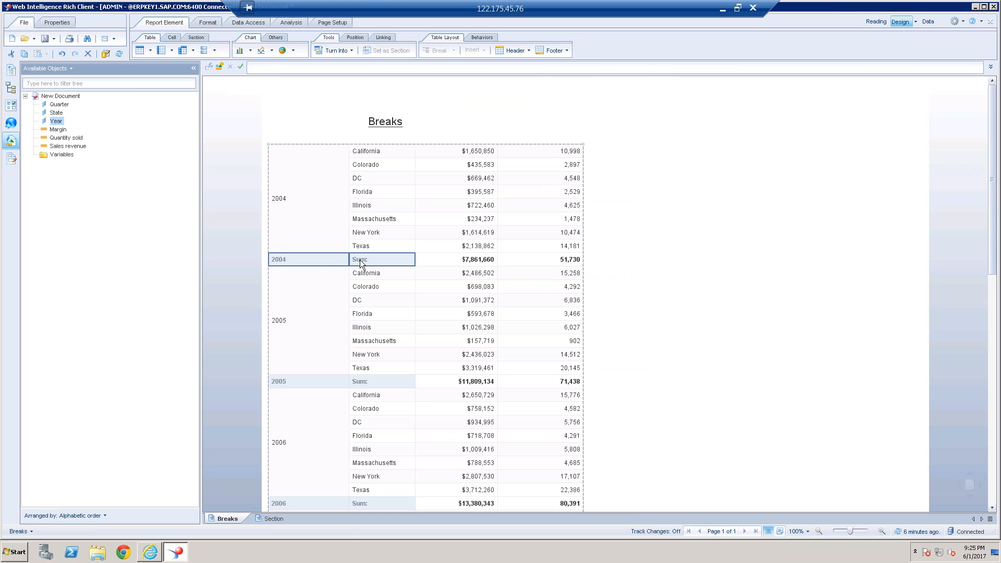
right_click(361, 262)
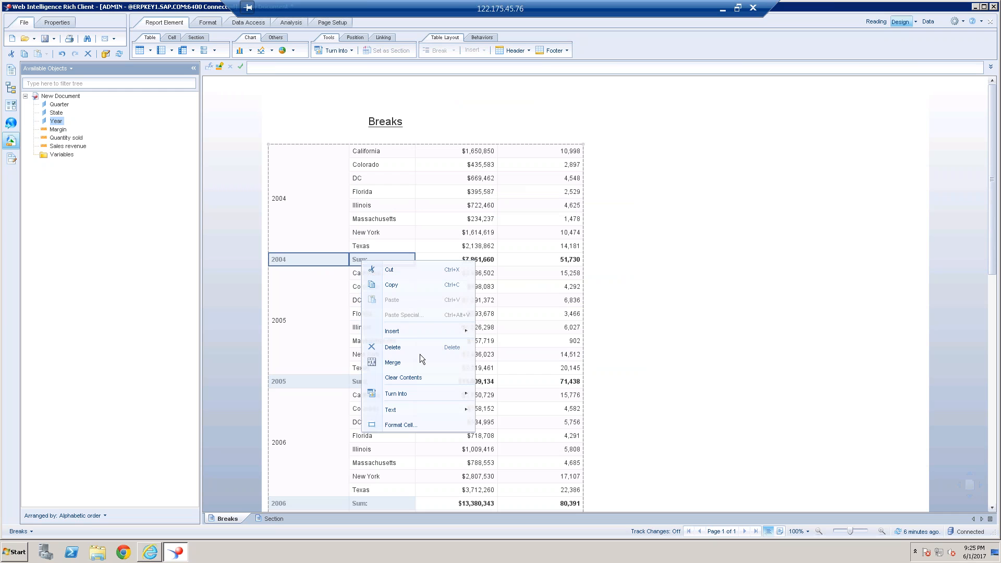
left_click(401, 362)
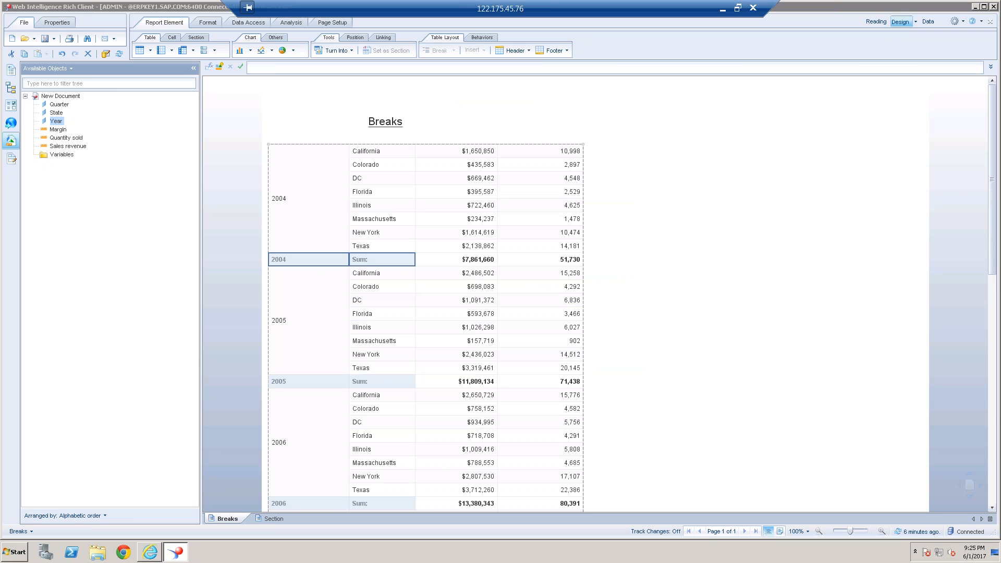
left_click(526, 290)
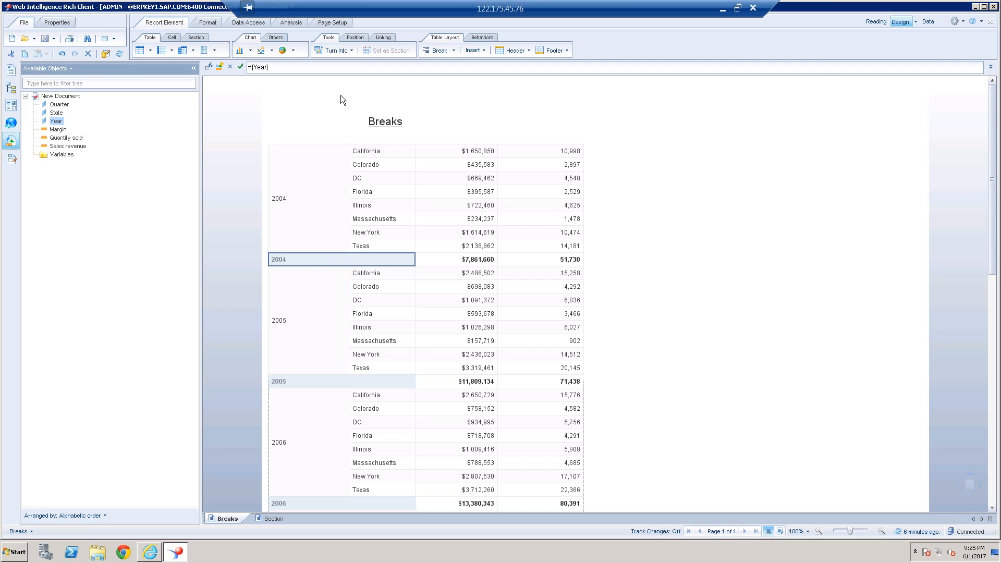
left_click(260, 67)
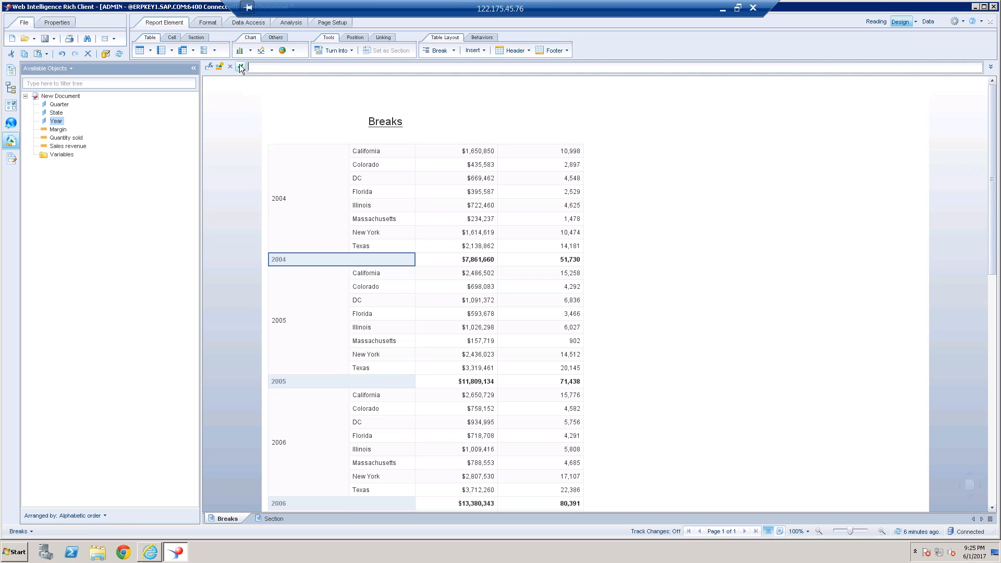
type("Total")
left_click(240, 66)
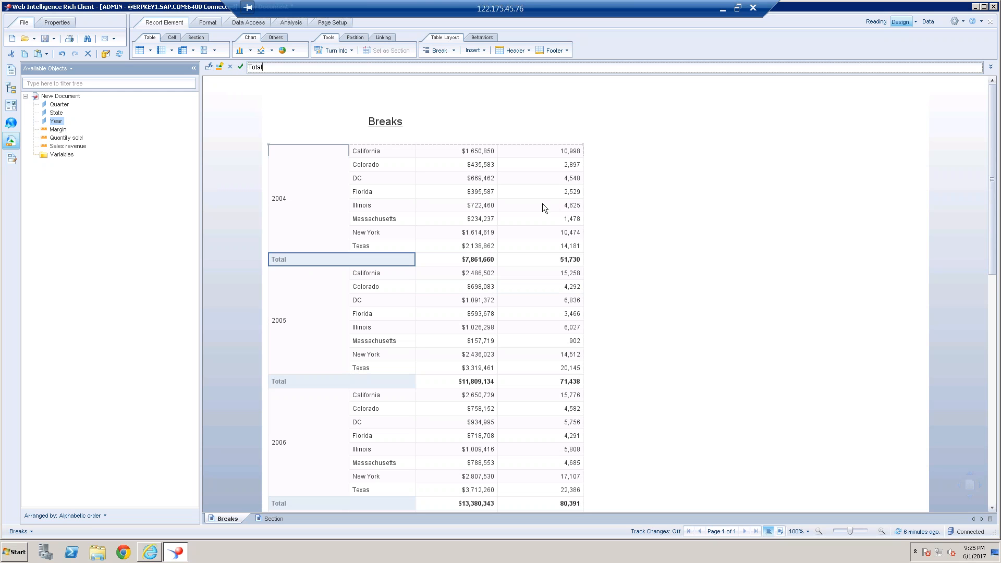
Fill all cells of the Total footer row with a light yellow background
left_click_drag(359, 259, 524, 256)
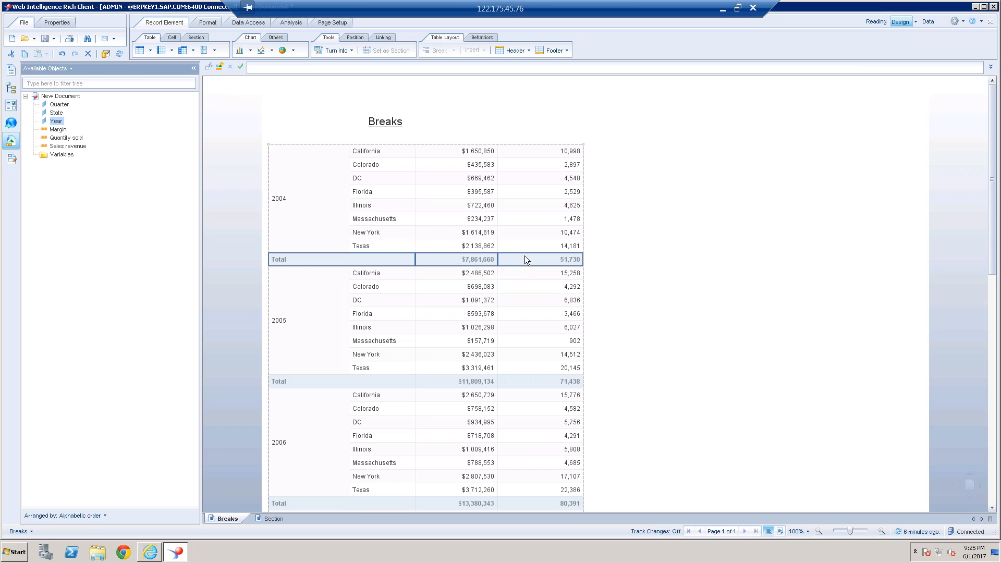
left_click(213, 24)
left_click(335, 50)
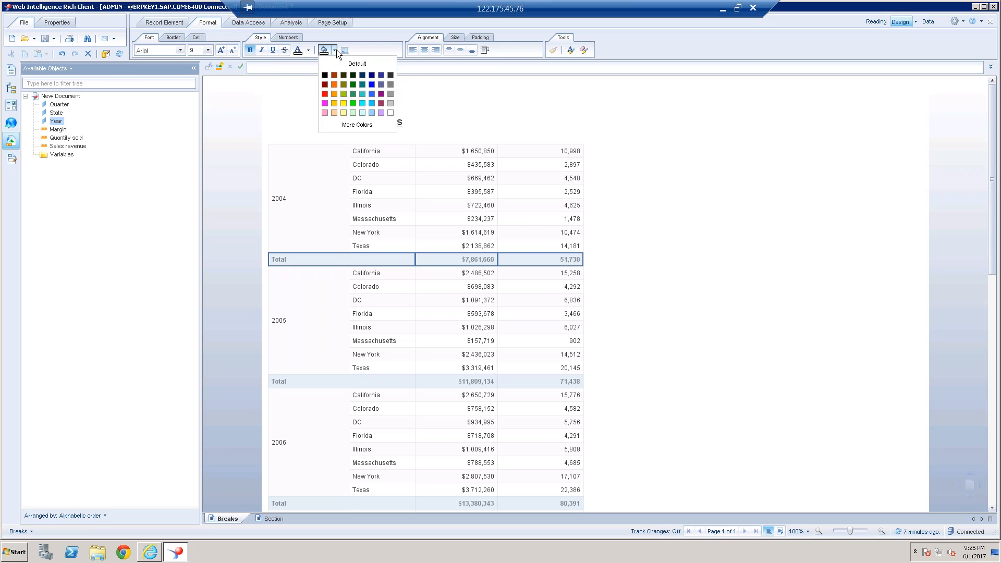
left_click(342, 112)
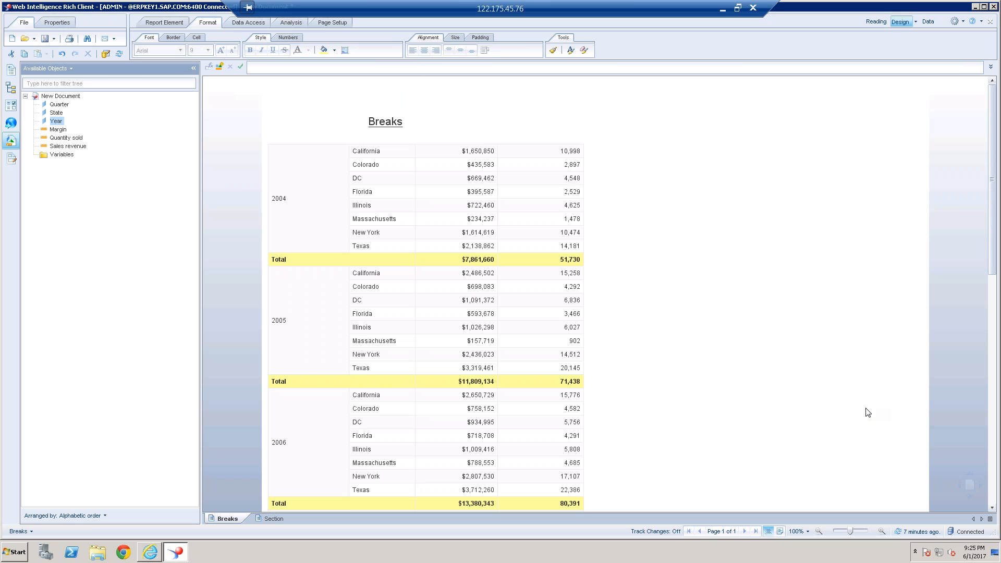
Widen the State and Sales revenue columns of the Breaks report's table
left_click(479, 276)
left_click(326, 170)
left_click(415, 151)
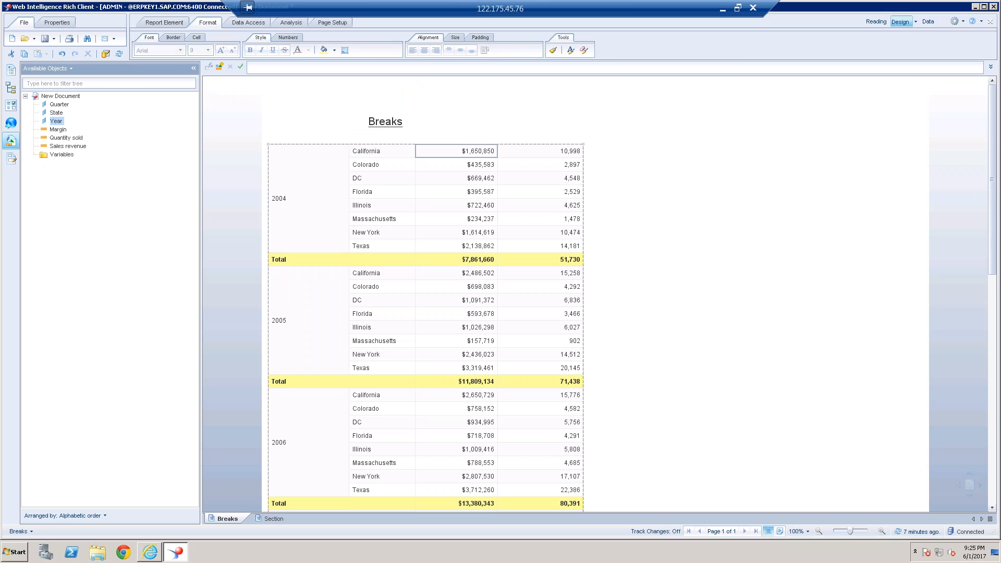
left_click(413, 150)
left_click_drag(414, 149, 436, 150)
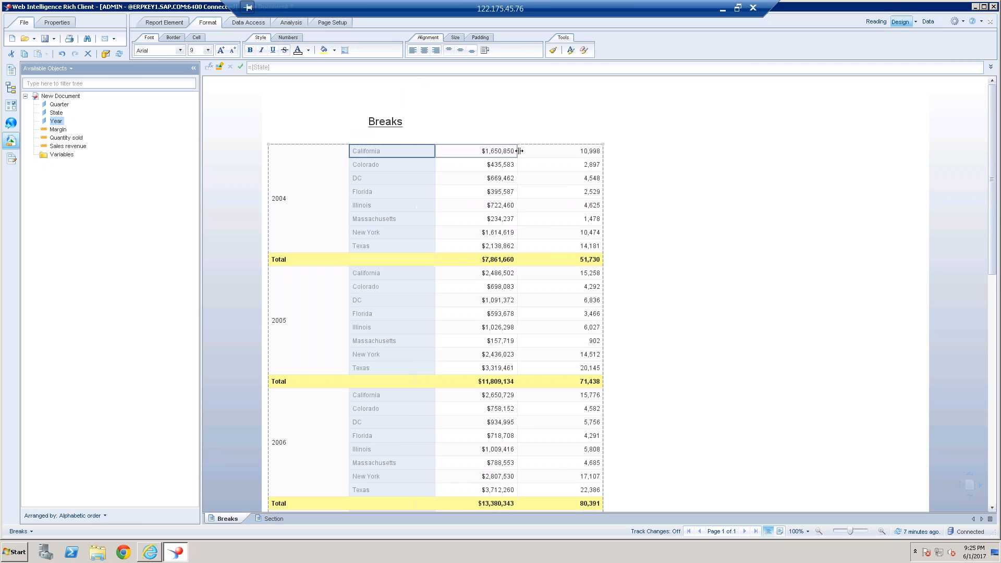
left_click(515, 150)
left_click_drag(518, 150, 534, 150)
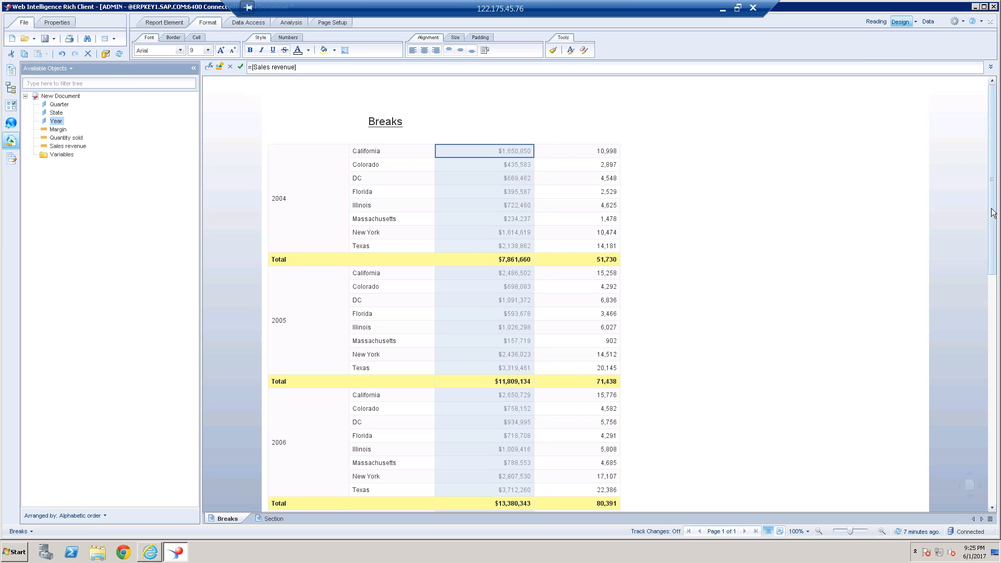
Show the table header row of the Breaks table through its table format settings
left_click_drag(993, 213, 977, 124)
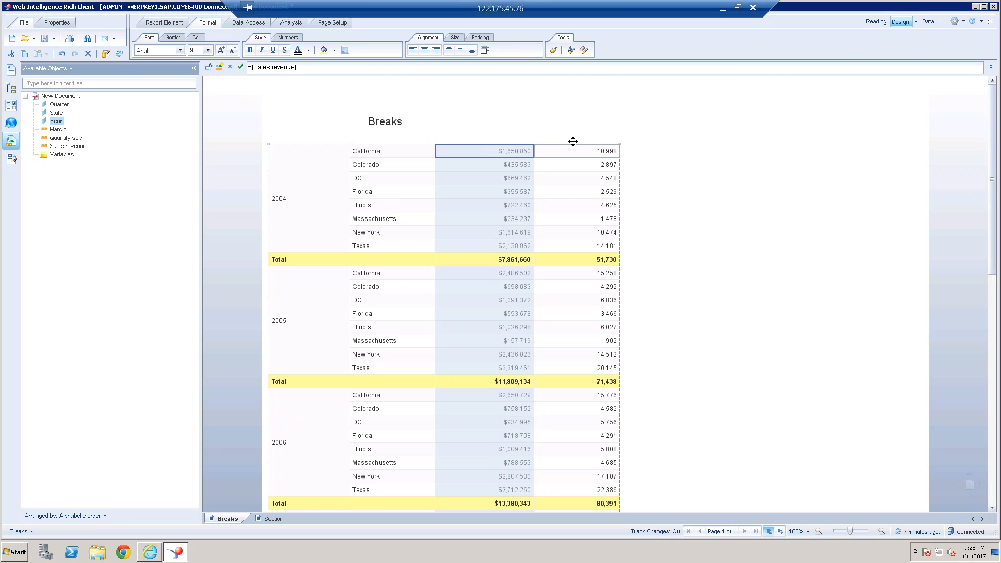
left_click(572, 141)
right_click(574, 143)
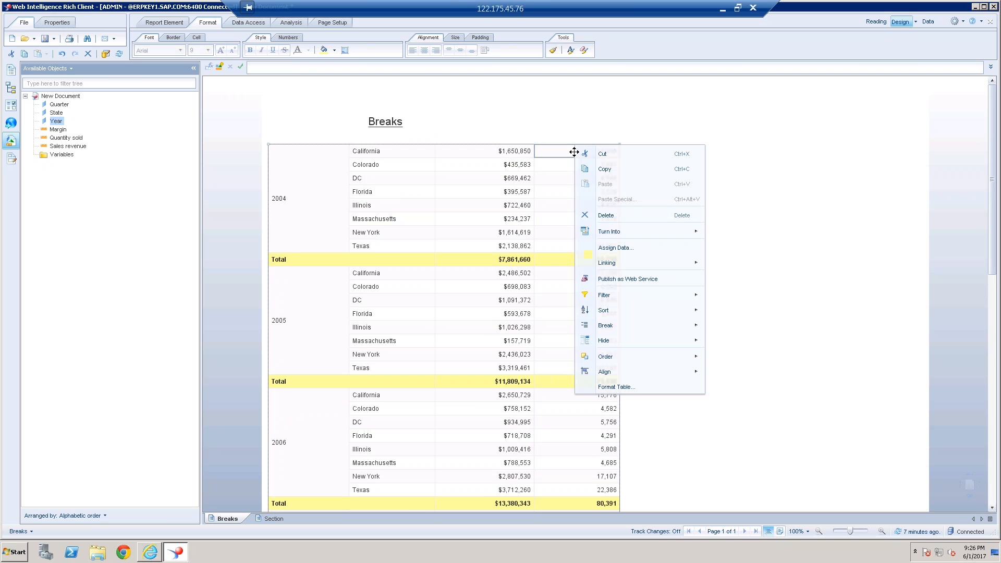
mouse_move(640, 346)
mouse_move(643, 373)
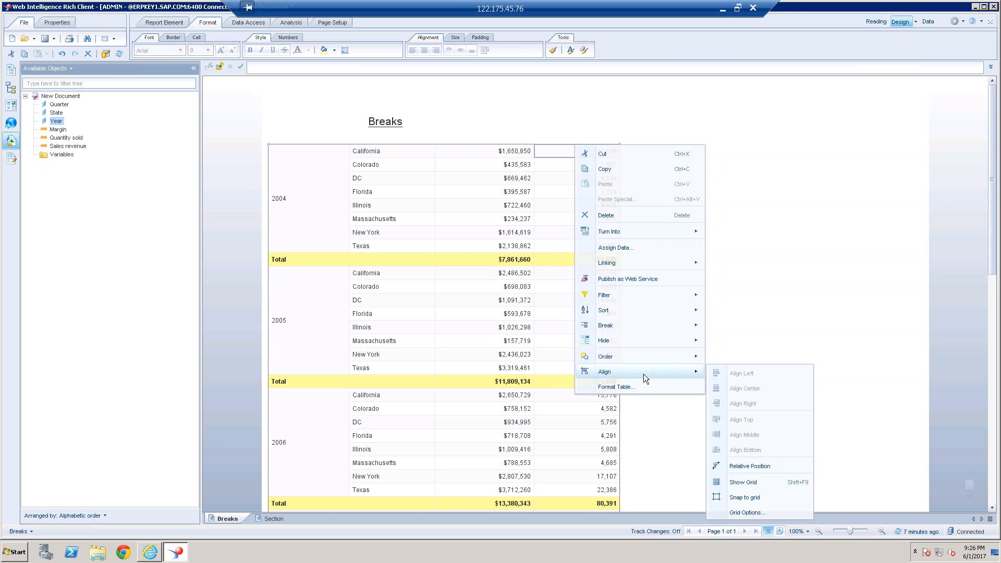
left_click(625, 387)
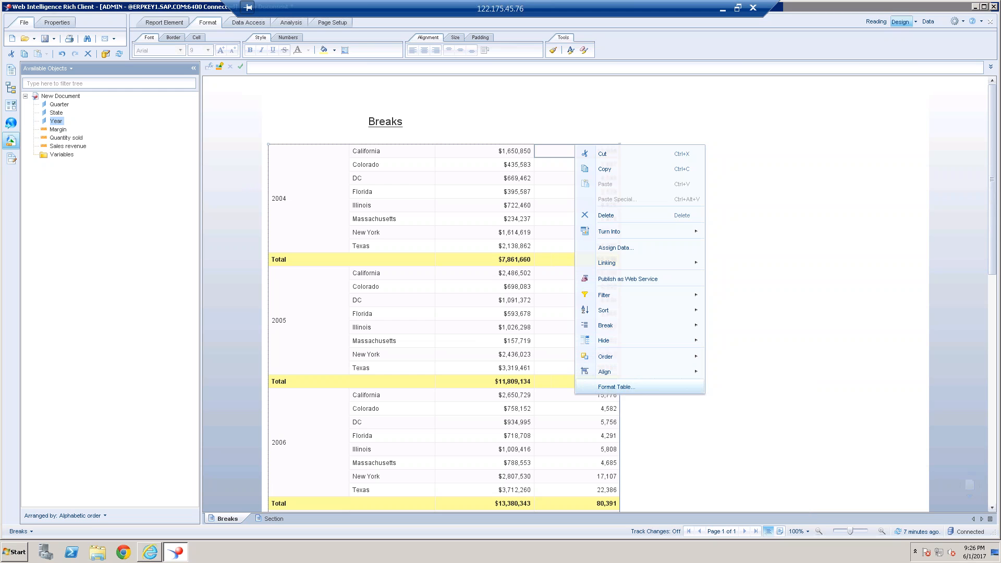
left_click(586, 157)
left_click(573, 426)
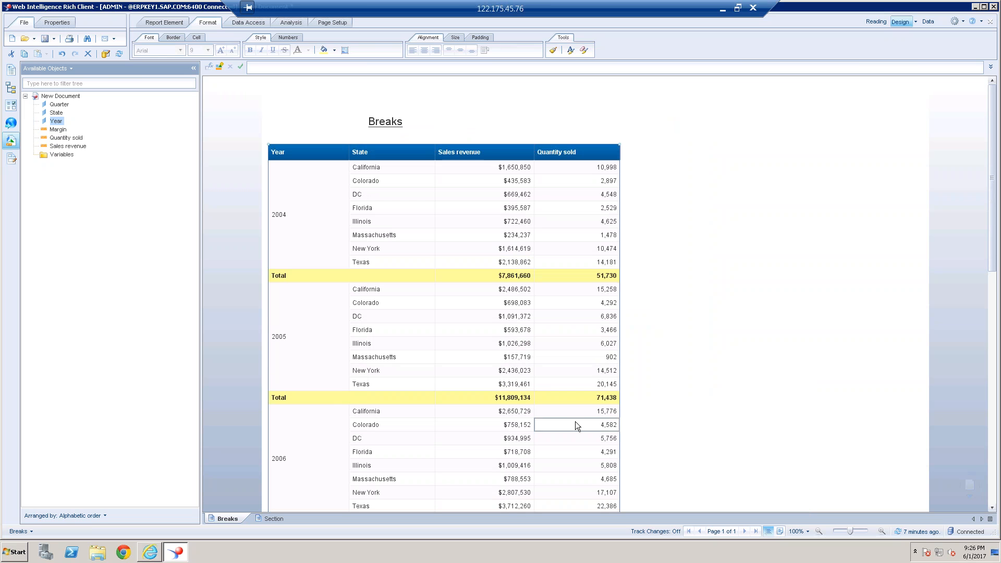
left_click(651, 322)
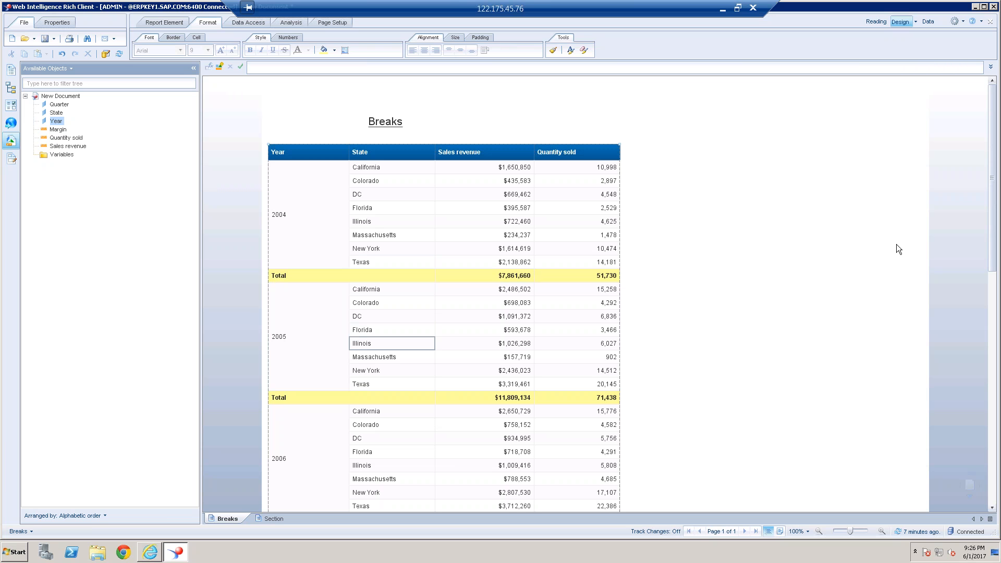
Merge the empty and Sum cells of the table's final footer row into one cell and set its content to Grand Total
scroll(996, 375, "down", 1)
scroll(995, 375, "down", 15)
left_click(326, 467)
left_click(376, 470, "ctrl")
right_click(377, 470)
left_click(421, 489)
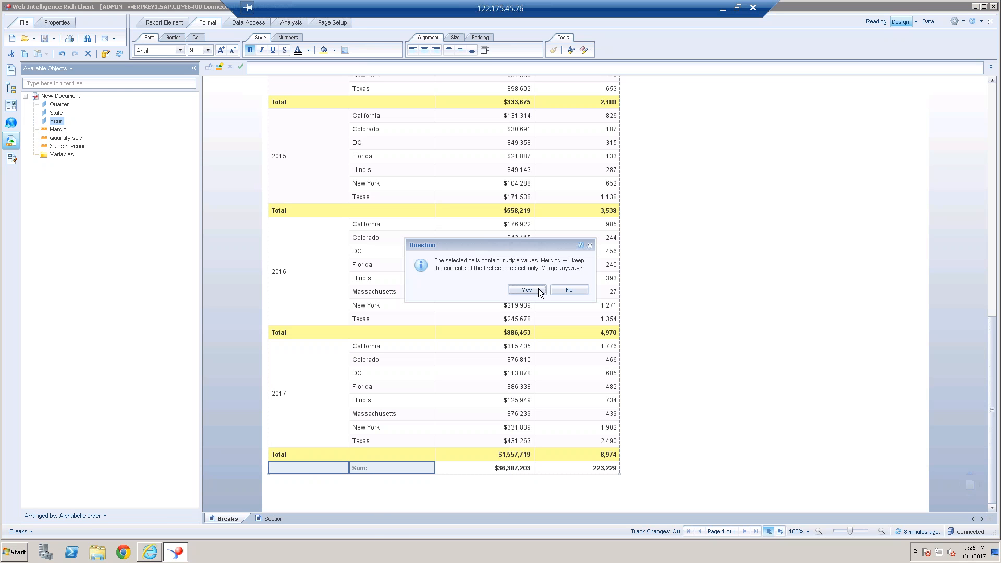
left_click(536, 289)
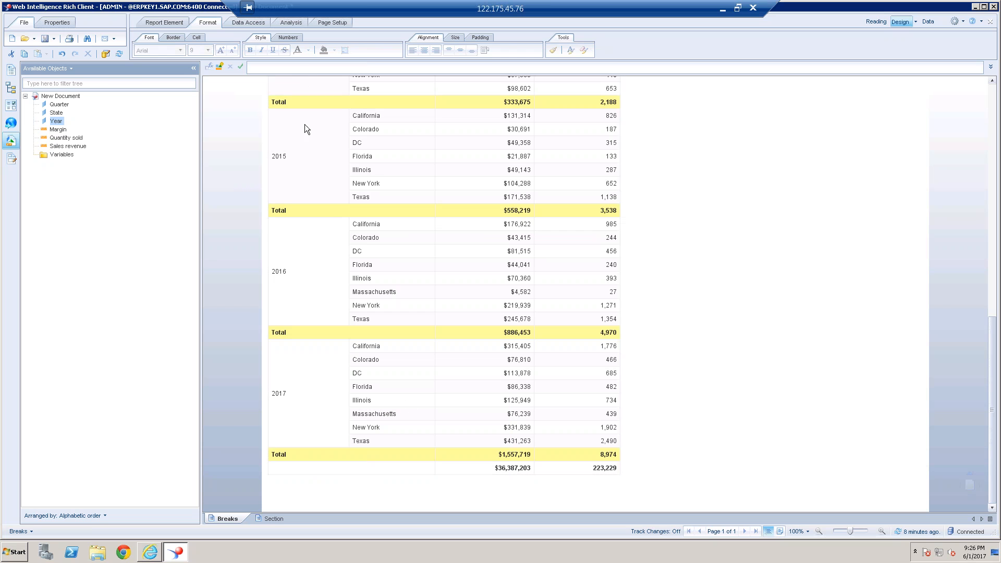
left_click(343, 467)
type("Grand")
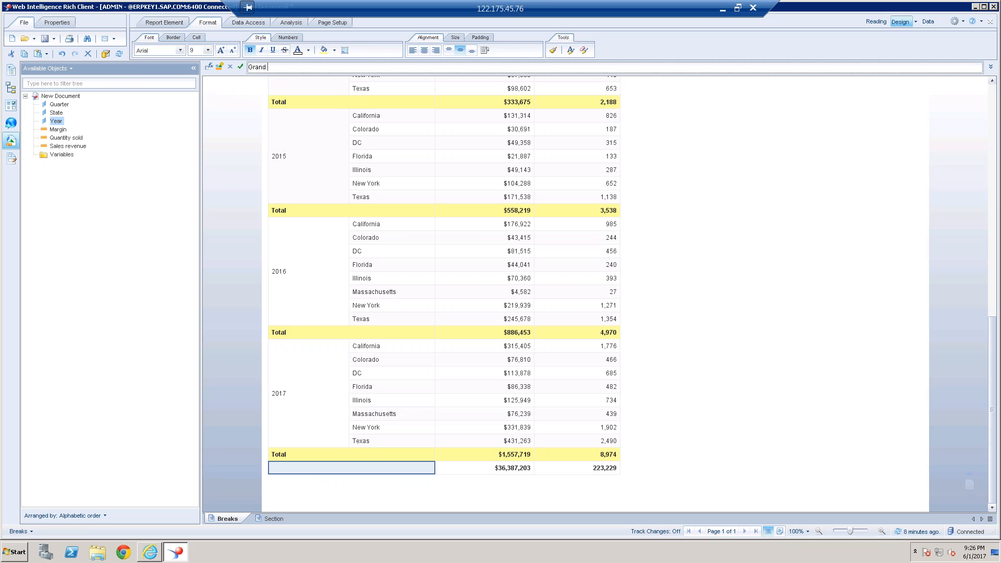
type(" Total")
key("Return")
left_click(634, 196)
Fill all cells of the Grand Total row with a light orange background
left_click(348, 467)
left_click(514, 467, "ctrl")
left_click(584, 468, "ctrl")
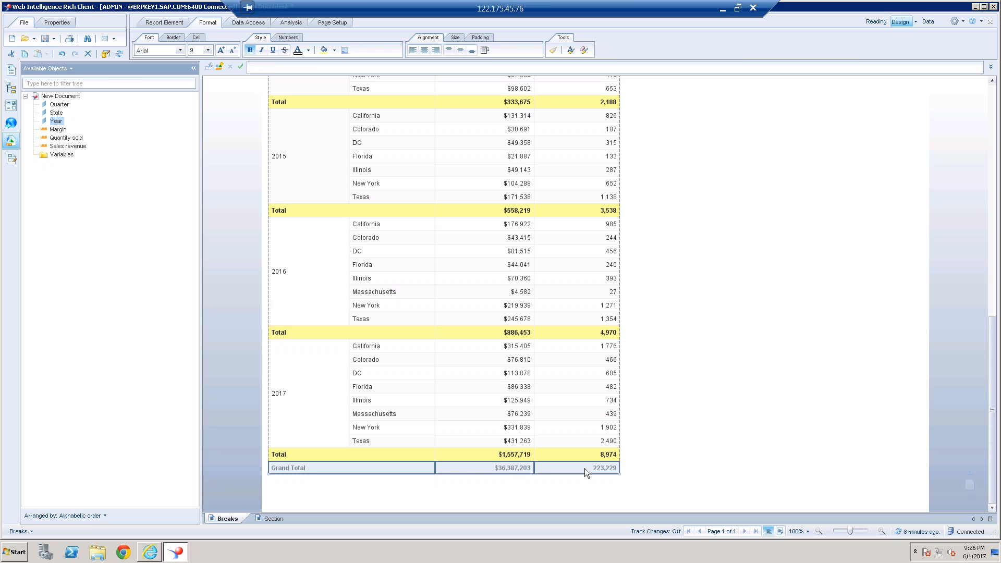
left_click(334, 51)
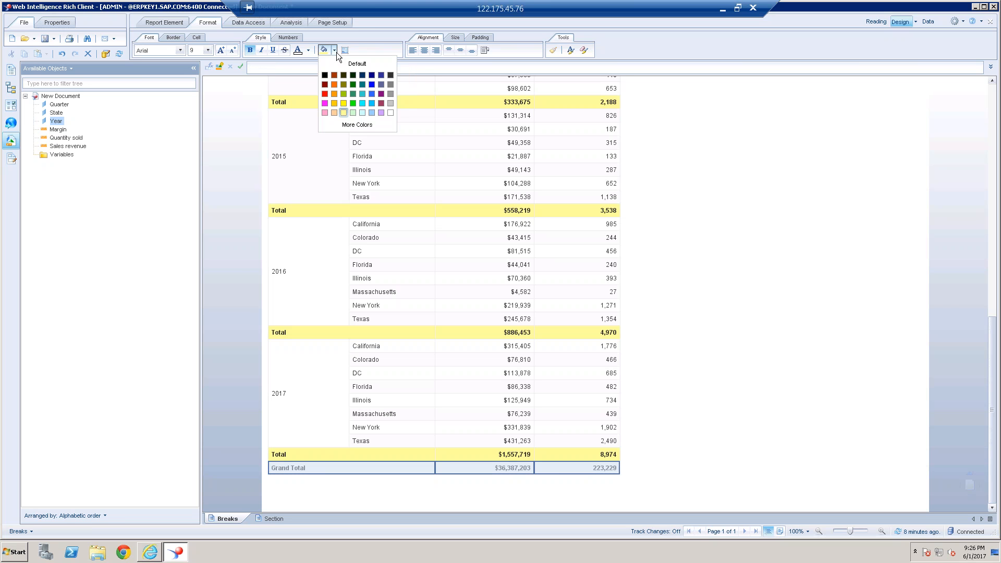
left_click(336, 112)
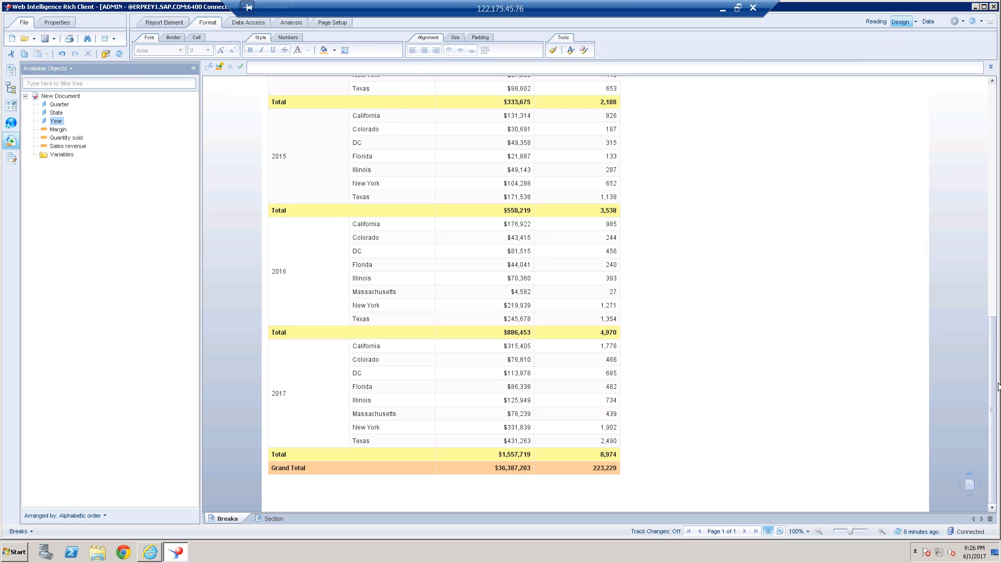
Try a red font color on the four column header cells of the Breaks table, and undo it
left_click_drag(990, 374, 969, 128)
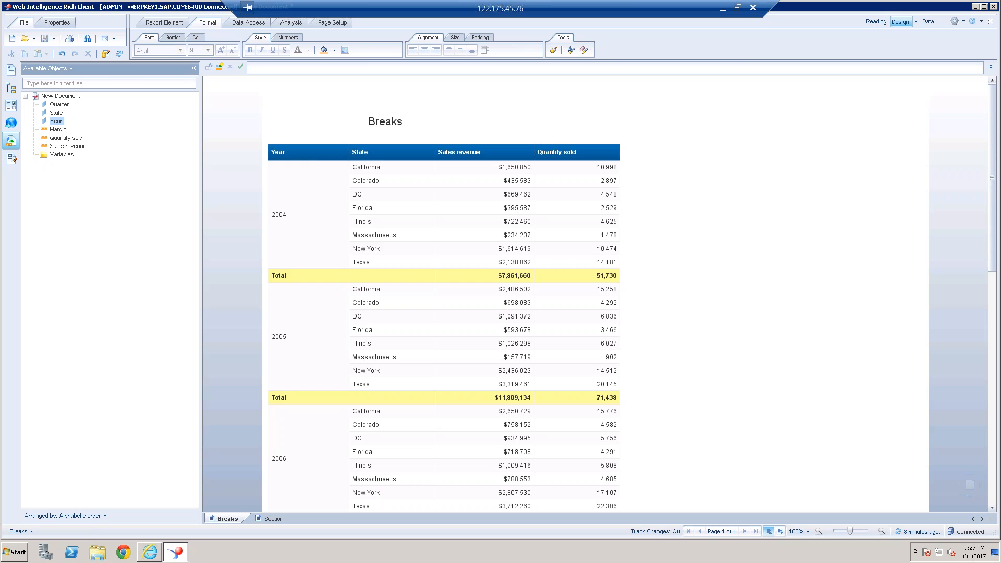
left_click(307, 151)
left_click(396, 149, "ctrl")
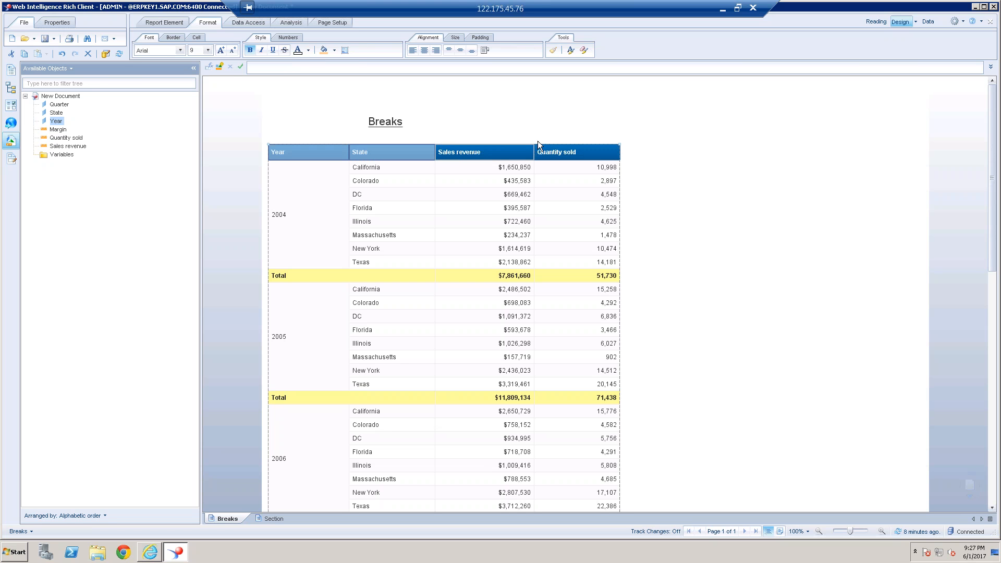
left_click(453, 151, "ctrl")
left_click(573, 147, "ctrl")
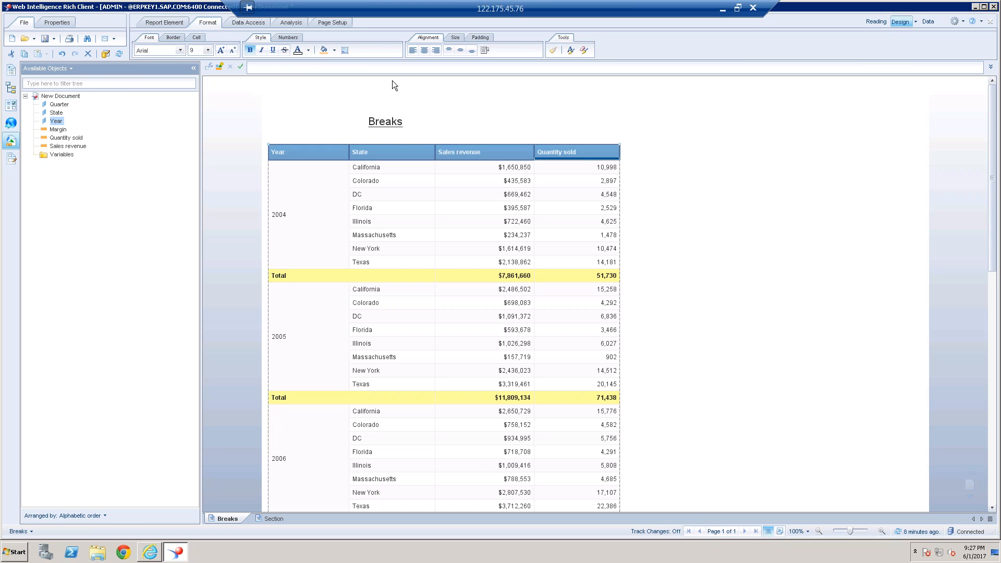
left_click(308, 49)
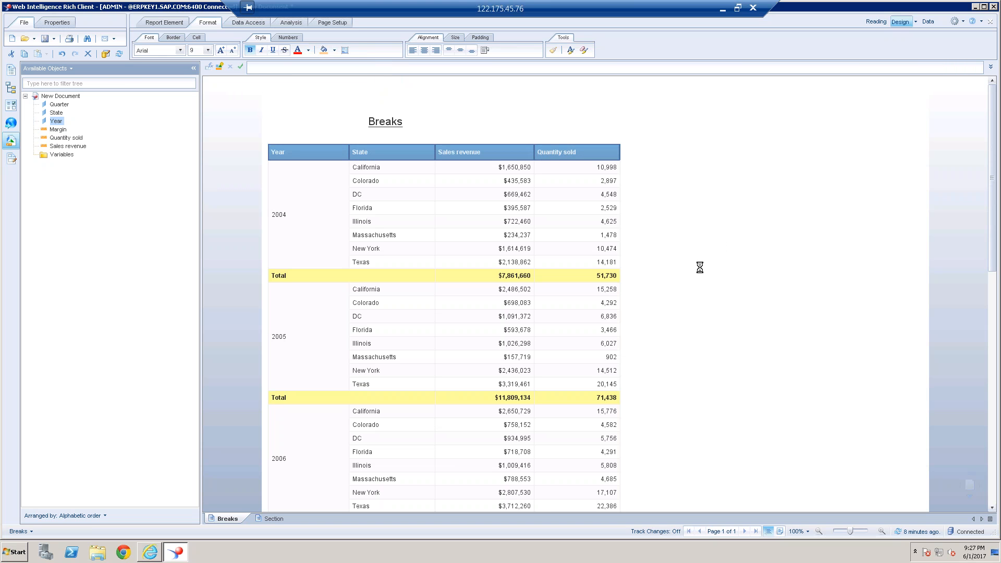
left_click(594, 157)
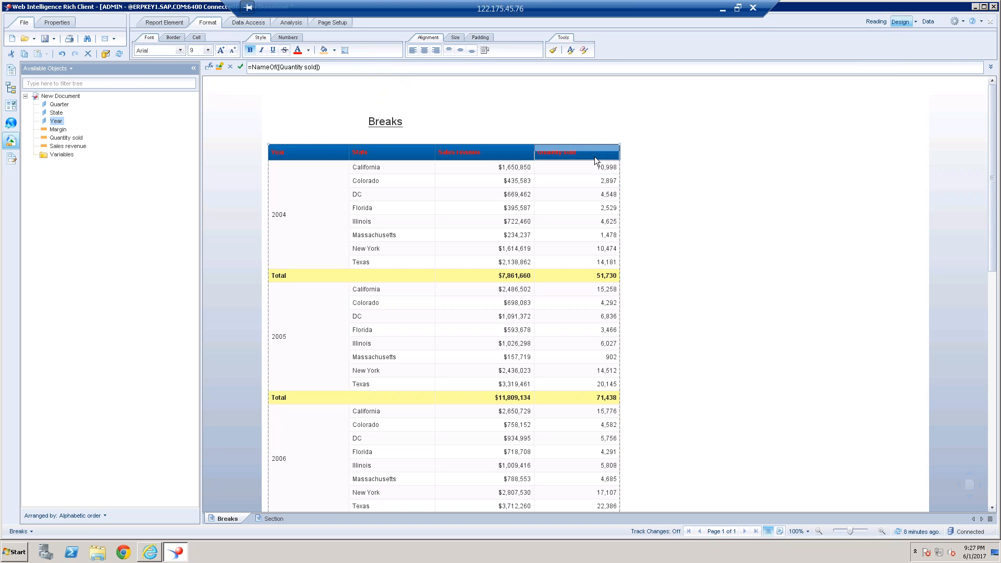
left_click(61, 55)
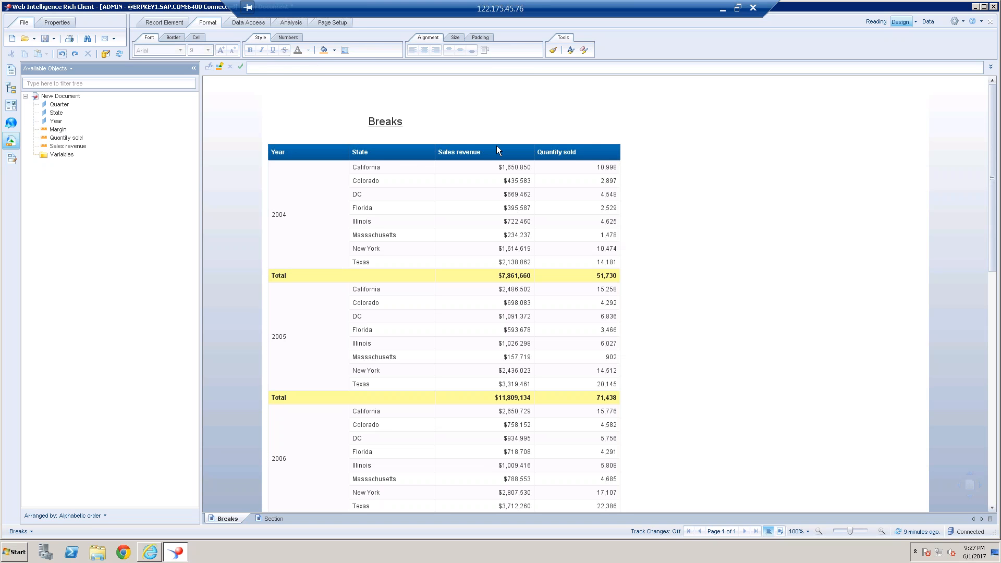
Fill the Year, State, Sales revenue and Quantity sold header cells with a red background
left_click(568, 152)
left_click(478, 152, "ctrl")
left_click(408, 155, "ctrl")
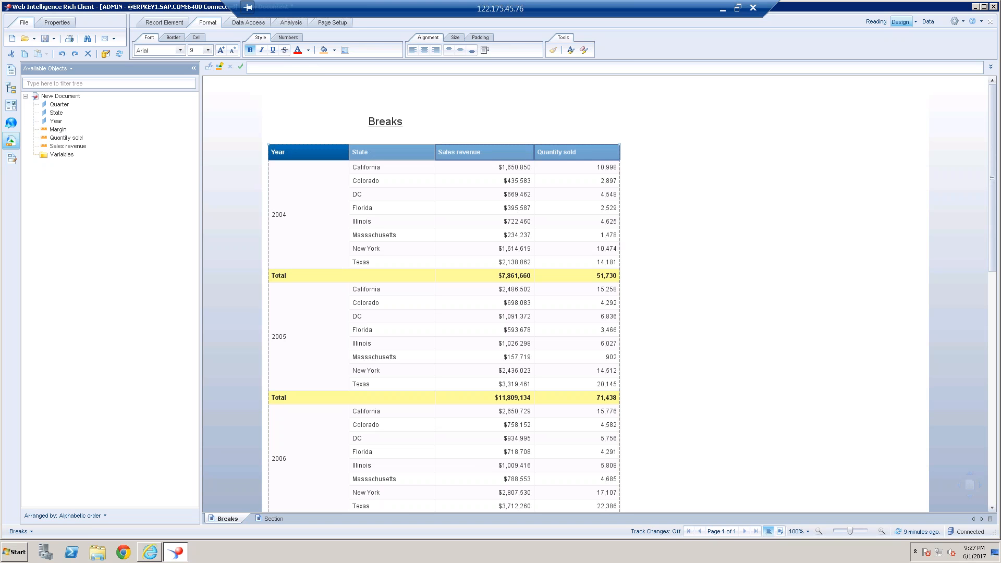
left_click(308, 153, "ctrl")
left_click(334, 50)
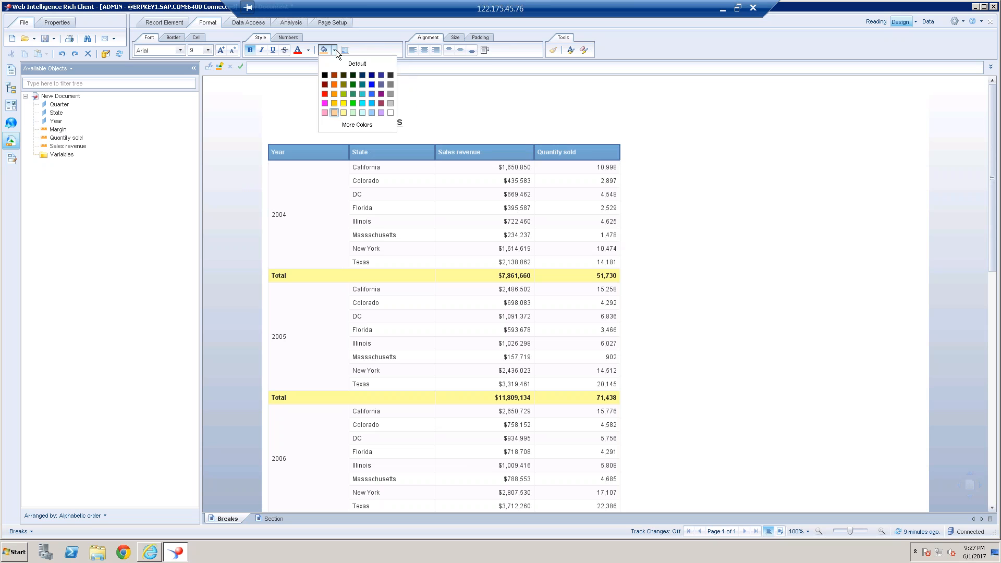
left_click(324, 91)
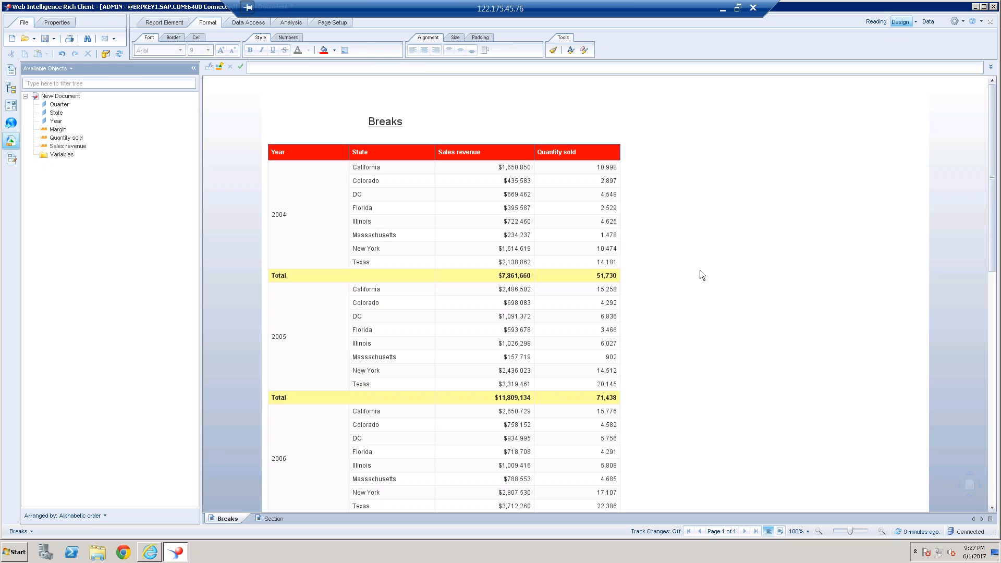
Add borders on all sides to the header and body cells of all four table columns and color them green
left_click(319, 221)
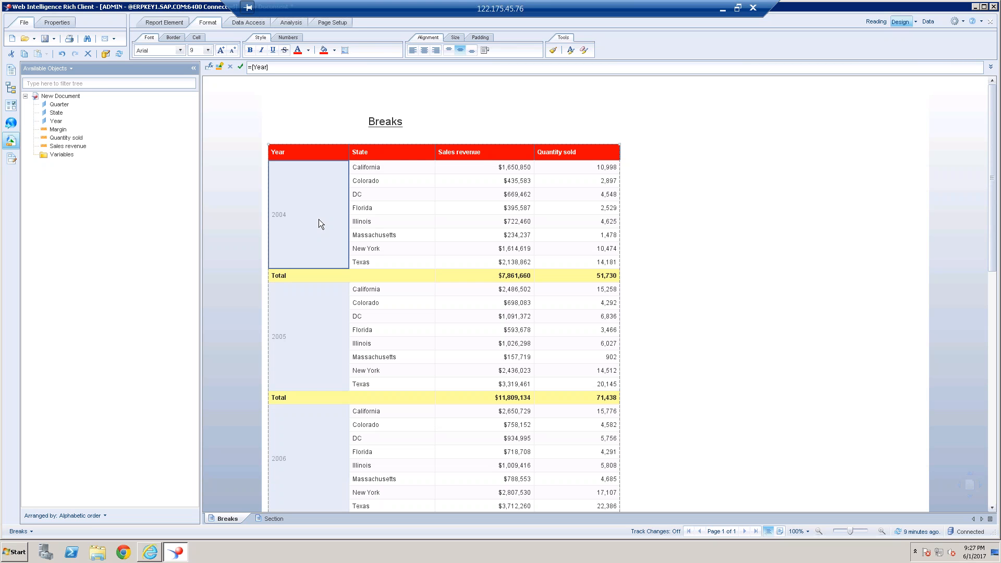
left_click(389, 224, "ctrl")
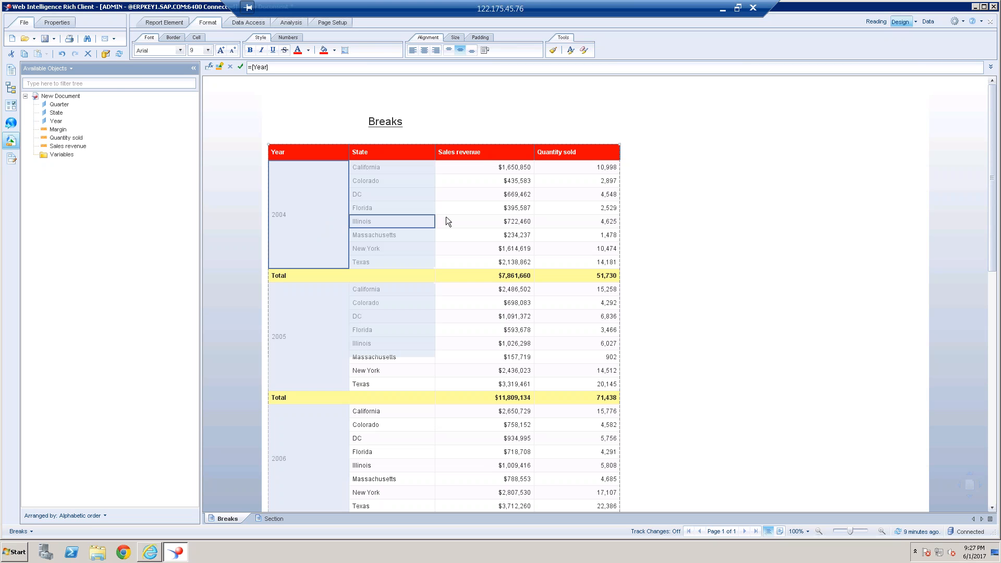
left_click(521, 221, "ctrl")
left_click(560, 221, "ctrl")
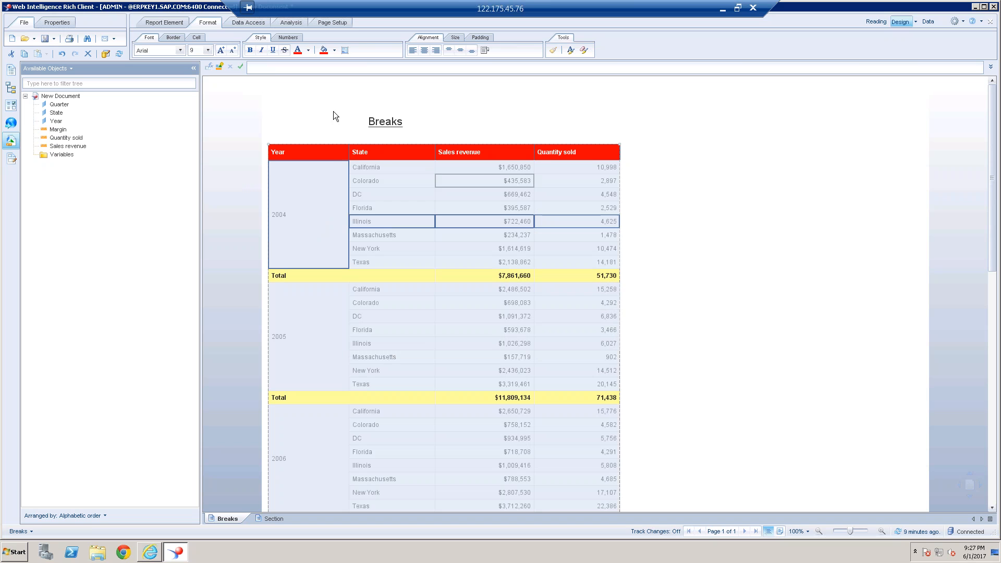
left_click(327, 154, "ctrl")
left_click(367, 155, "ctrl")
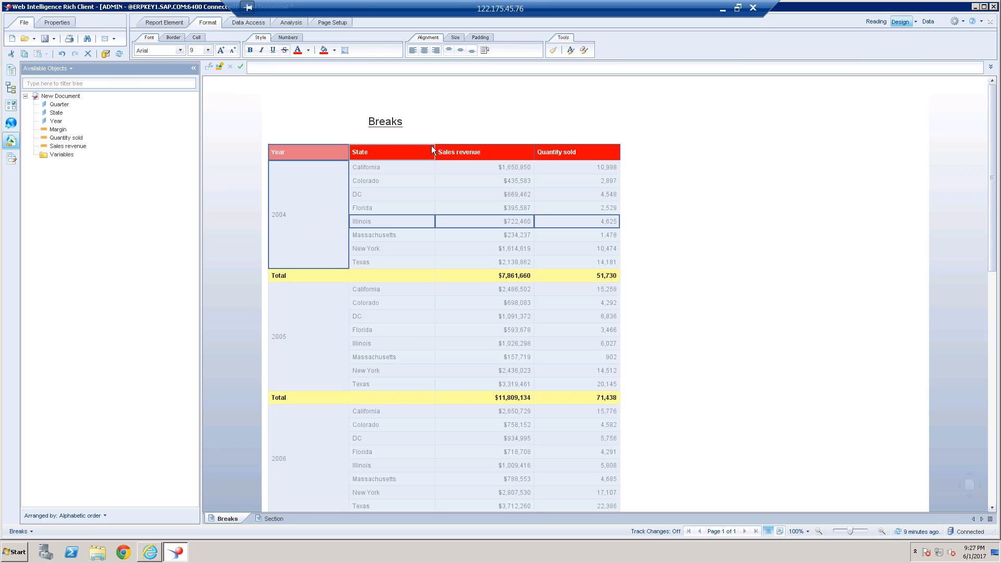
left_click(498, 151, "ctrl")
left_click(554, 154, "ctrl")
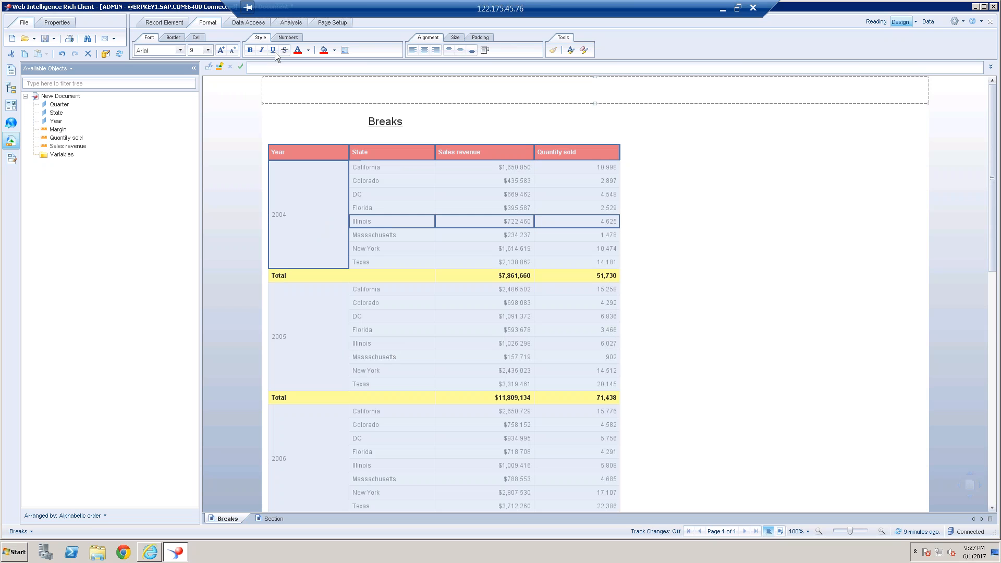
left_click(173, 37)
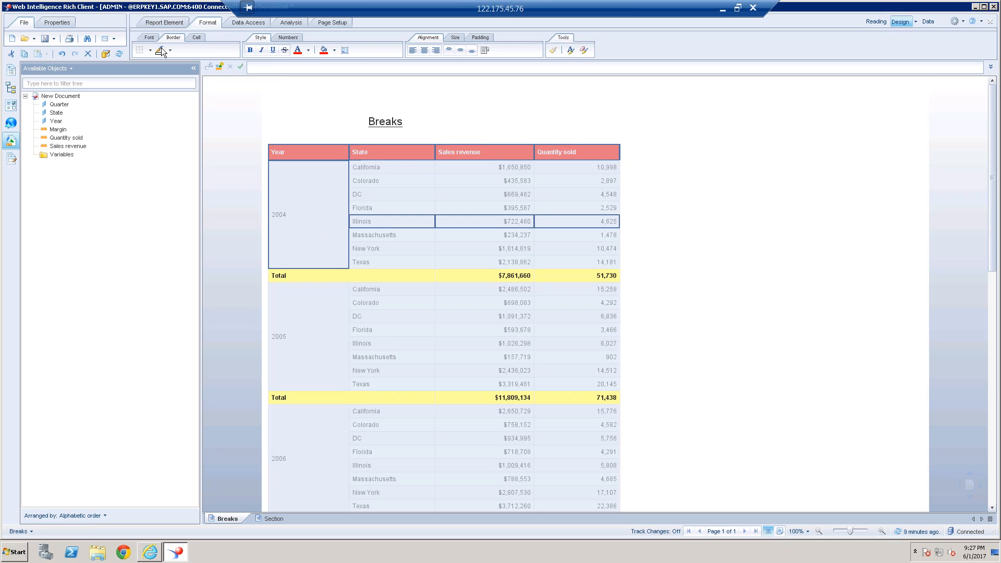
left_click(150, 50)
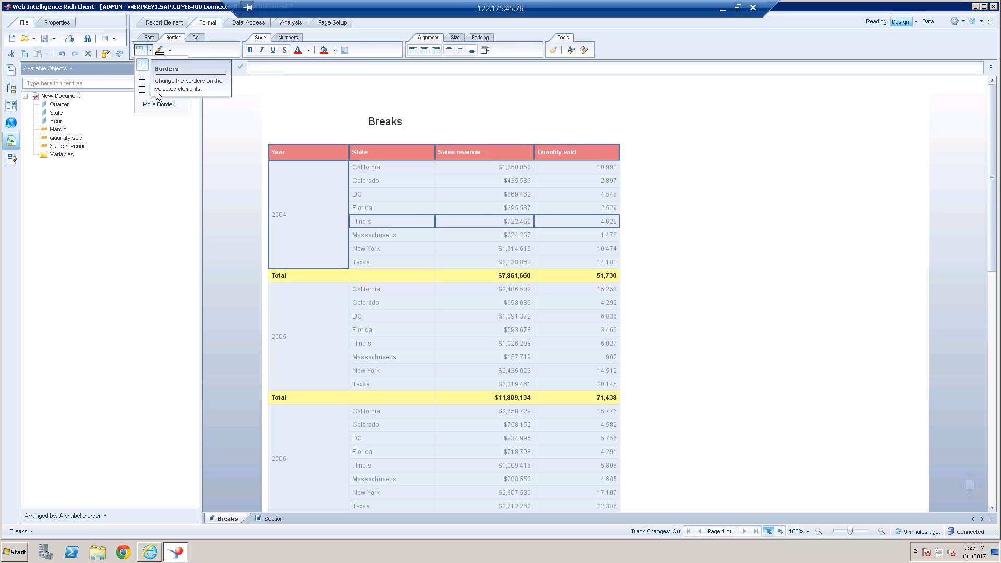
left_click(170, 50)
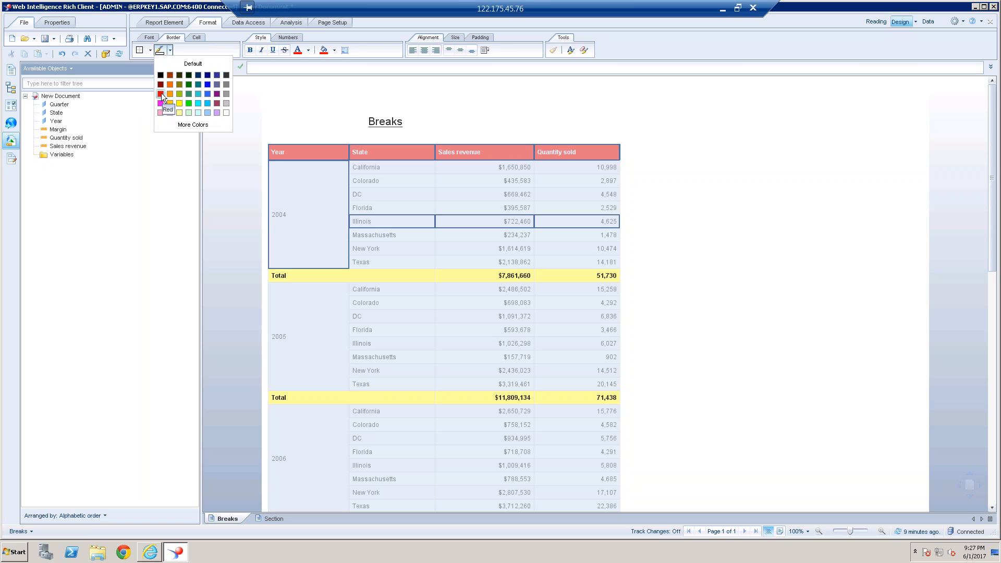
left_click(189, 94)
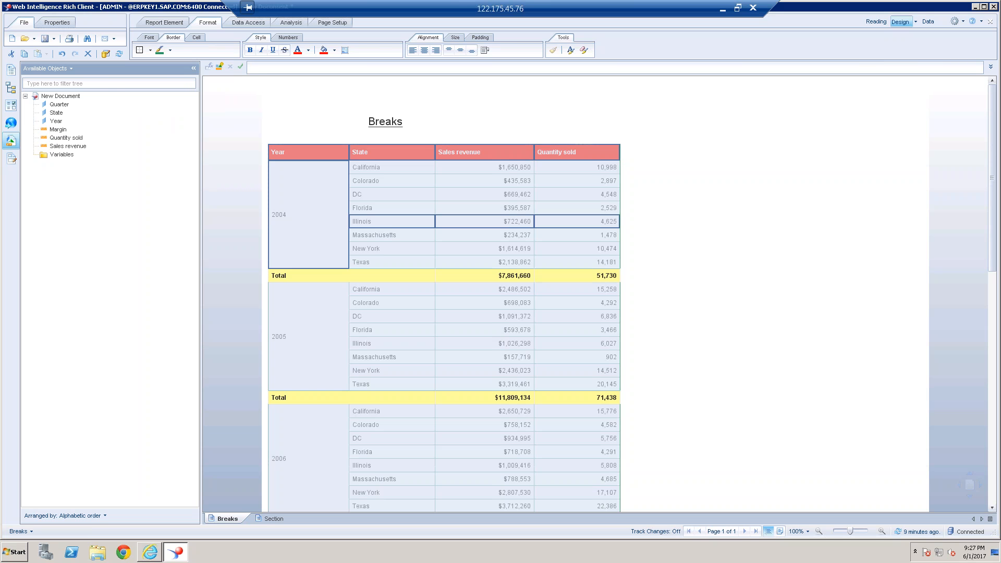
left_click(791, 339)
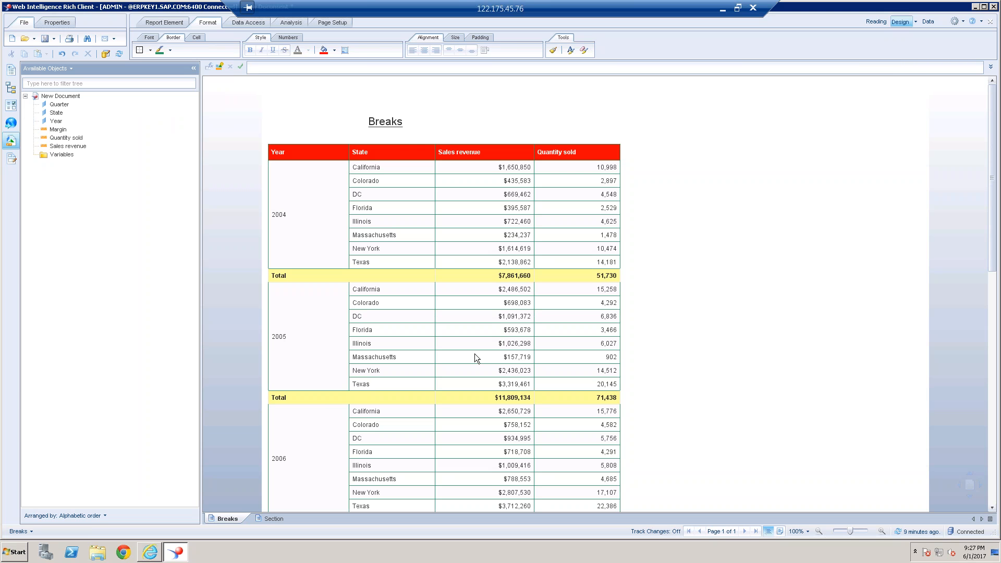
Apply medium-weight borders on all sides to the Total row's label, Sales revenue and Quantity sold cells in the Breaks table
left_click(314, 275)
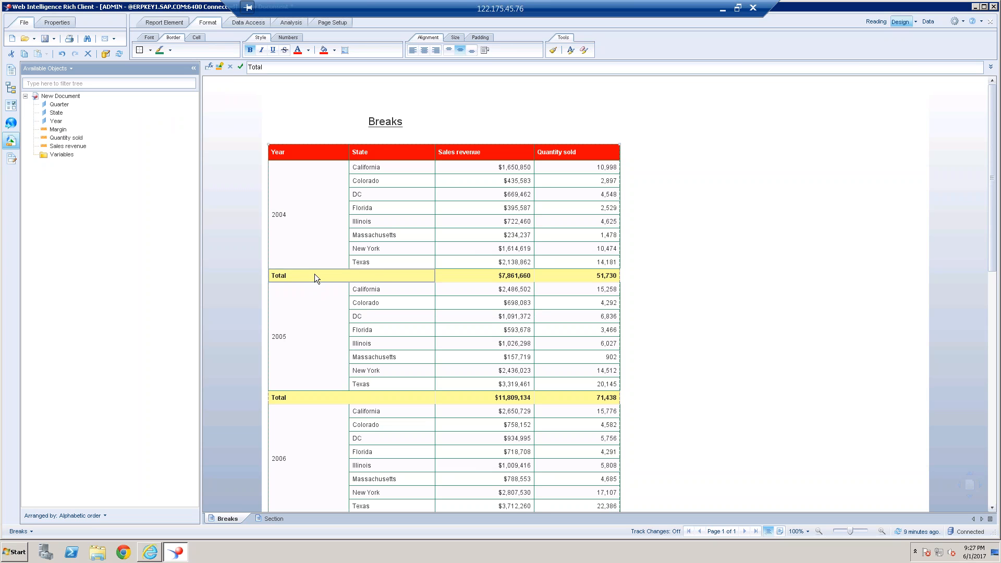
left_click(314, 275)
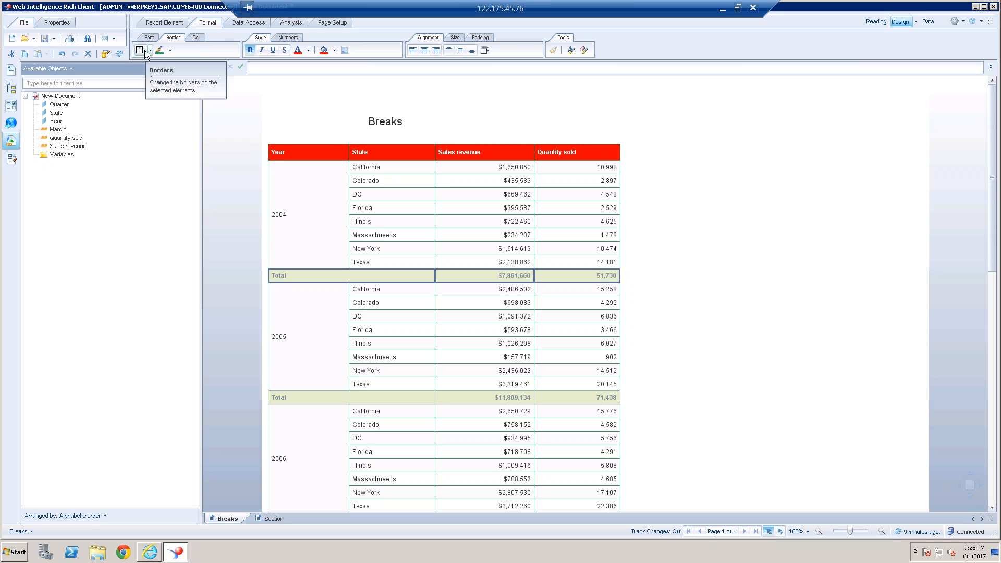
left_click(160, 50)
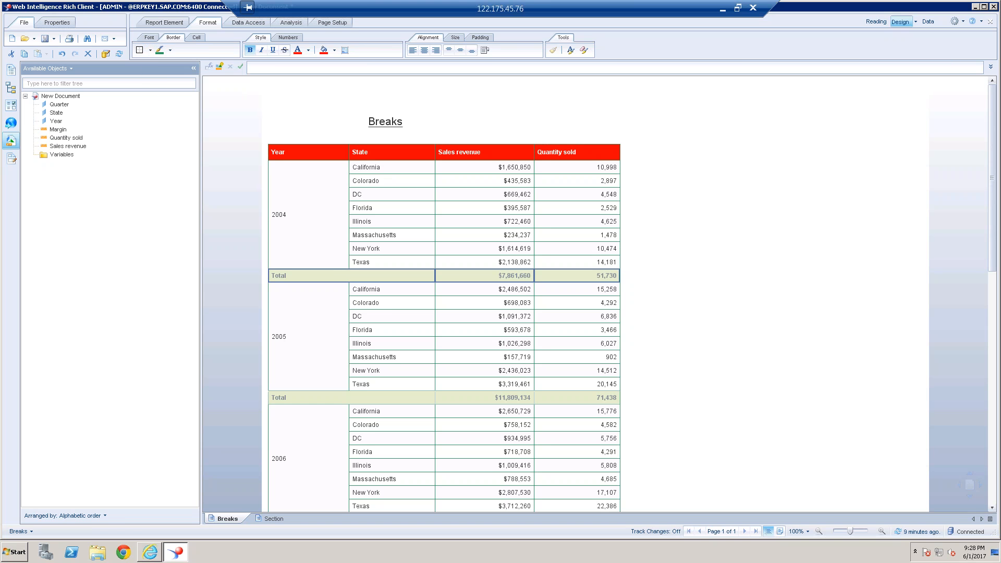
left_click(150, 50)
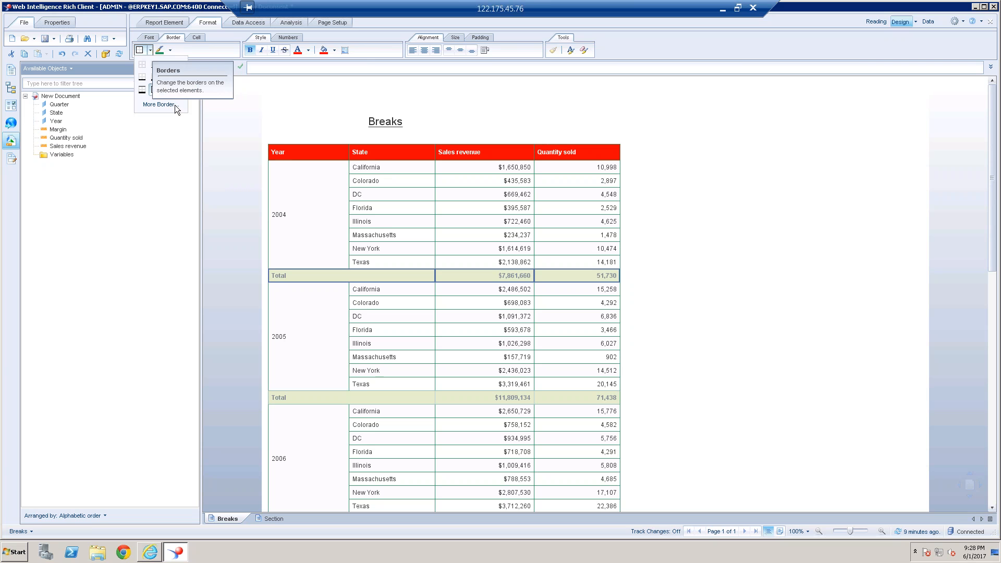
left_click(150, 50)
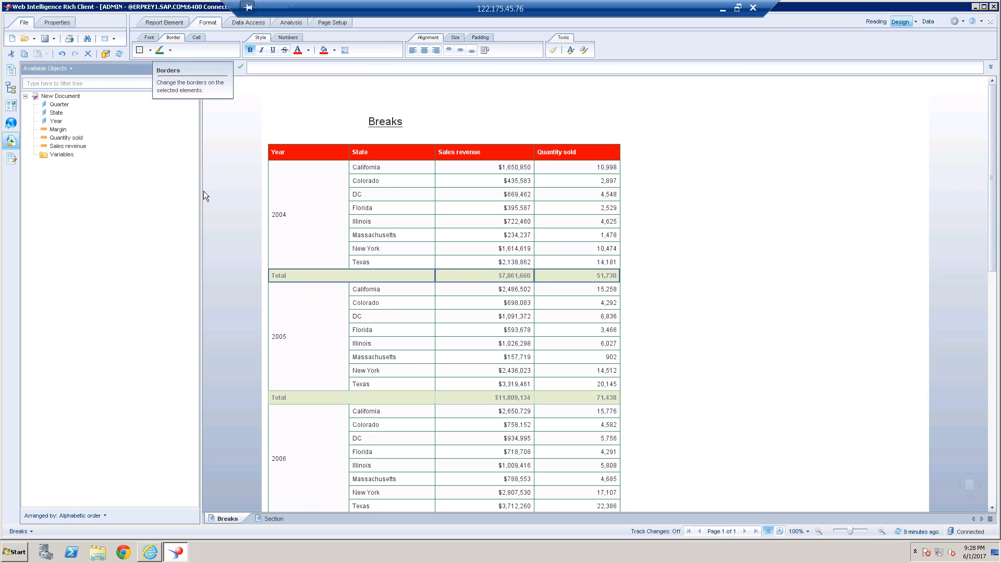
left_click(150, 50)
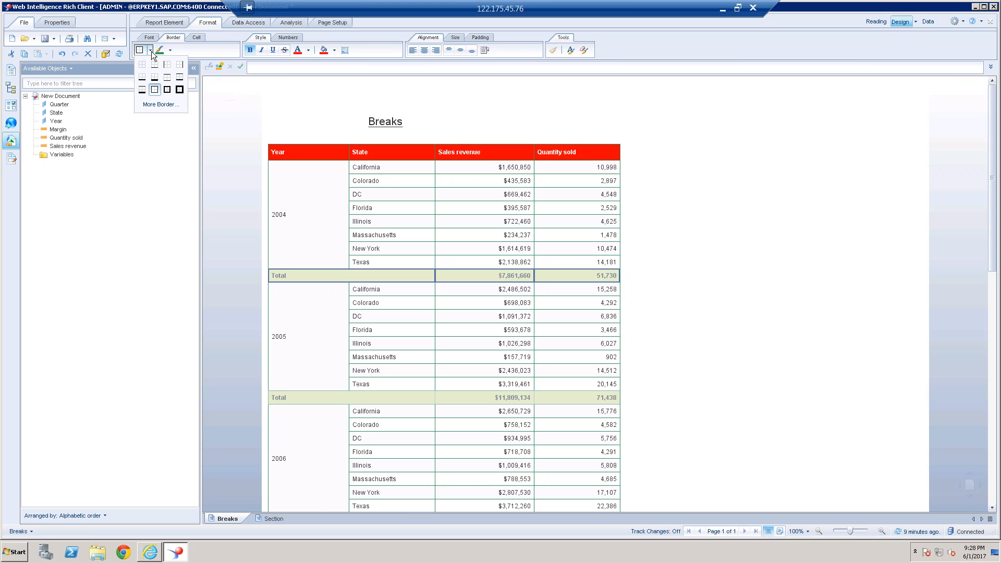
left_click(166, 93)
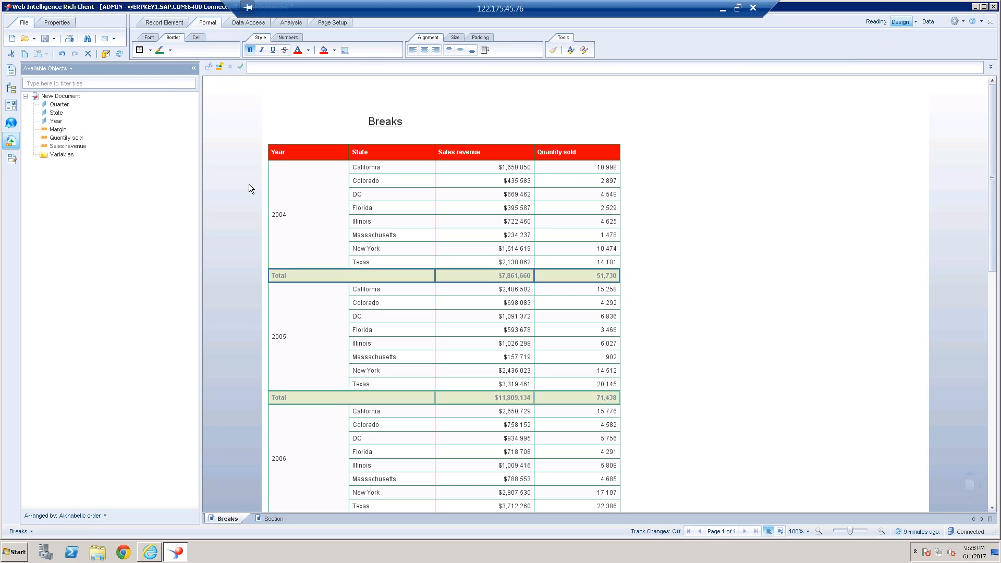
left_click(802, 289)
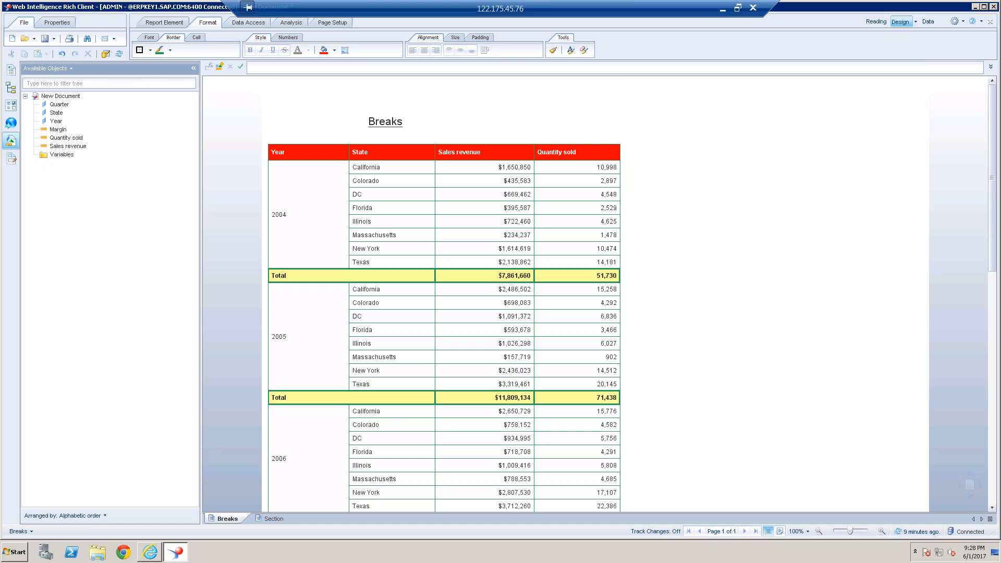
left_click_drag(994, 253, 990, 279)
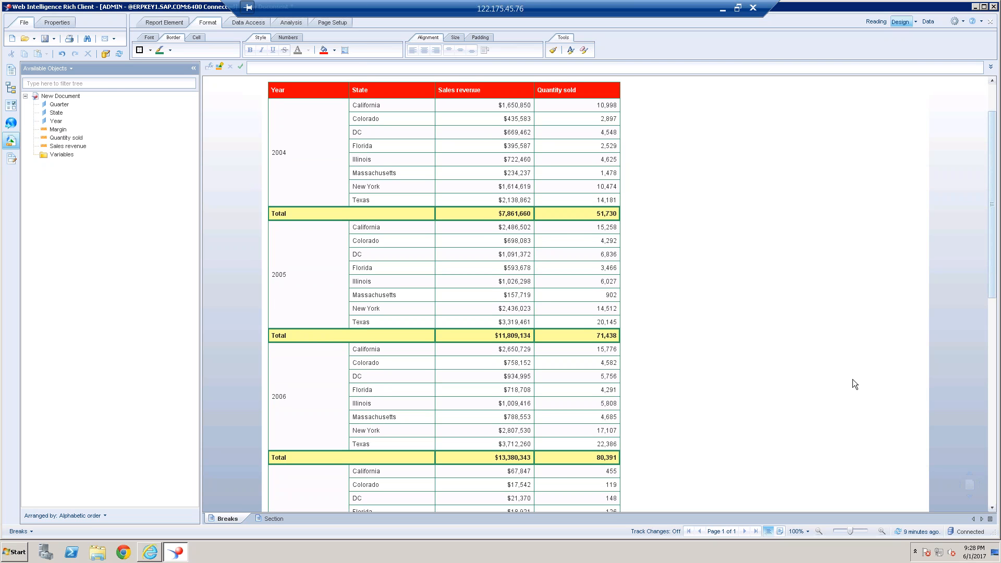
left_click(417, 336)
left_click(459, 337, "ctrl")
left_click(558, 336, "ctrl")
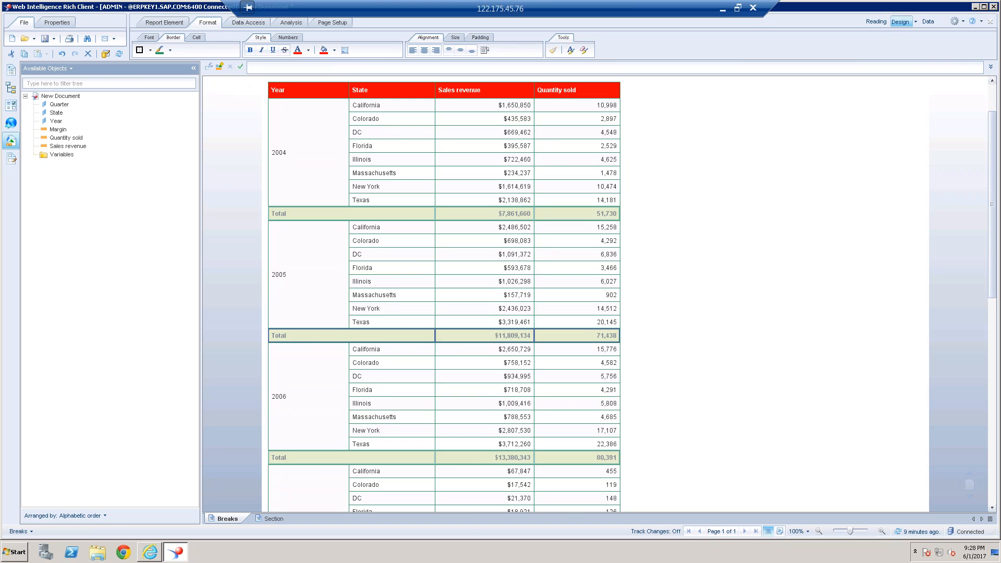
left_click(250, 50)
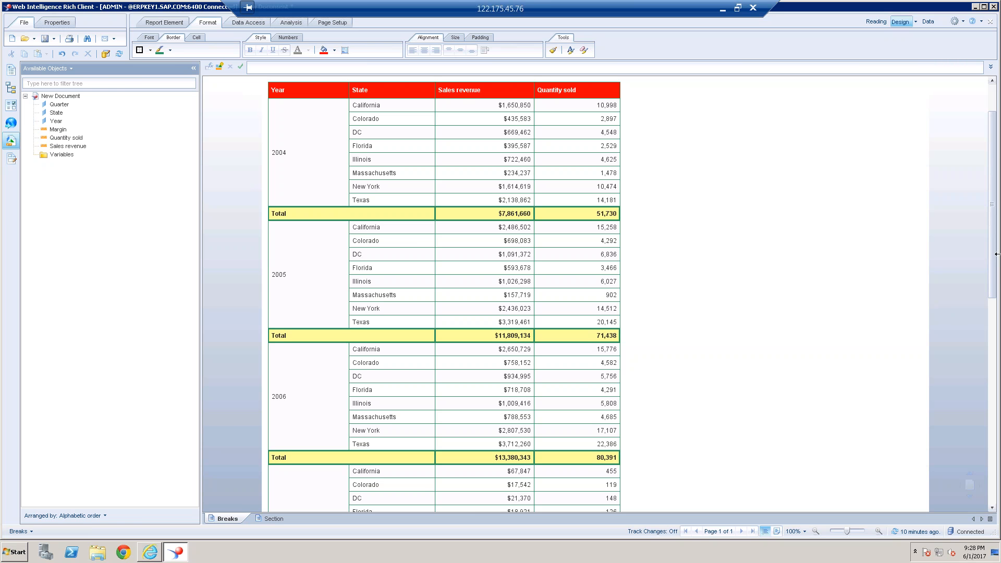
Switch from the Breaks report to the Section report
left_click_drag(994, 250, 994, 211)
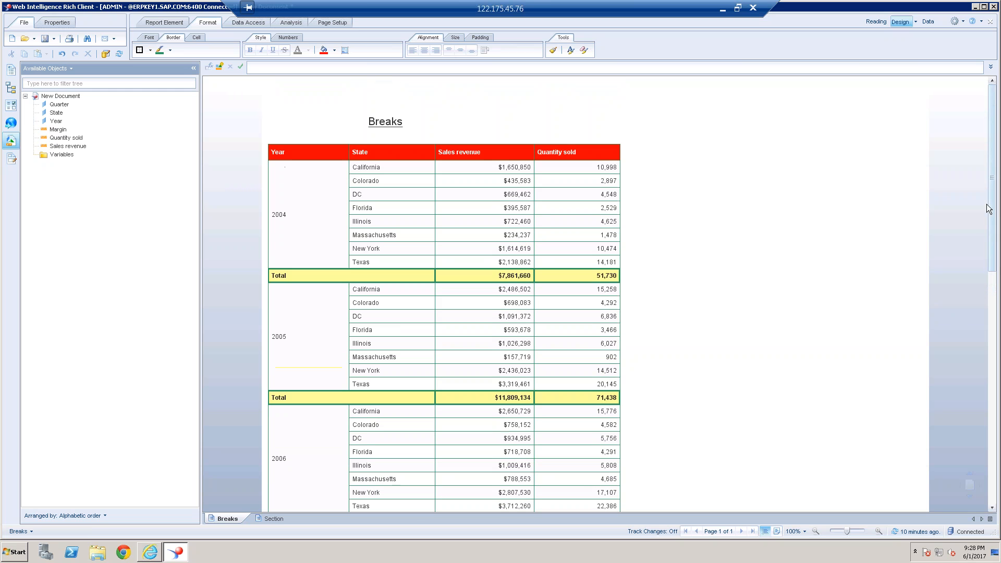
left_click(274, 519)
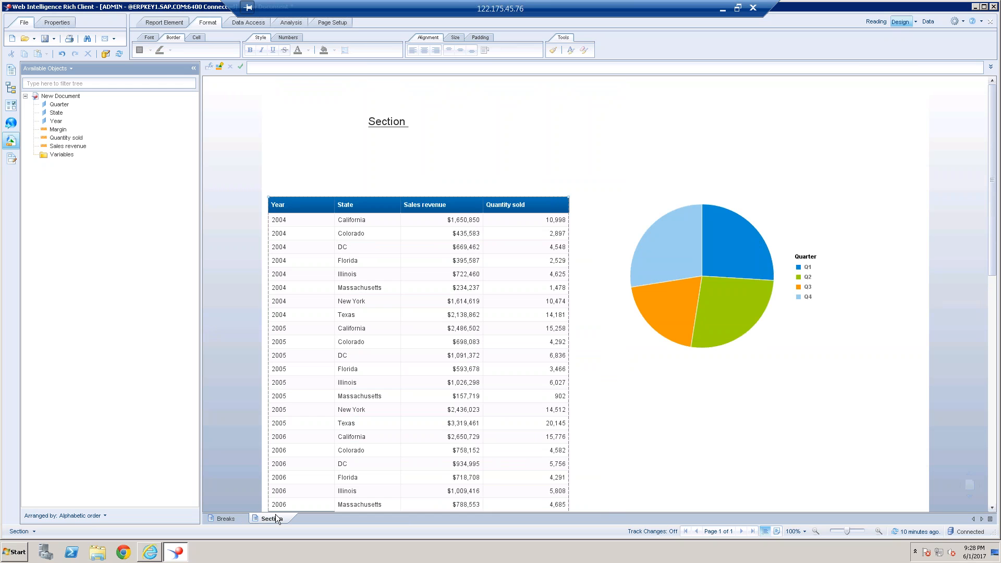
Turn the Year column of the sales table into a report section
mouse_move(671, 217)
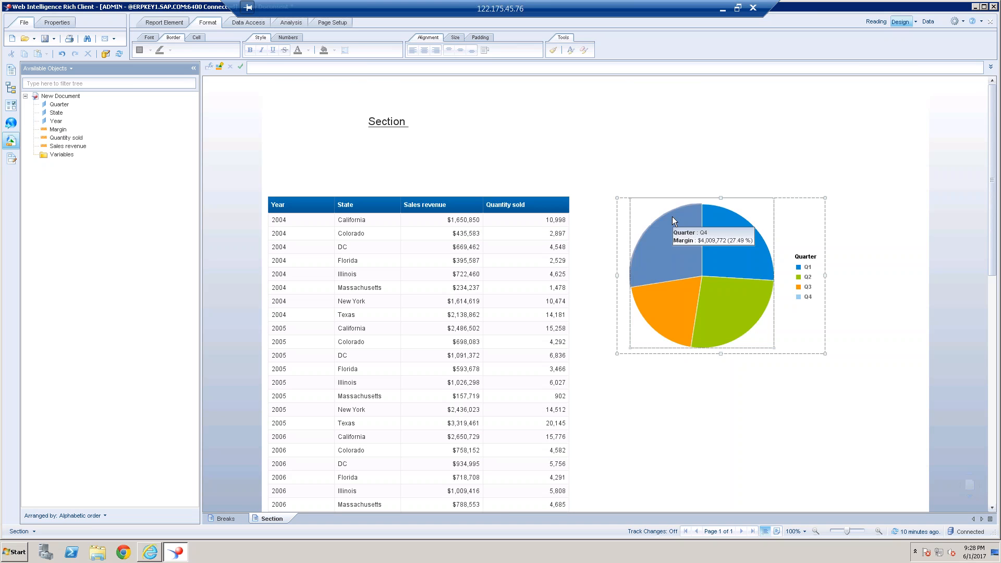
left_click(315, 246)
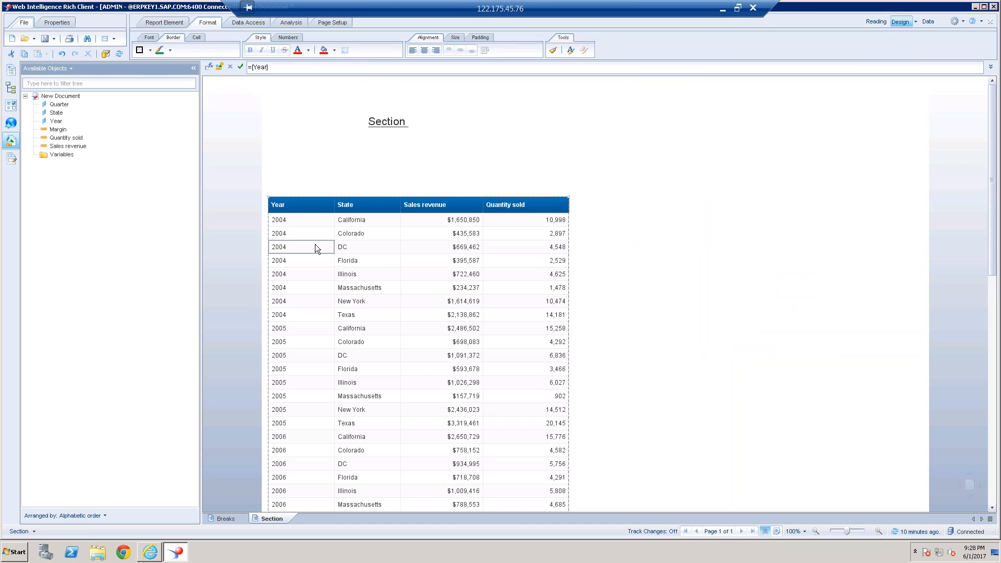
right_click(314, 246)
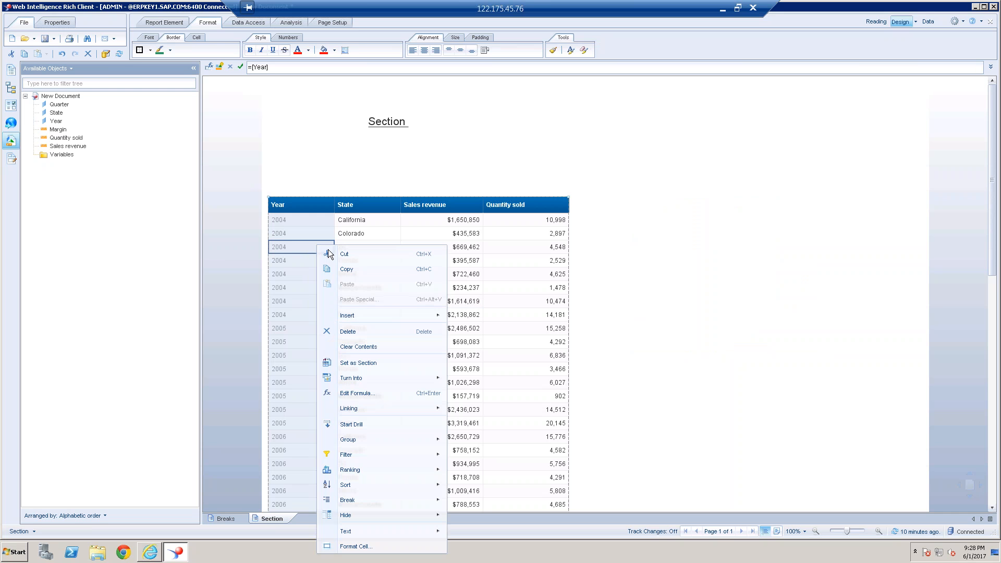
left_click(365, 362)
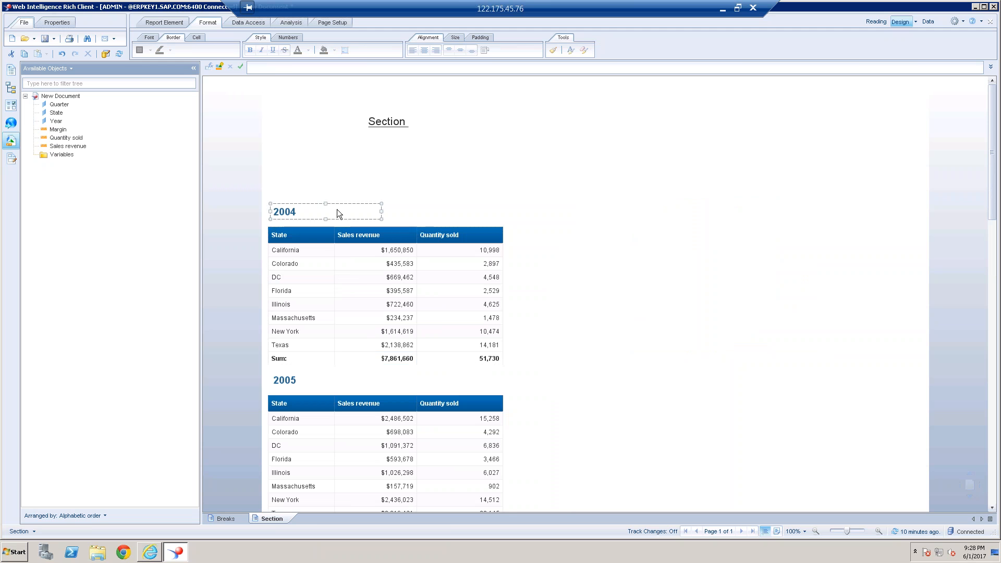
Widen the State, Sales revenue and Quantity sold columns of the table inside the Year section
left_click_drag(354, 235, 356, 235)
left_click_drag(440, 234, 465, 234)
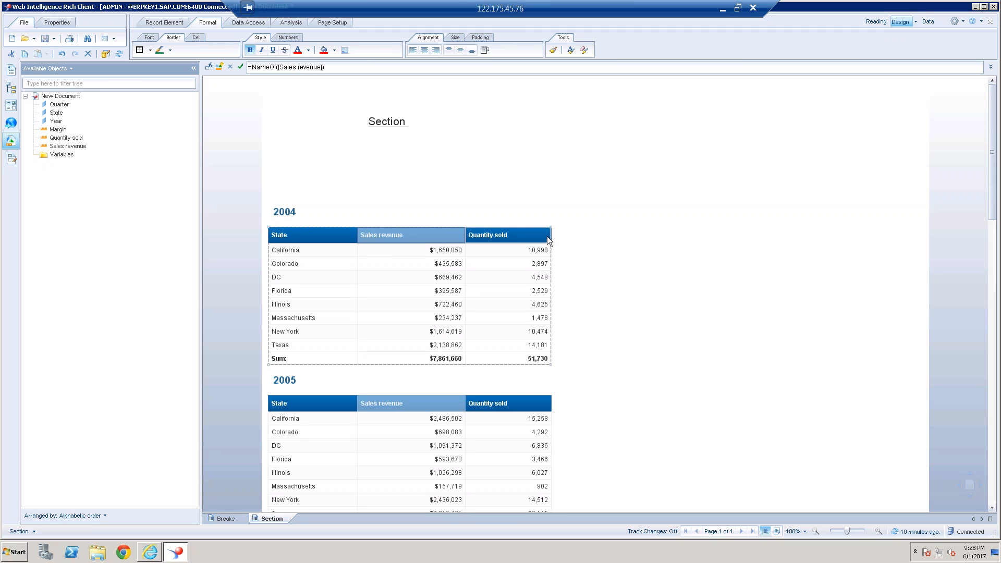
left_click_drag(551, 235, 582, 235)
left_click(359, 235)
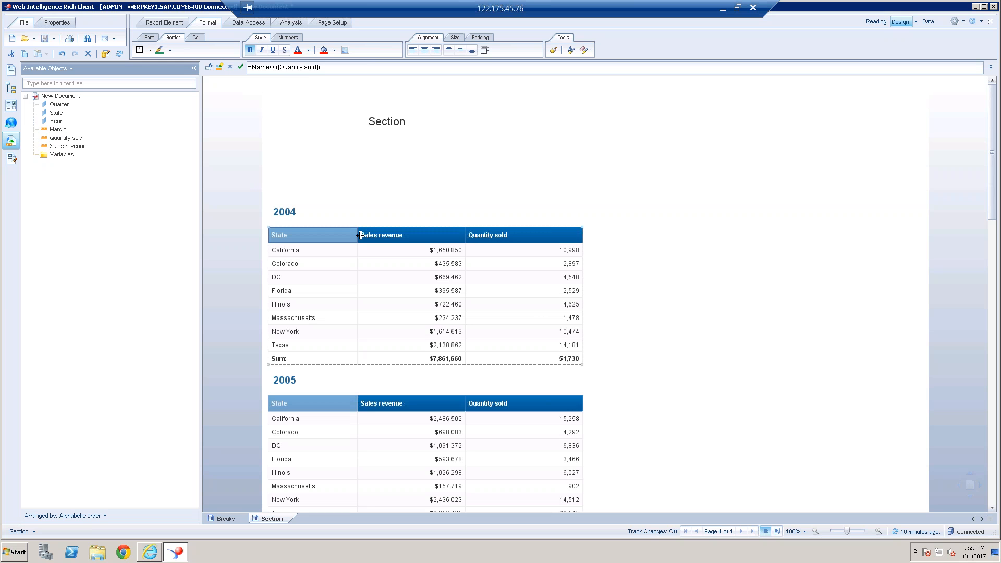
left_click_drag(359, 235, 371, 235)
Extend the Year section's lower edge to about 0.42 cm of bottom padding and set the section to start on a new page
left_click(726, 272)
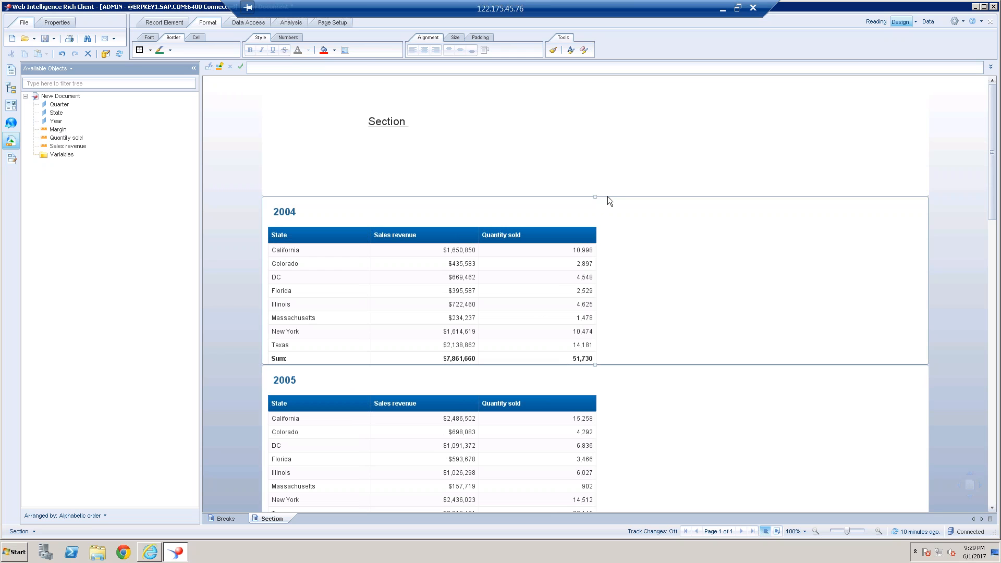
left_click_drag(596, 368, 595, 372)
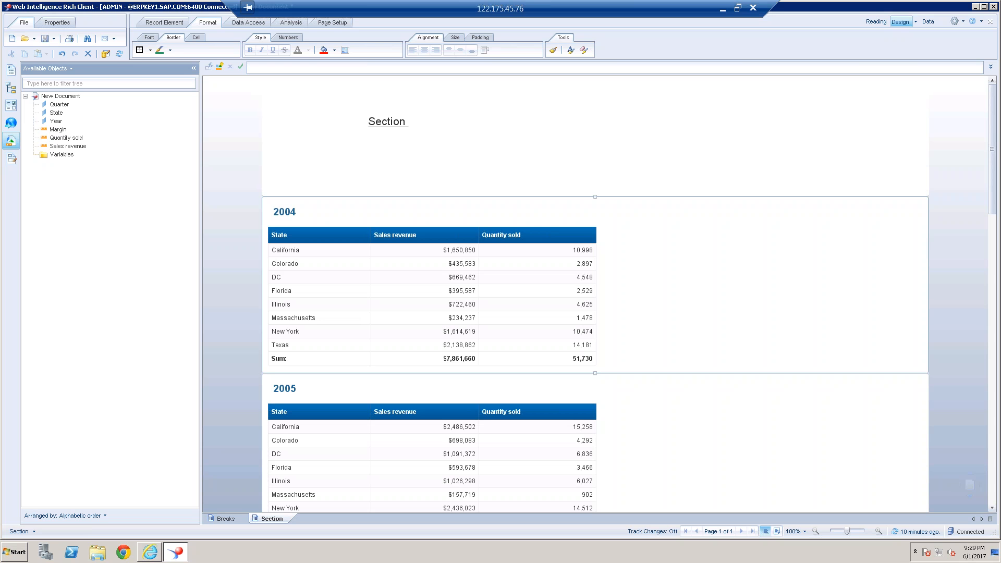
right_click(615, 198)
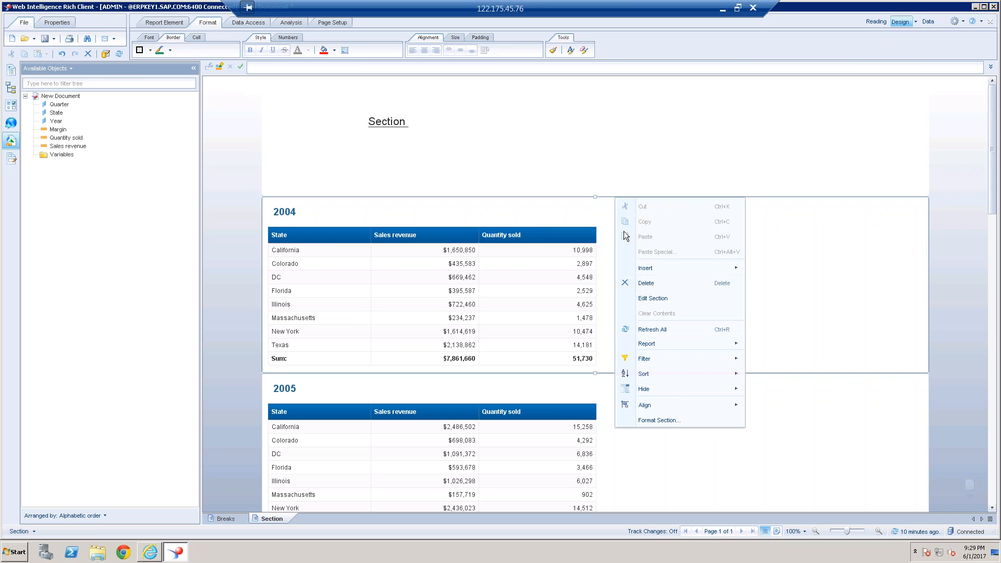
left_click(658, 420)
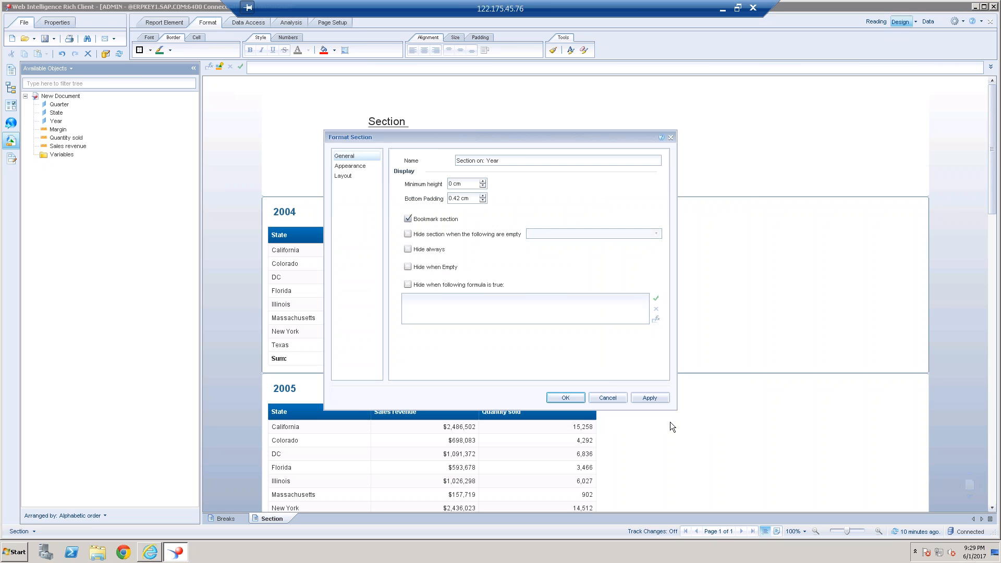
left_click(347, 167)
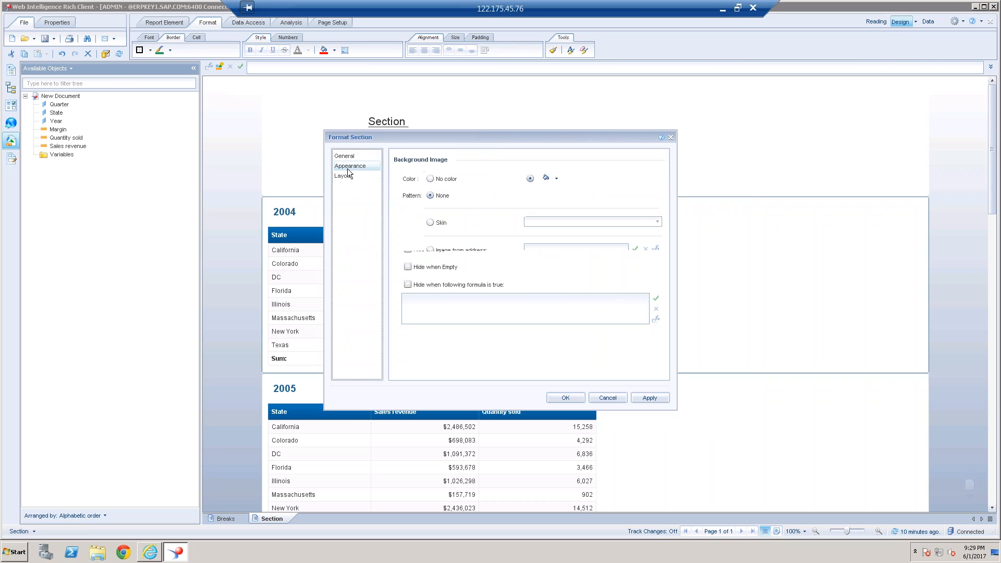
left_click(347, 176)
left_click(404, 175)
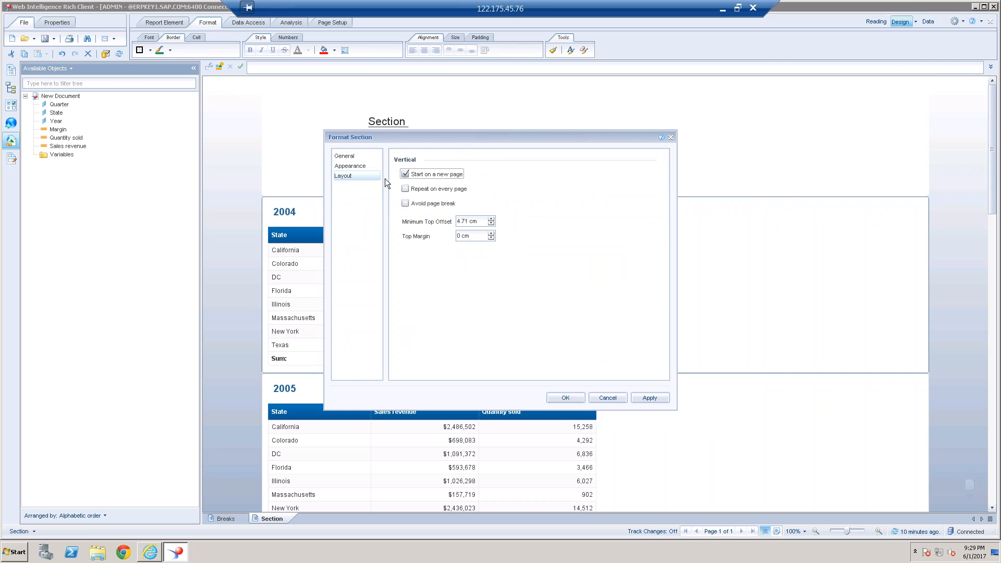
left_click(571, 396)
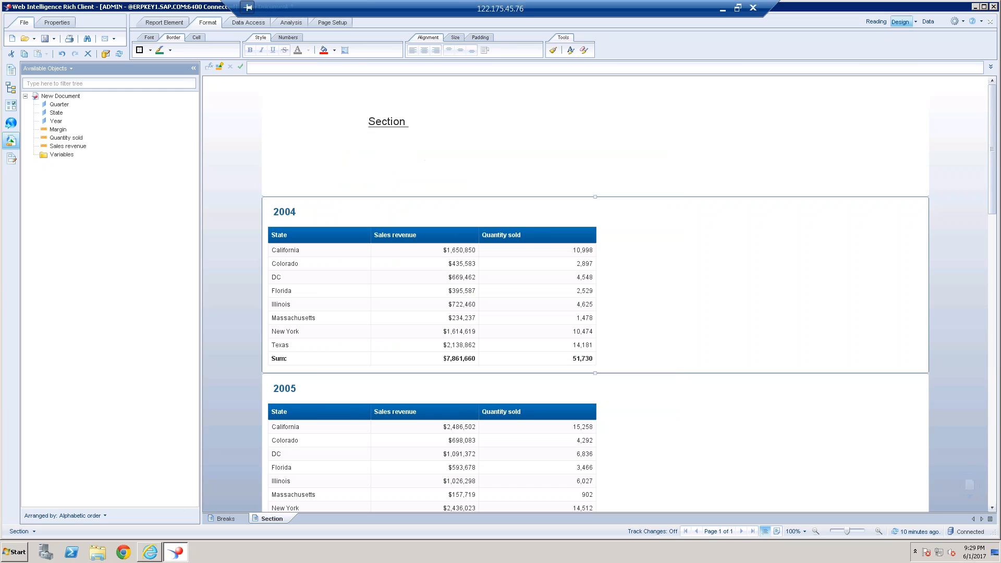
Move the Year section's upper edge closer to the report title, then page through the yearly sections and return to the first page
left_click_drag(595, 198, 595, 166)
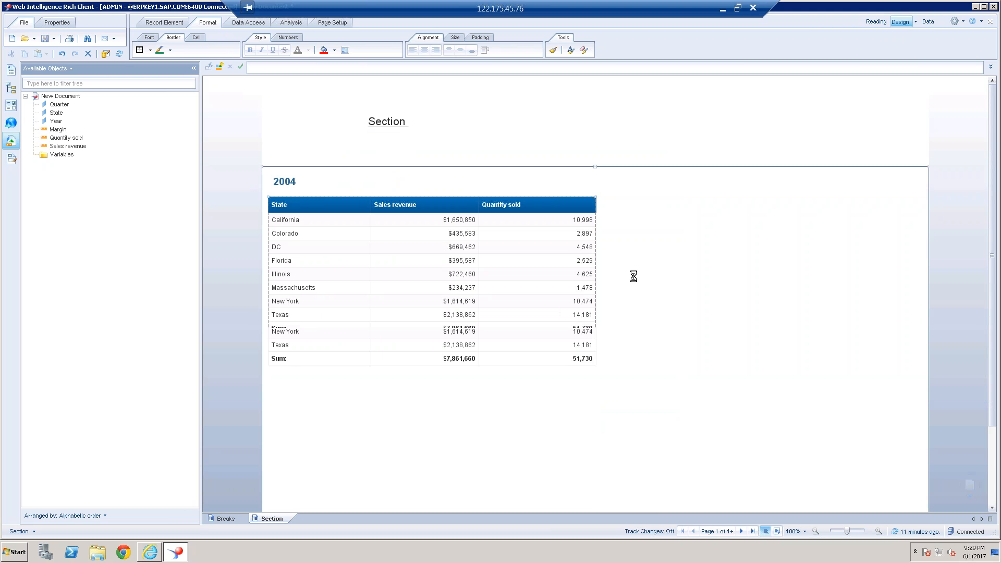
left_click(741, 531)
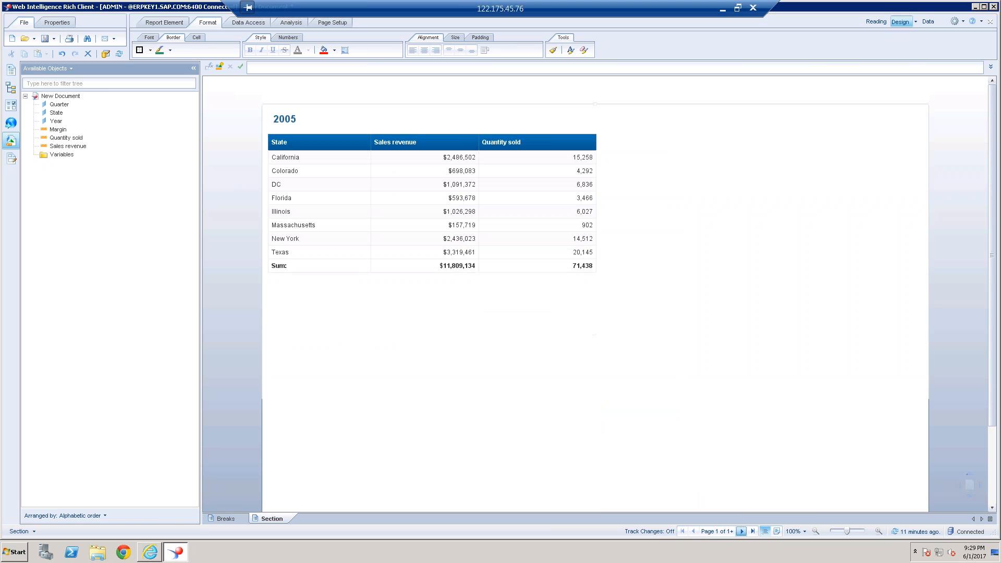
left_click(740, 531)
left_click(741, 531)
left_click(741, 531)
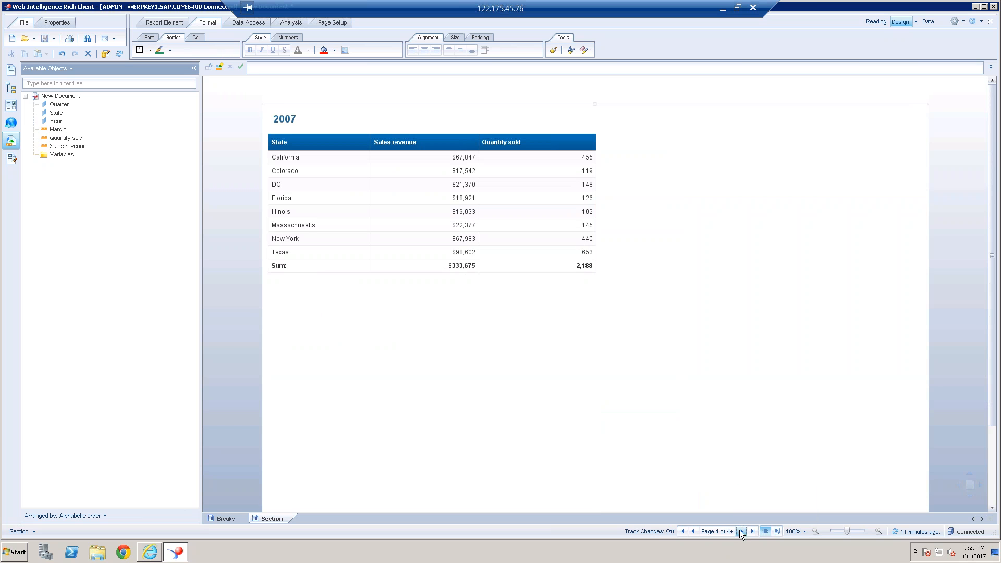
left_click(741, 531)
left_click(740, 531)
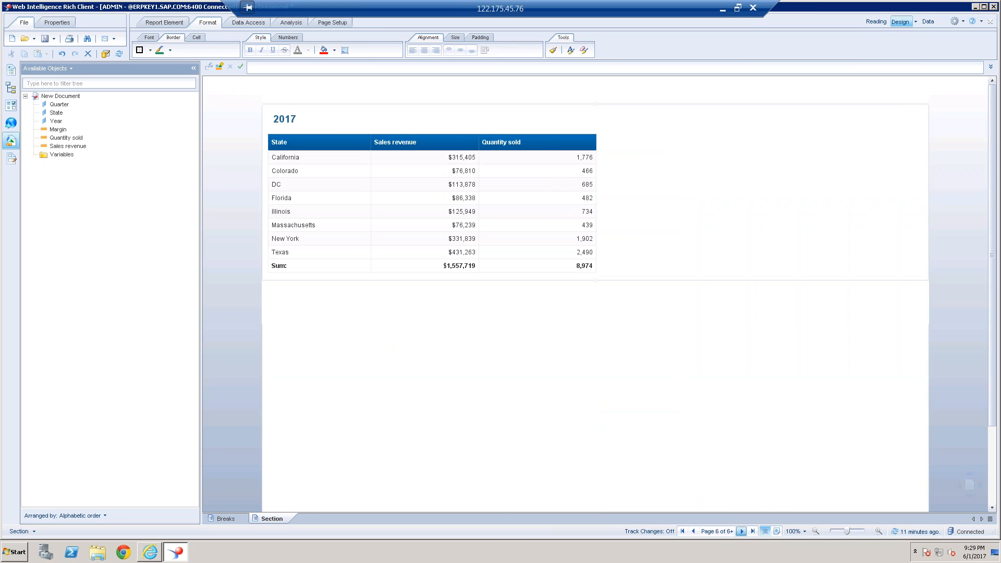
left_click(685, 531)
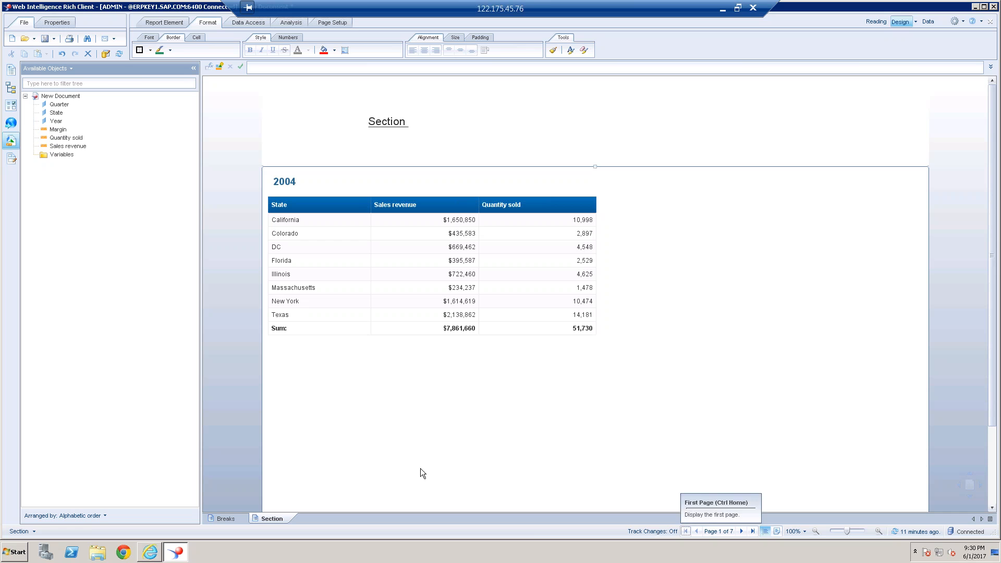
left_click(415, 323)
left_click(293, 181)
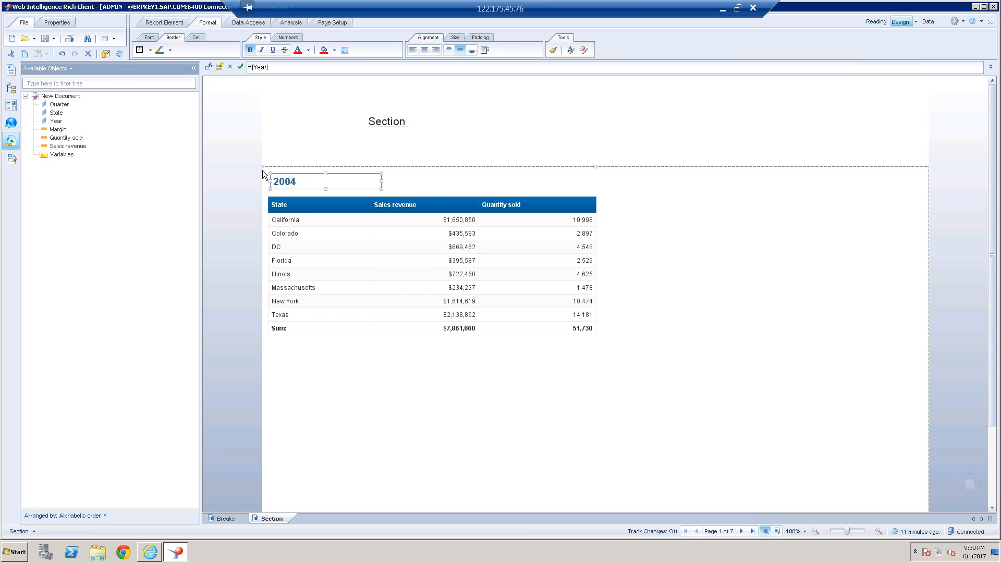
left_click(252, 23)
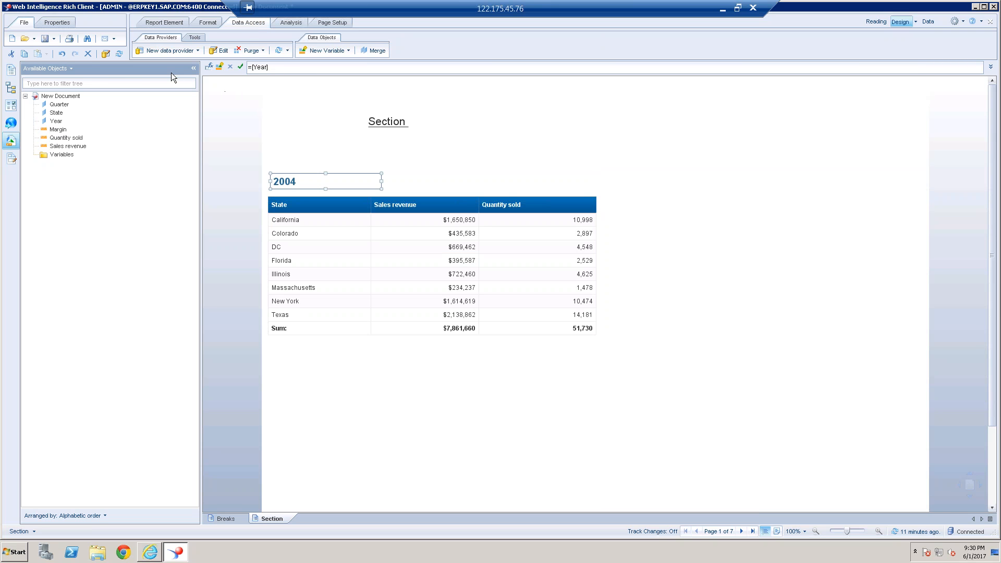
Create a new document based on the eFashion universe from the webi universes folder
left_click(12, 38)
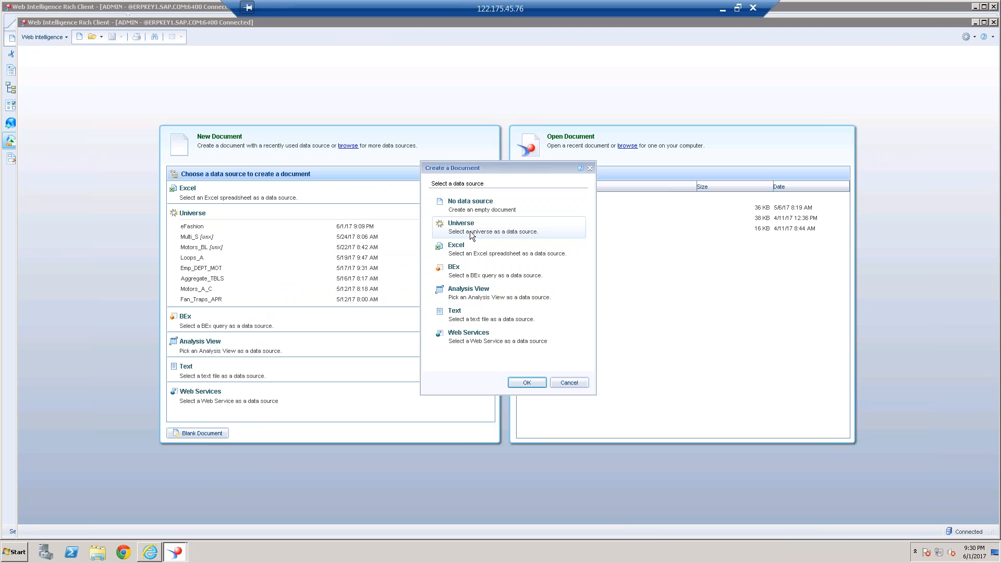
left_click(527, 383)
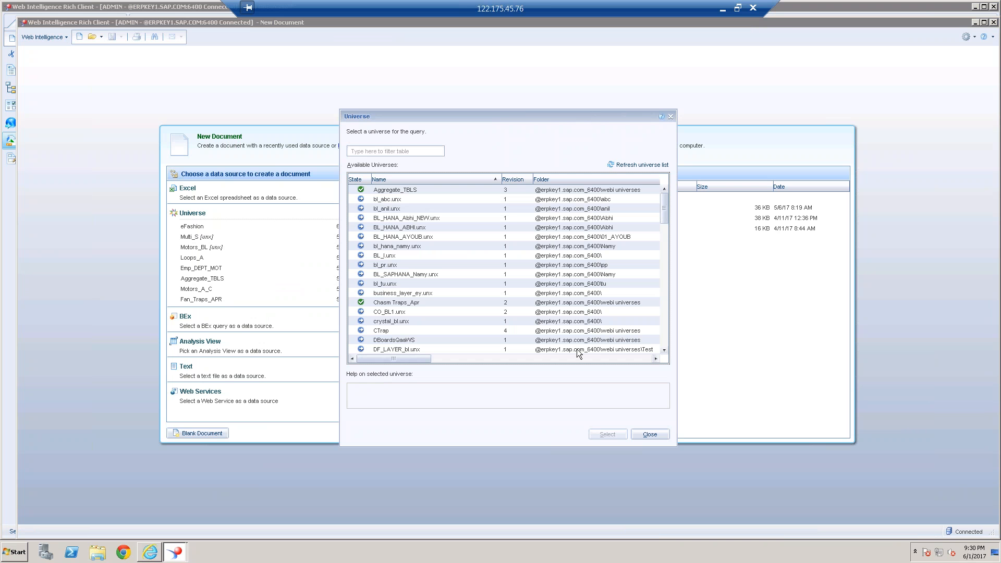
scroll(661, 213, "down", 1)
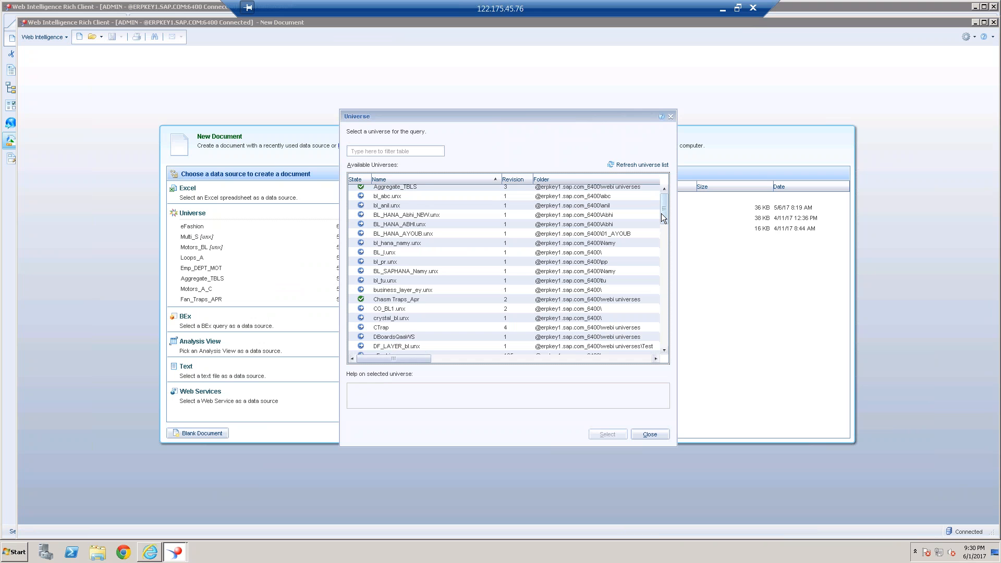
scroll(661, 215, "down", 3)
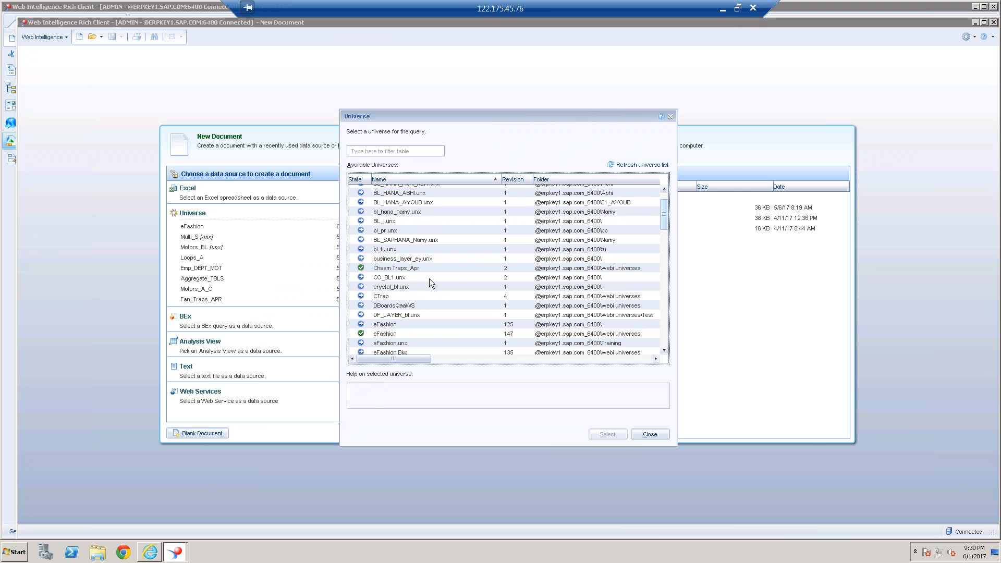
left_click(411, 335)
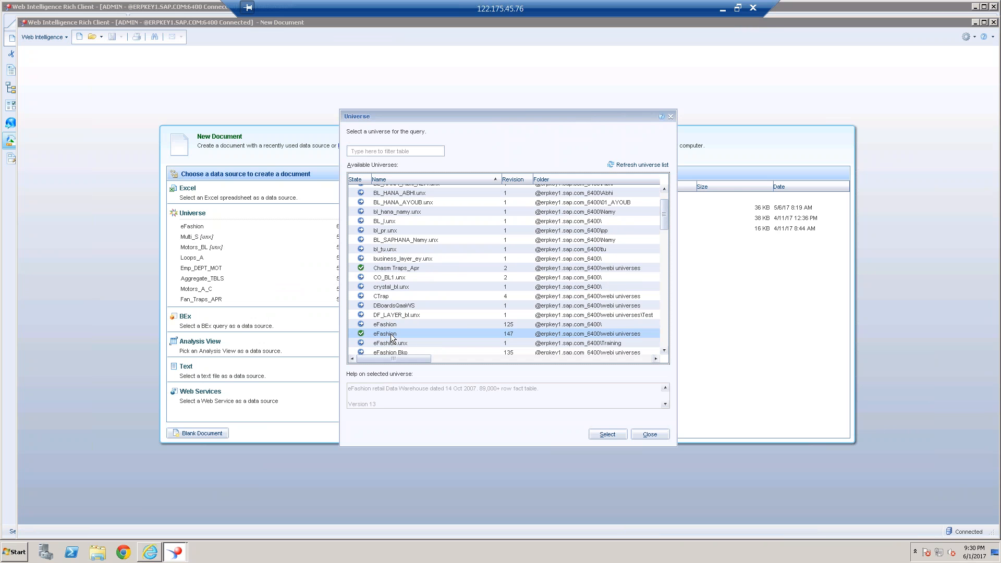
left_click(620, 432)
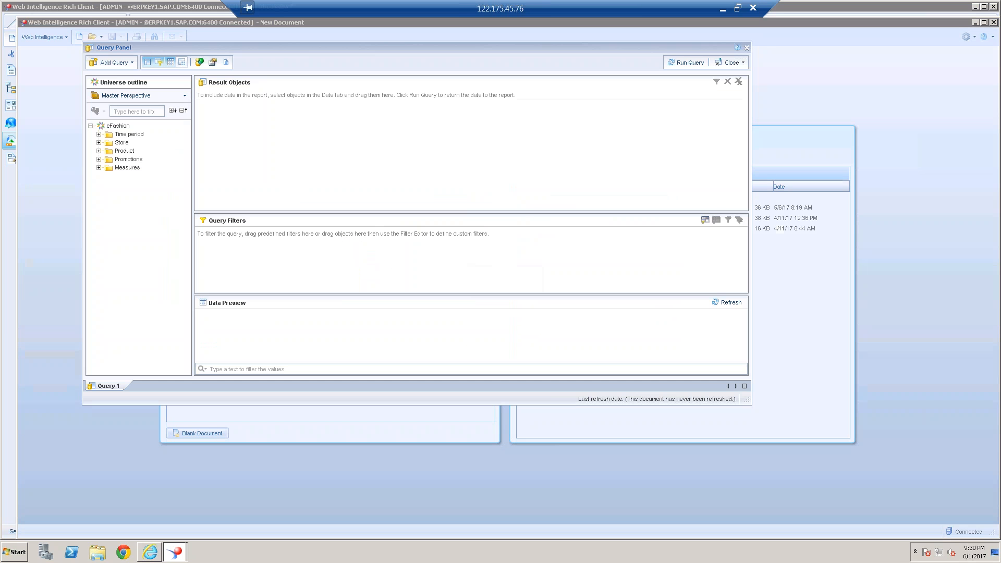
Build a query with Year, State, Sales revenue and Quantity sold as result objects and run it
left_click(98, 135)
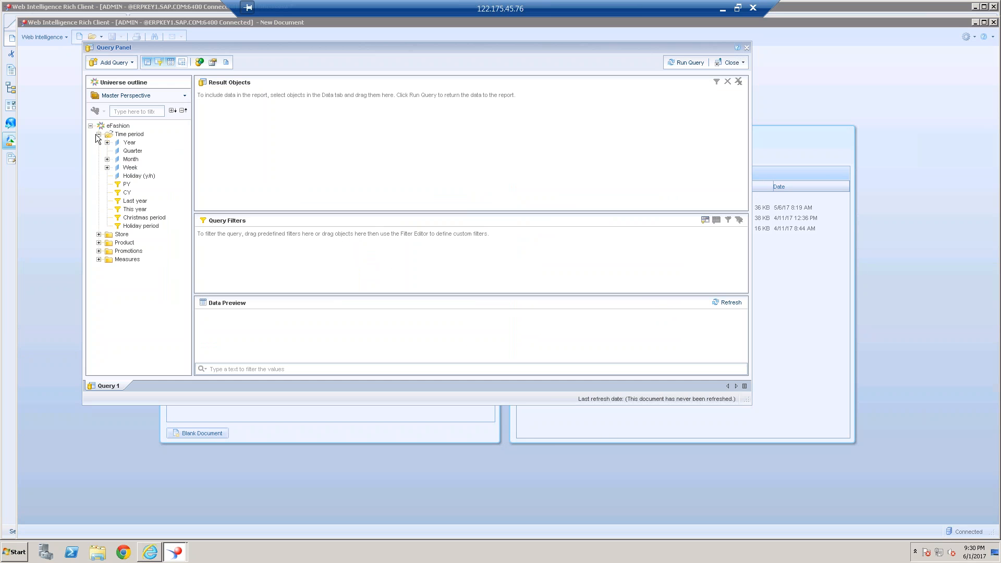
double_click(129, 142)
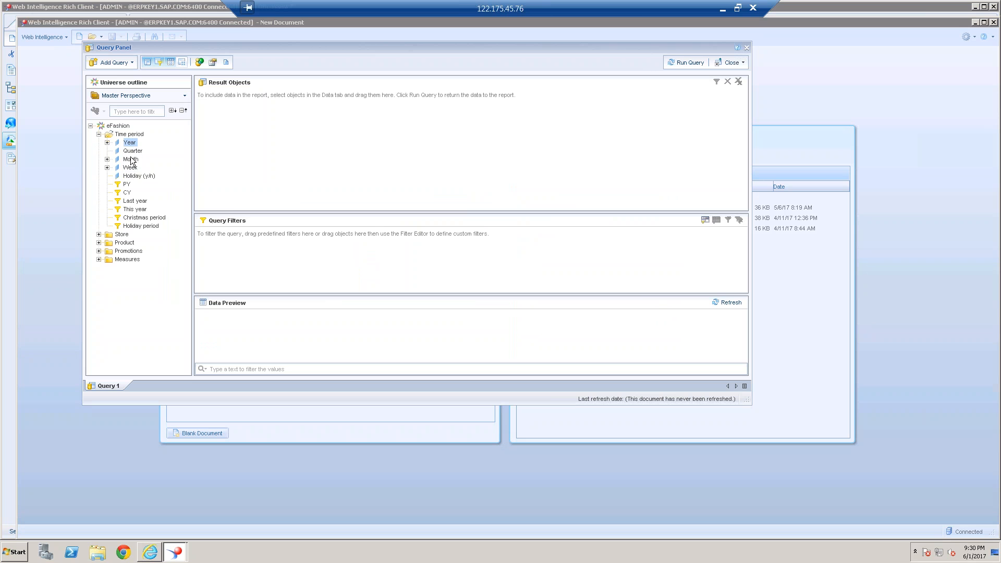
left_click(98, 234)
double_click(130, 243)
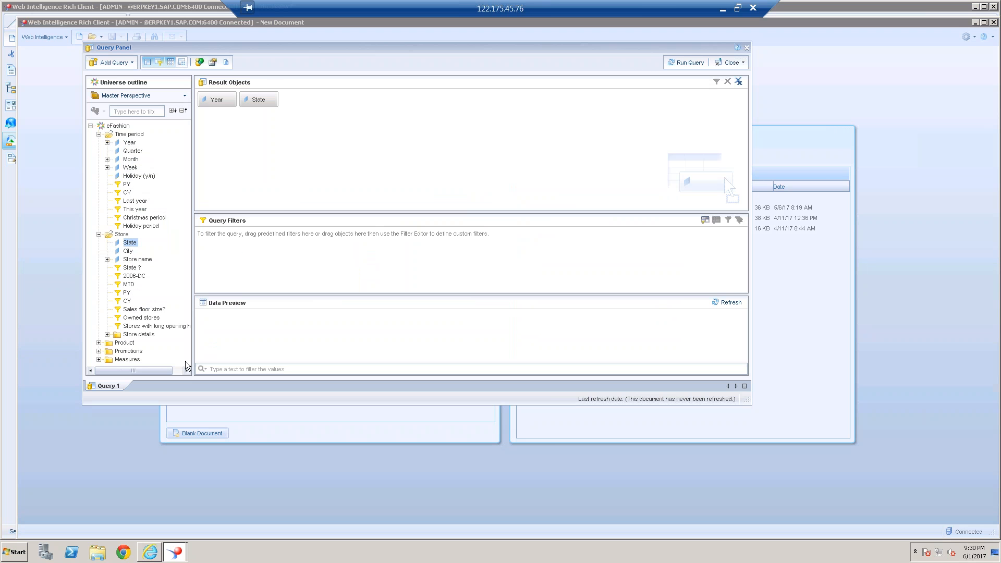
left_click(98, 359)
double_click(149, 337)
double_click(140, 346)
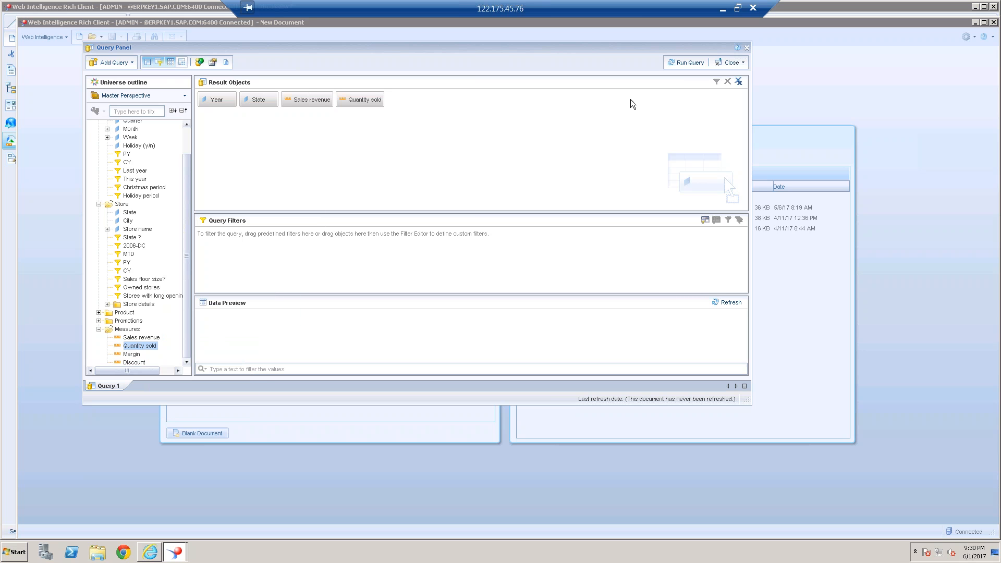
left_click(691, 62)
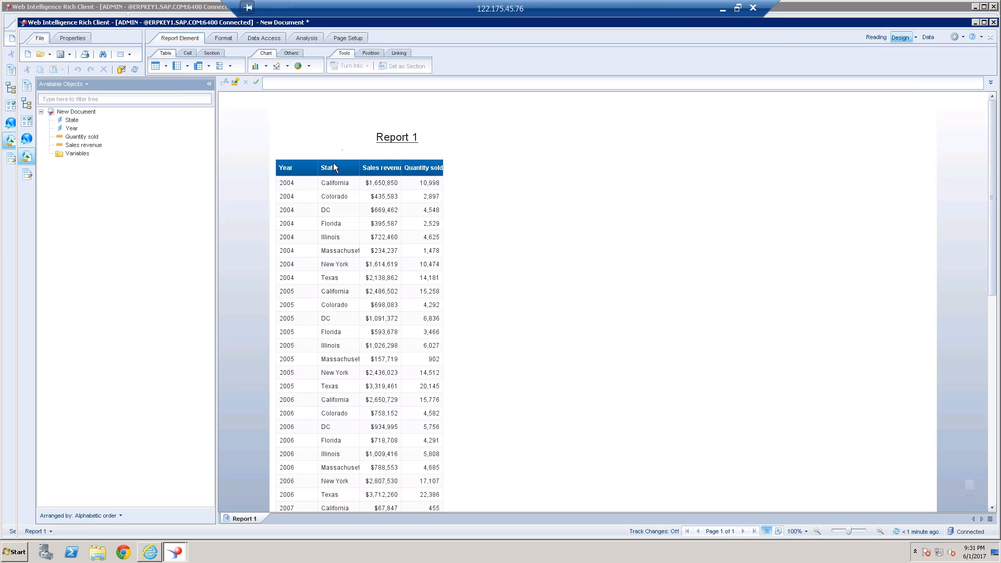
Replace the generated table with an empty cross table below the report title and widen both of its columns
left_click(332, 163)
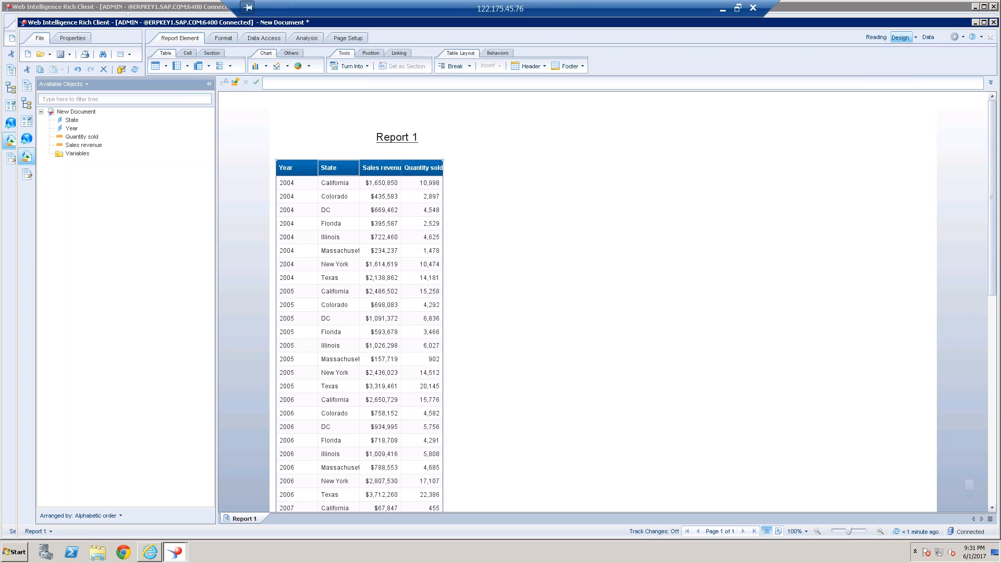
key("Delete")
left_click(198, 67)
left_click(302, 186)
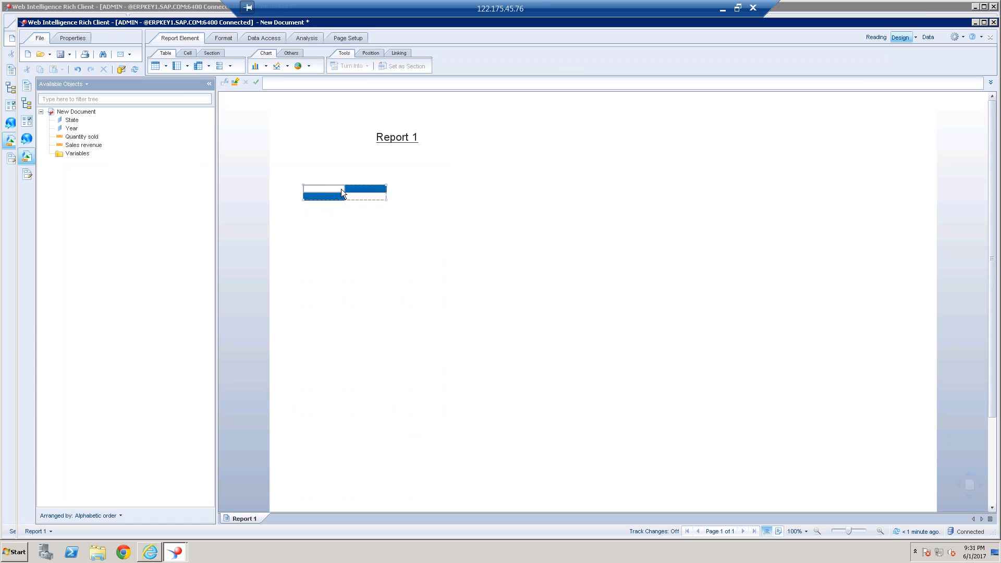
left_click_drag(344, 188, 370, 189)
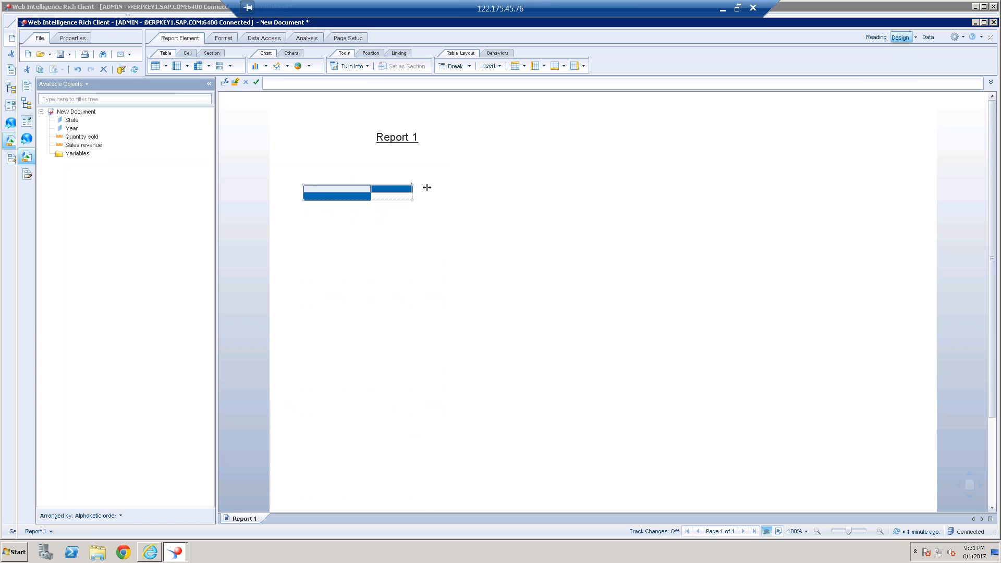
left_click_drag(427, 187, 447, 190)
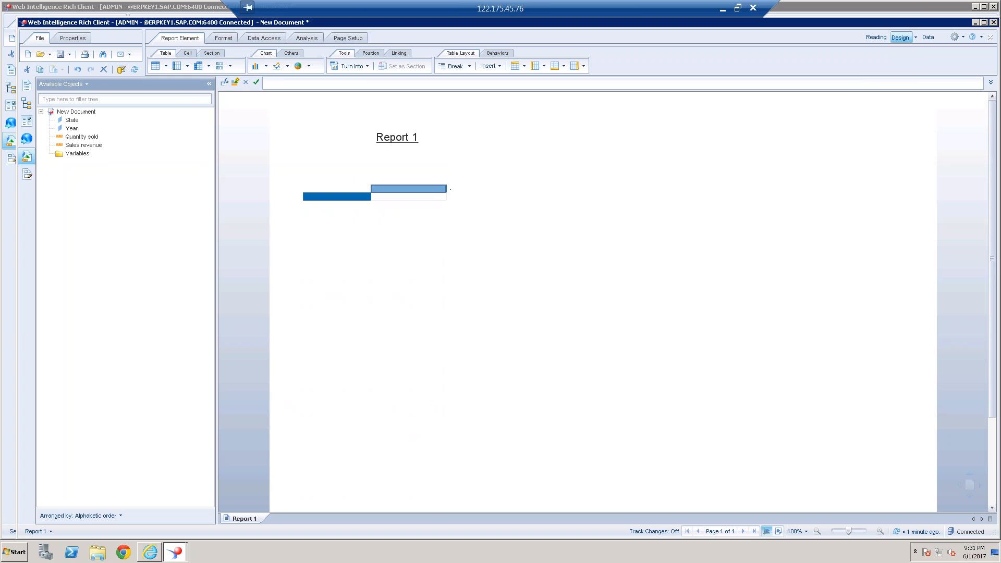
Try Year as the cross table's column header with narrower year columns, and undo the narrowing
left_click(451, 261)
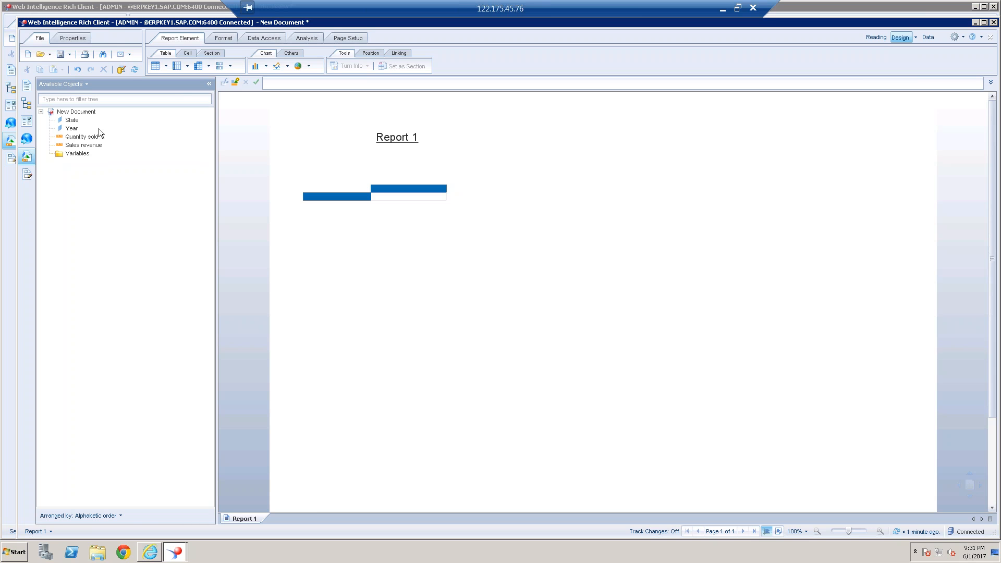
left_click(74, 130)
left_click_drag(220, 137, 415, 191)
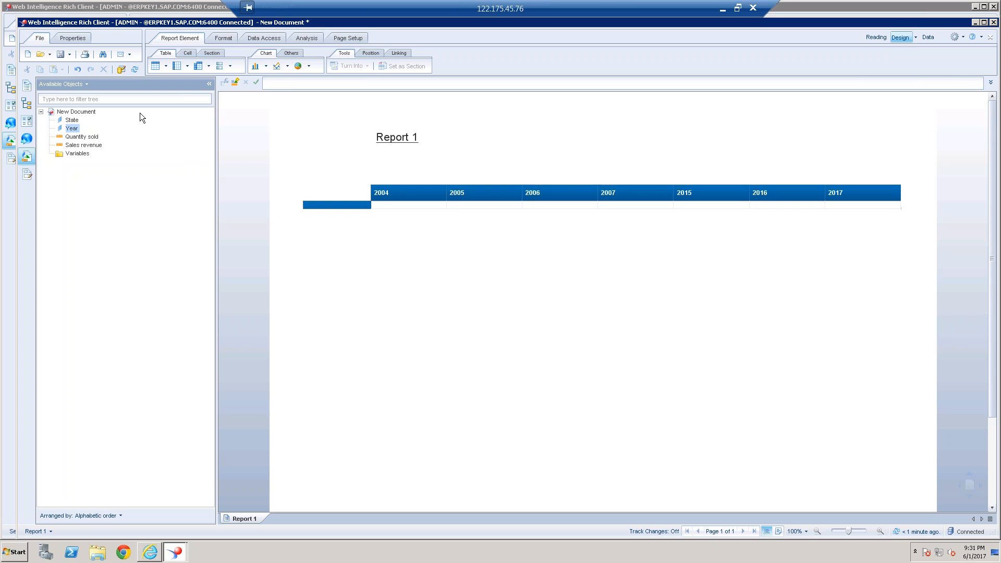
left_click(439, 194)
left_click_drag(438, 192, 428, 193)
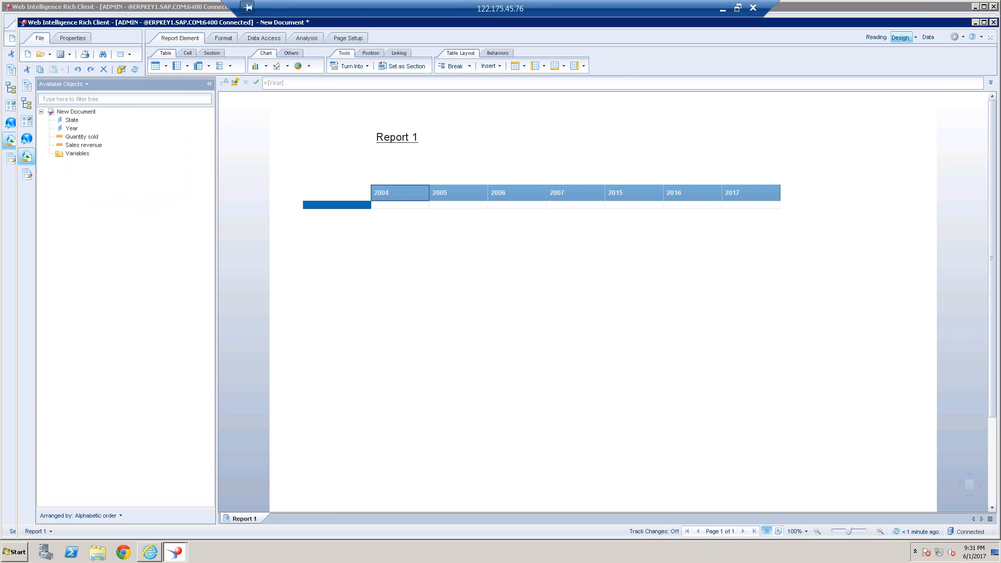
left_click(76, 73)
left_click(77, 74)
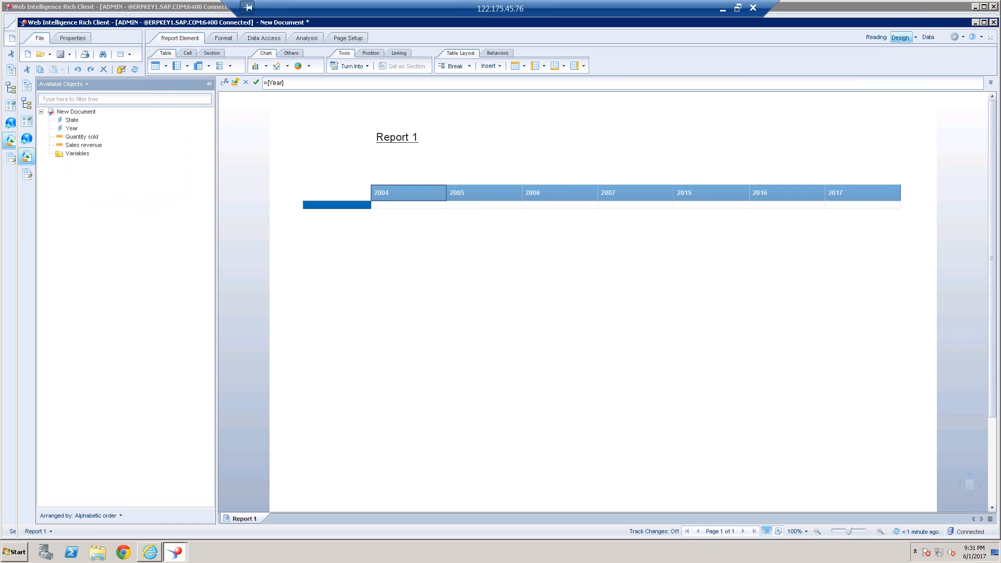
Replace the cross table with a new empty one below the report title
key("Delete")
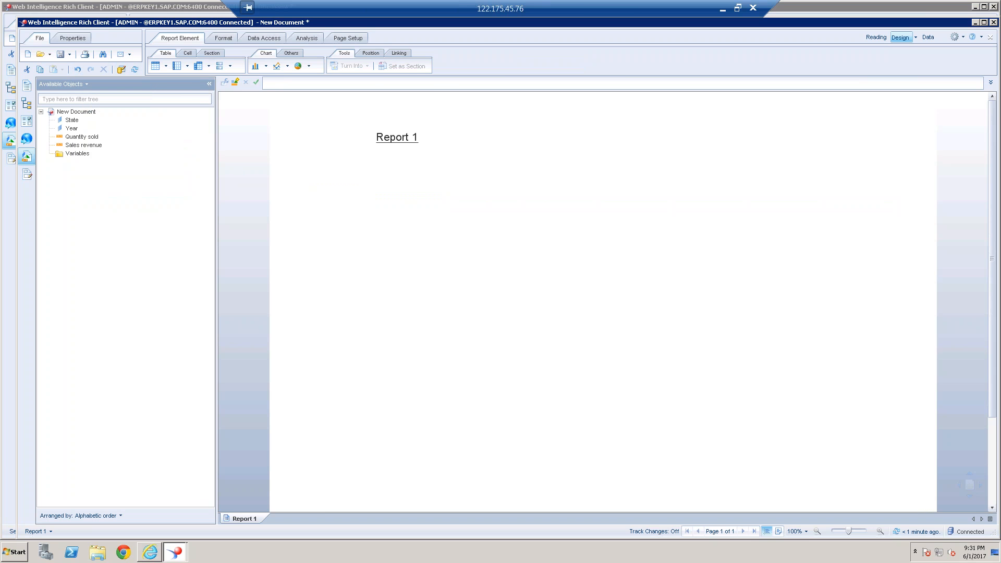
left_click(199, 65)
left_click(297, 182)
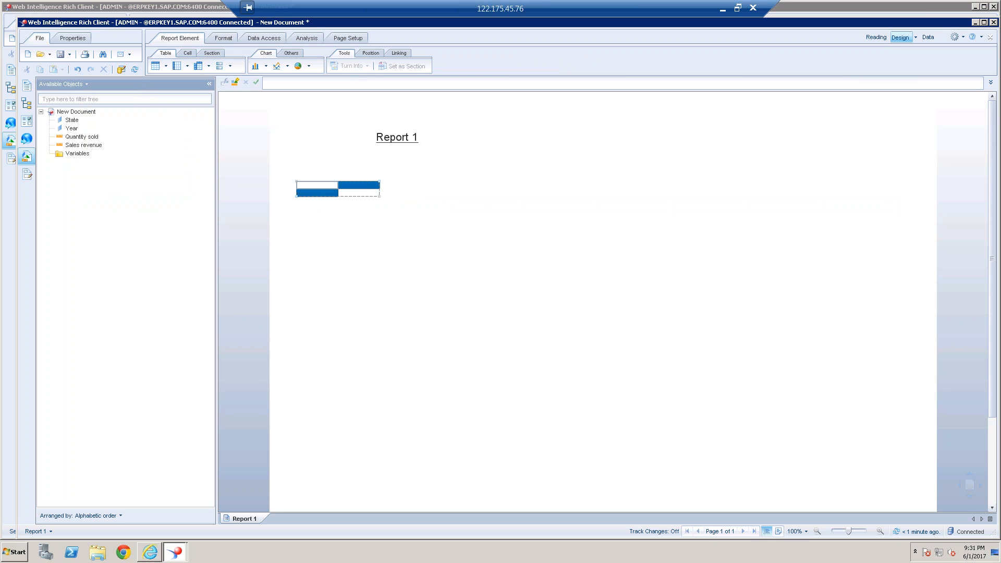
Place Year in the new cross table's column header and widen the year columns slightly
left_click_drag(73, 129, 359, 185)
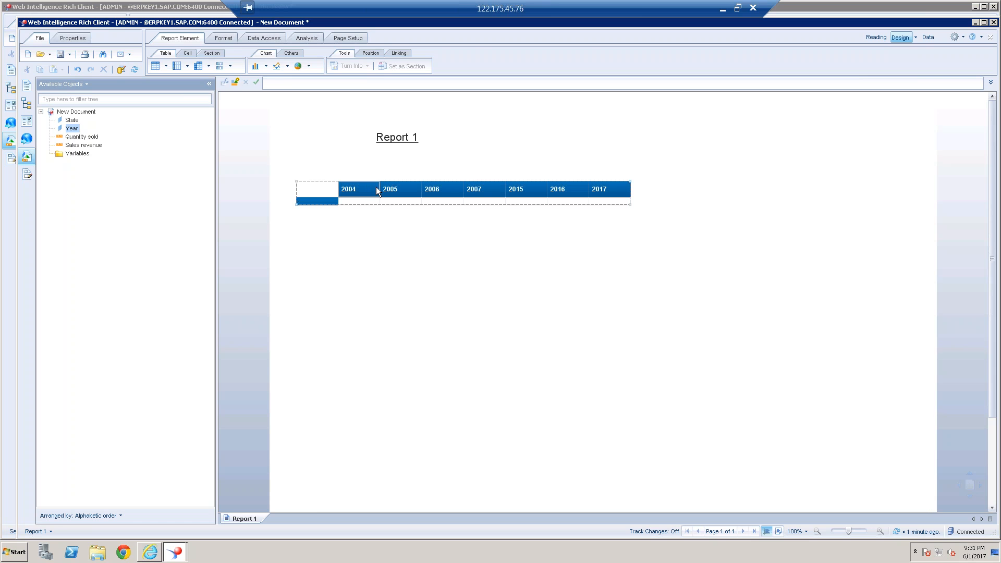
left_click(376, 189)
left_click_drag(378, 187, 386, 187)
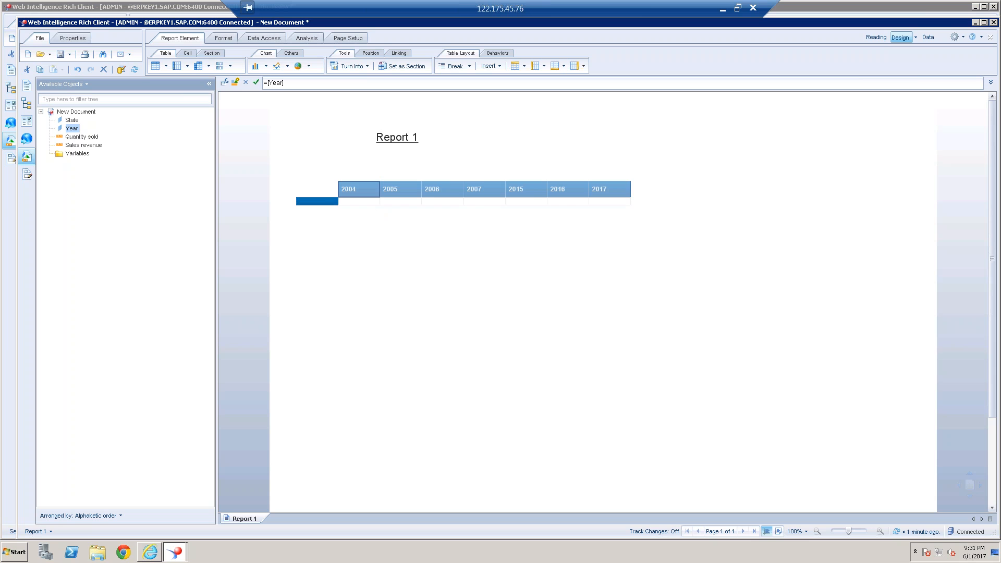
Try to add State to the cross table's row header, and undo that placement
left_click(72, 120)
left_click_drag(227, 171, 312, 199)
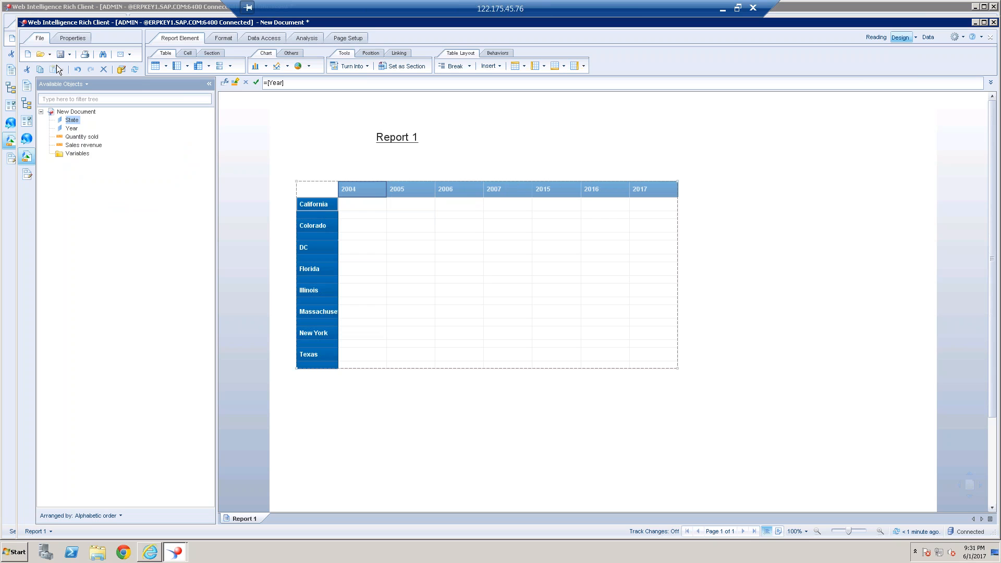
left_click(77, 71)
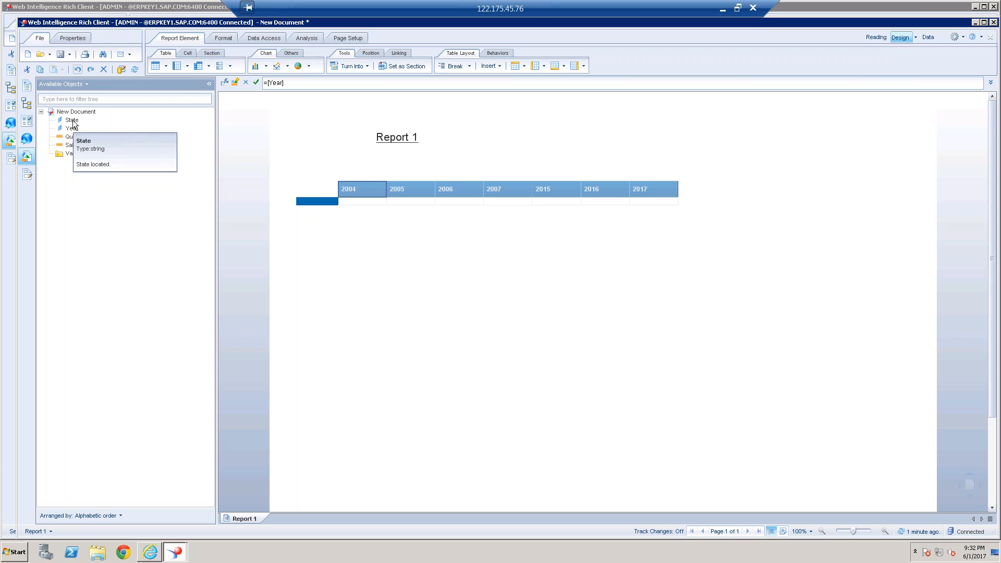
Place State in the cross table's row header, widened to fit the names, and Sales revenue in the body cells
left_click_drag(73, 120, 322, 201)
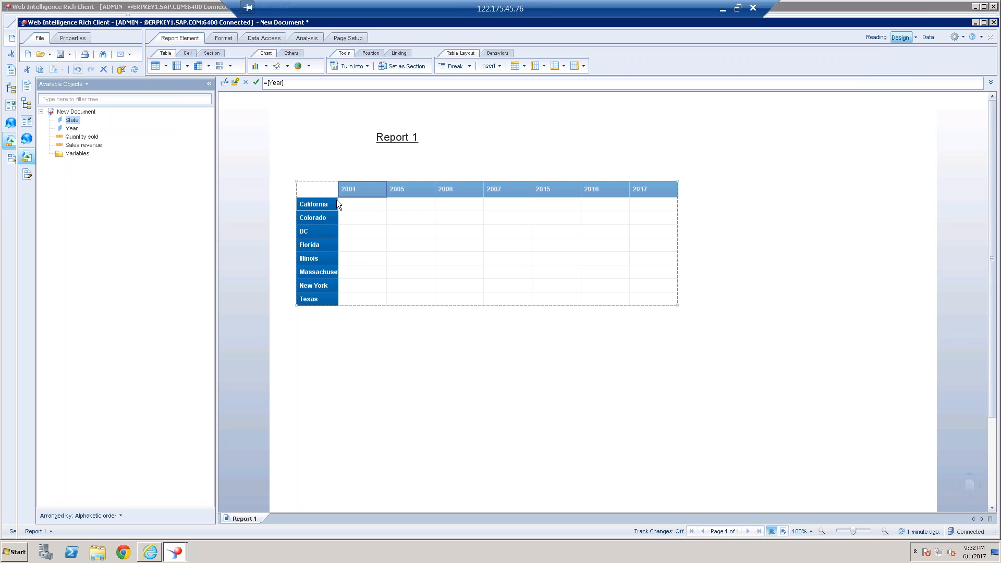
left_click(337, 201)
left_click_drag(337, 198, 362, 198)
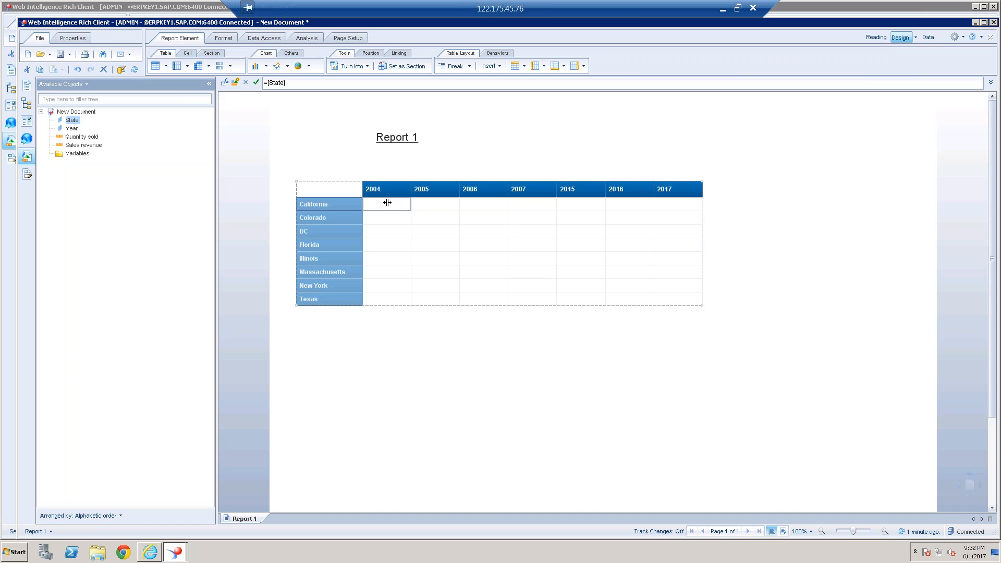
left_click(97, 146)
left_click_drag(145, 154, 396, 219)
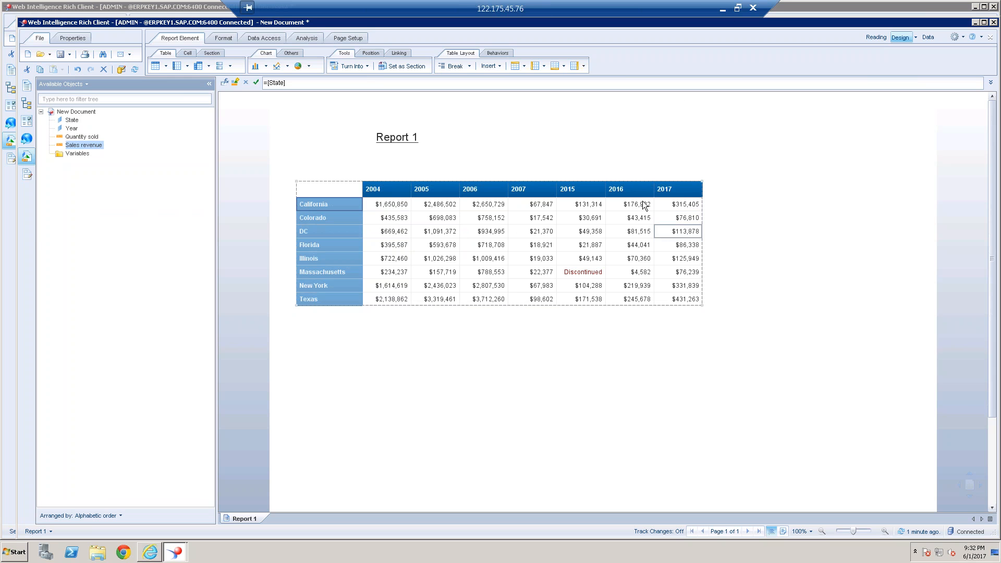
Switch to the Excel workbook, add a new worksheet, and enter 2017 in H3 and State in E4
left_click(722, 8)
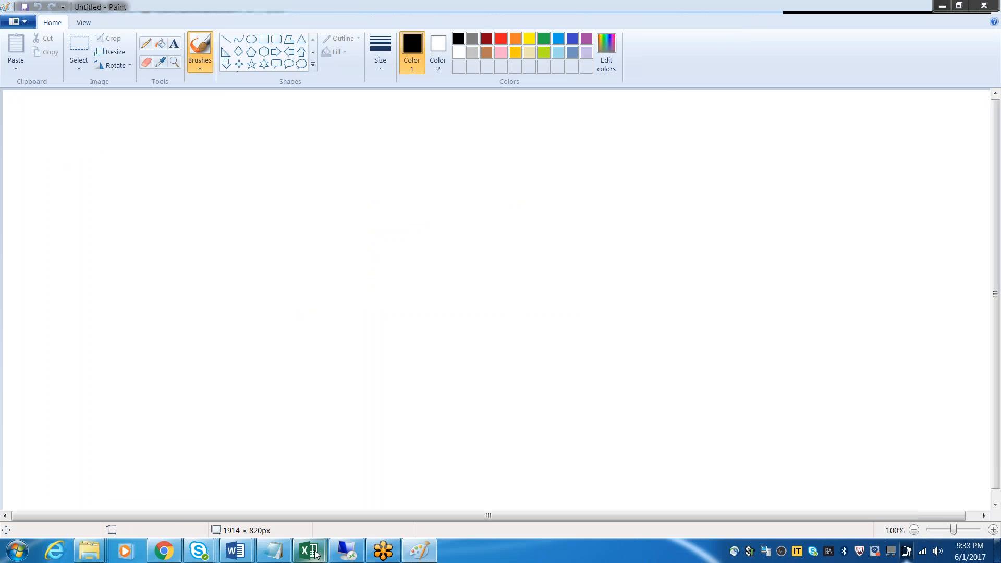
mouse_move(308, 550)
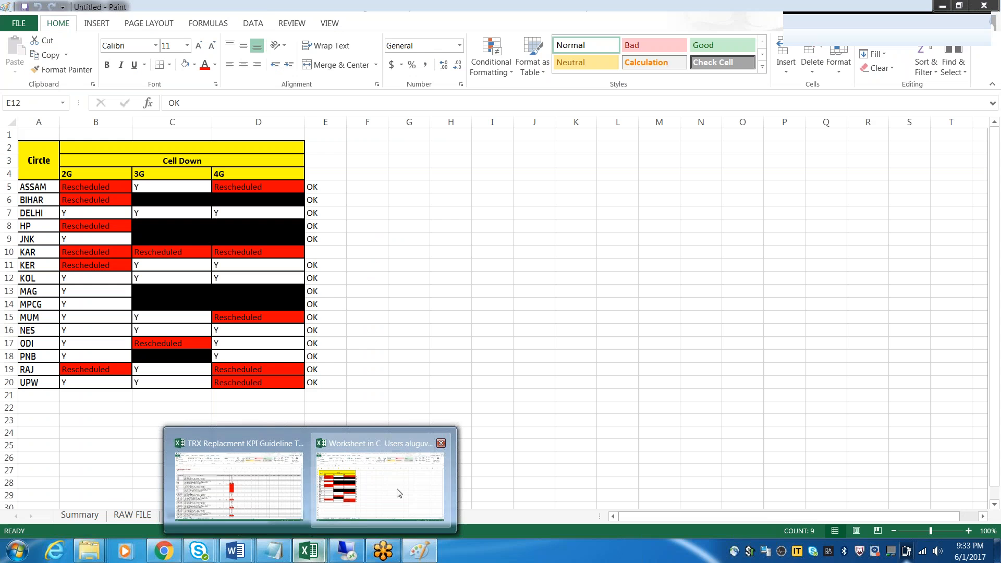
left_click(394, 494)
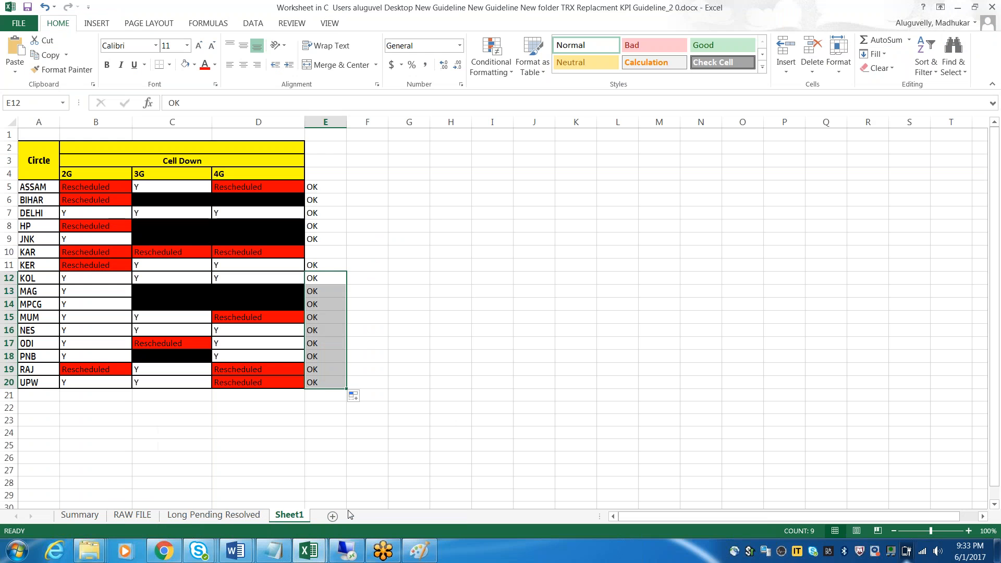
left_click(338, 516)
left_click(323, 160)
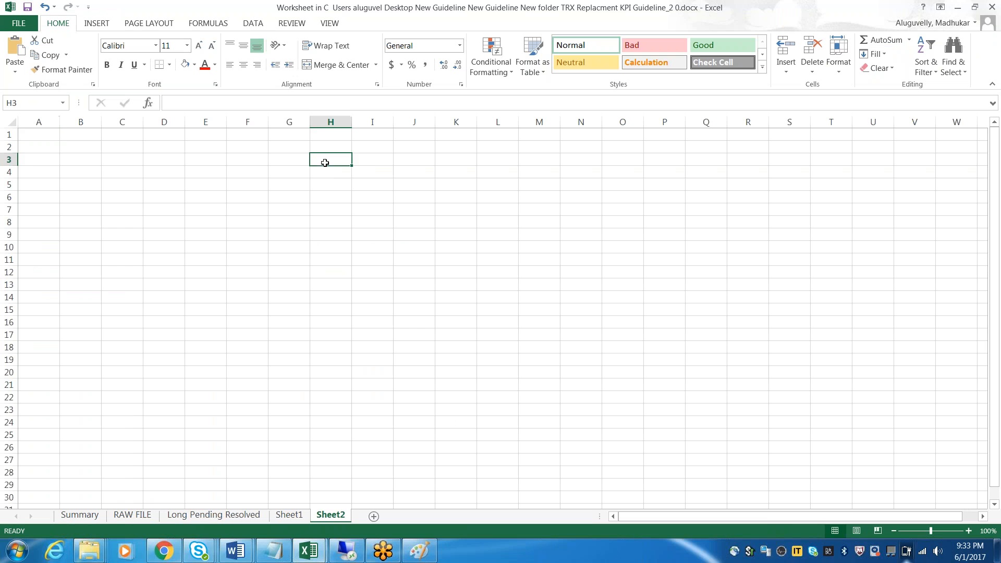
type("2017")
left_click(214, 174)
type("State")
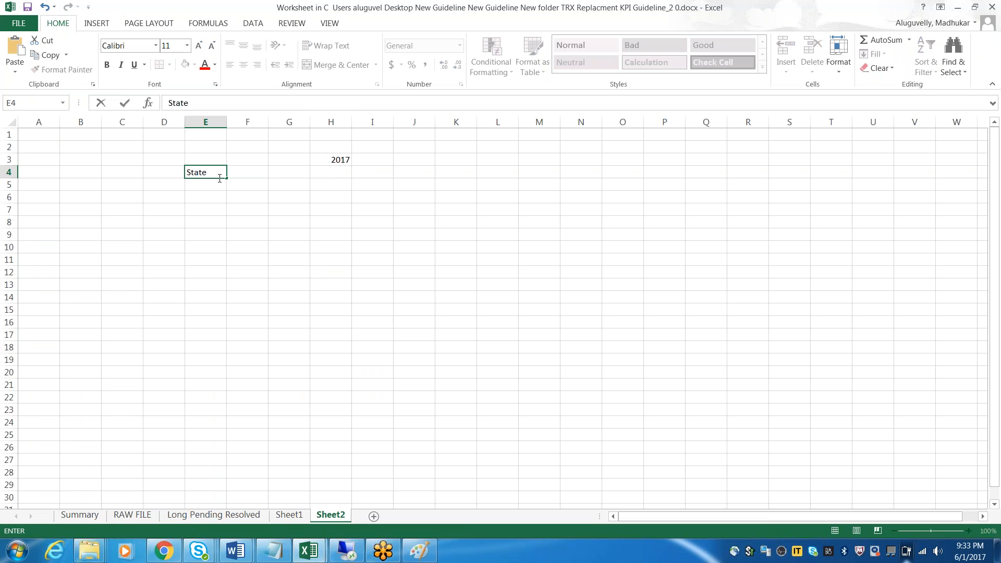
Enter the quarter headings Q1, Q2, Q3 and Q4 in cells I3 to L3, beside 2017
left_click(378, 157)
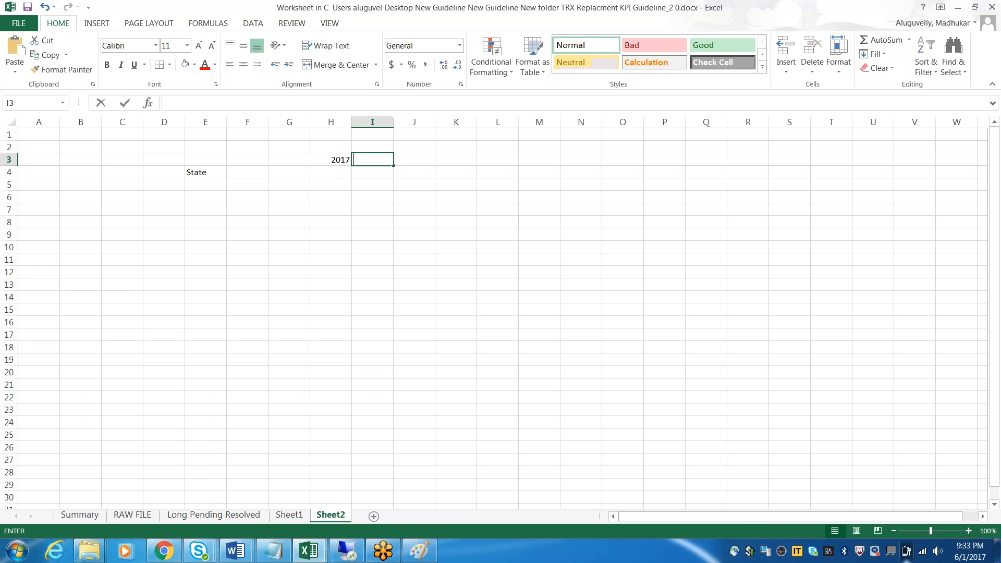
type("Q1")
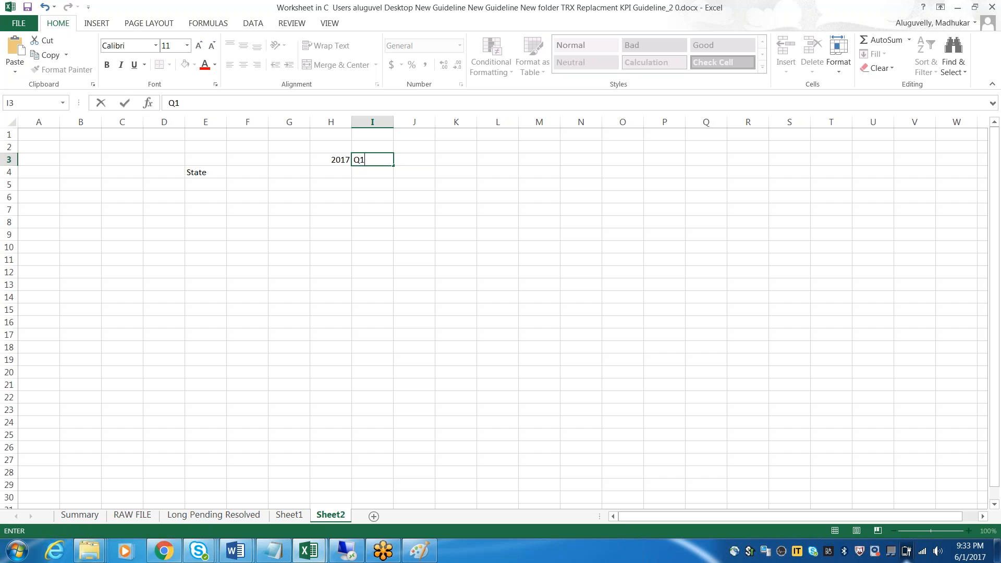
key("Tab")
type("Q2")
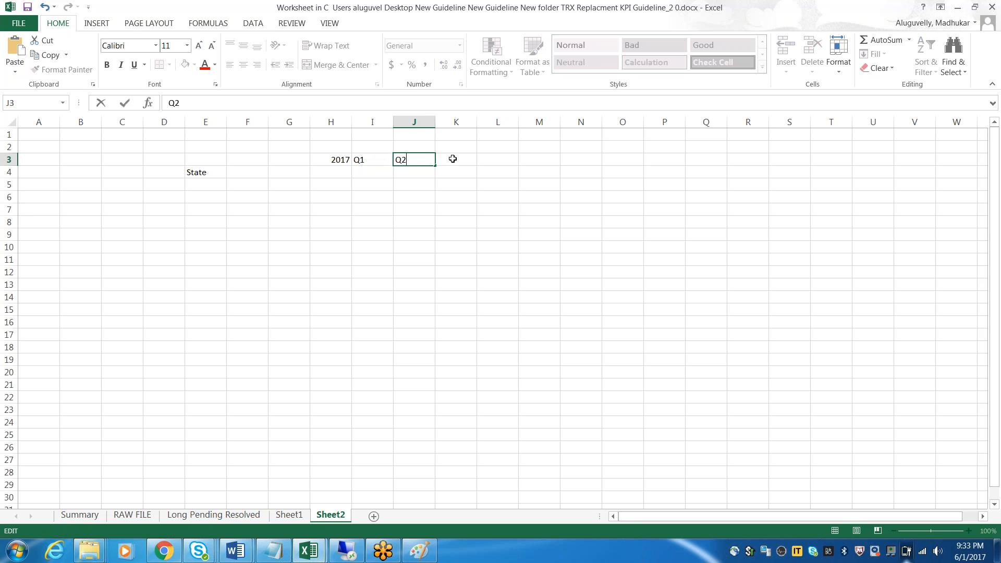
key("Tab")
type("Q")
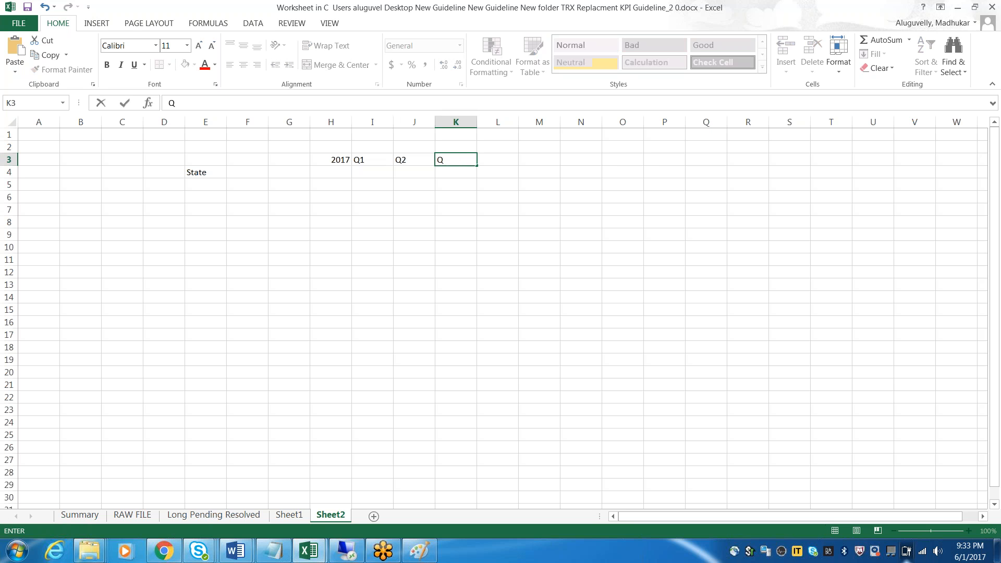
type("3")
key("Tab")
type("Q4")
key("Down")
key("Down")
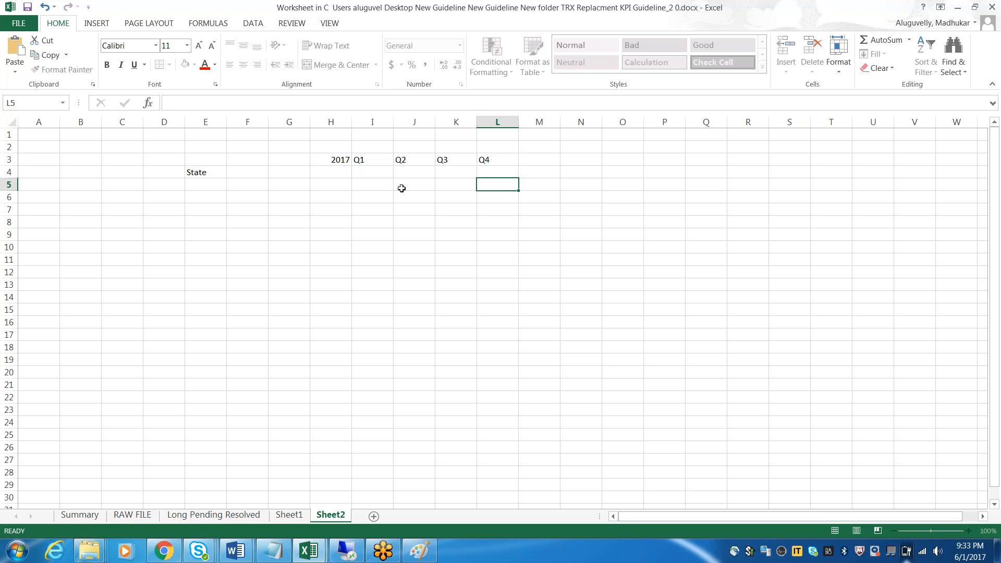
Highlight the cell ranges under the quarter headings to examine the layout, and return to the Web Intelligence report
left_click_drag(375, 169, 417, 259)
left_click(420, 158)
left_click_drag(462, 158, 459, 259)
left_click_drag(509, 153, 512, 246)
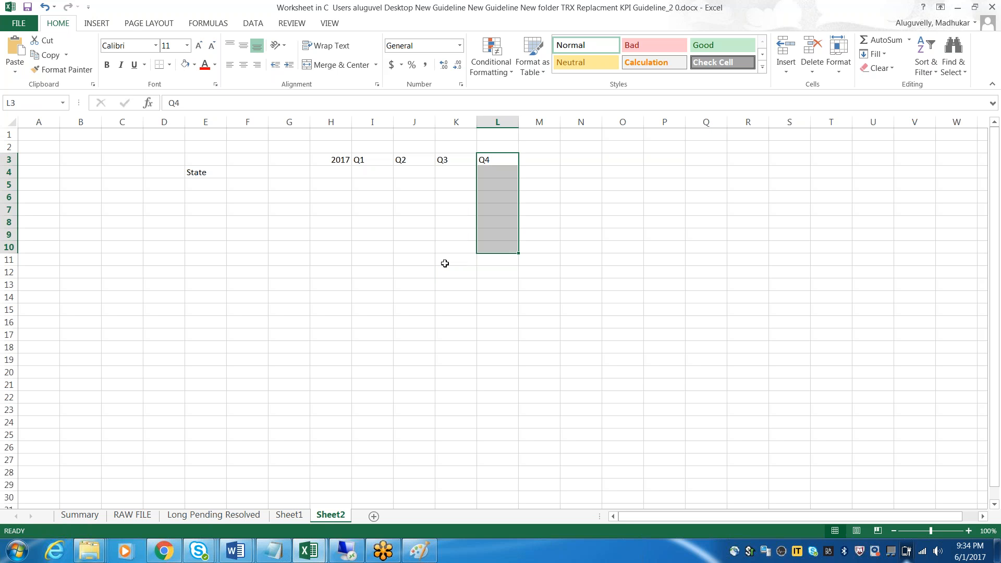
left_click(444, 263)
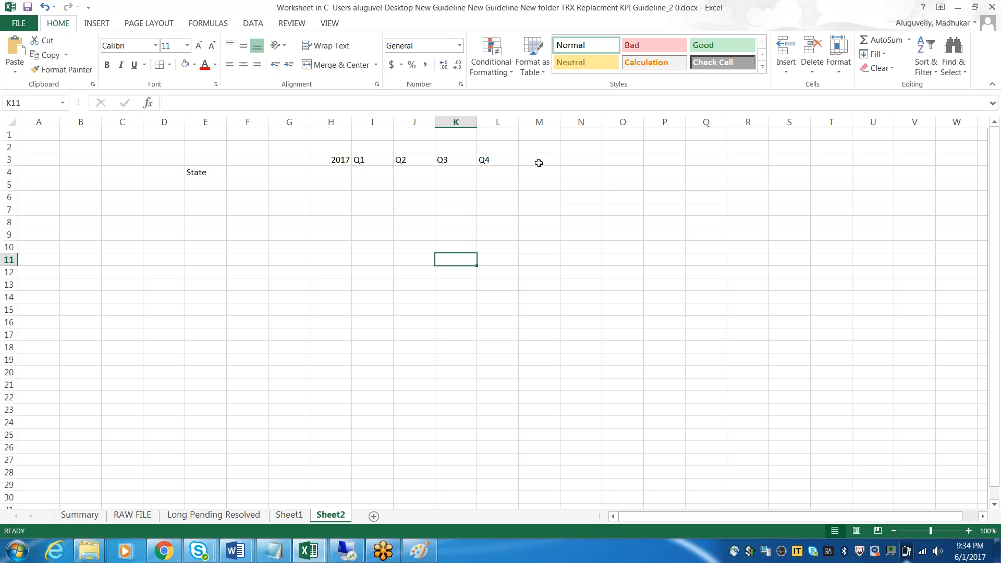
left_click(336, 551)
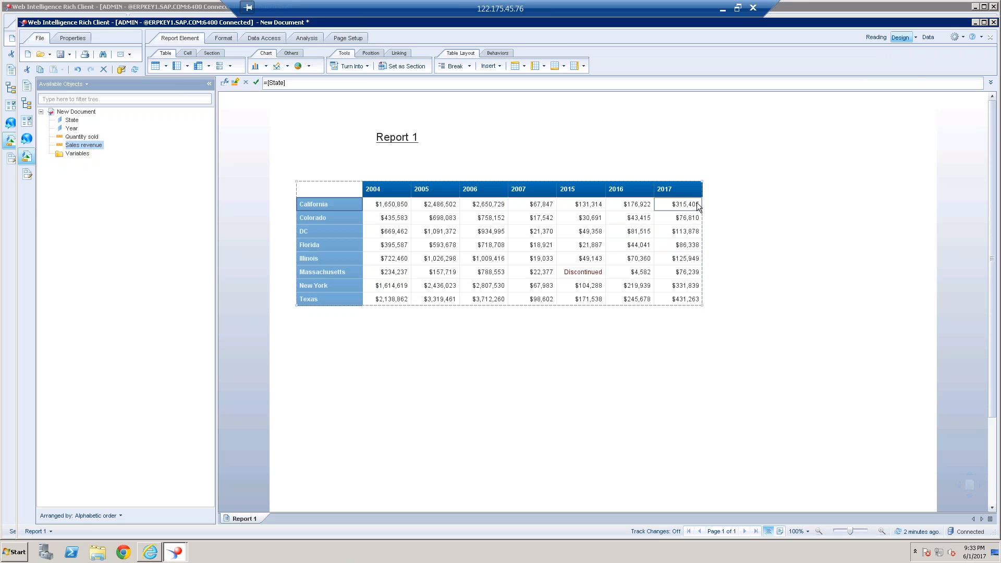
Try inserting an extra column to the right of the Sales revenue cells, and undo the insertion
left_click(684, 234)
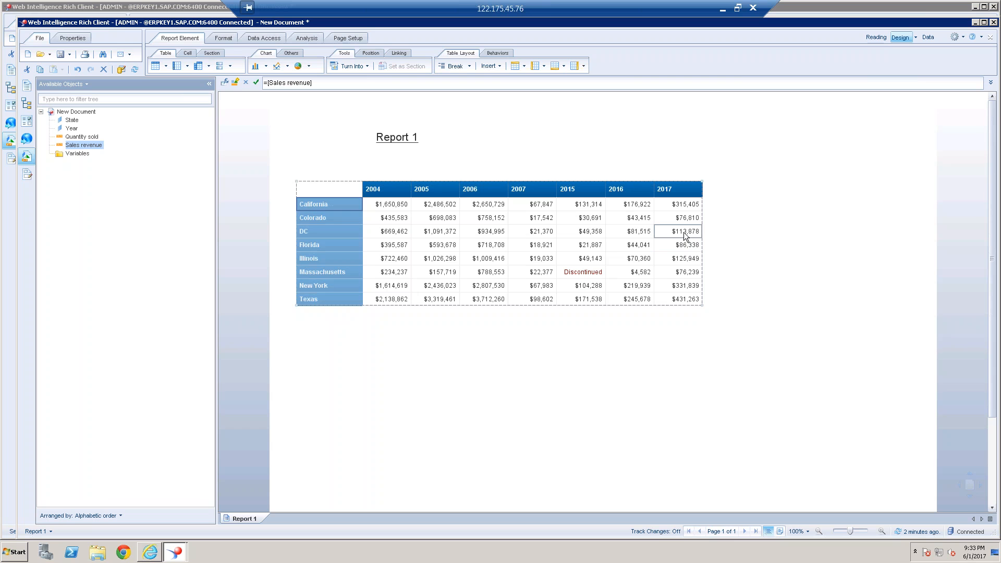
right_click(683, 233)
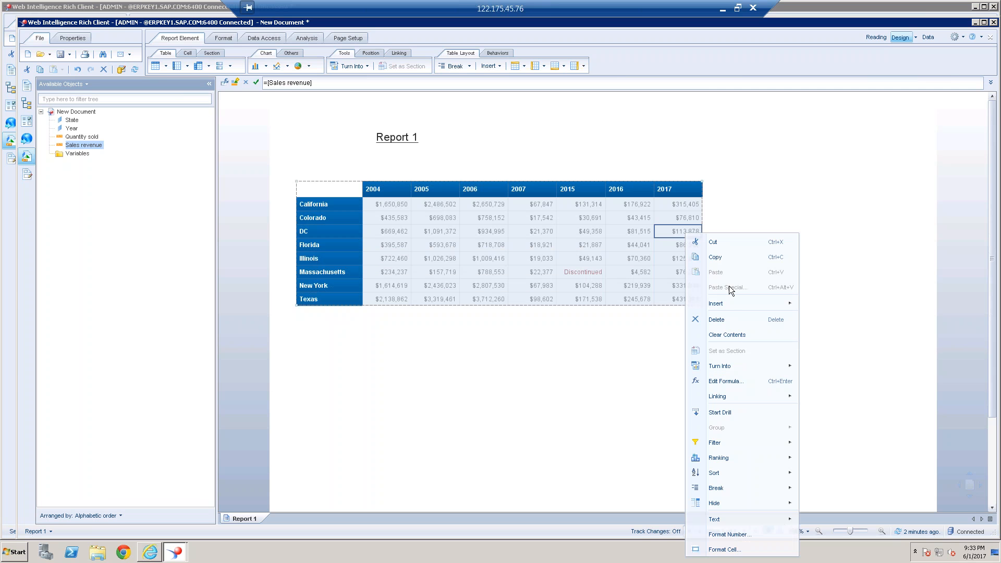
mouse_move(730, 306)
left_click(864, 339)
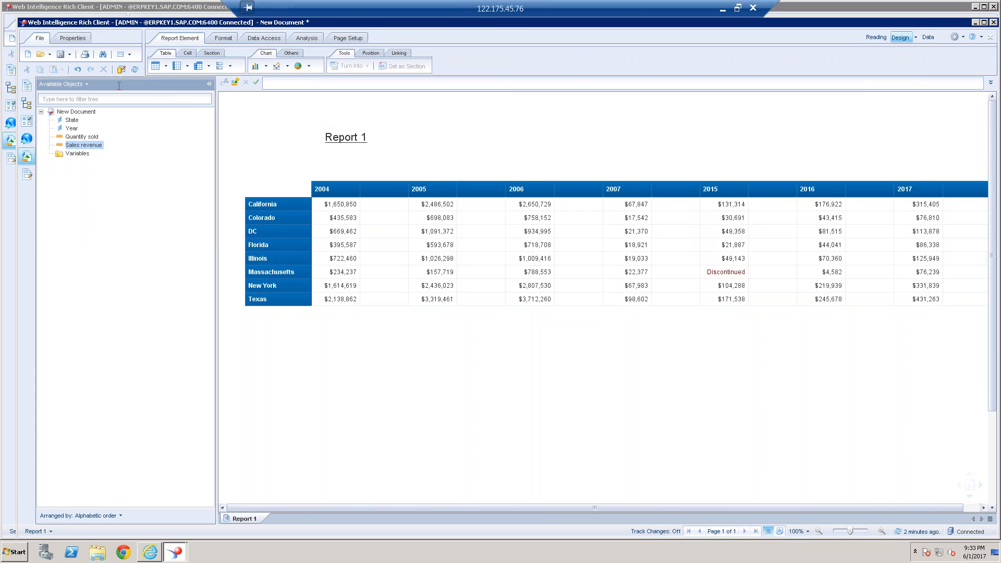
left_click(77, 70)
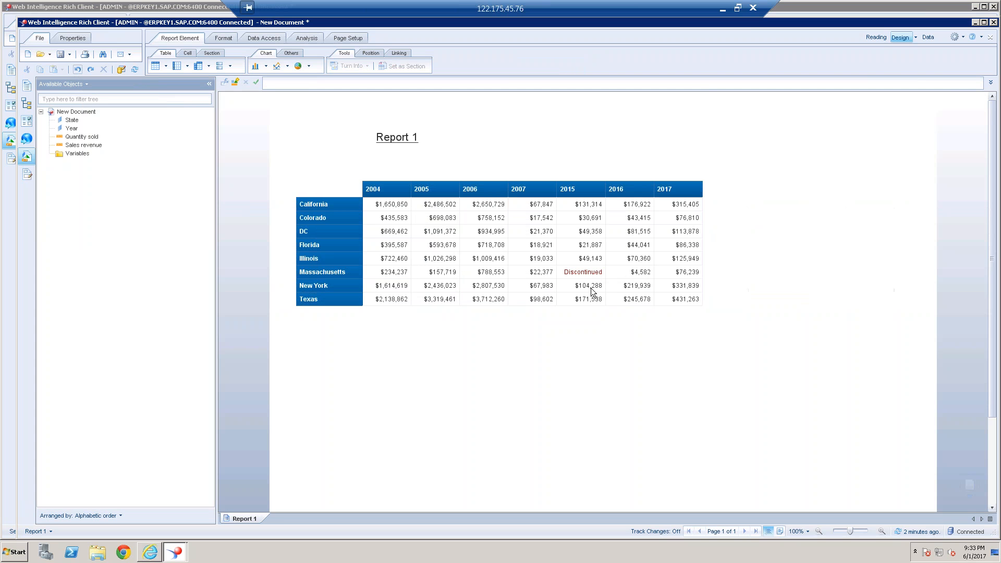
Increase the cross table's row height slightly and widen its State column
left_click(320, 290)
left_click_drag(319, 292, 319, 295)
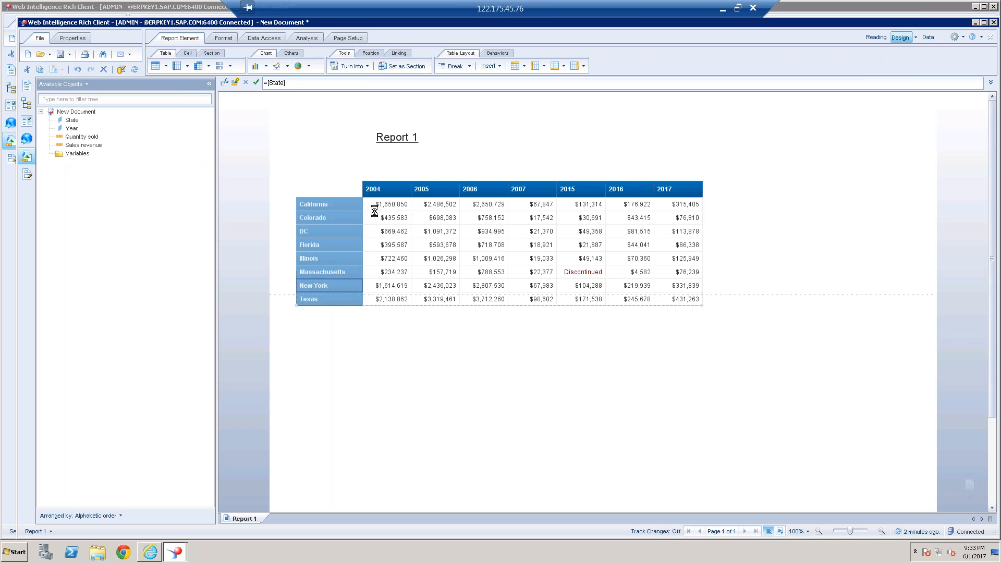
left_click_drag(363, 203, 376, 203)
left_click(796, 339)
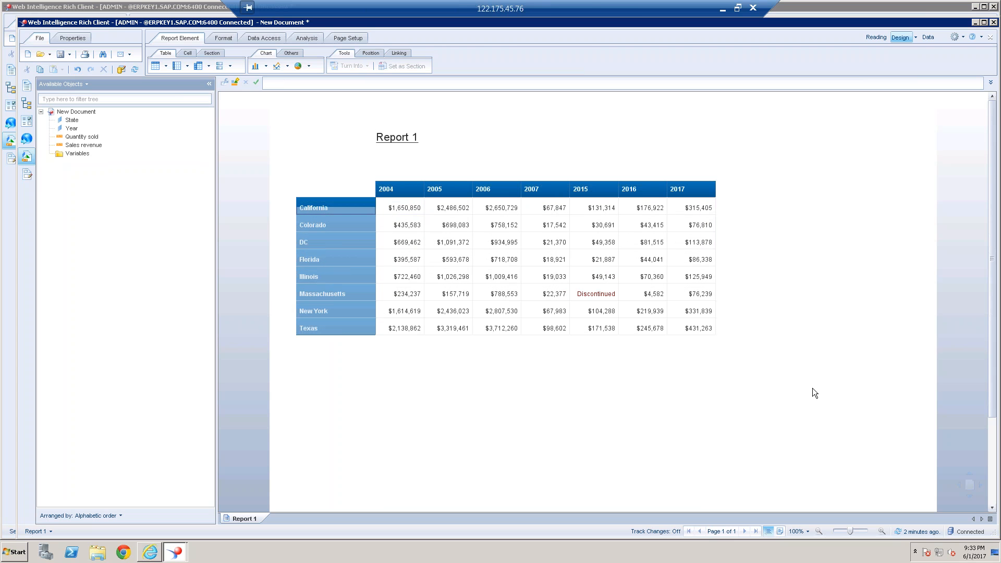
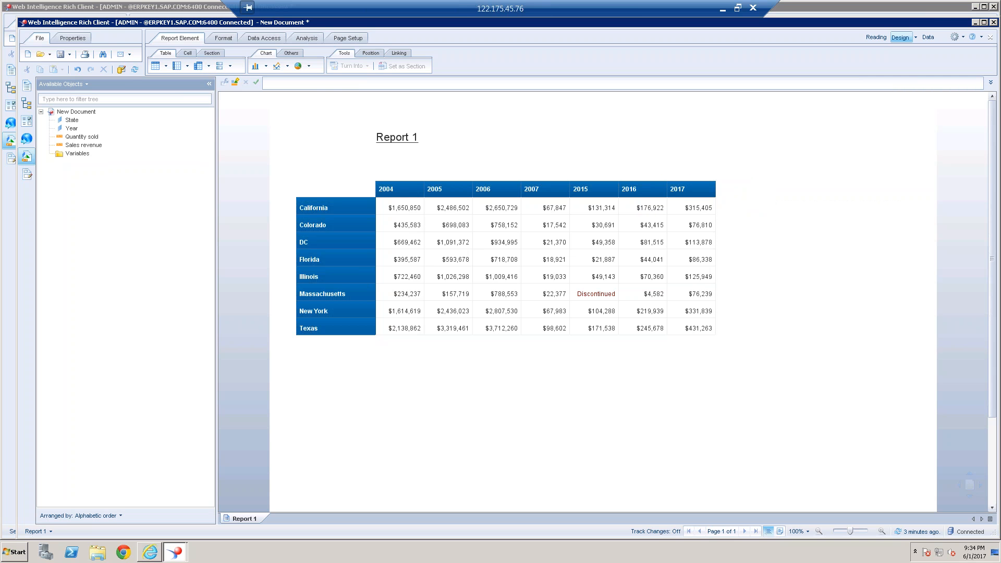
Place an empty cross table beside the 2017 column, add Quarter to the query's result objects, and rerun the query
left_click(749, 184)
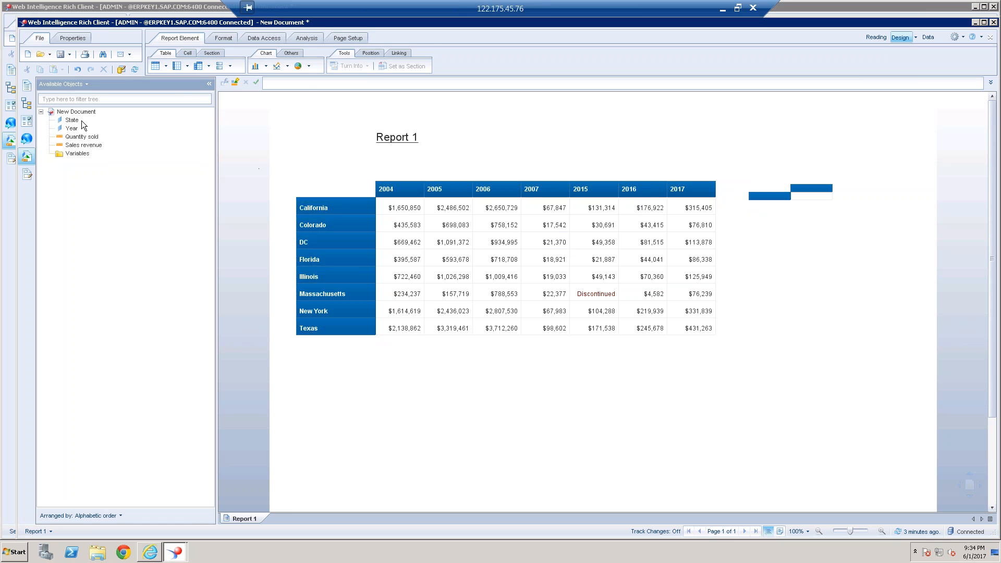
left_click(274, 37)
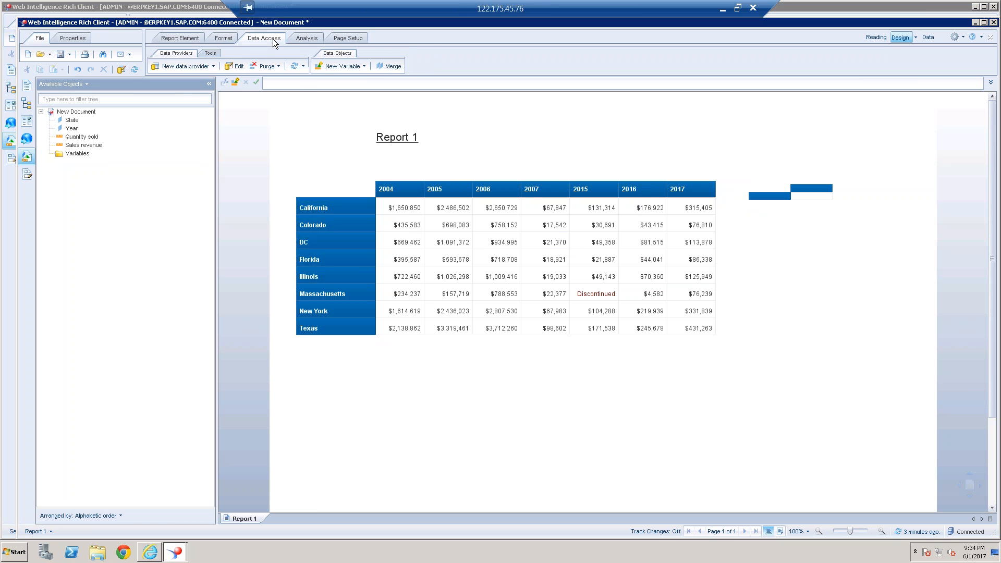
left_click(237, 66)
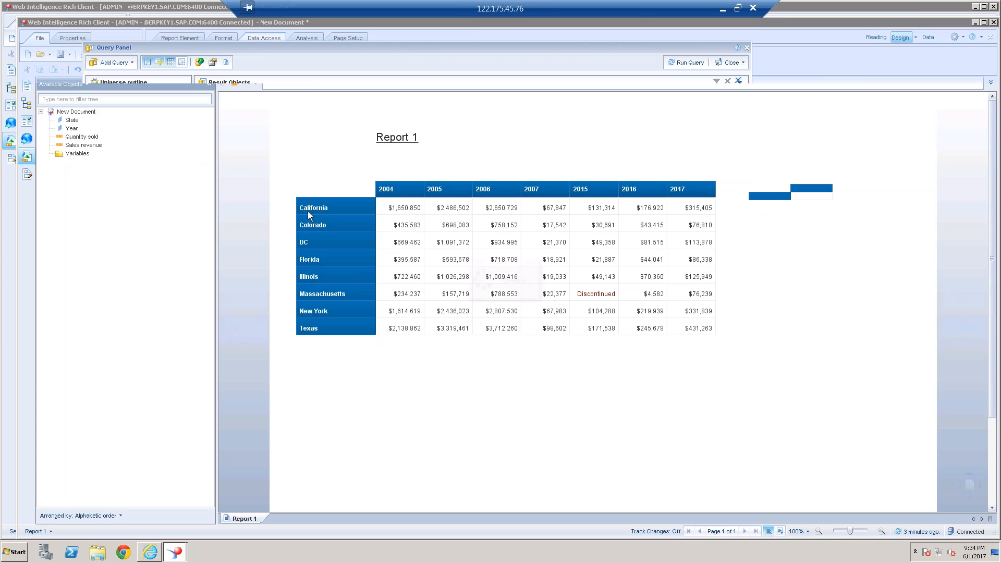
left_click(99, 134)
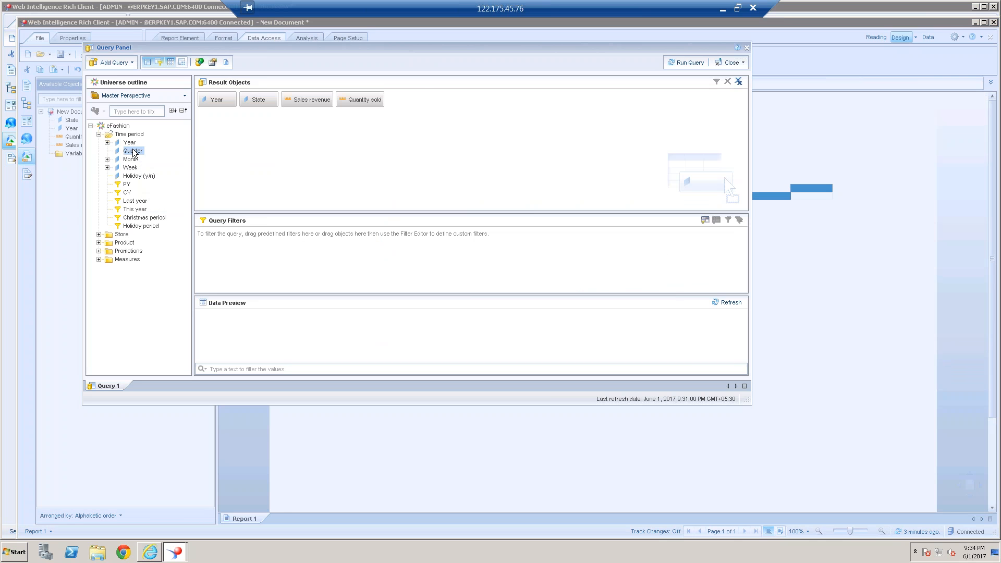
left_click_drag(133, 151, 620, 123)
left_click(693, 63)
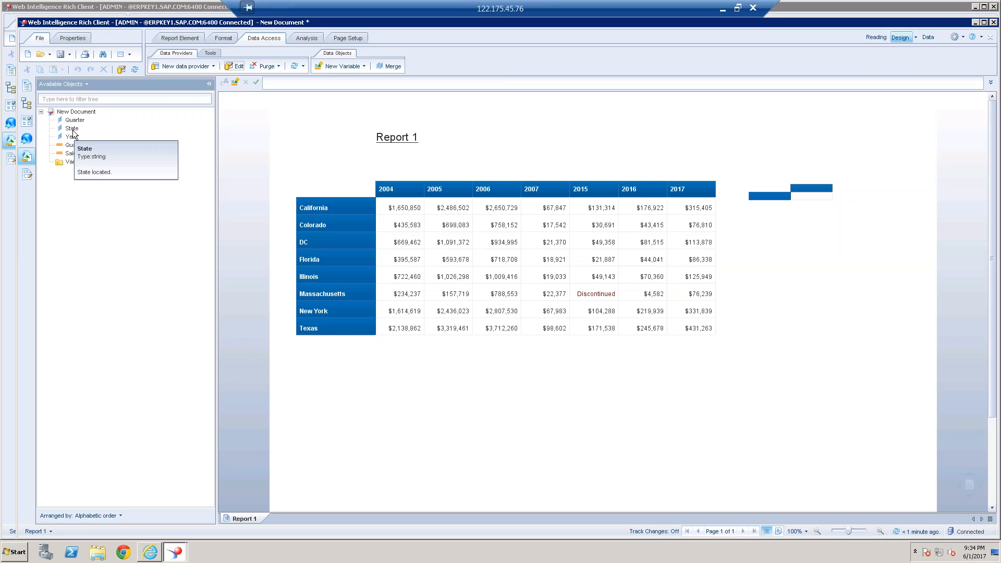
Put State in the new cross table's row header and check the cell size of the original table's State column
left_click(72, 128)
left_click_drag(694, 228, 775, 200)
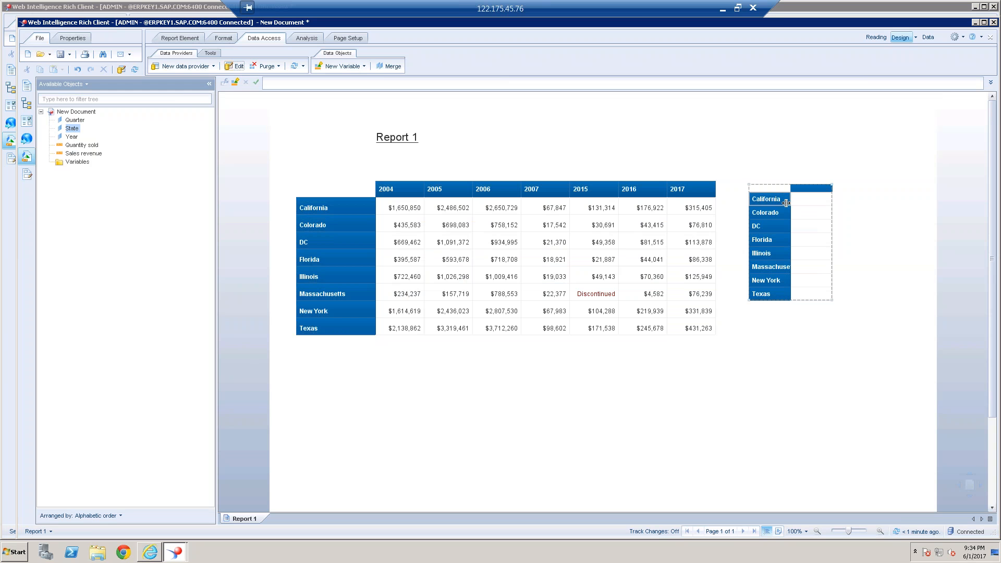
left_click(348, 207)
right_click(349, 208)
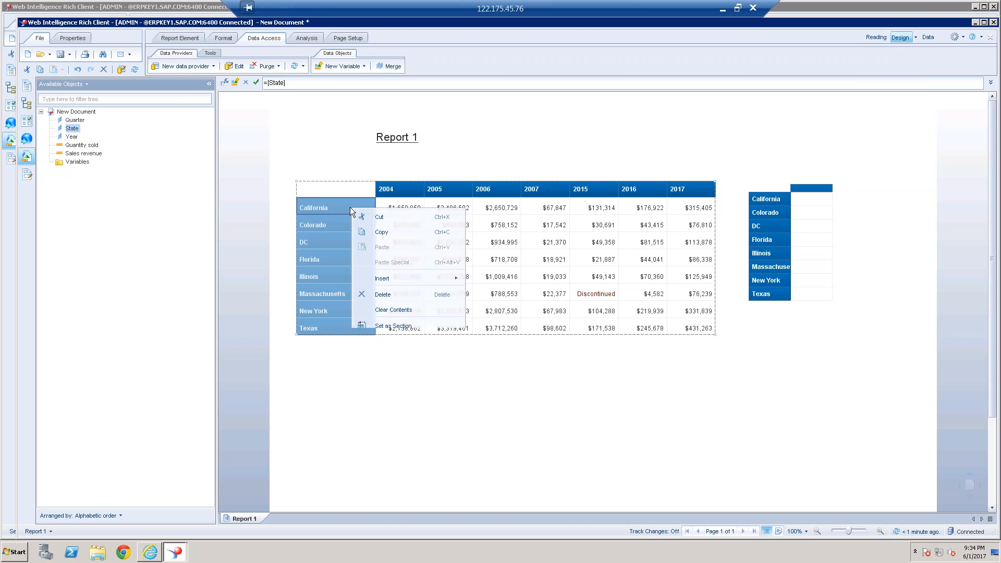
left_click(396, 505)
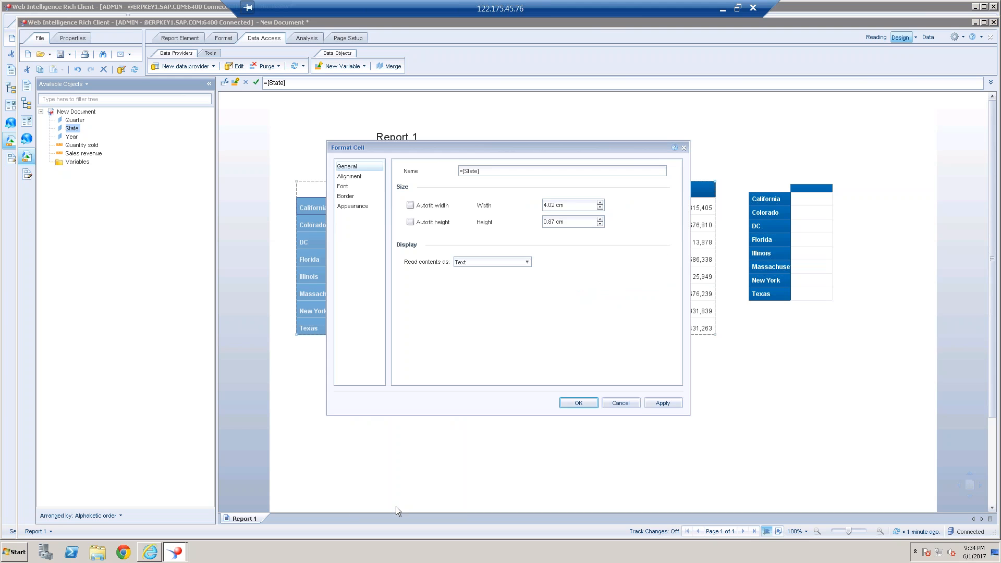
left_click(633, 403)
Set the width of the State cells in the new cross table to 4.02 cm
right_click(760, 225)
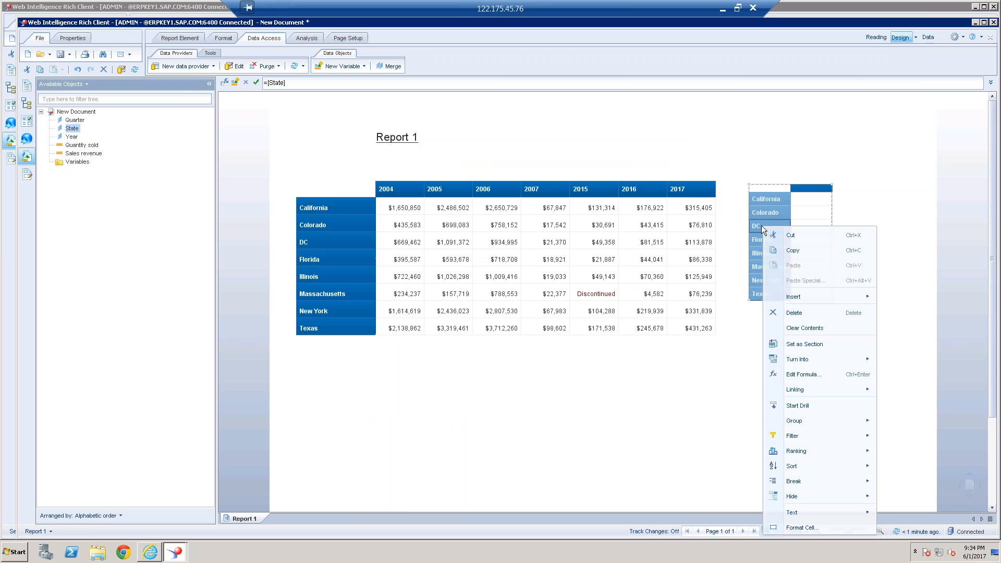
left_click(803, 527)
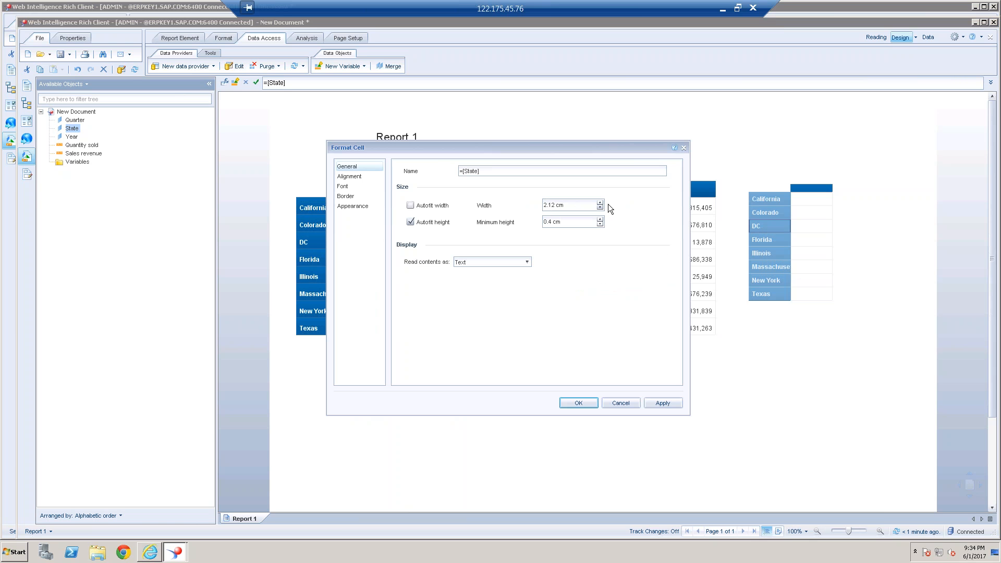
left_click(566, 204)
left_click(546, 204)
key("BackSpace")
type("4")
key("BackSpace")
key("BackSpace")
type("02")
left_click(580, 401)
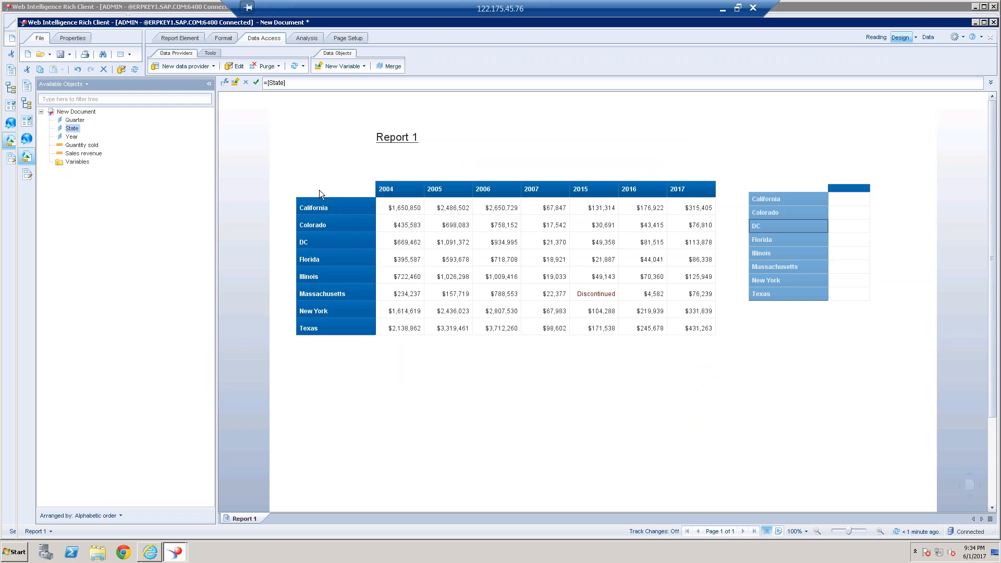
Check the original State cells' height, turn off autofit height for the new table's State cells, and set their height to 0.87 cm
left_click(353, 256)
right_click(352, 253)
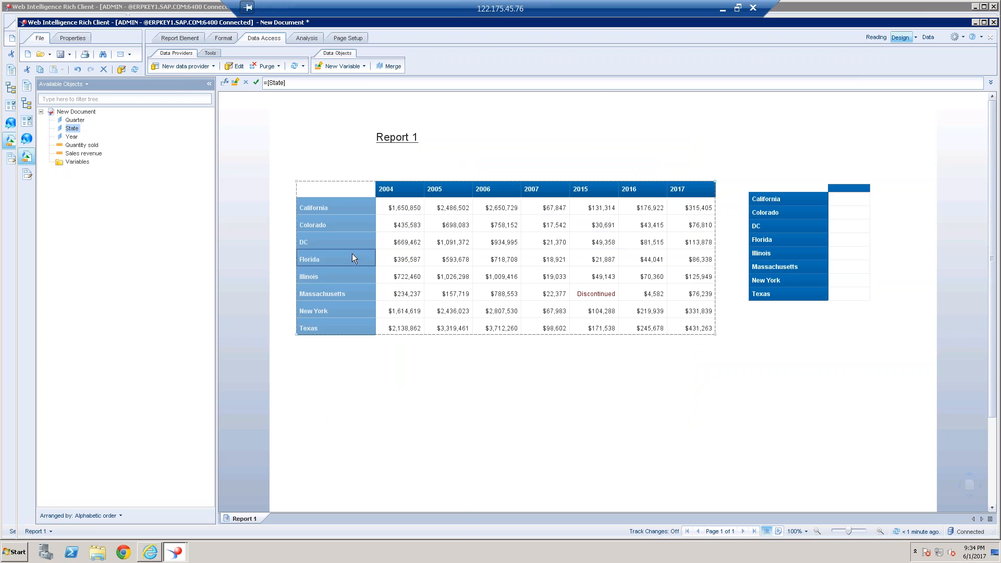
left_click(392, 553)
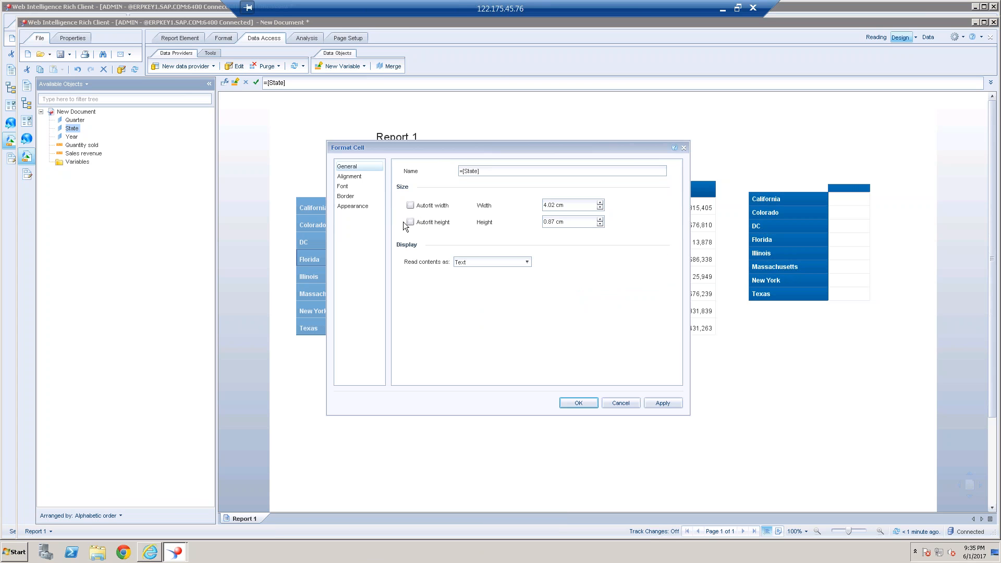
left_click(630, 402)
left_click(802, 253)
right_click(801, 251)
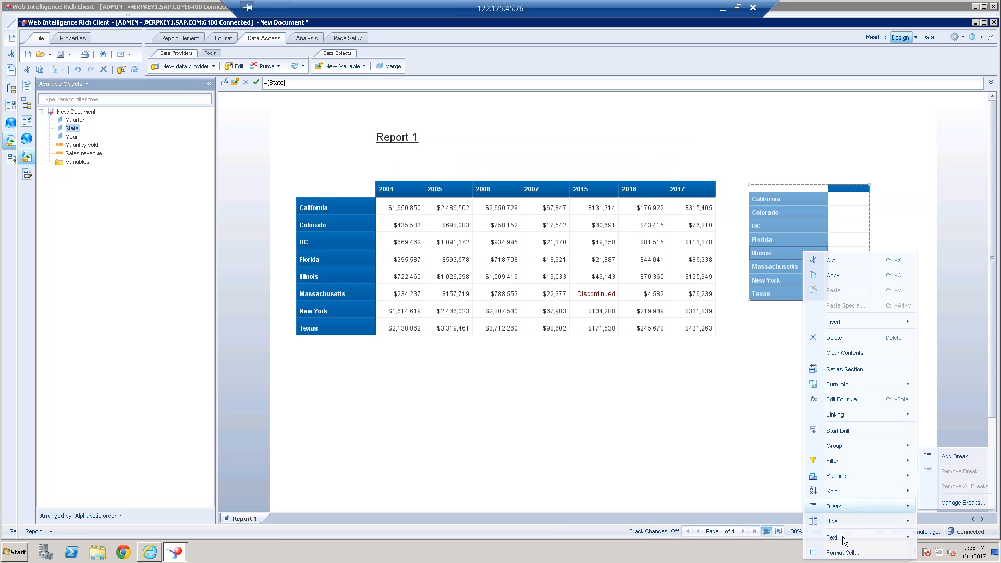
left_click(842, 553)
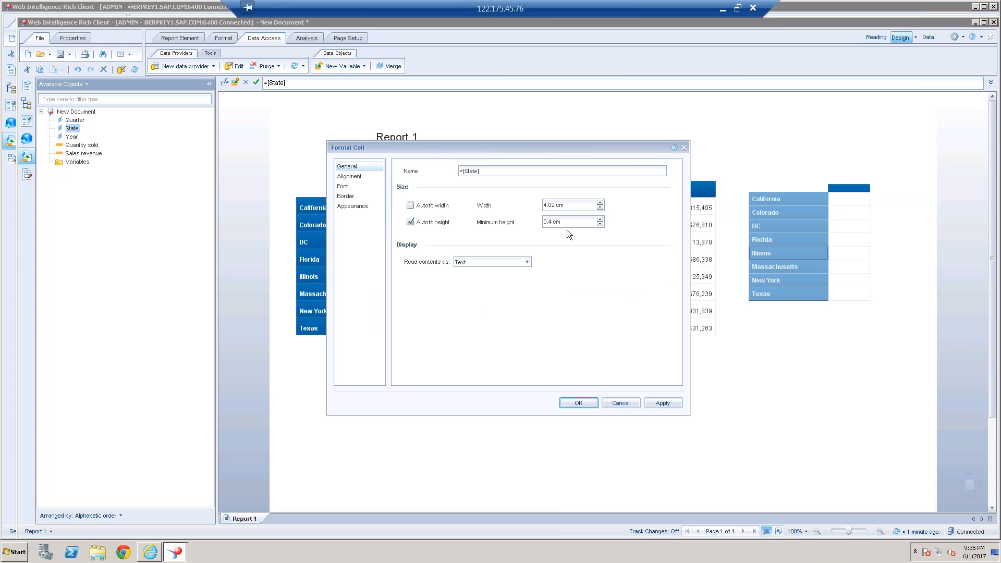
left_click(411, 222)
left_click(569, 222)
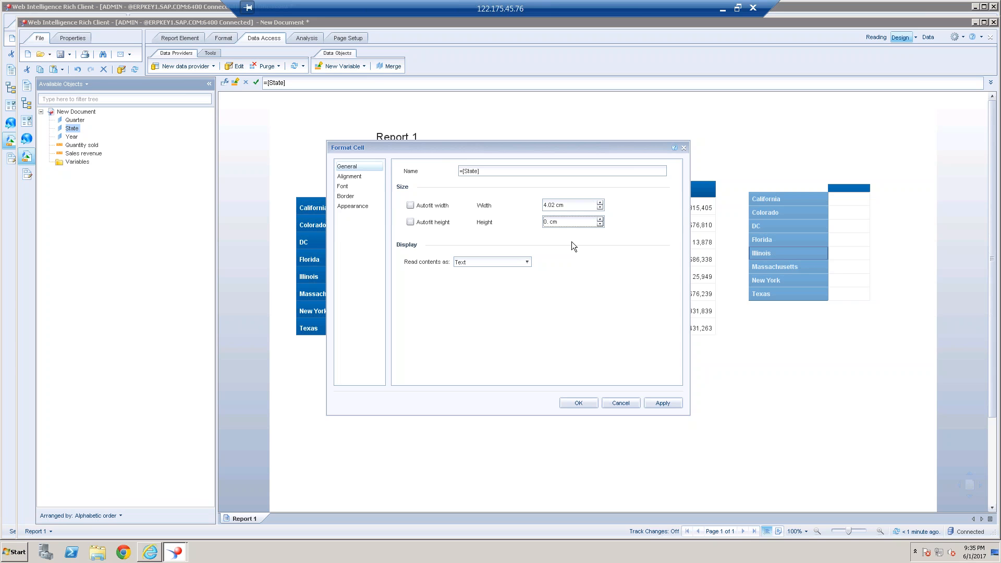
left_click(584, 402)
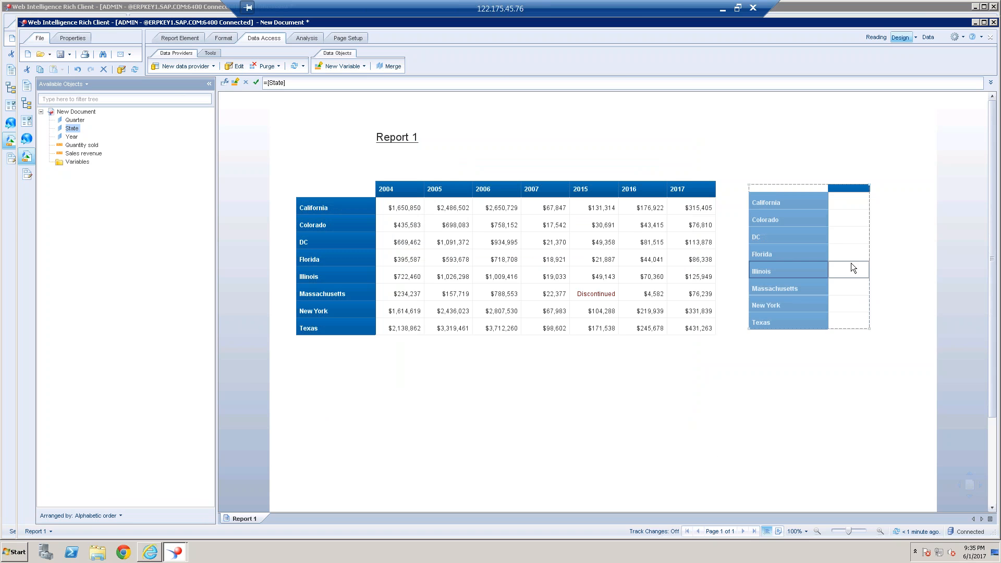
Add Quarter as the new cross table's column headings and Sales revenue as its body values
left_click(413, 197)
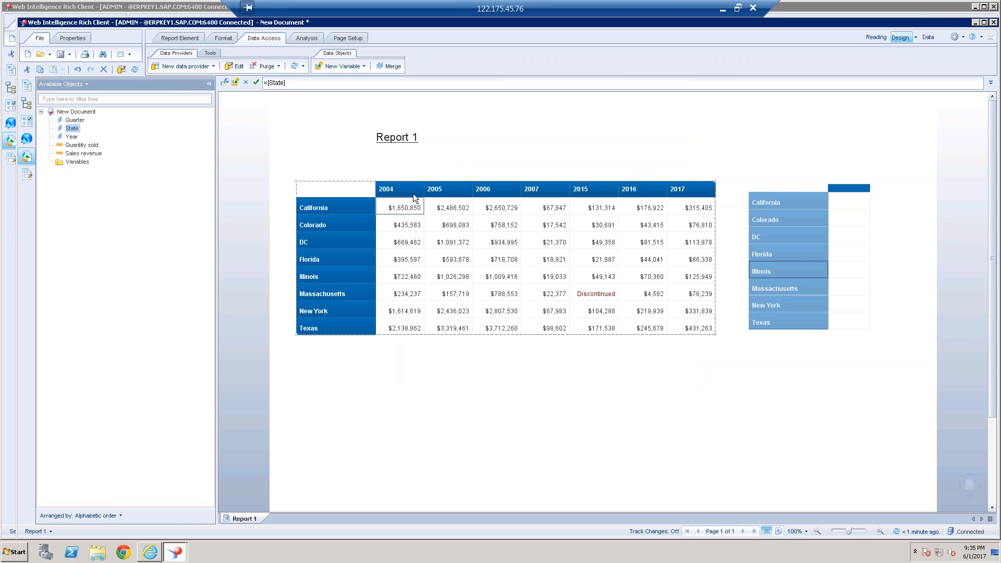
left_click(411, 190)
left_click_drag(78, 120, 852, 187)
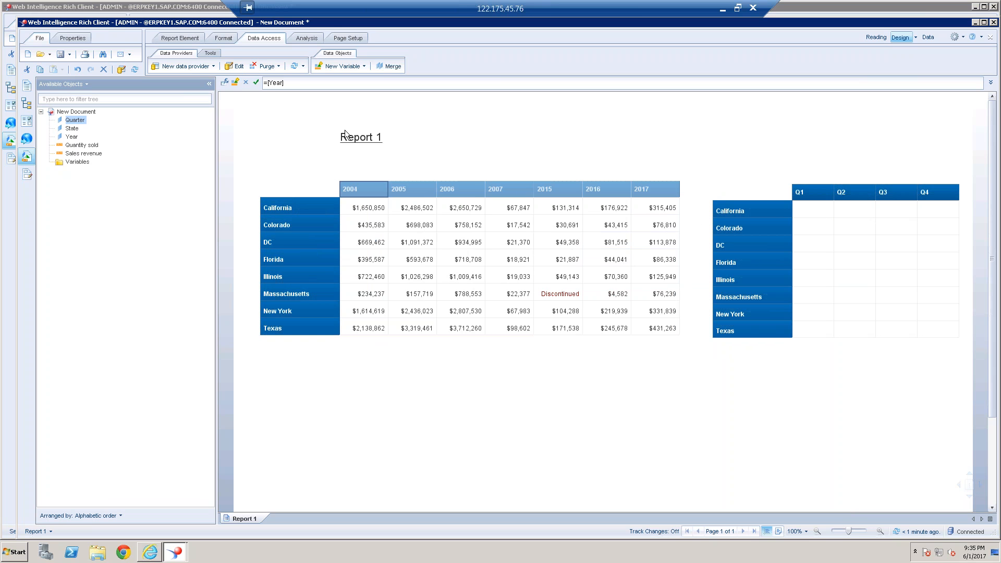
left_click(90, 154)
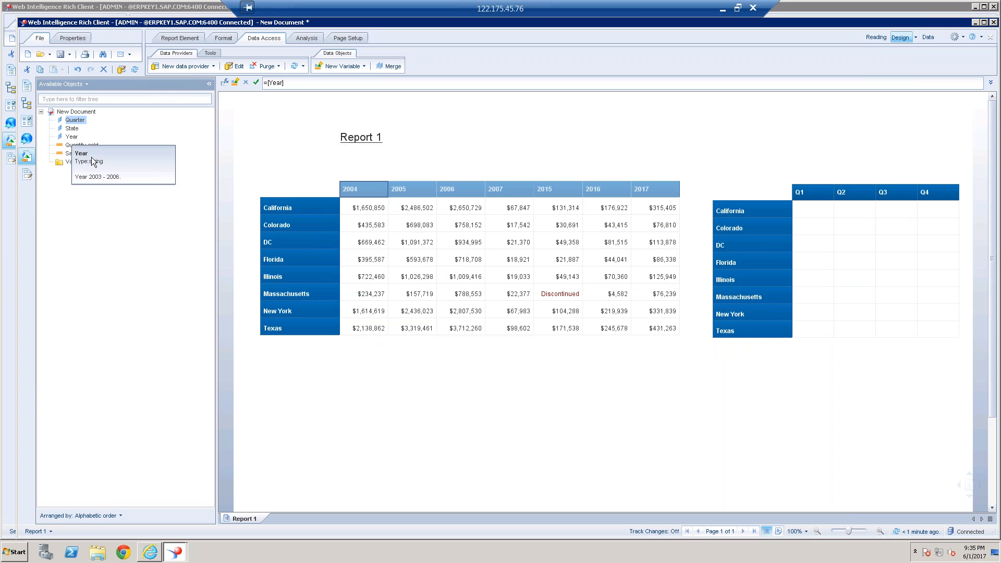
left_click_drag(517, 183, 818, 211)
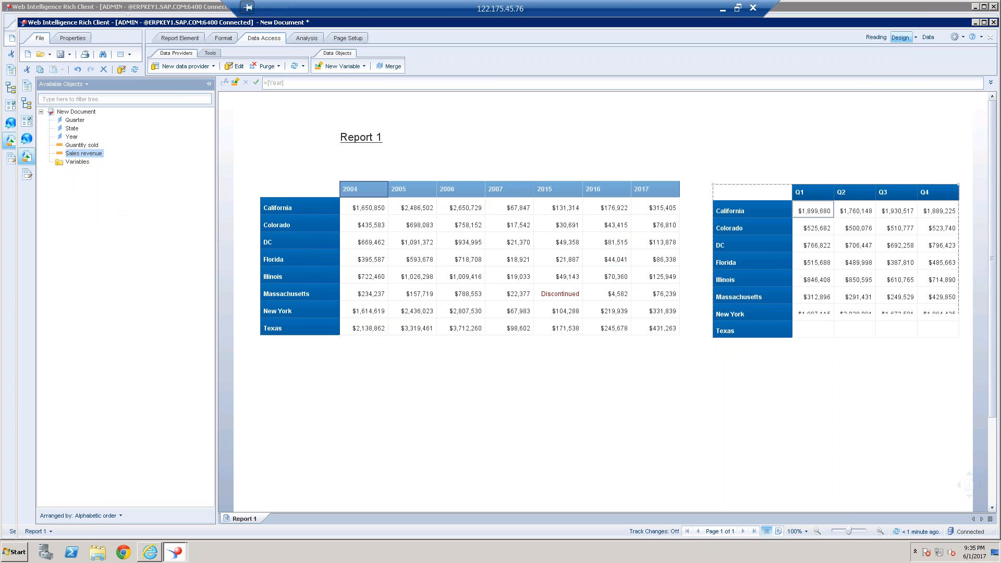
Hide the State dimension in the quarterly cross table
right_click(740, 243)
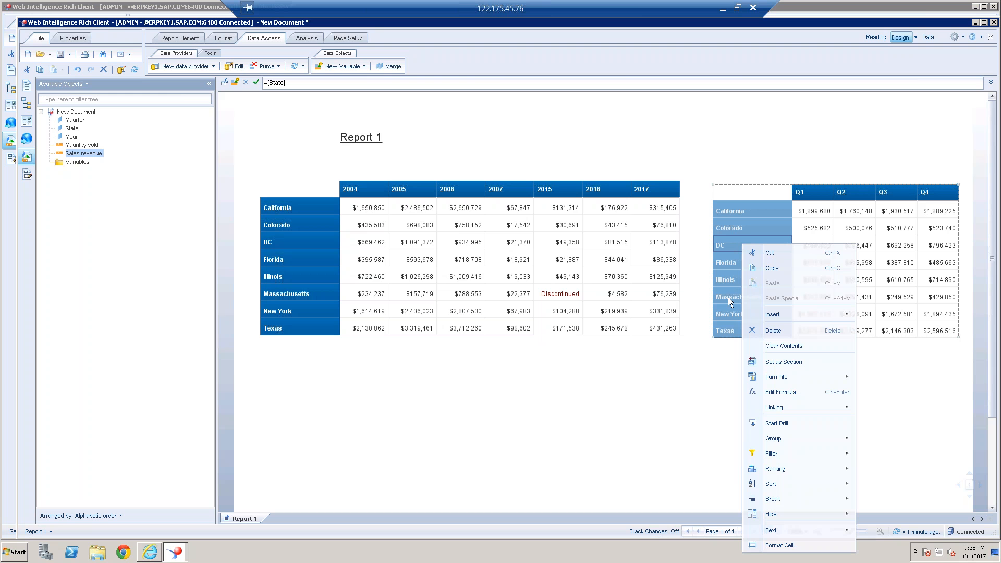
left_click(284, 242)
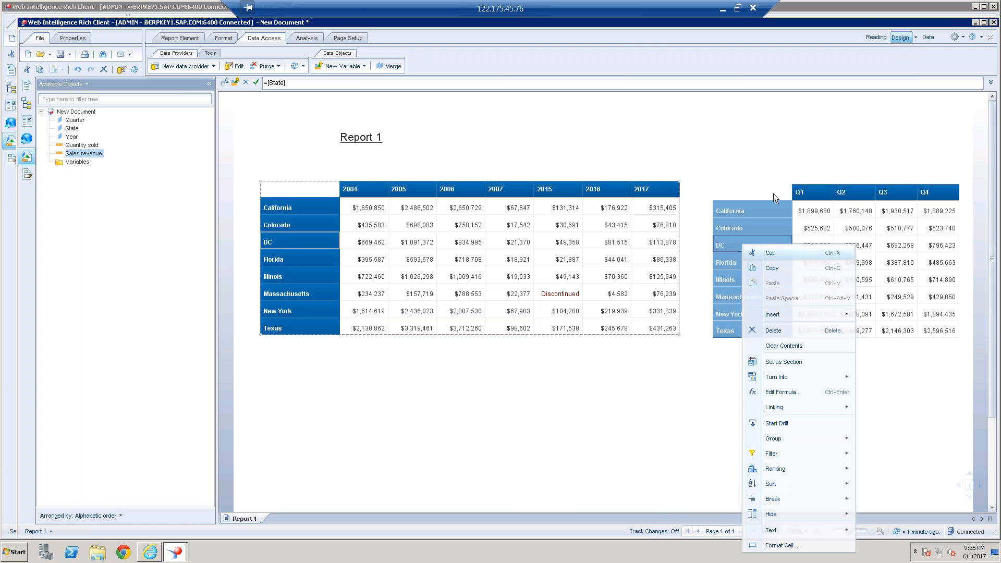
mouse_move(784, 512)
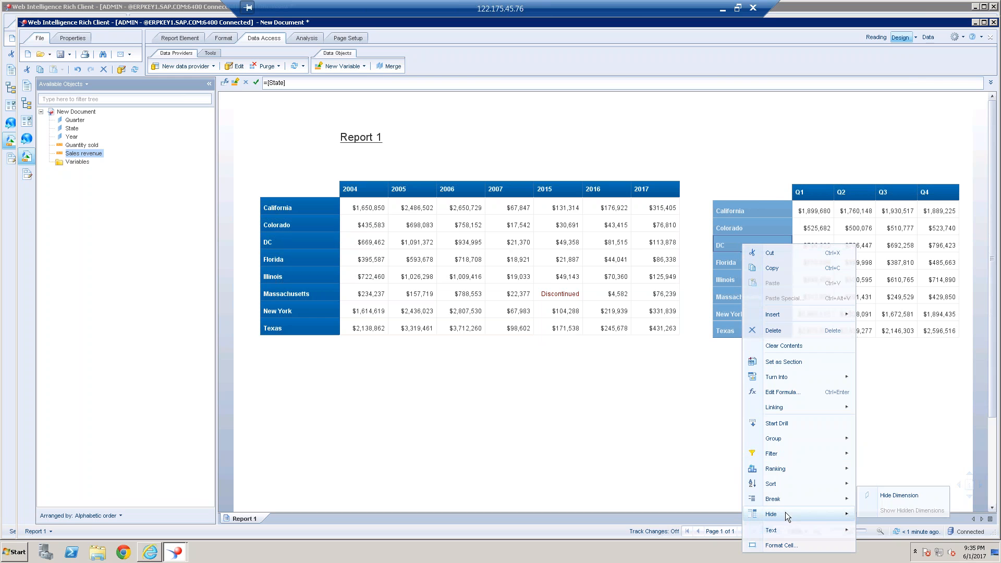
left_click(890, 499)
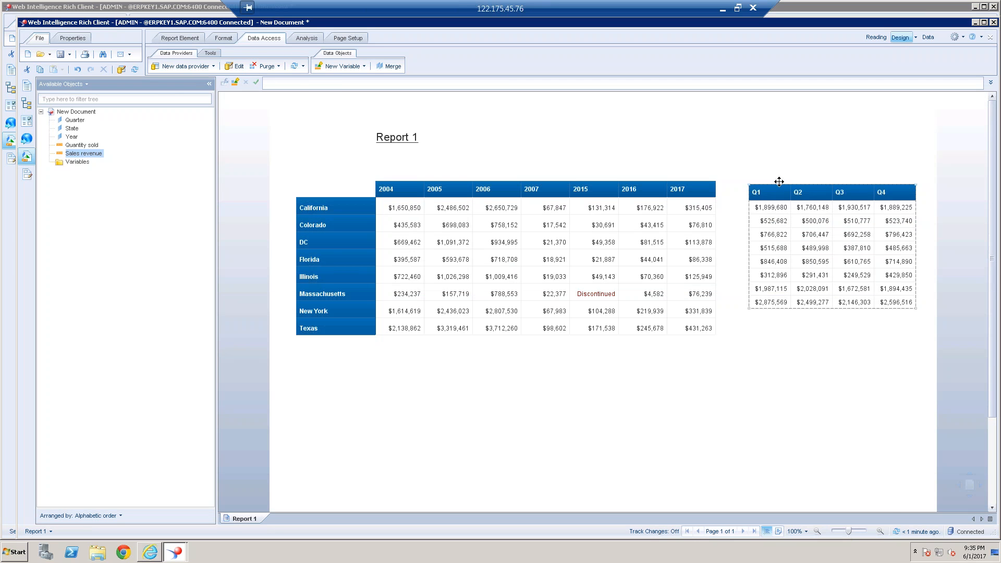
Turn off autofit height for the quarterly table's Sales revenue cells and set their height to 0.87 cm
right_click(777, 221)
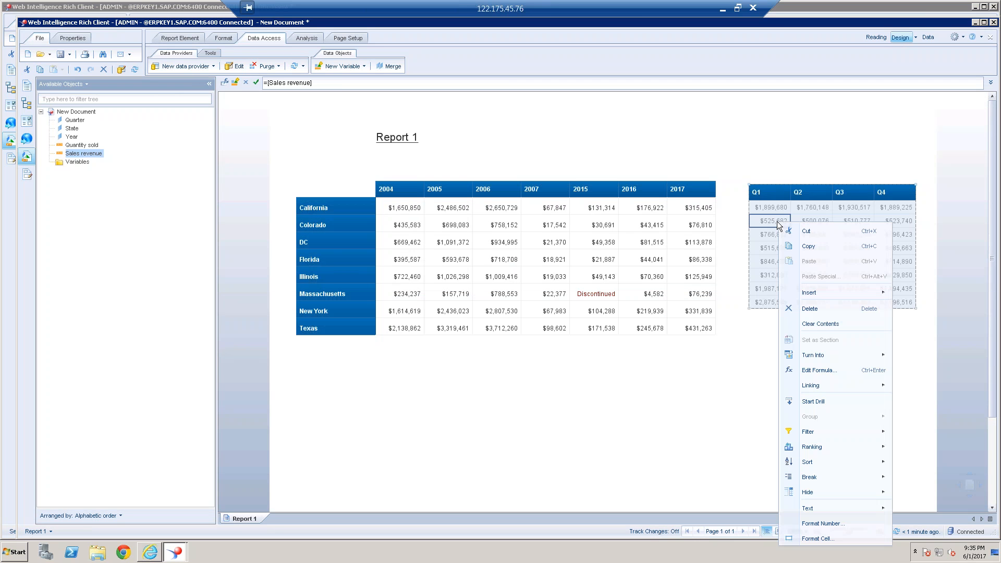
left_click(823, 536)
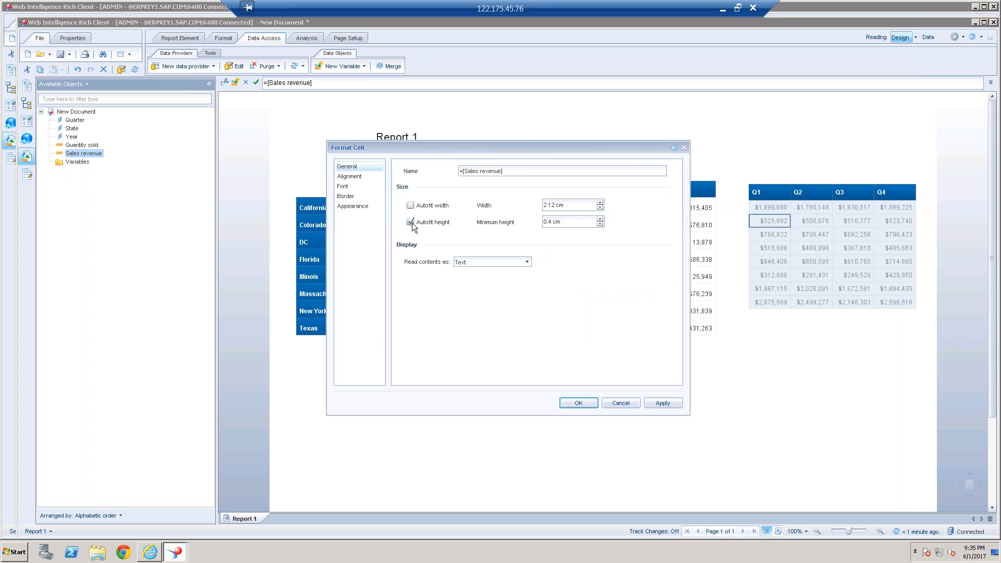
left_click(410, 222)
left_click(573, 225)
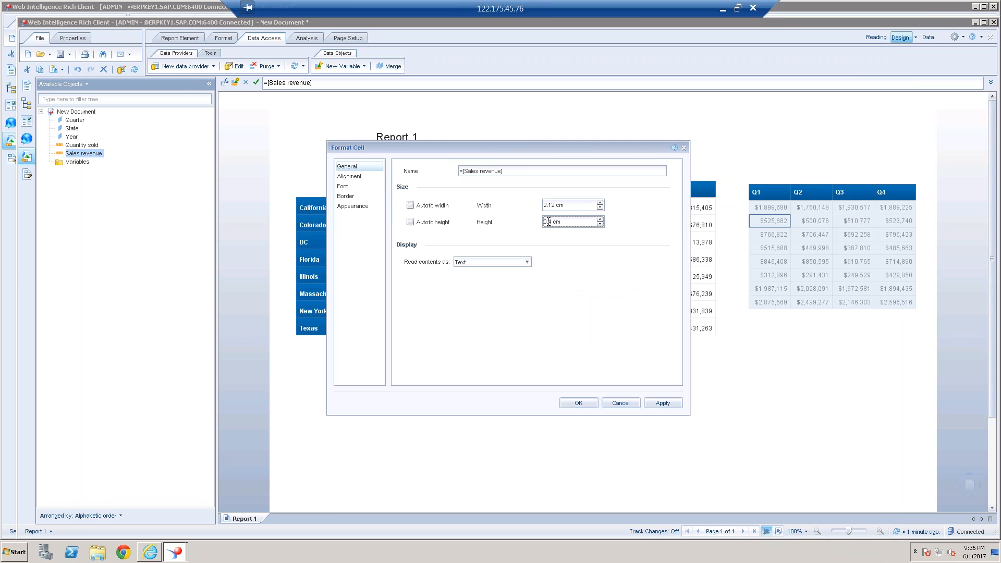
key("Right")
key("Right")
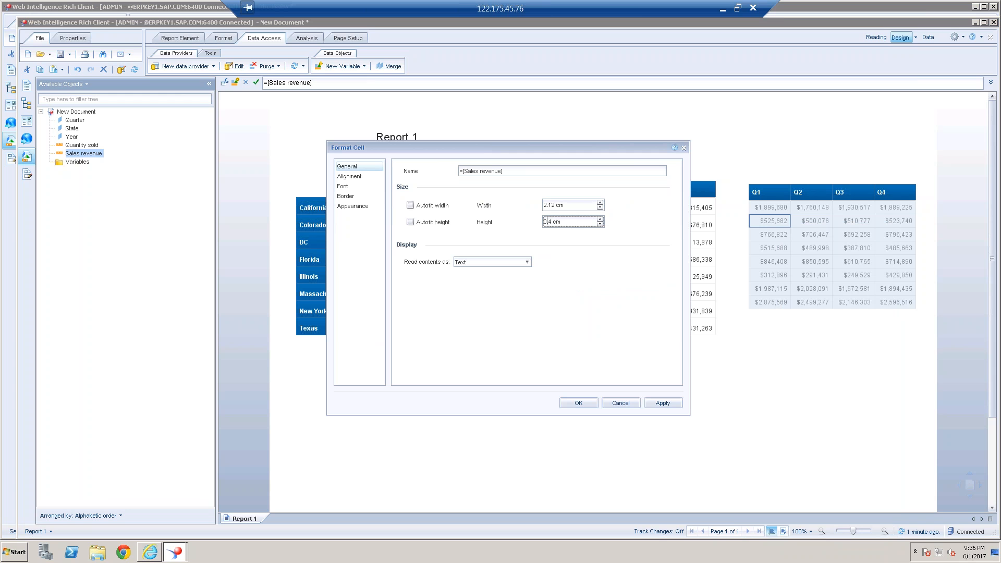
type("87.")
key("Delete")
key("BackSpace")
type("7")
left_click(578, 404)
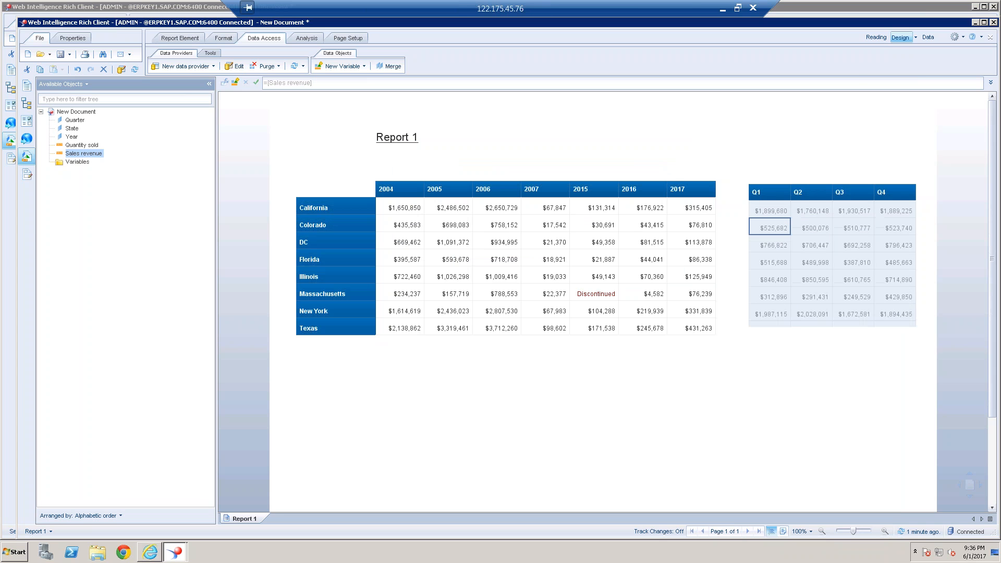
left_click(671, 403)
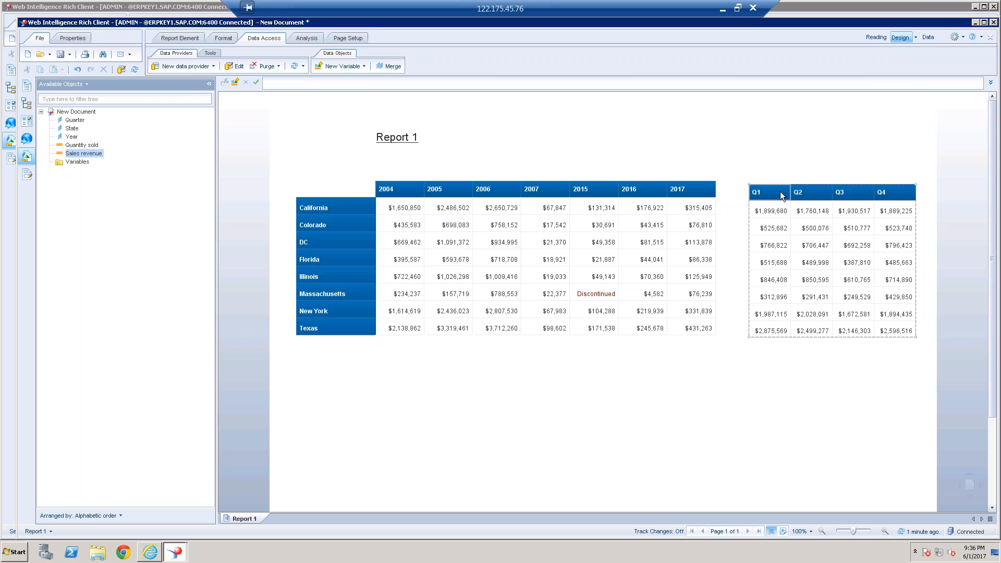
Move the quarterly cross table flush against the 2017 column with its rows level with the yearly table, and check the alignment
left_click_drag(768, 187, 741, 179)
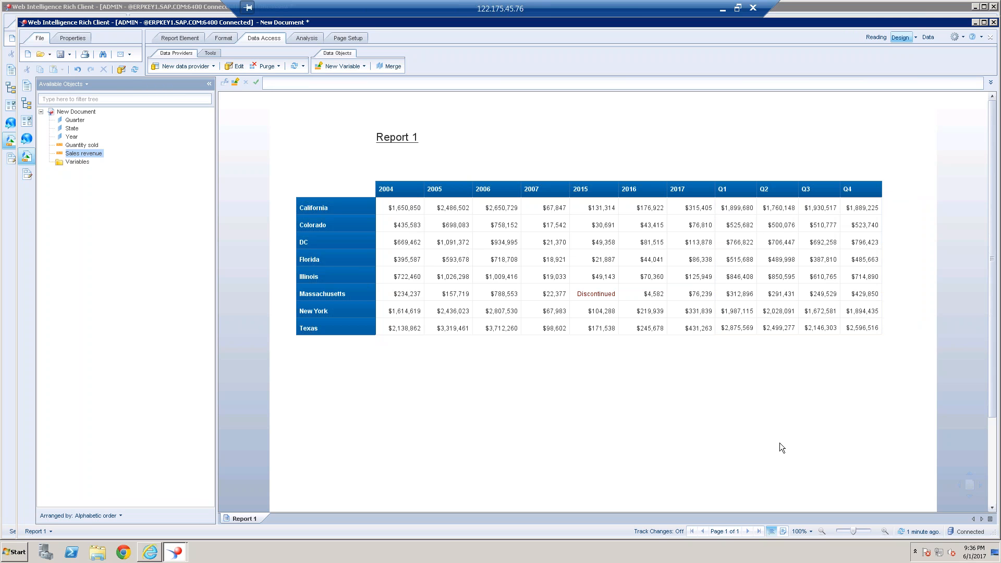
left_click(564, 208)
left_click(717, 193)
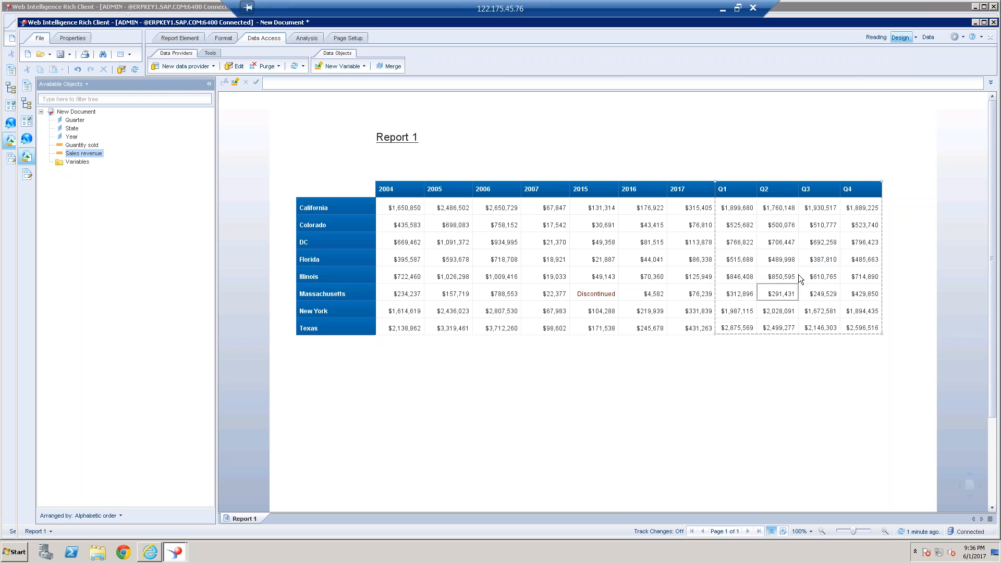
left_click(697, 430)
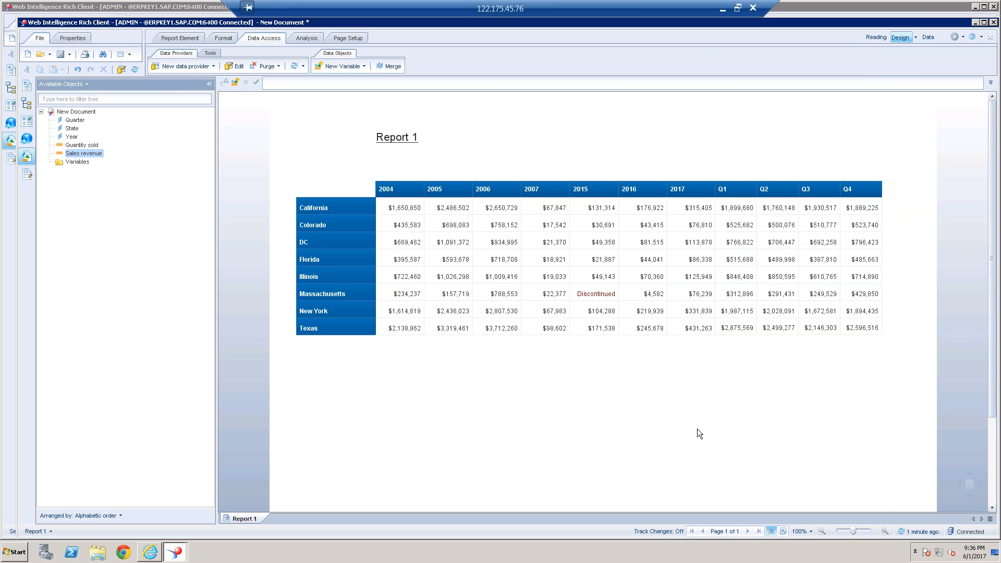
left_click(728, 330)
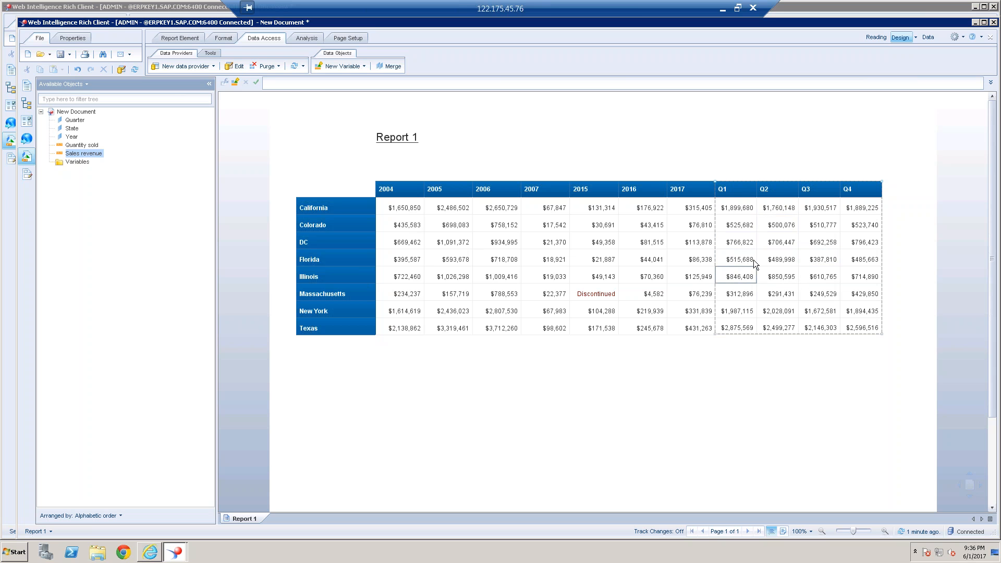
left_click(651, 189)
right_click(646, 183)
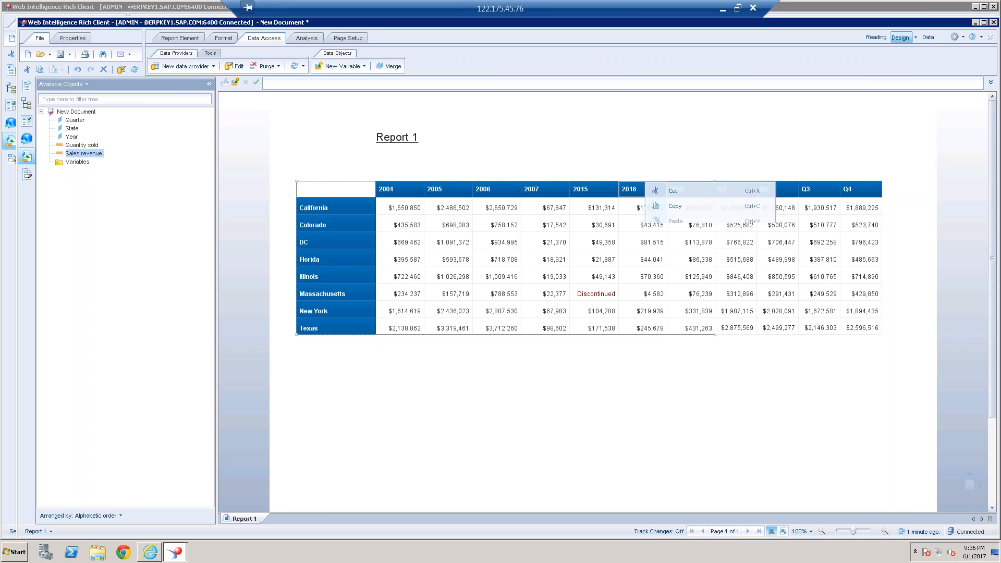
mouse_move(694, 408)
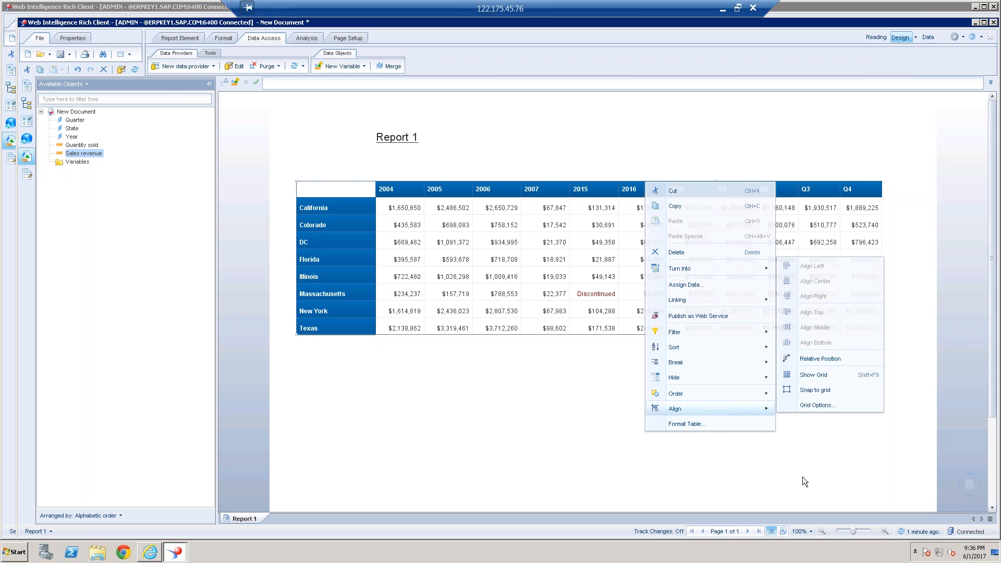
left_click(802, 214)
Set the quarterly cross table's horizontal relative position to 0 cm from the right edge of Block 1
right_click(787, 183)
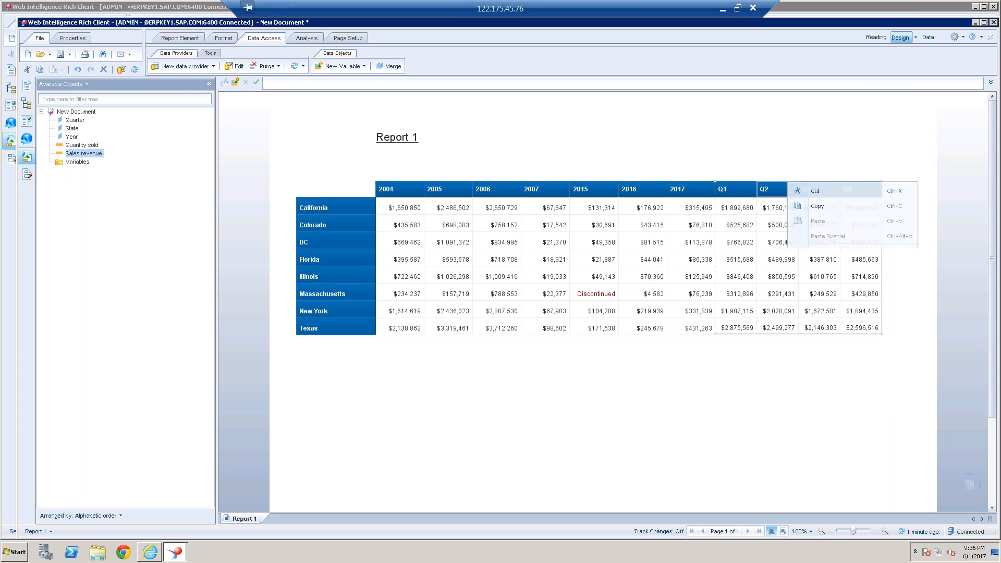
mouse_move(816, 412)
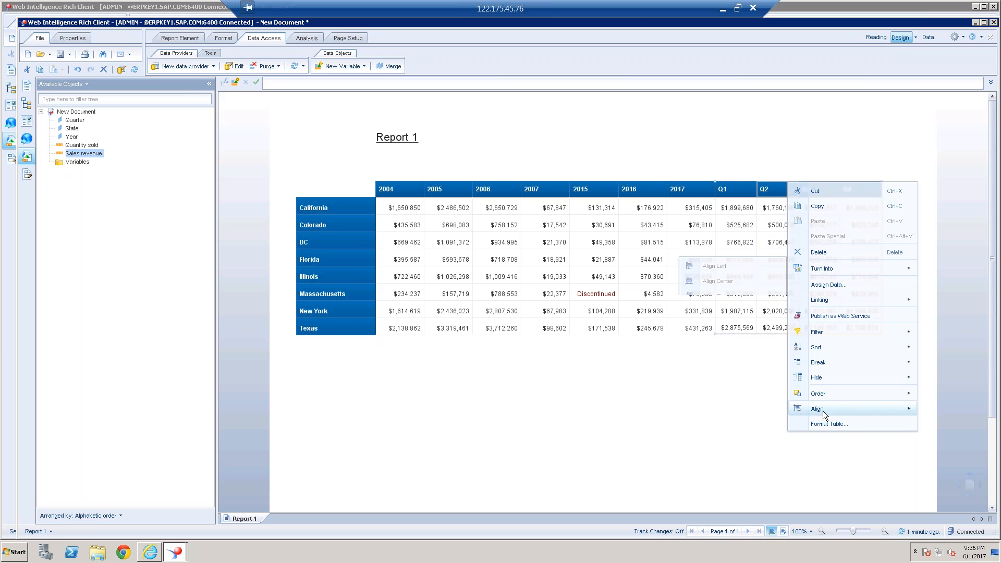
left_click(729, 360)
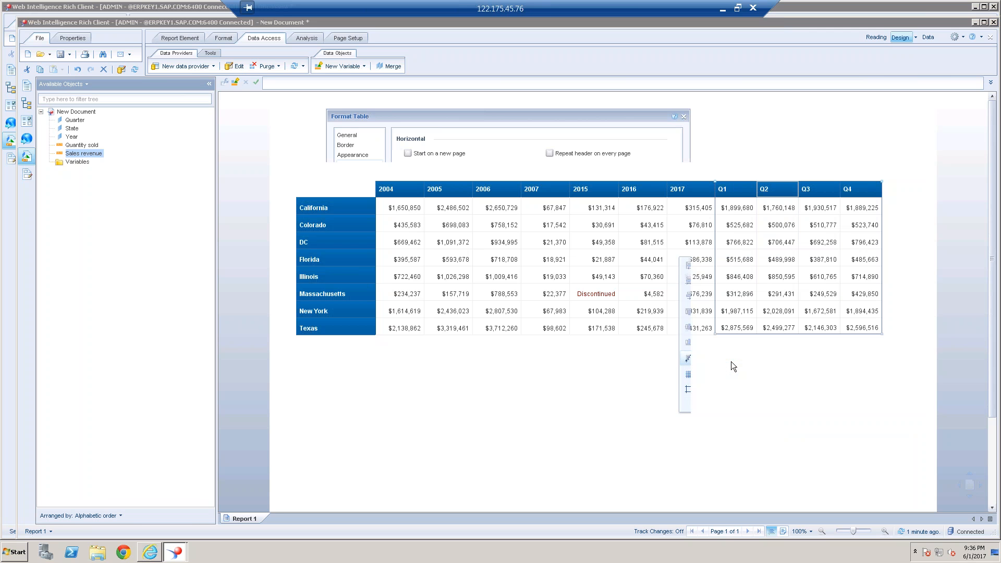
left_click(508, 282)
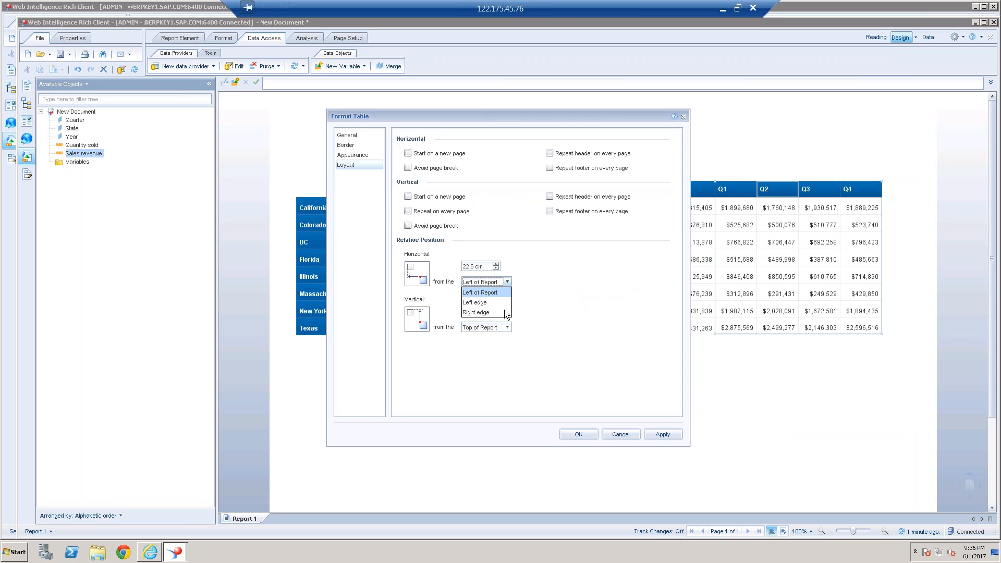
left_click(490, 311)
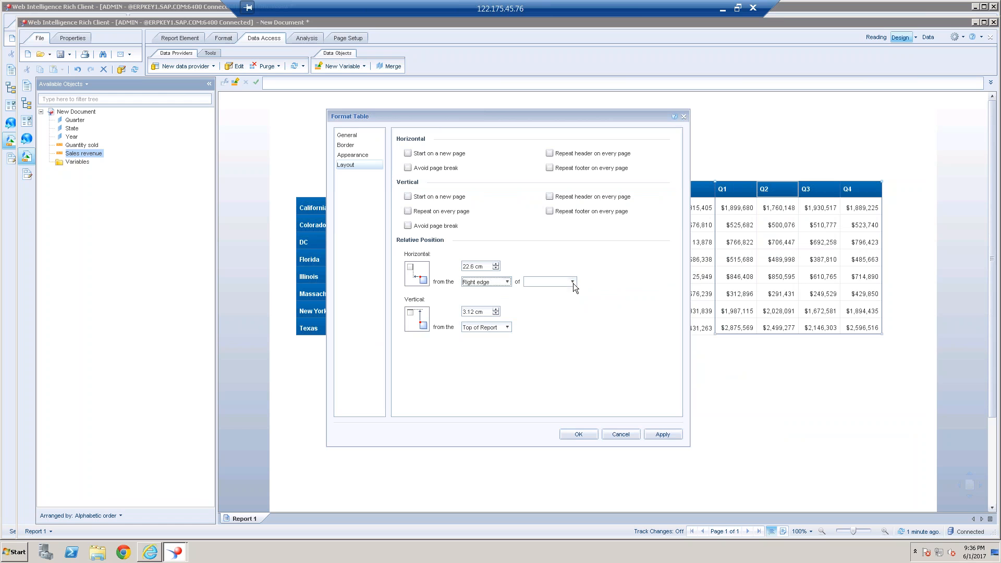
left_click(573, 281)
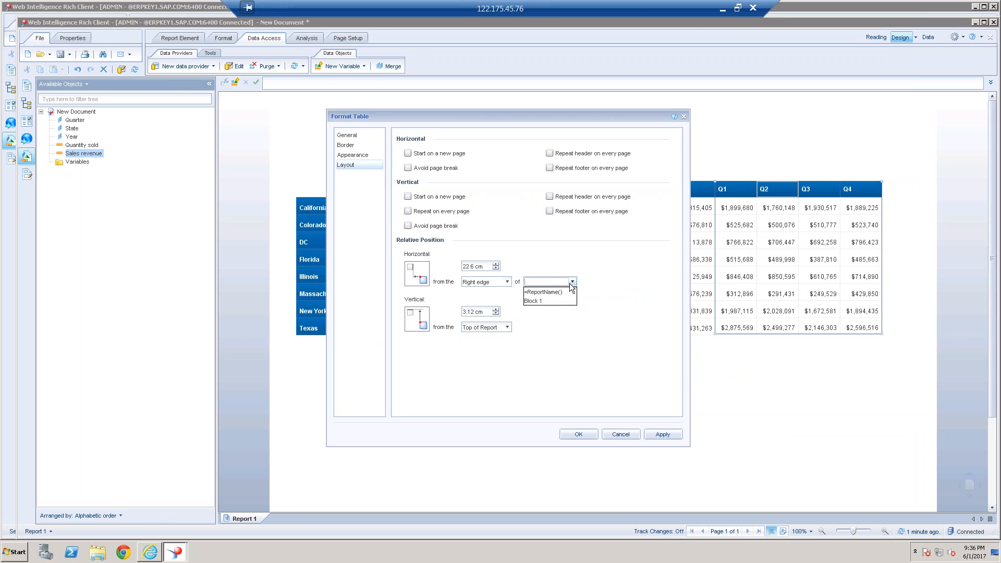
left_click(542, 302)
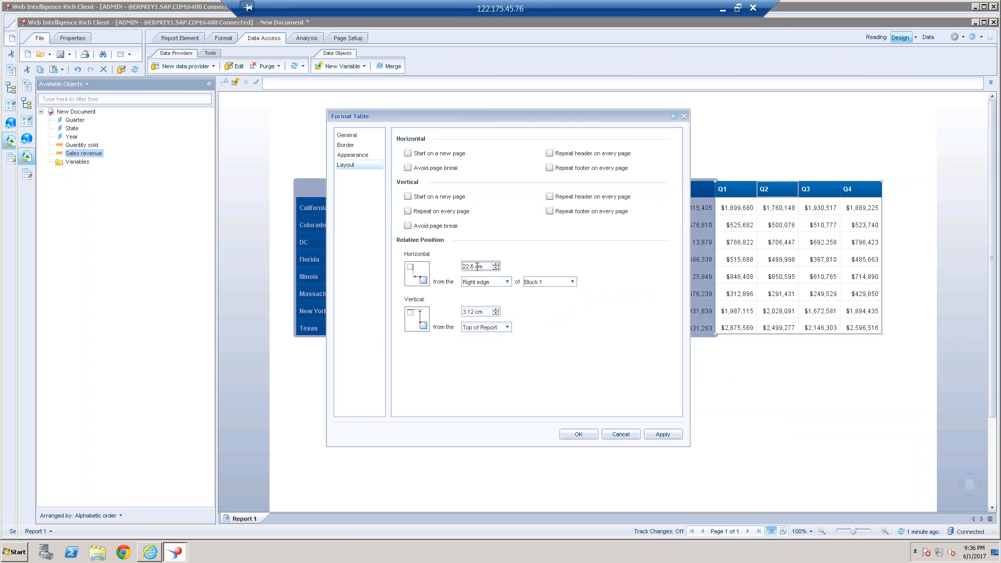
left_click_drag(491, 267, 454, 268)
type("0")
Anchor the quarterly cross table vertically to the top edge of Block 1, try a 0 cm offset, and apply the layout
left_click(507, 328)
left_click(489, 346)
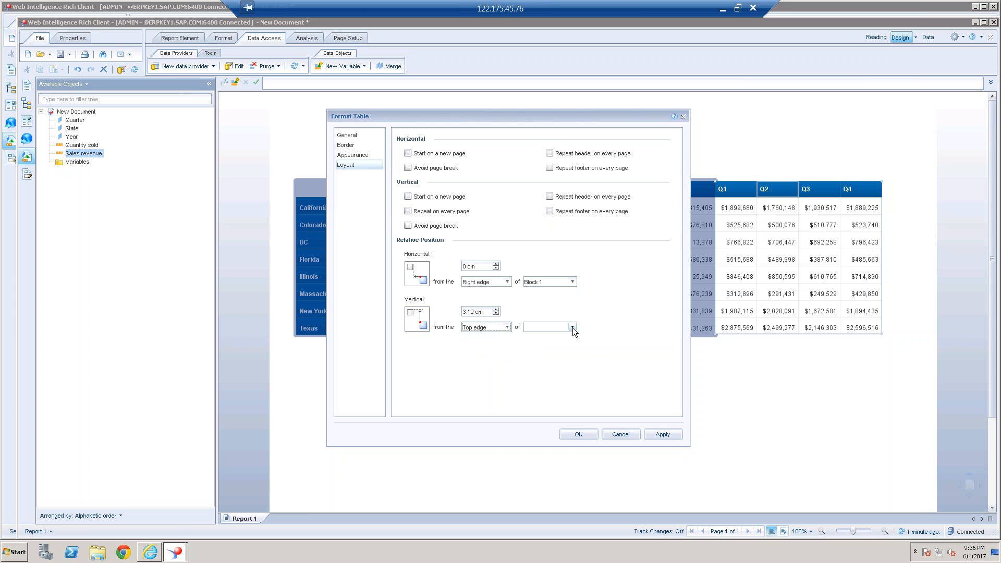
left_click(572, 327)
left_click(548, 344)
left_click_drag(464, 312, 497, 313)
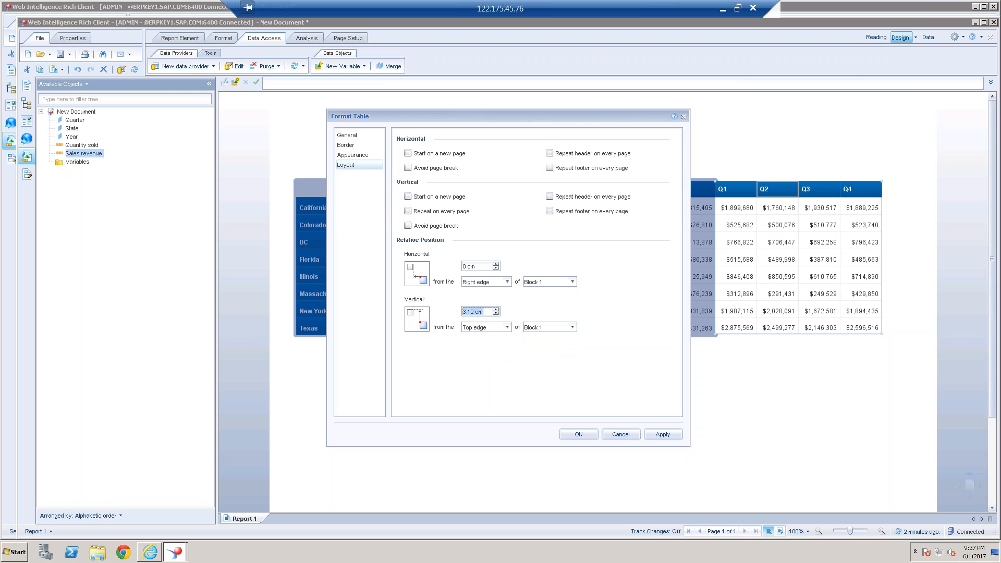
type("0")
left_click(579, 434)
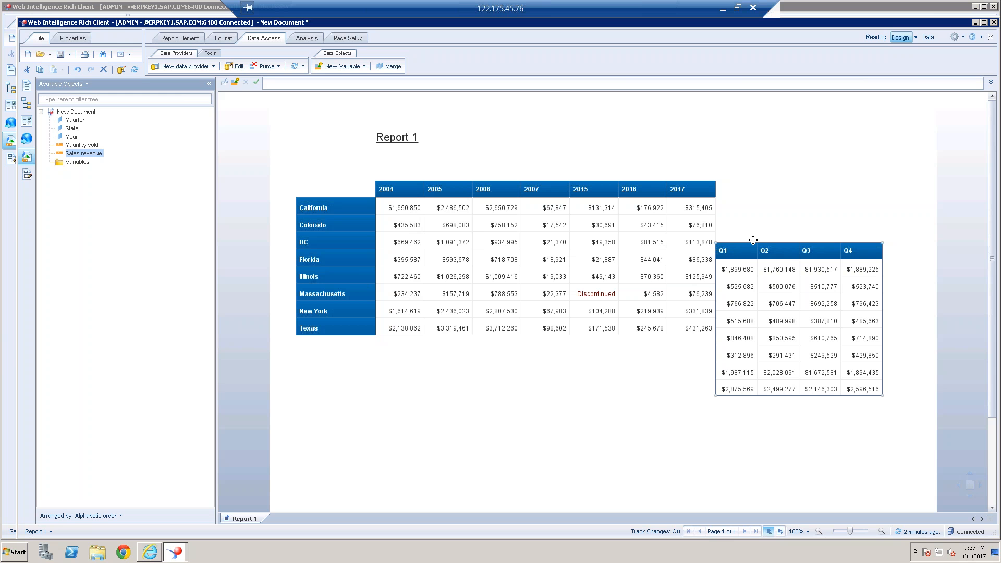
left_click(744, 260)
right_click(741, 241)
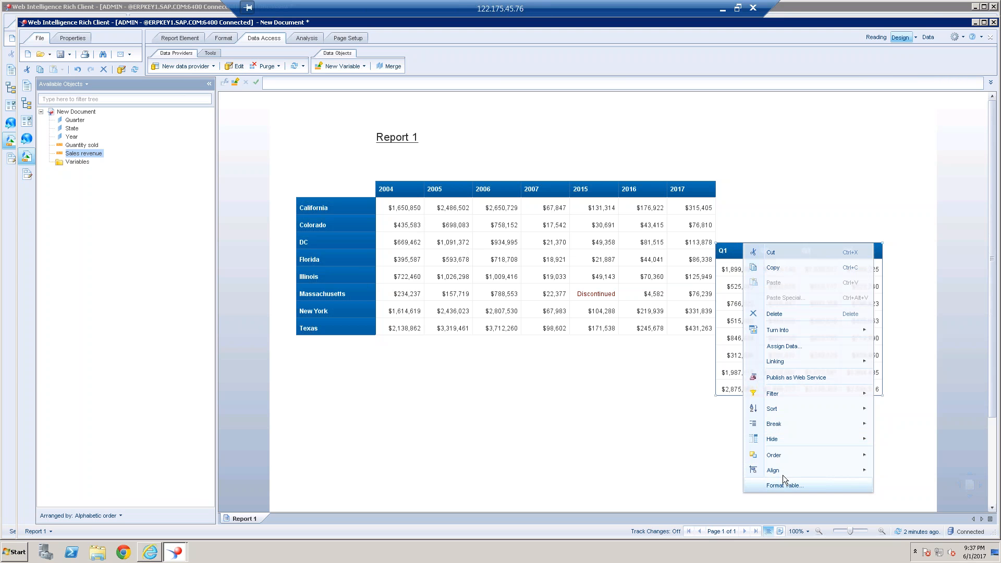
left_click(784, 485)
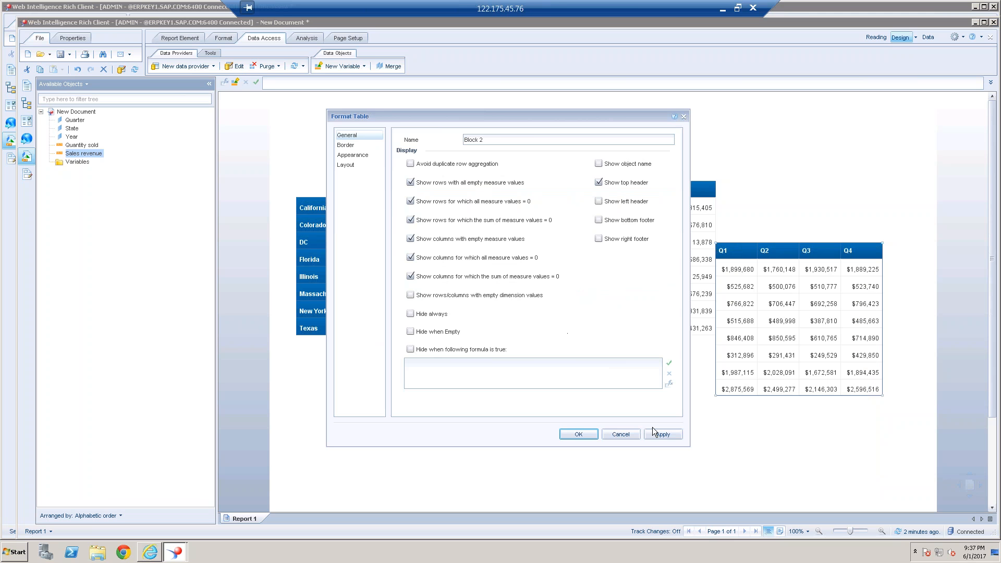
left_click(633, 436)
Set the quarterly cross table's vertical offset from Block 1's top edge to 0 cm and apply it
right_click(753, 239)
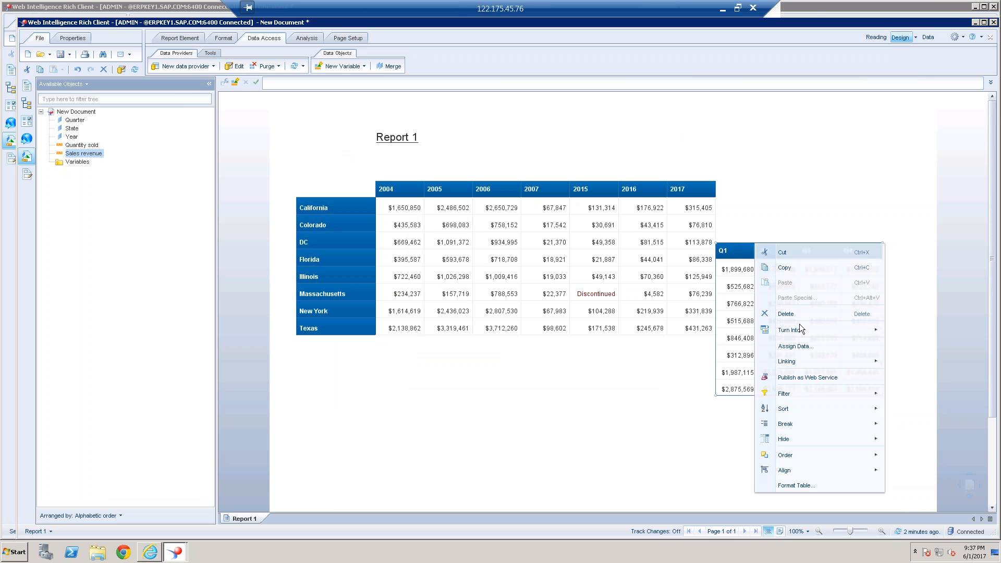
mouse_move(796, 455)
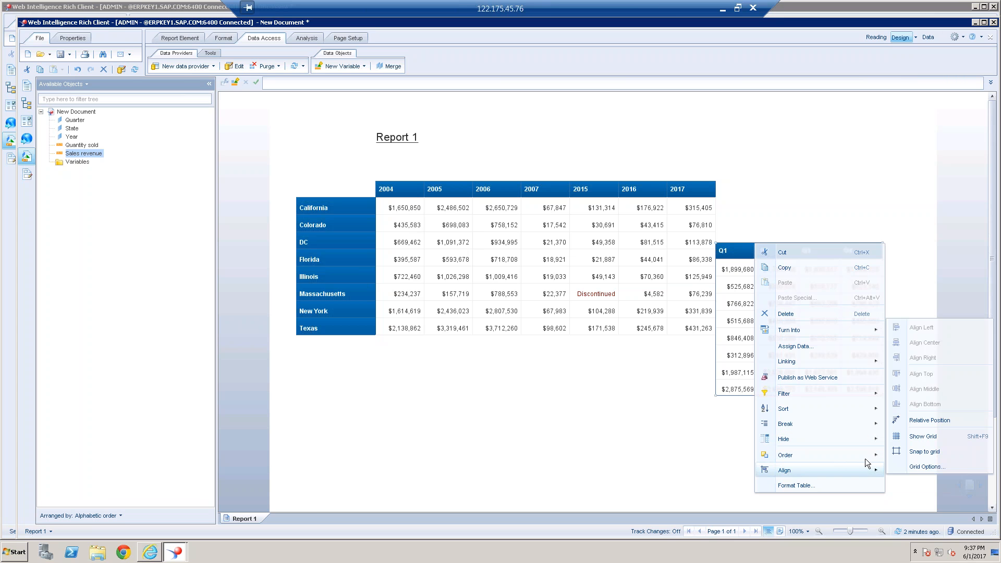
left_click(933, 420)
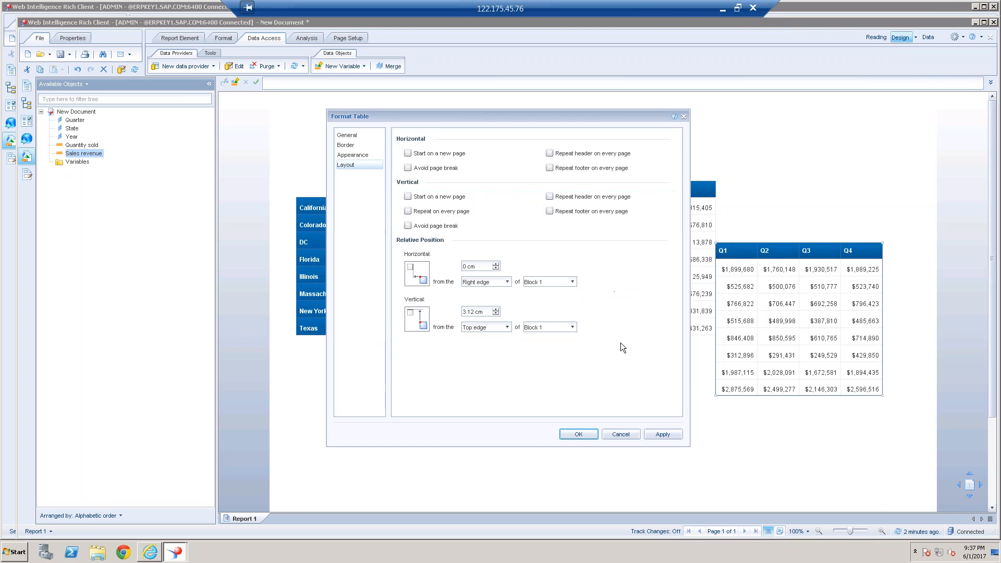
left_click(487, 311)
key("ctrl+a")
type("0")
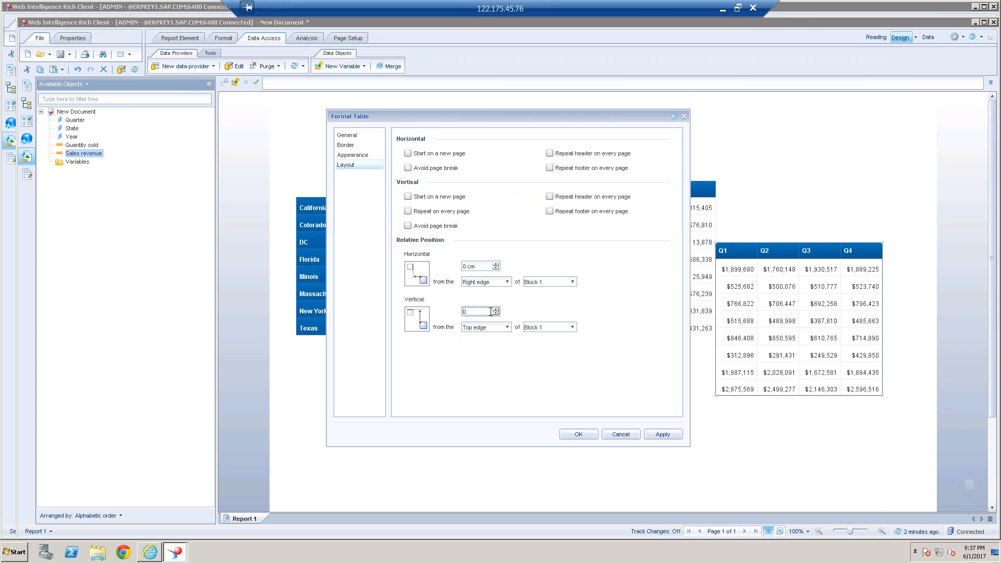
left_click(579, 434)
left_click(623, 455)
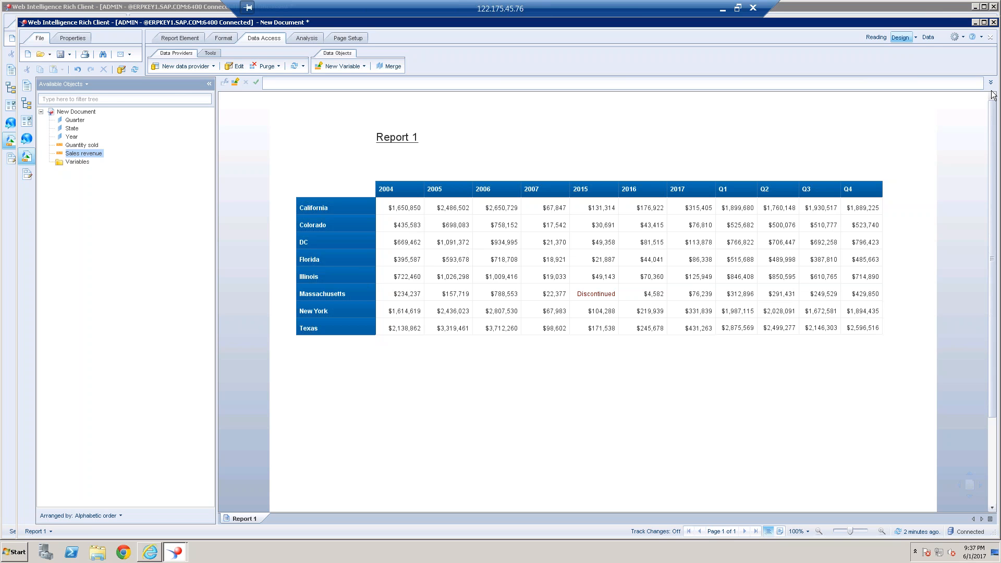
left_click(974, 36)
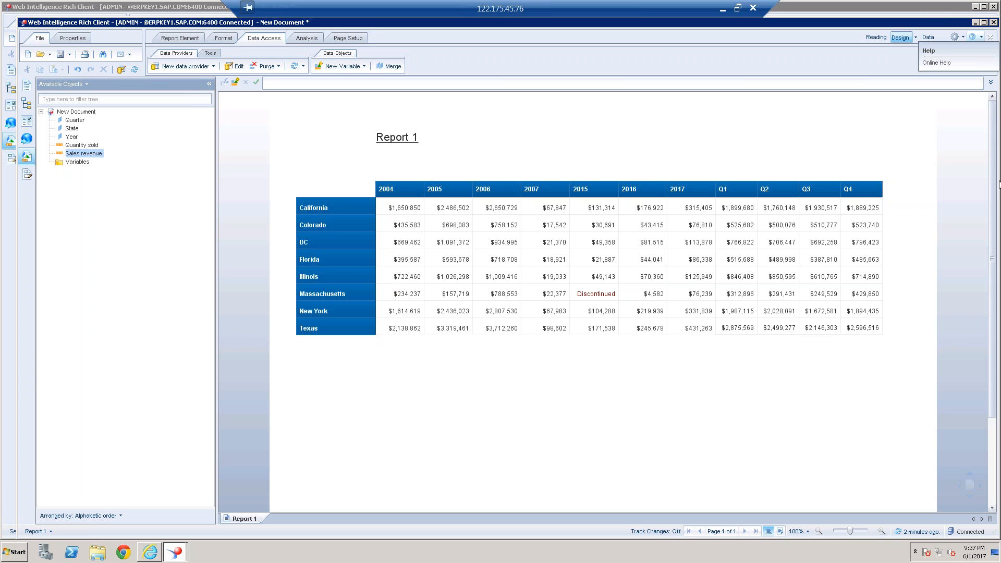
left_click(936, 378)
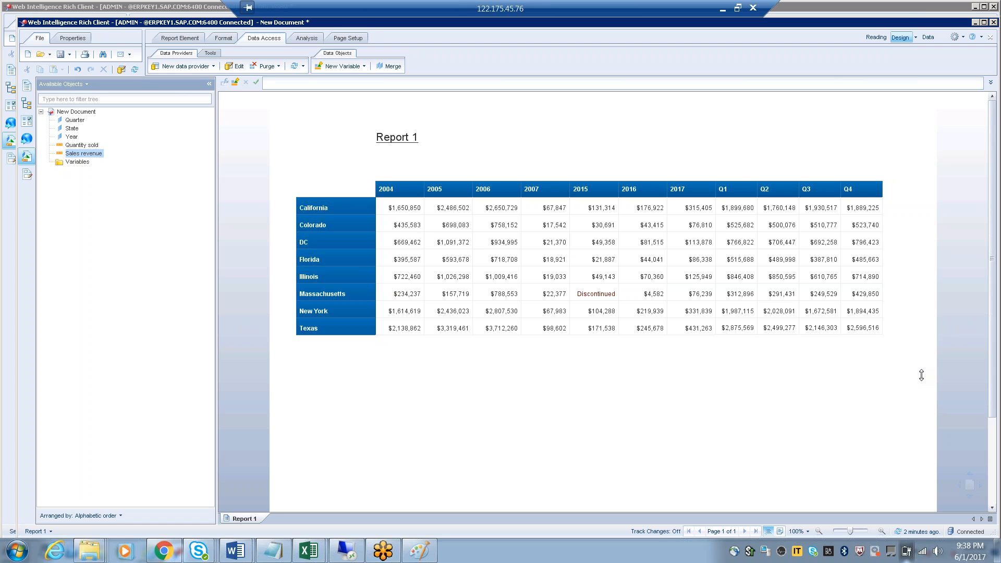
left_click(744, 211)
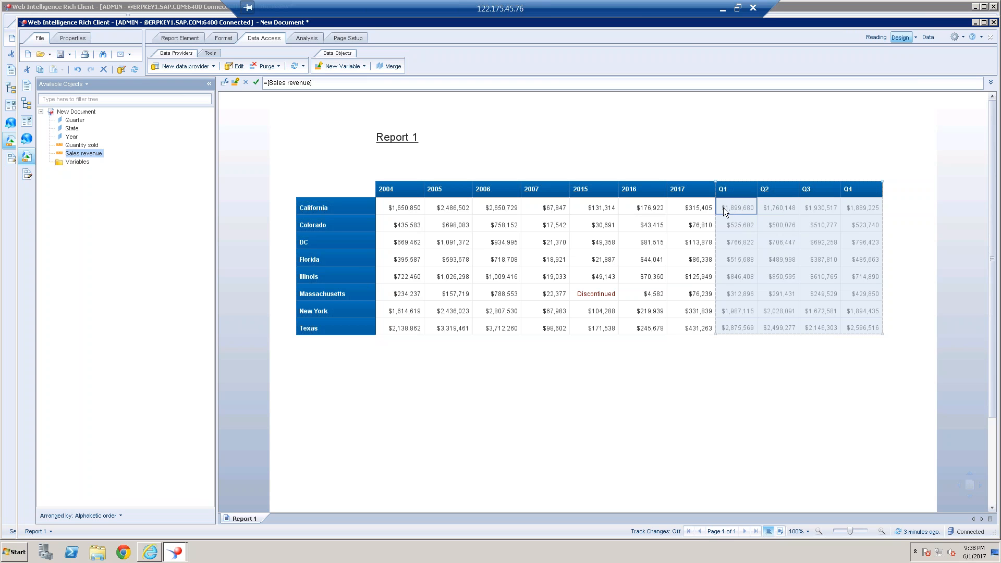
left_click(676, 475)
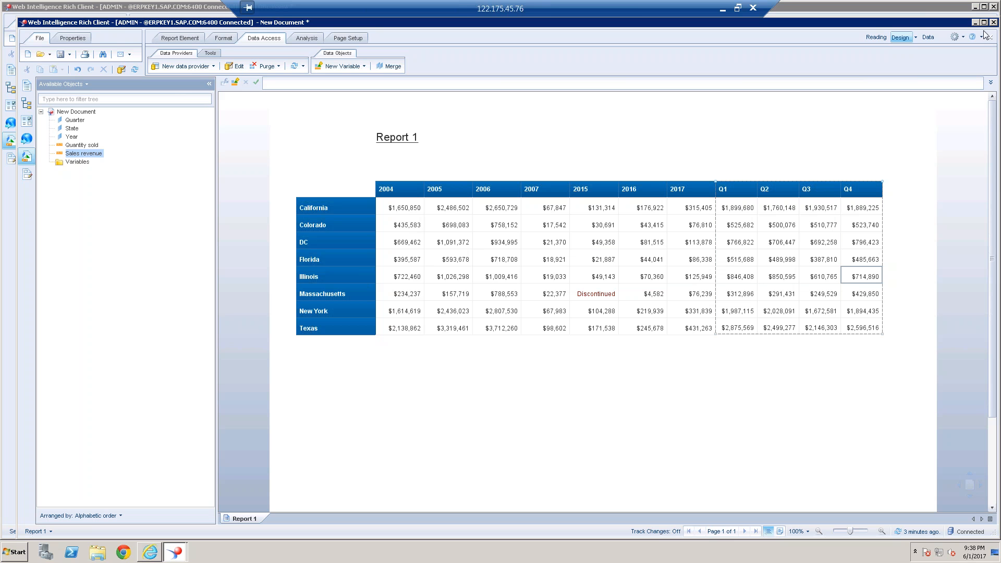
Delete the quarterly cross table from the report
left_click(740, 185)
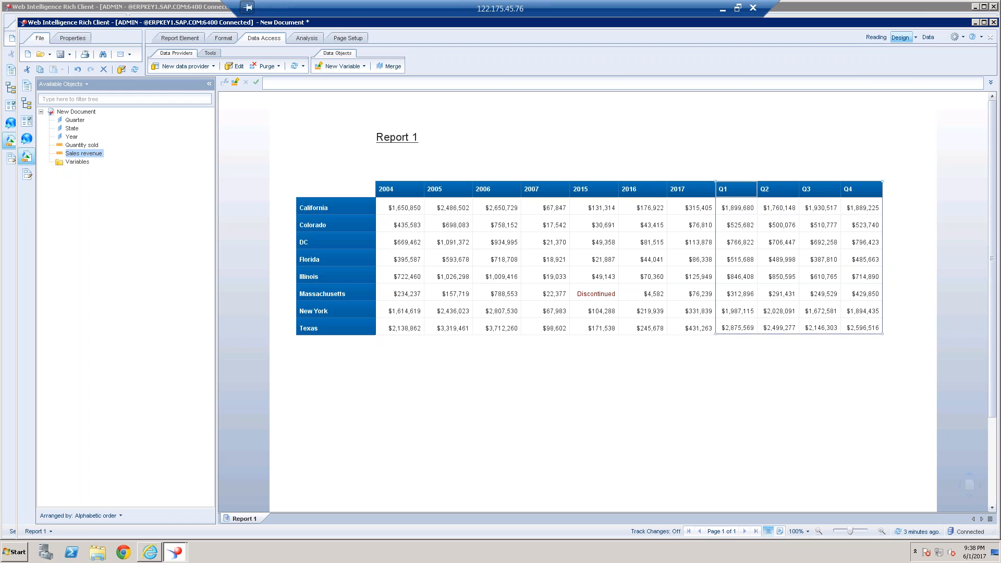
key("Delete")
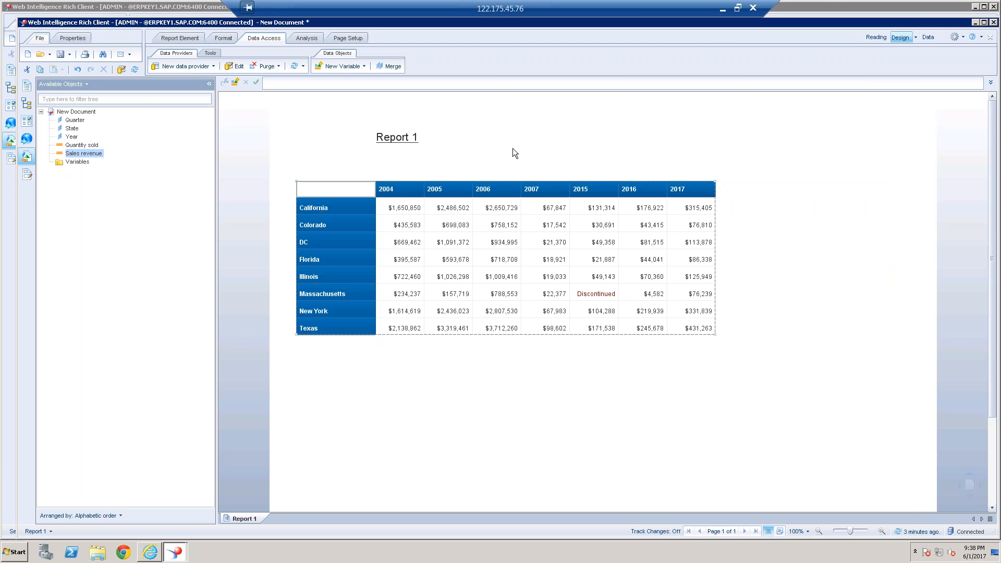
Insert a Sum calculation for Sales revenue at the end of each row of the yearly cross table
left_click(630, 244)
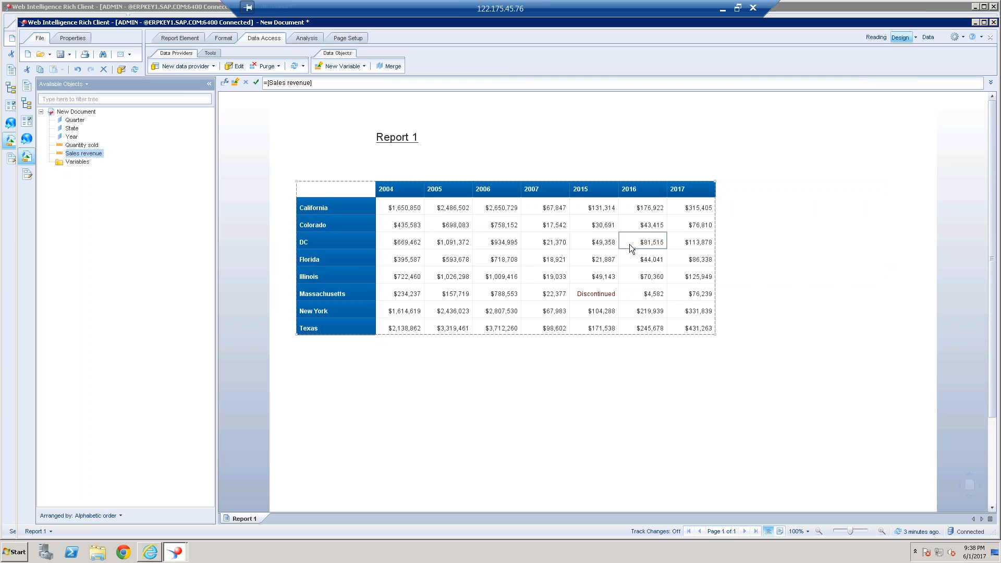
left_click(300, 40)
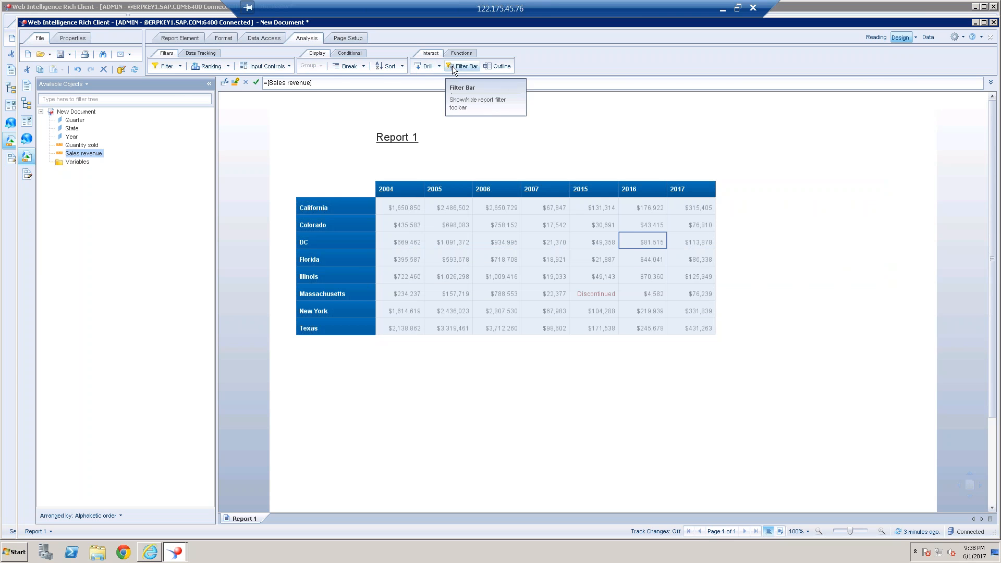
left_click(462, 54)
left_click(428, 67)
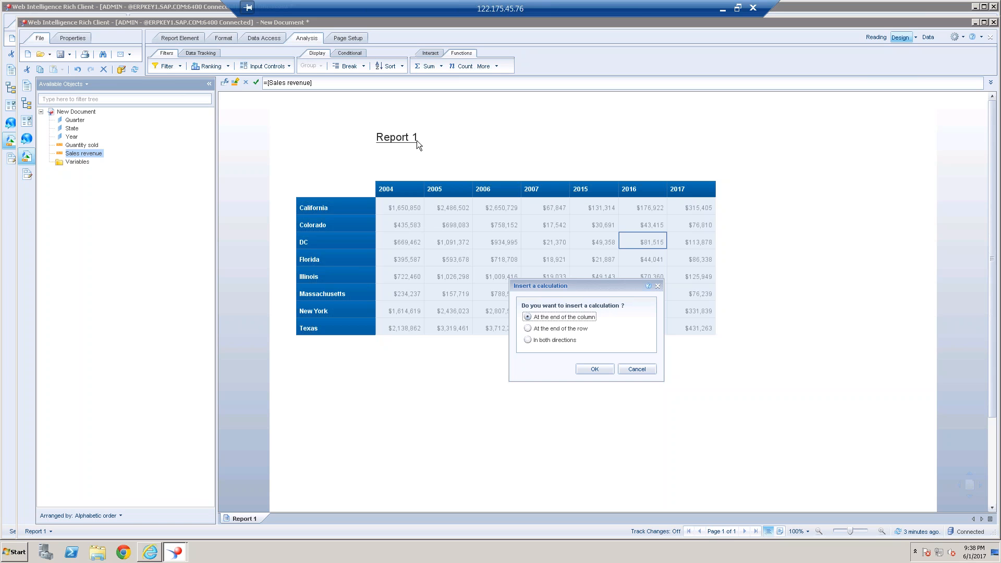
left_click(528, 329)
key("Return")
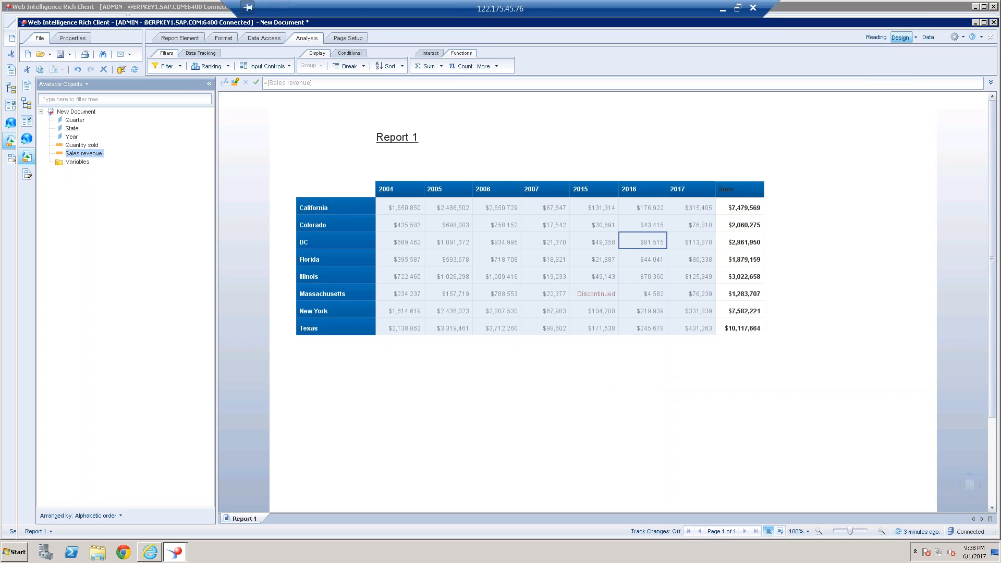
Replace the header text of the new sum column with Q
left_click(729, 189)
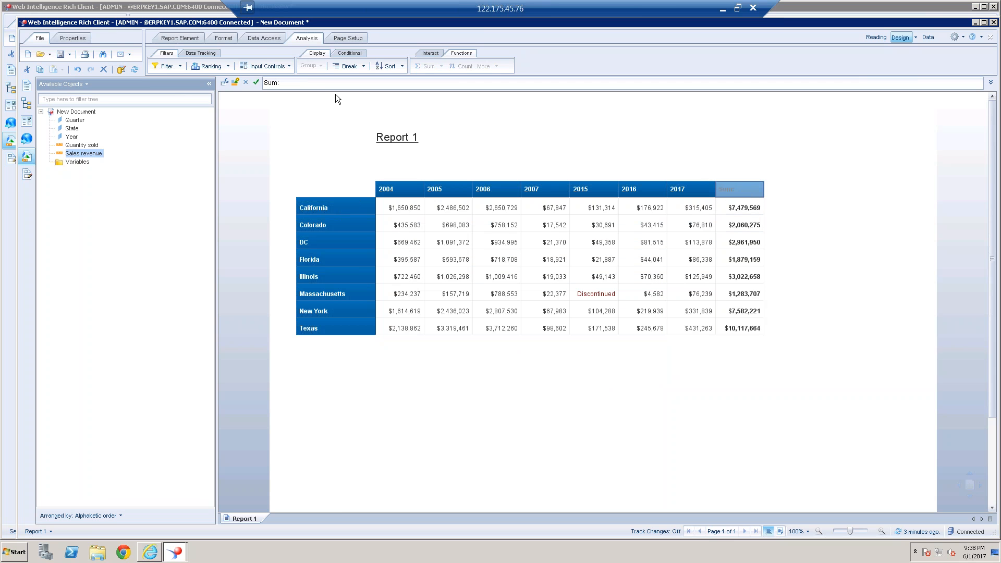
left_click(311, 84)
left_click_drag(312, 83, 264, 83)
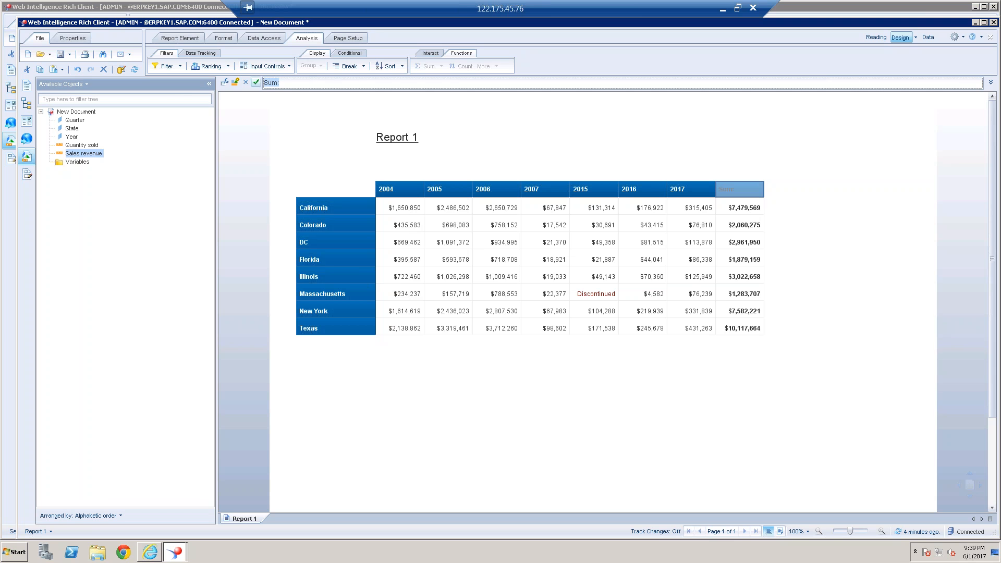
type("Q")
key("Return")
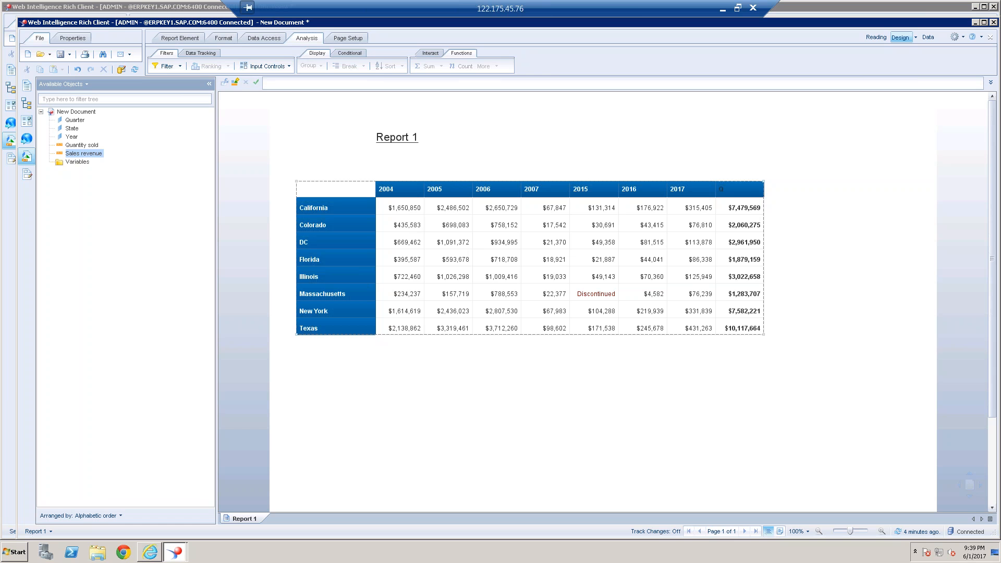
Set the font color of the Q column header to white
left_click(215, 39)
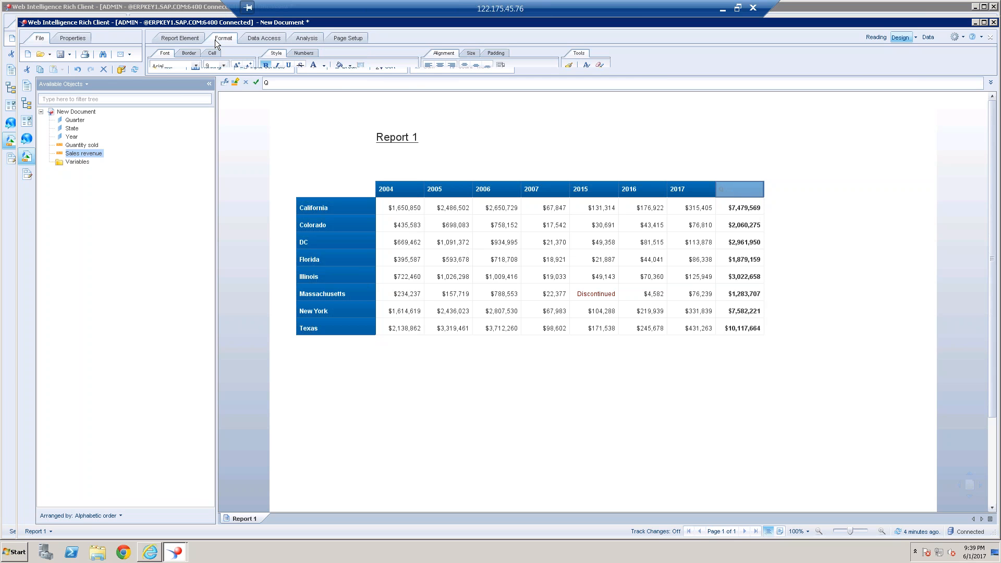
left_click(323, 66)
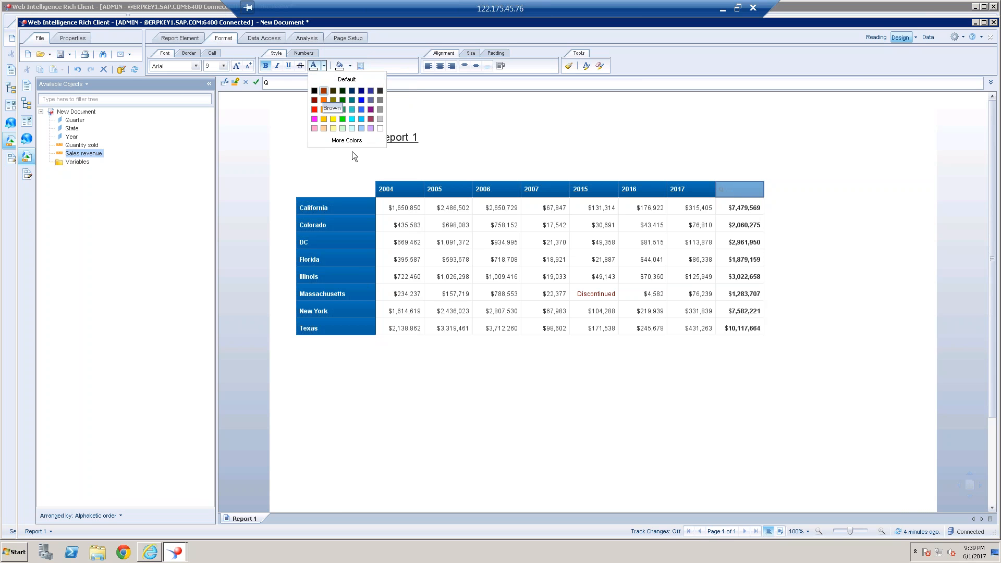
left_click(380, 128)
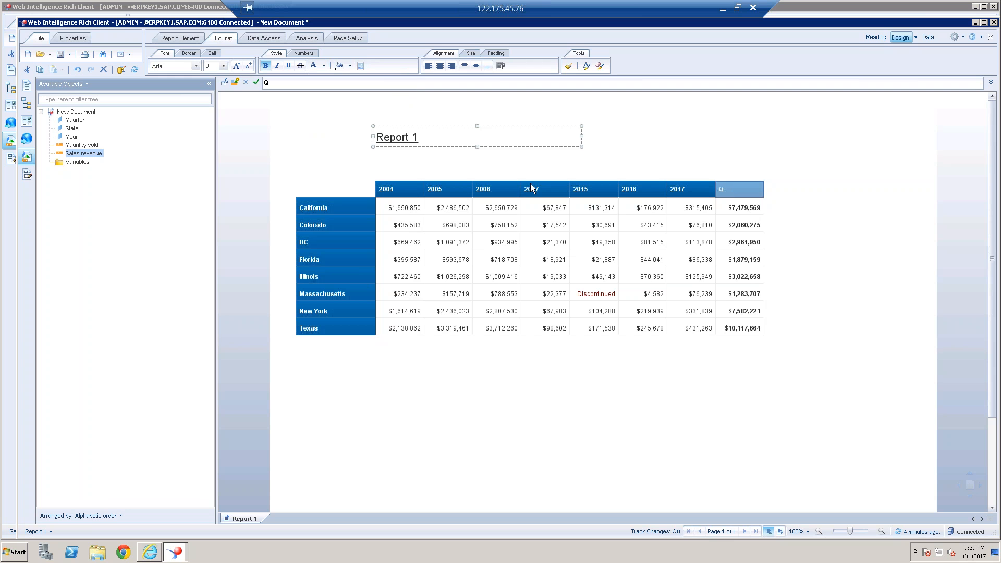
Change the header text of the Q column to Q1
left_click(624, 256)
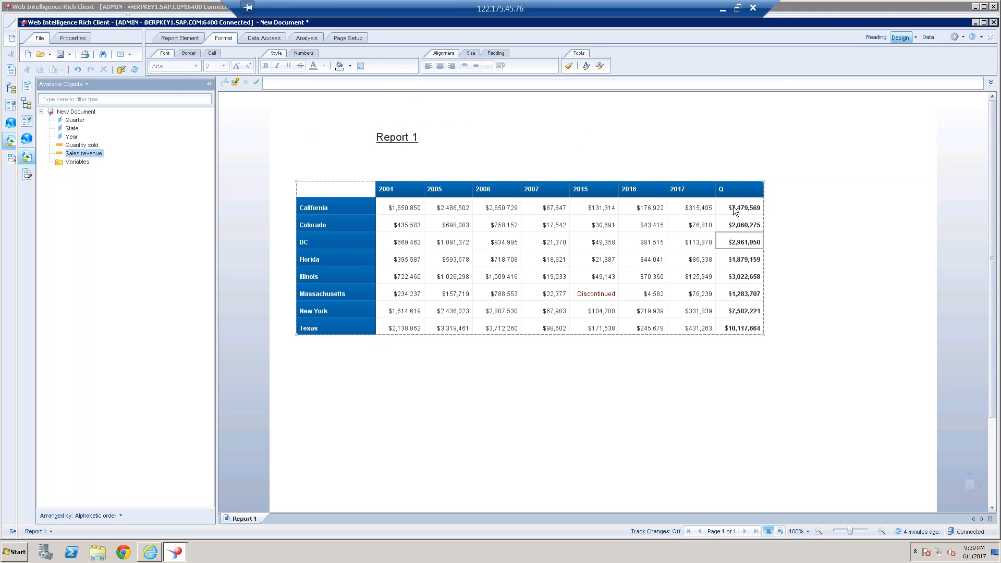
left_click(317, 84)
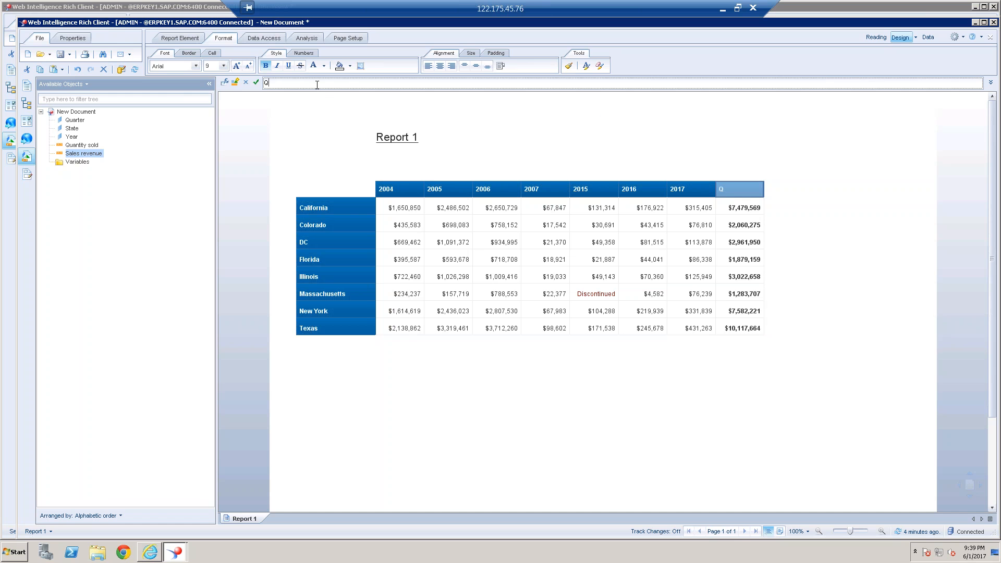
type("1")
left_click(727, 425)
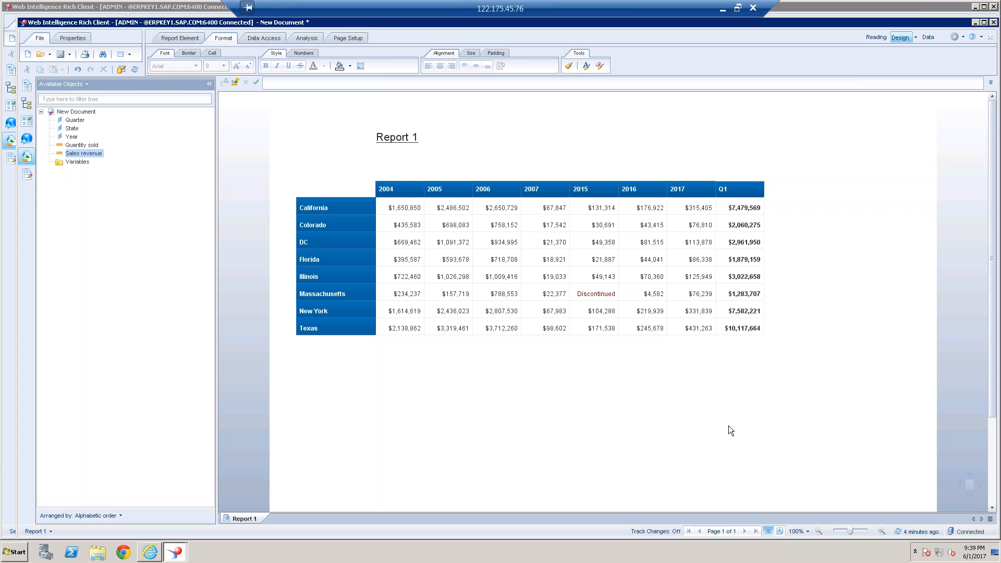
Replace the sum formula in the Q1 column's body with the Sales revenue object
left_click(736, 242)
left_click_drag(313, 83, 263, 82)
key("BackSpace")
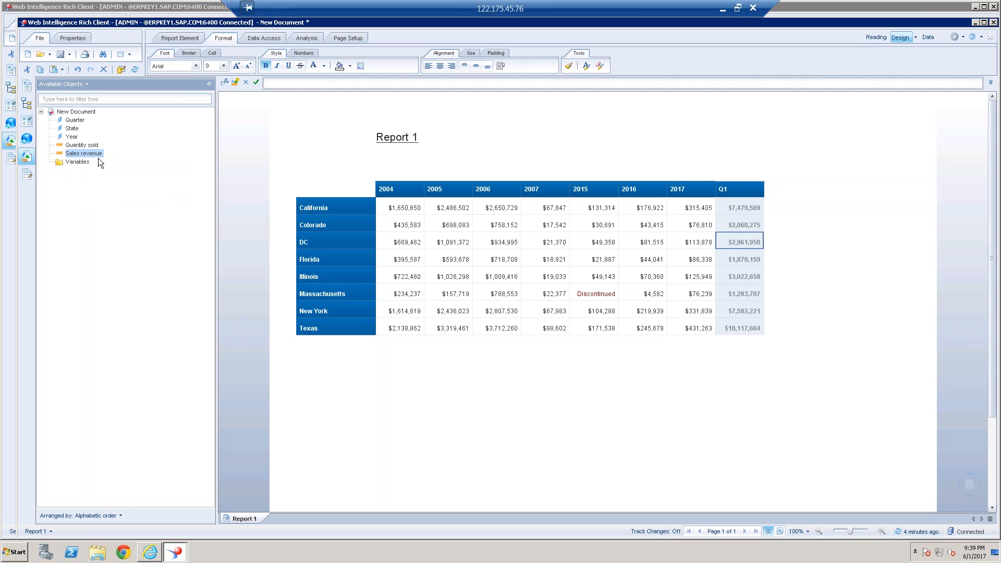
left_click_drag(94, 159, 312, 82)
key("Return")
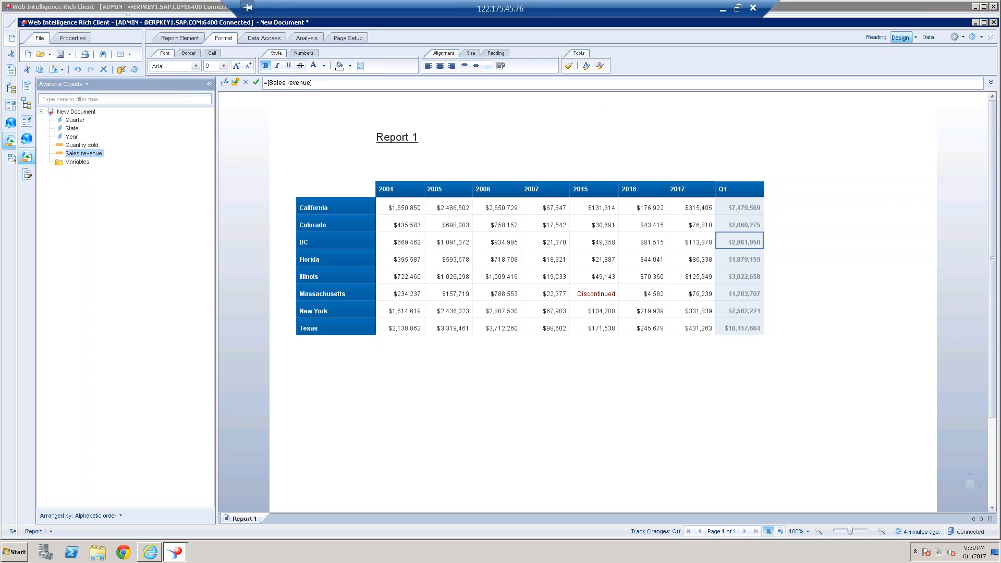
left_click(651, 387)
Extend the Q1 column's formula to =[Sales revenue] Where ([Quarter]="Q1"), validate it and apply it
left_click(739, 258)
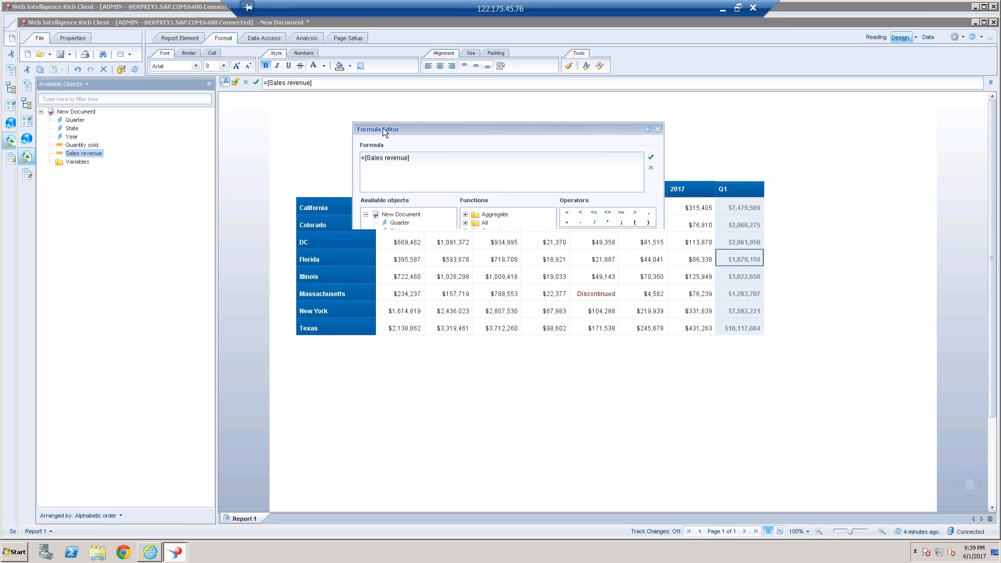
left_click(439, 161)
type("where (")
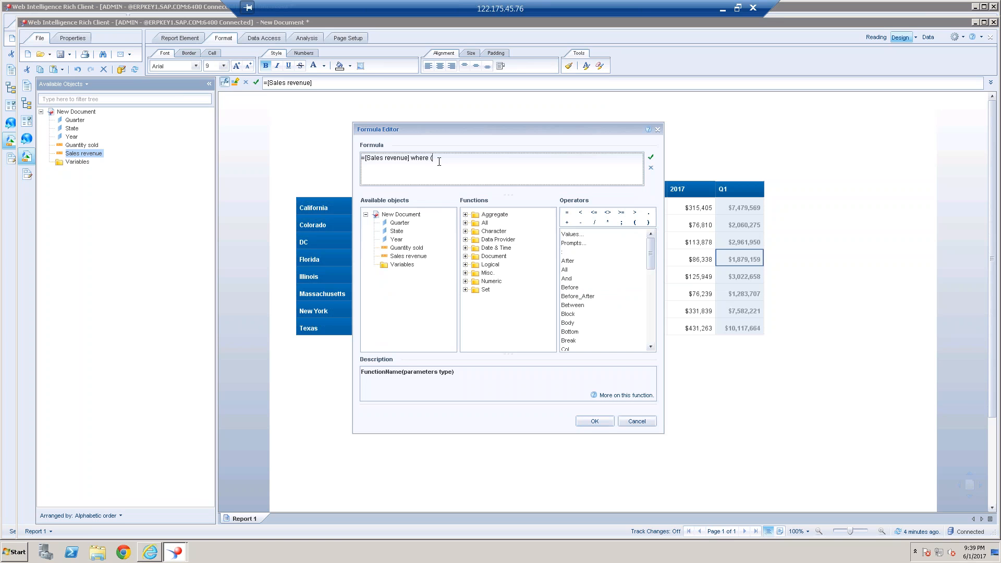
double_click(400, 222)
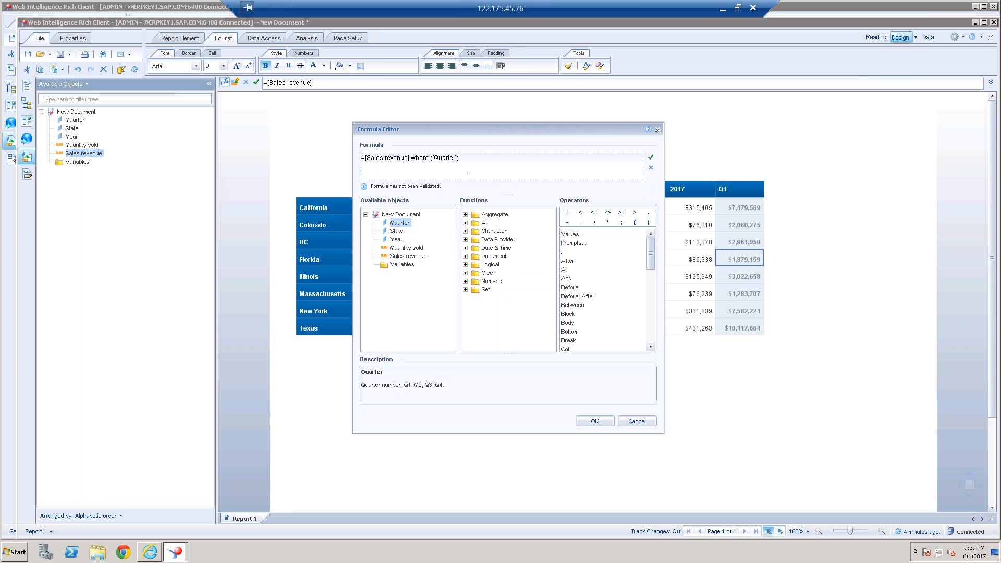
type("=\"")
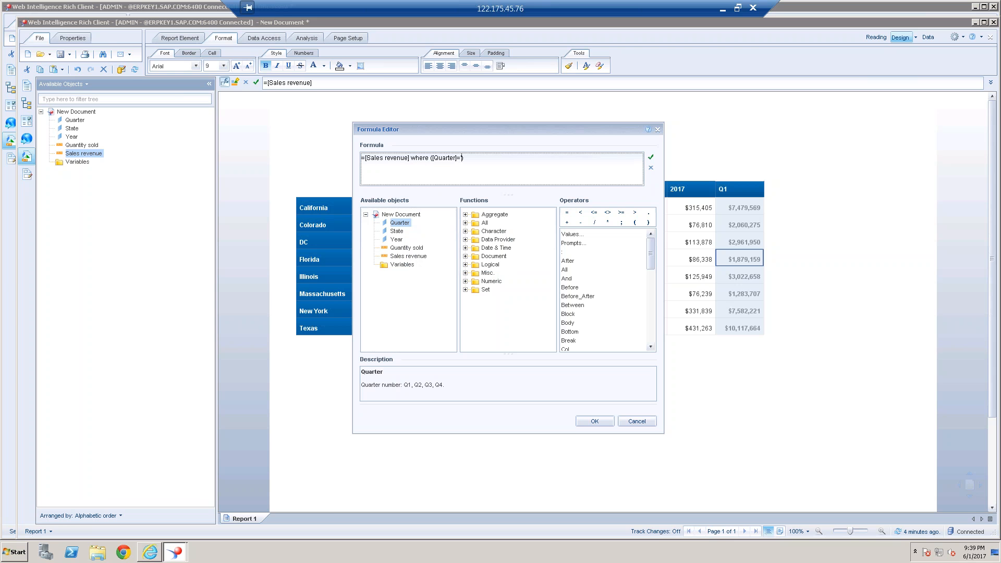
type("Q1")
key("BackSpace")
type("1")
left_click(651, 156)
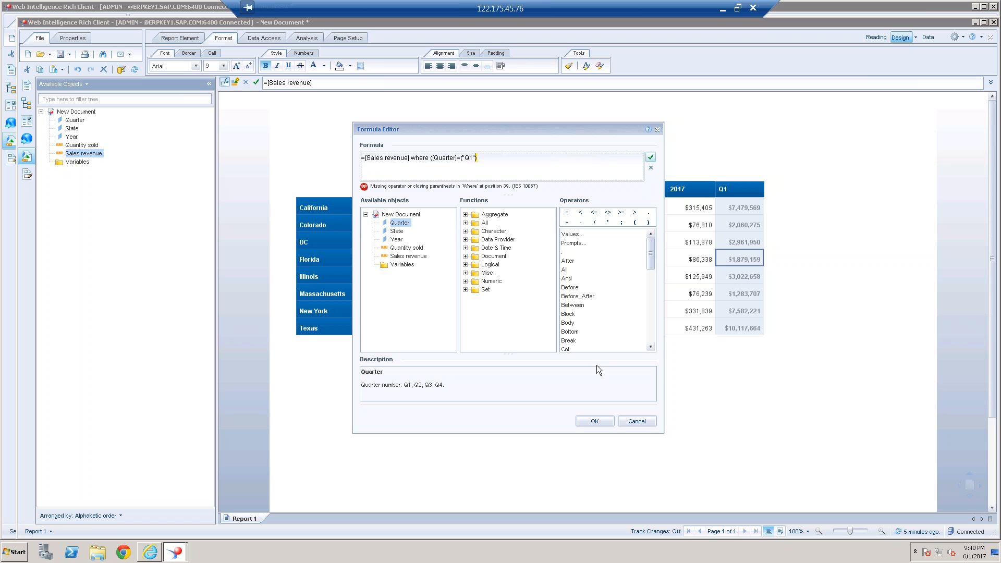
key("BackSpace")
left_click(649, 158)
left_click(597, 420)
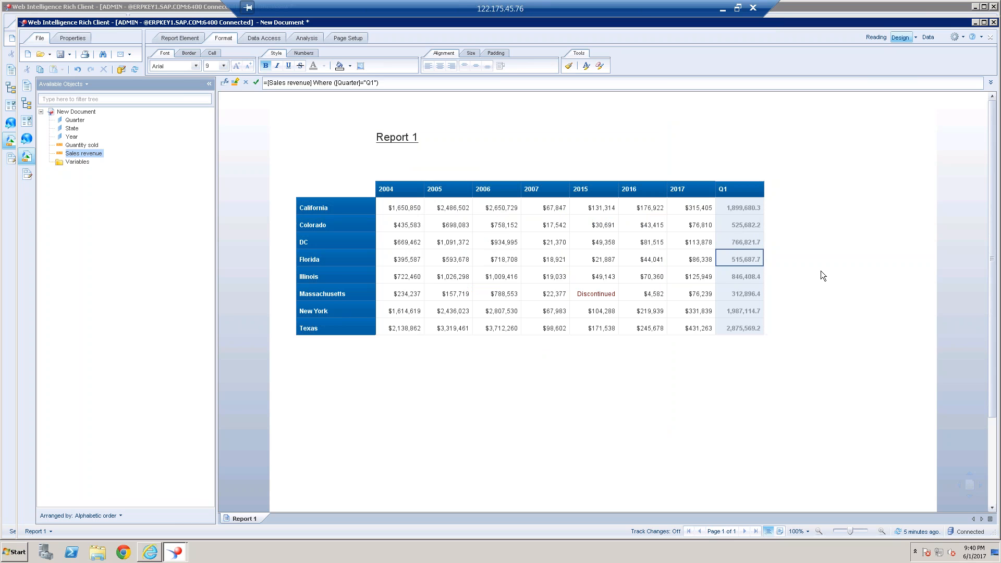
Widen the Q1 column slightly and insert a new column to the right of it
left_click_drag(762, 189, 771, 190)
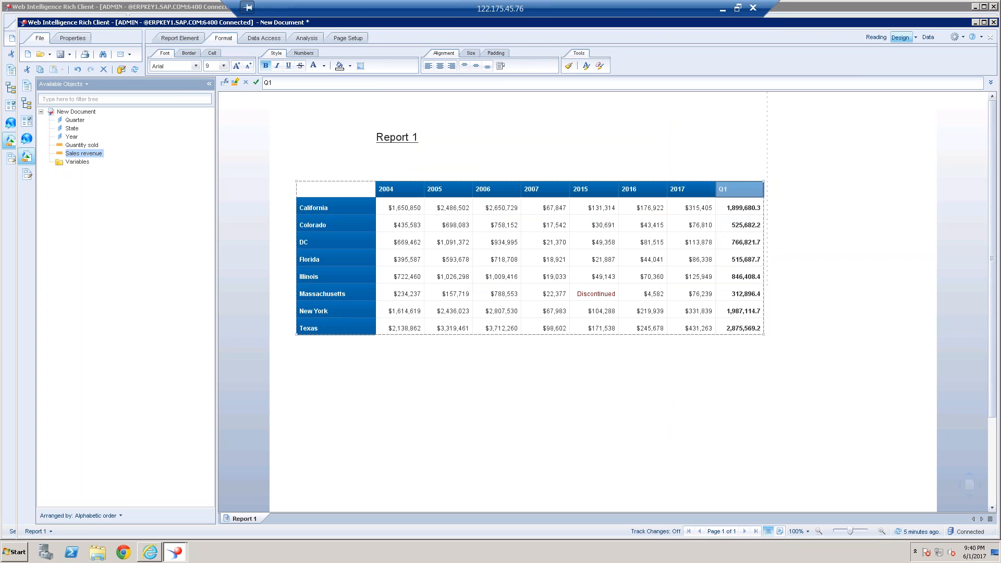
right_click(749, 238)
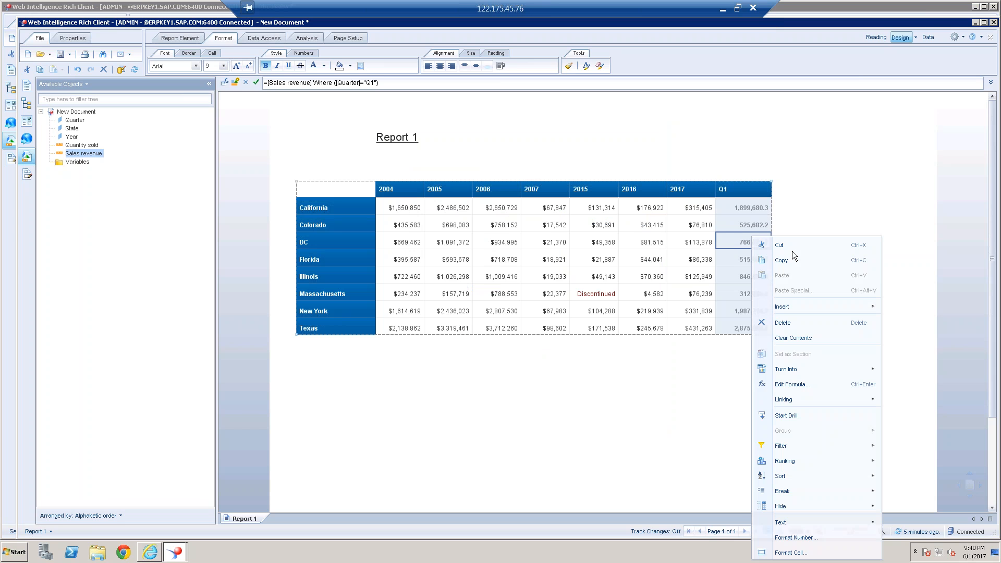
mouse_move(799, 308)
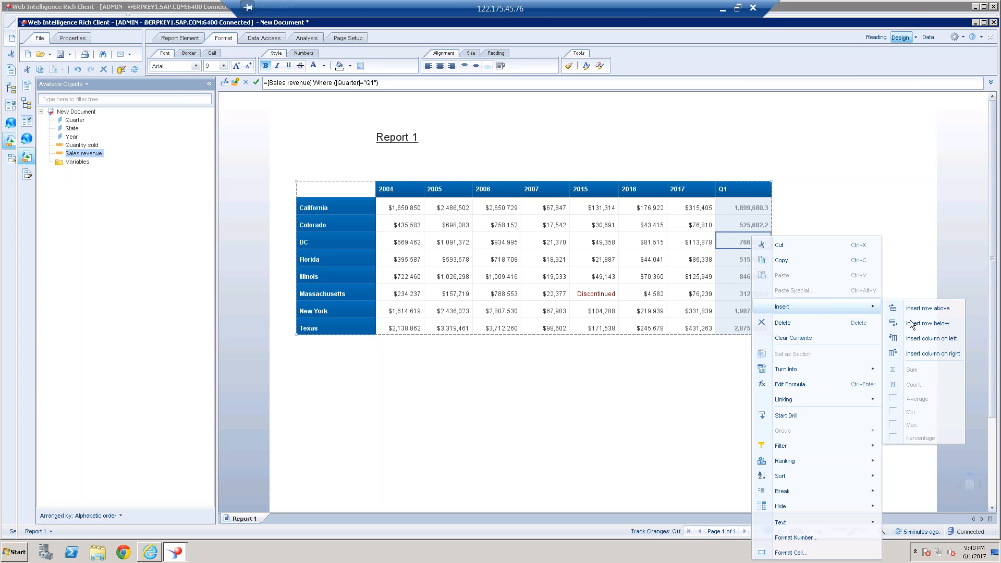
left_click(930, 353)
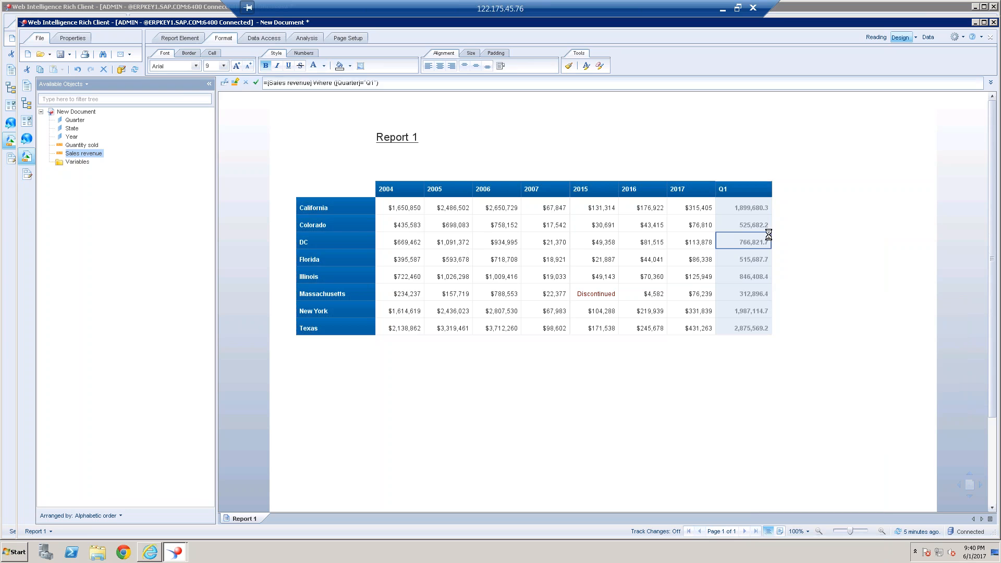
Copy the Q1 column's formula into the new empty column and change its quarter condition to "Q2"
left_click(742, 223)
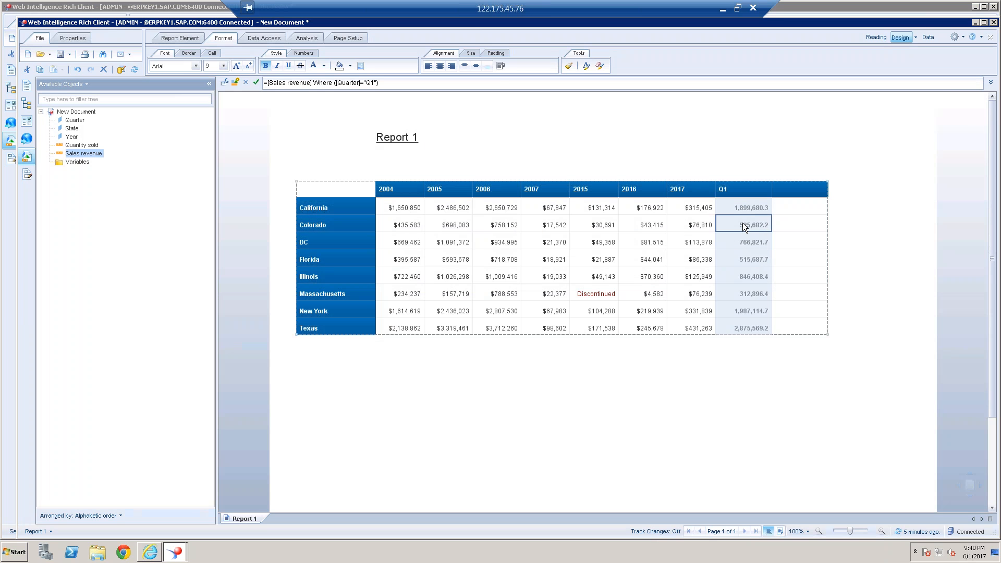
left_click(417, 84)
key("ctrl+a")
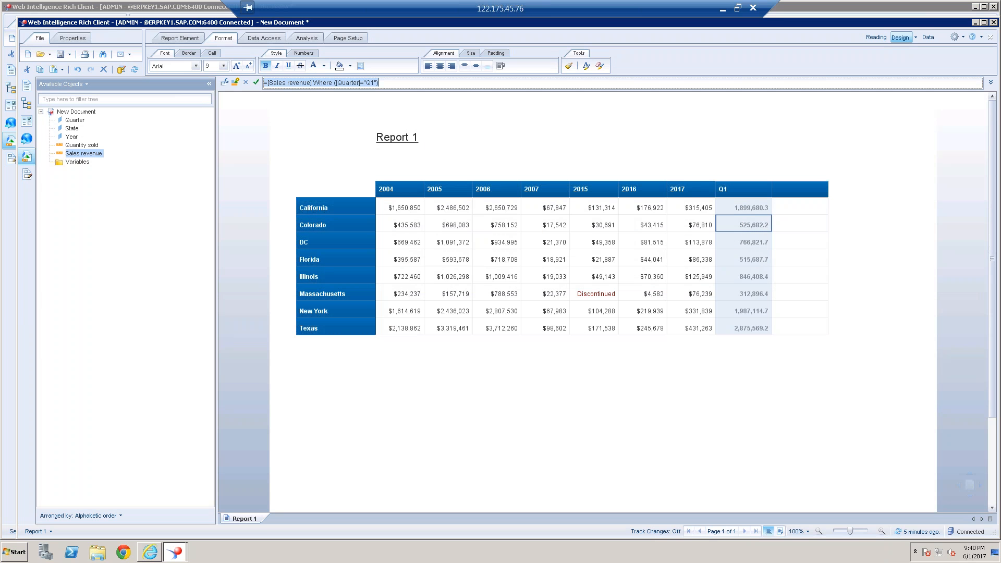
left_click(798, 228)
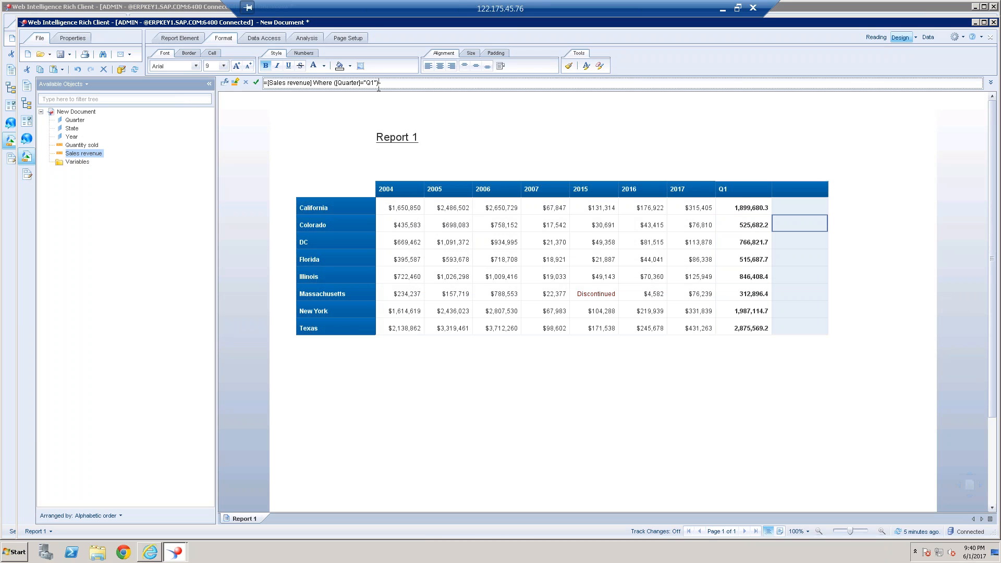
key("BackSpace")
type("2")
key("Return")
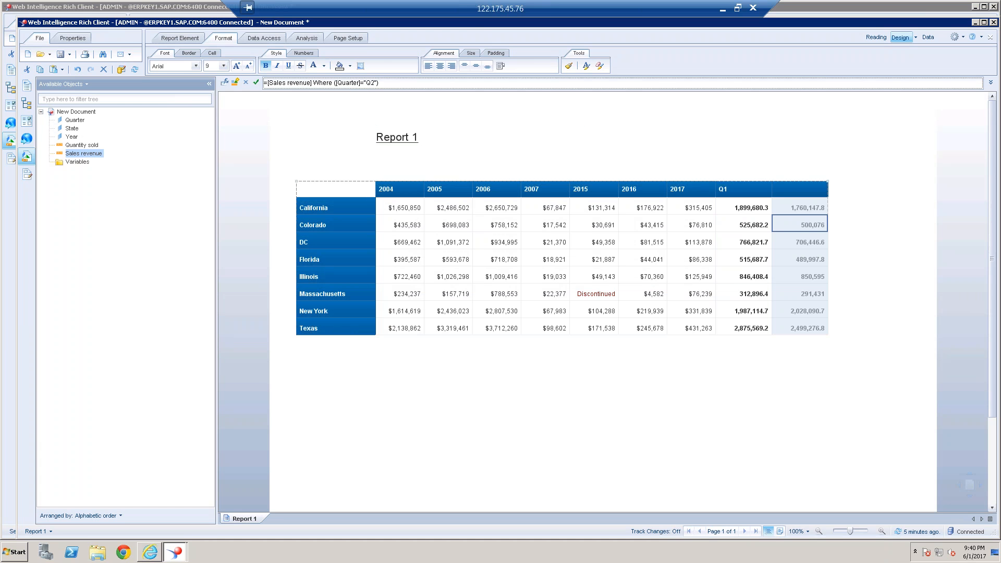
Enter Q2 as the header text of the new quarter column
left_click(377, 84)
type("Q2")
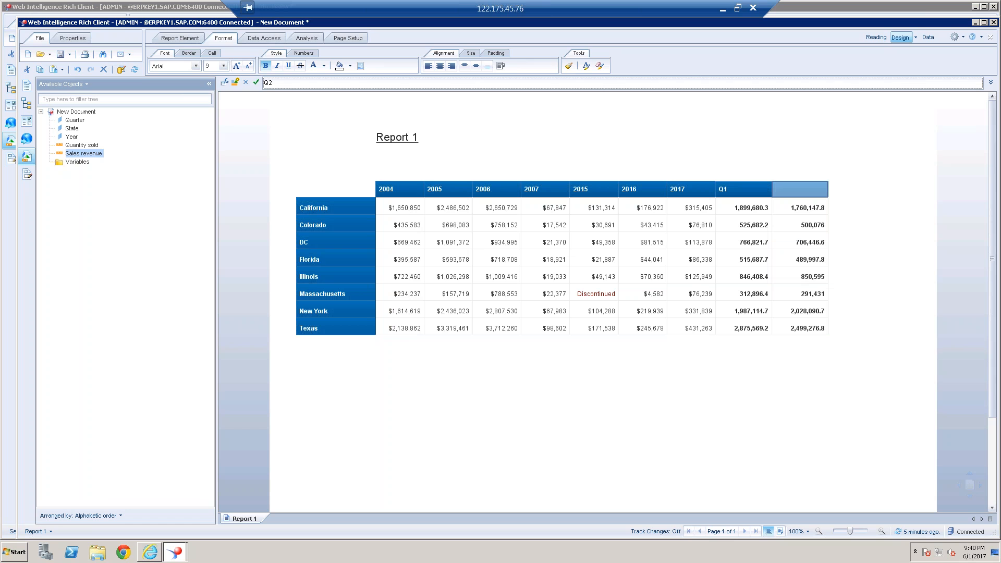
key("Return")
left_click(906, 270)
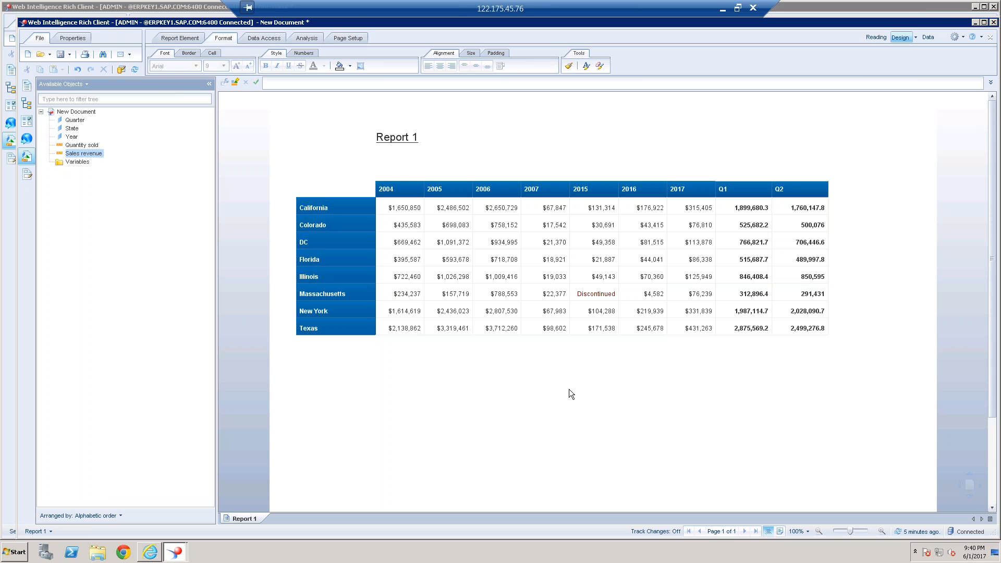
Remove the bold style from the Q1 and Q2 column values and move the whole table slightly lower
left_click(748, 276)
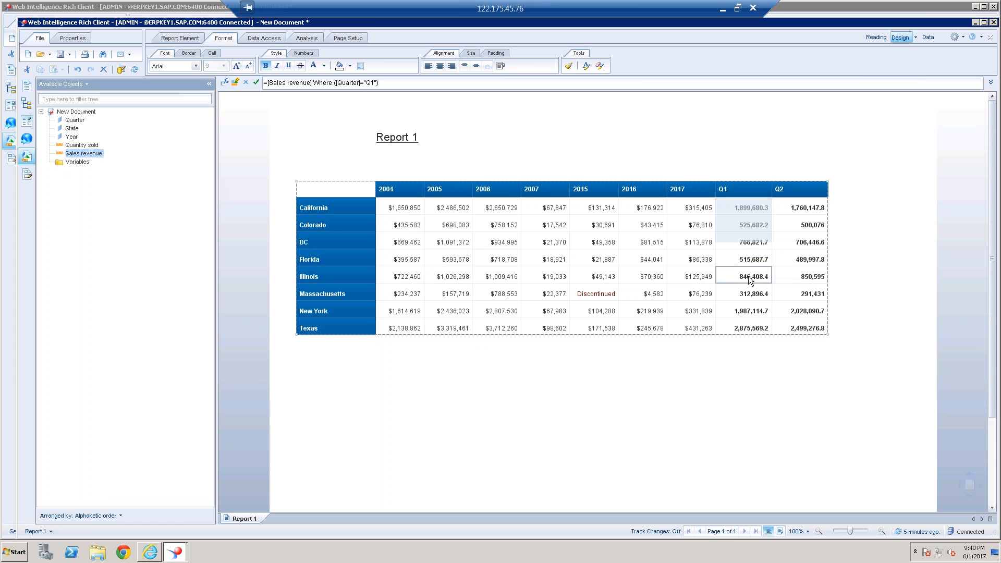
left_click(814, 274, "ctrl")
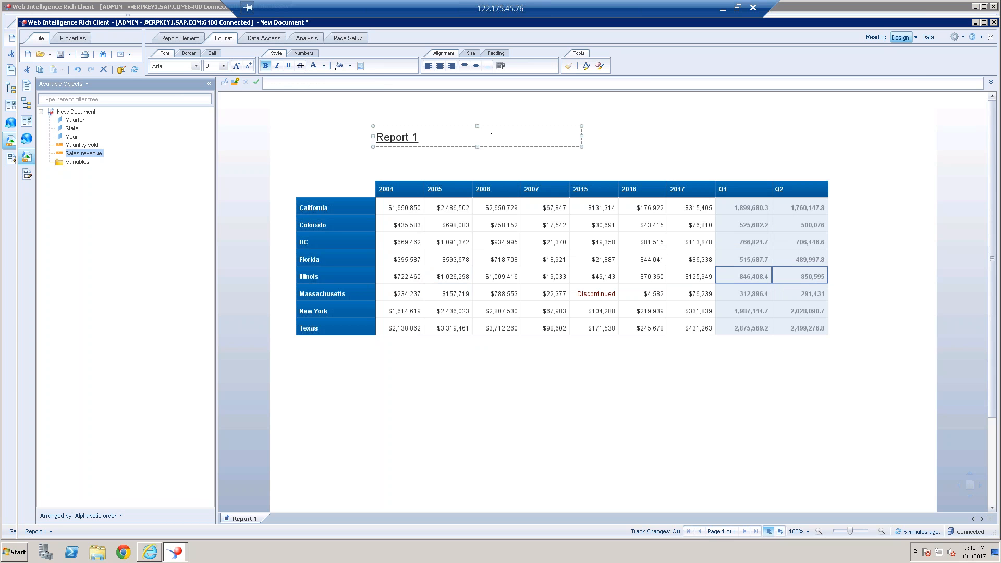
left_click(265, 66)
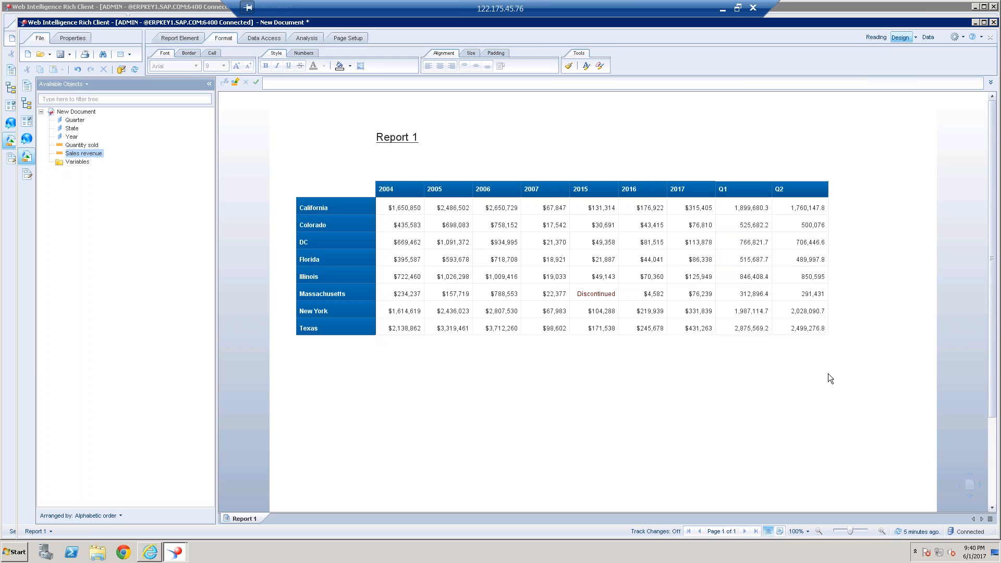
left_click(454, 207)
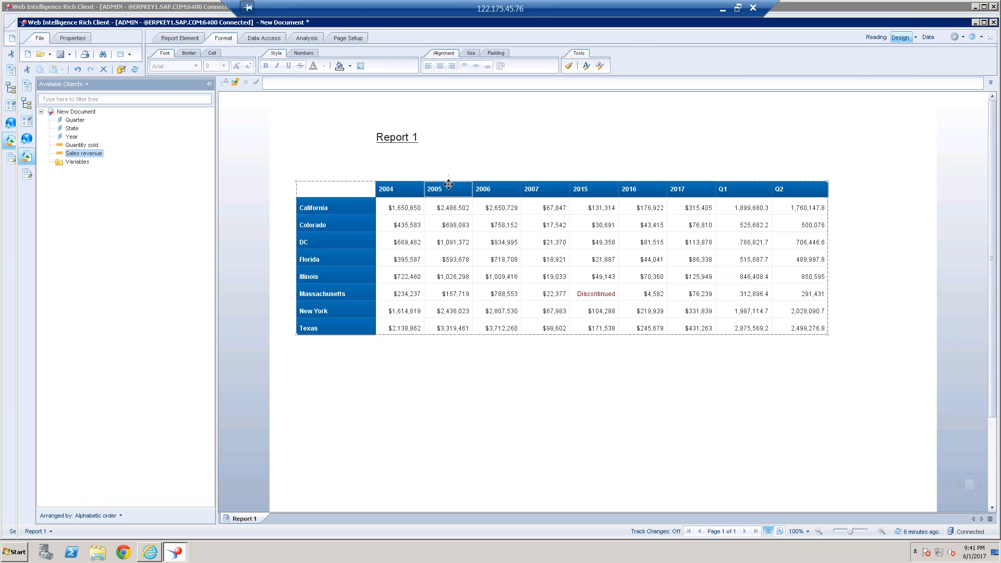
left_click_drag(450, 202, 450, 225)
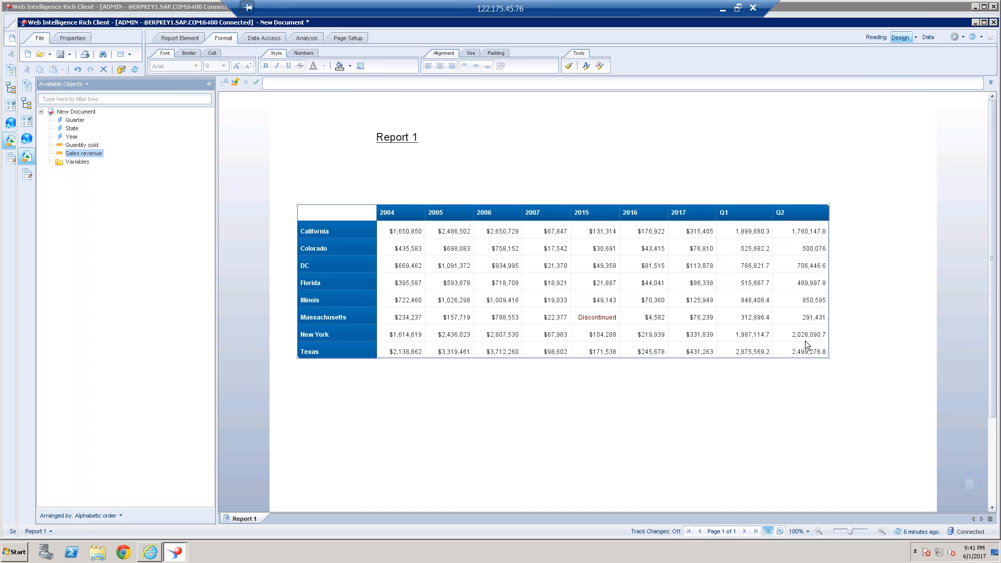
Try to insert another column to the right of the Q2 column
left_click(802, 302)
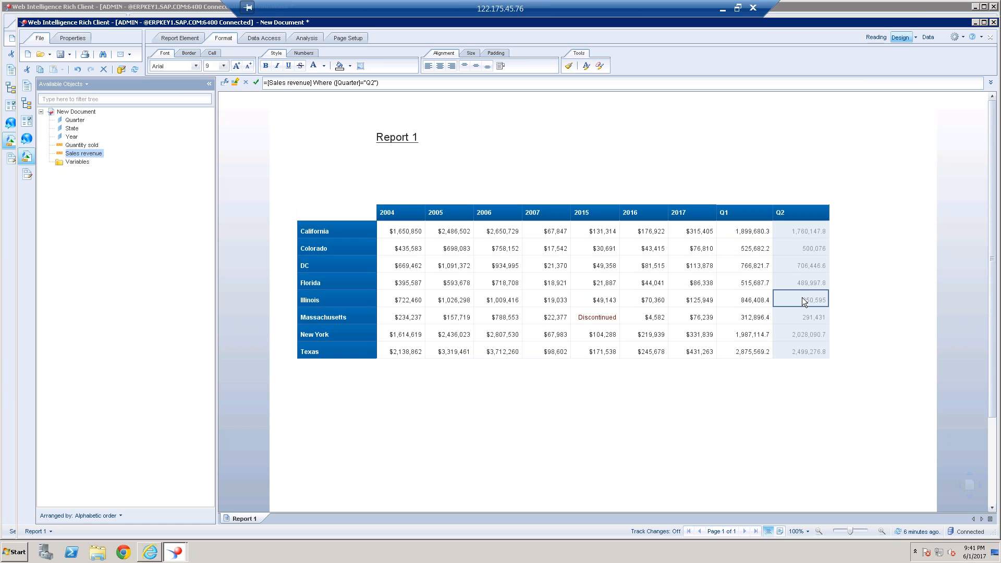
right_click(802, 298)
mouse_move(834, 307)
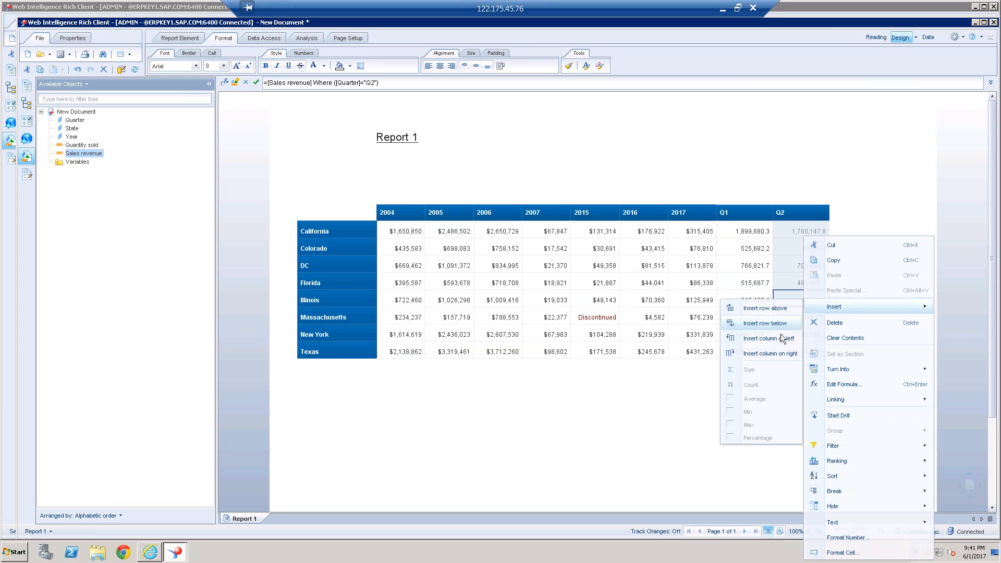
left_click(769, 354)
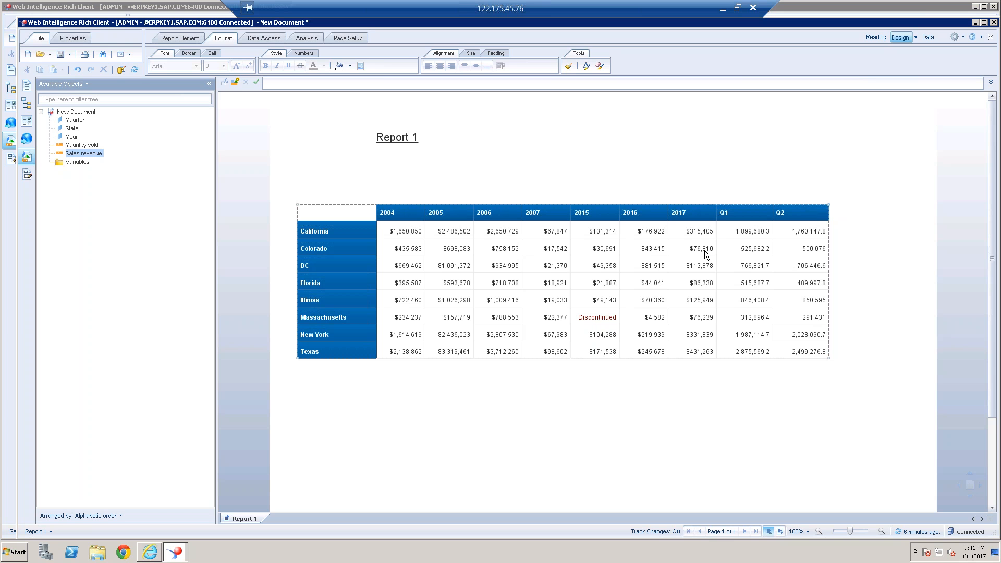
left_click(241, 139)
Insert a blank cross table below the yearly table and assign Quarter to its column header
left_click(187, 41)
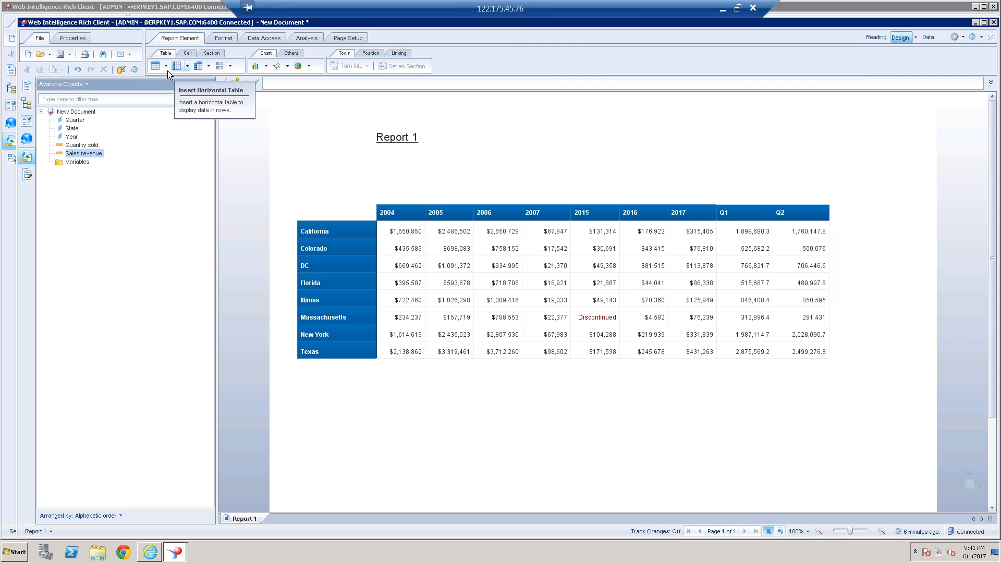
left_click(184, 66)
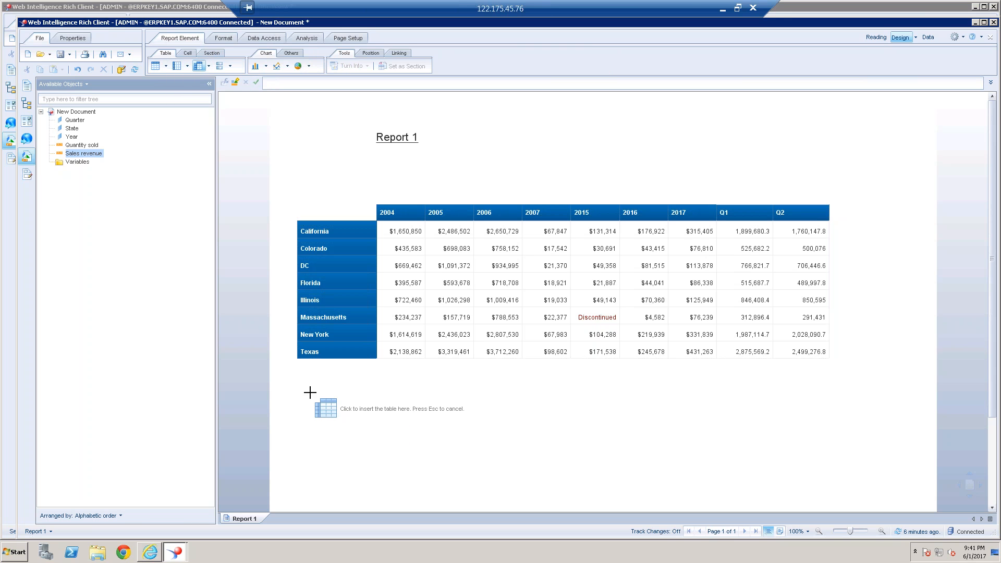
left_click(312, 396)
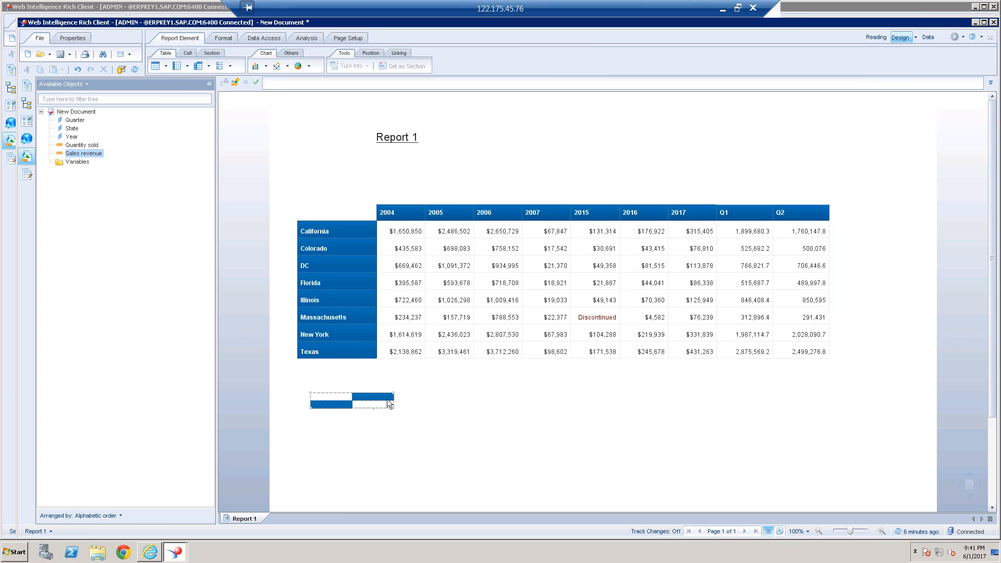
left_click(446, 413)
left_click(373, 399)
left_click(219, 243)
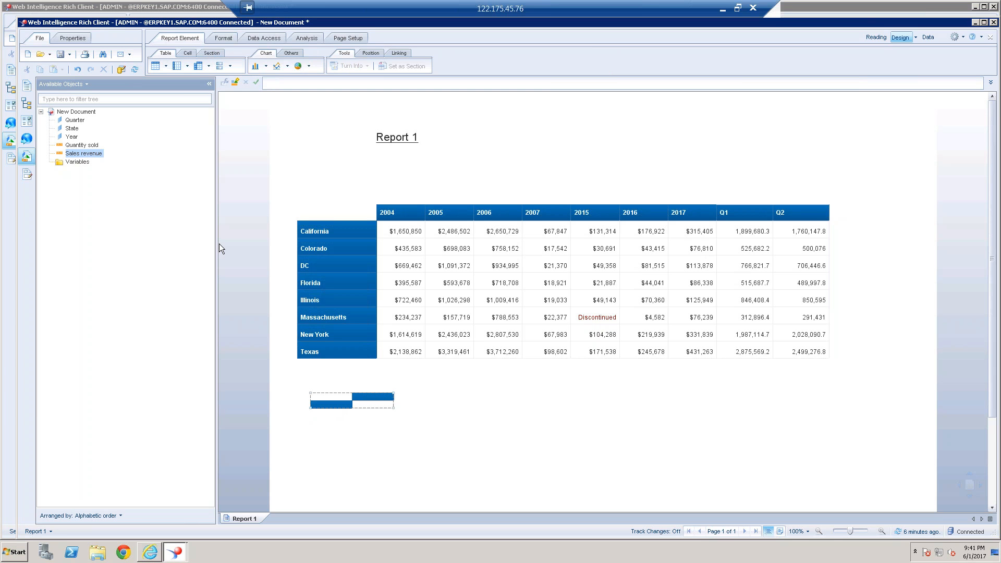
left_click(74, 120)
left_click_drag(377, 421, 383, 396)
Add Sales revenue to the body of the quarterly cross table, and undo the addition
left_click_drag(86, 154, 379, 416)
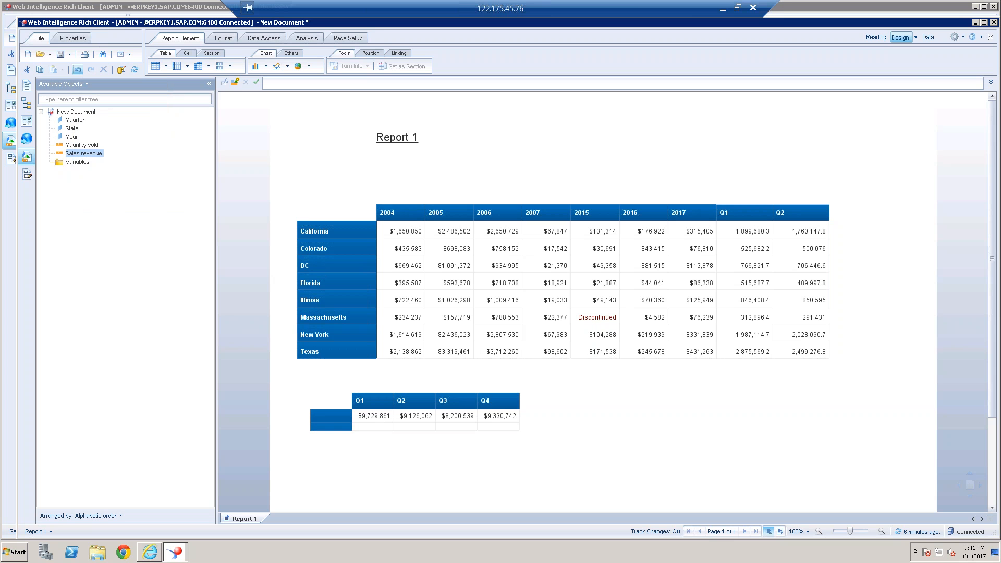
left_click(77, 69)
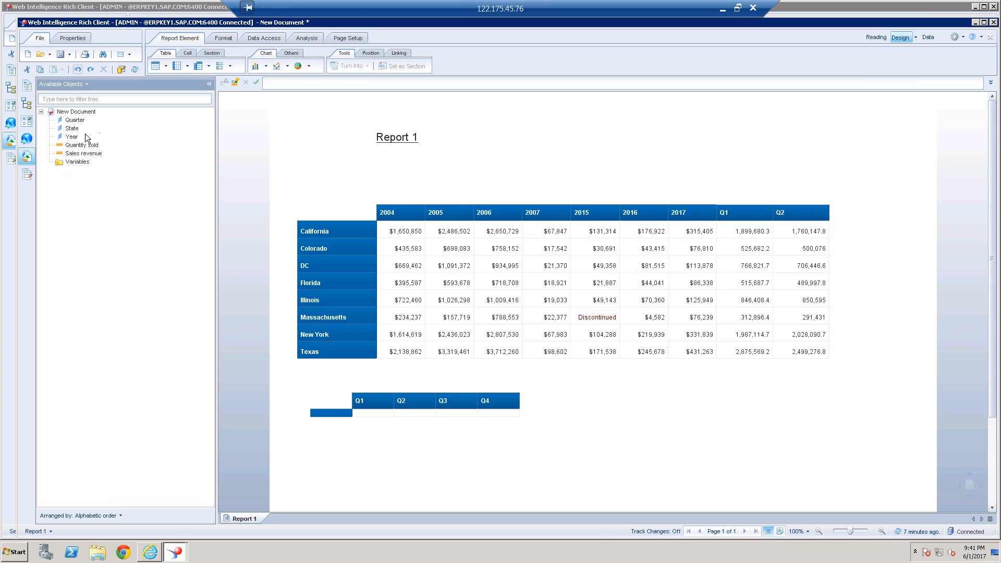
Fill the quarterly cross table with Sales revenue in the body and Year in the row header, and widen the quarter columns
left_click_drag(84, 154, 392, 410)
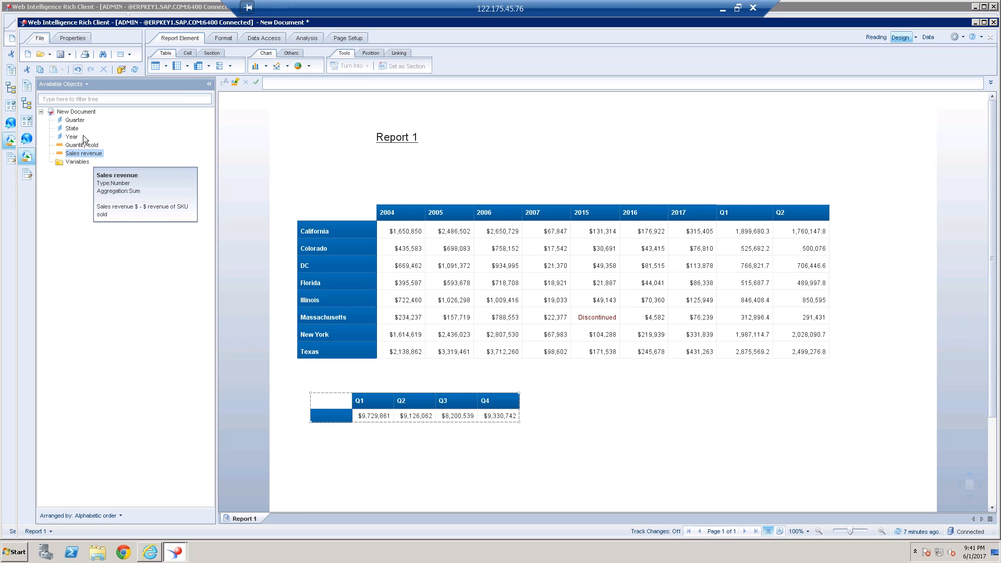
left_click_drag(73, 137, 326, 412)
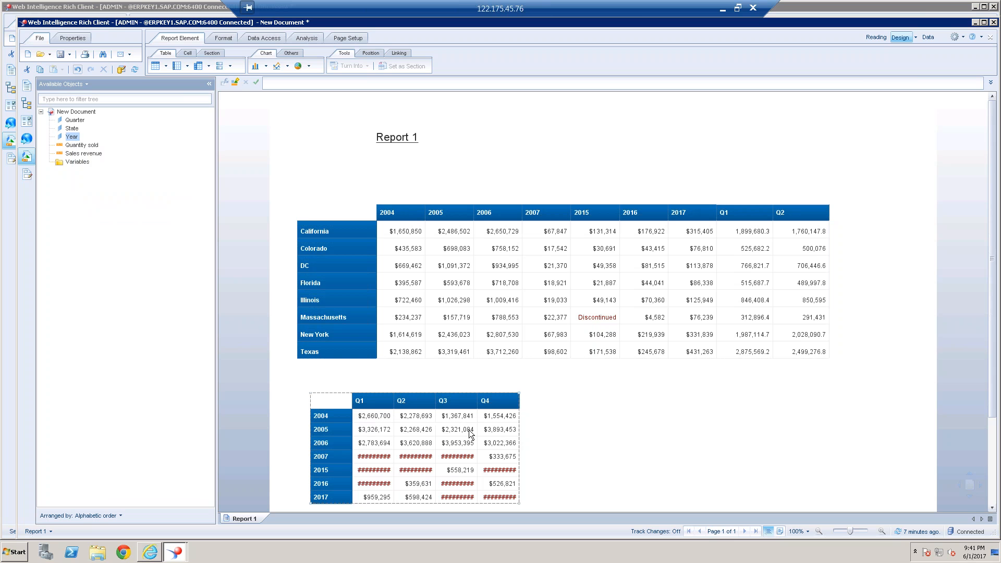
left_click(434, 400)
left_click_drag(434, 400, 454, 400)
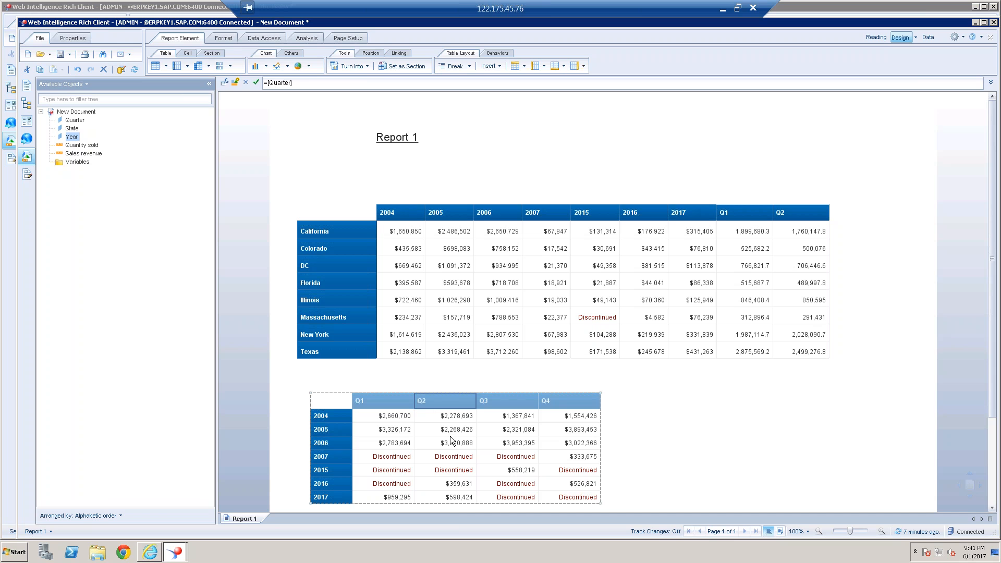
Insert a Sales revenue sum at the end of the quarterly table's columns, and remove it again
right_click(457, 442)
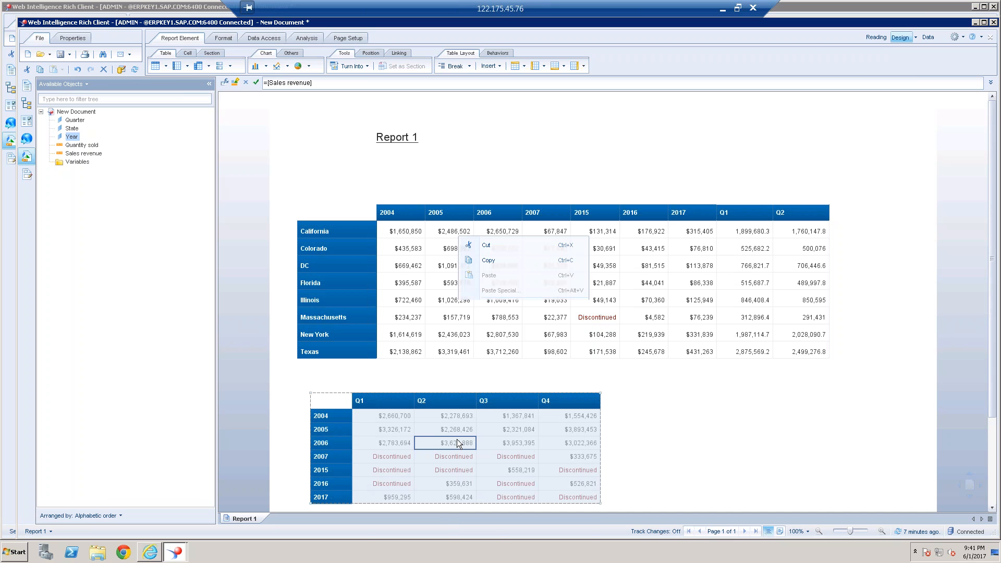
left_click(444, 443)
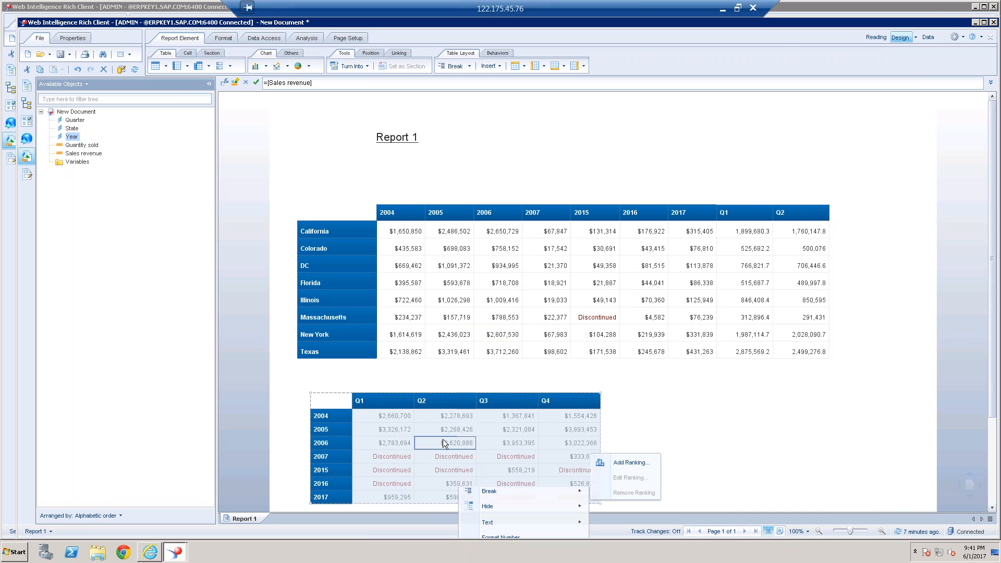
left_click(306, 38)
left_click(465, 65)
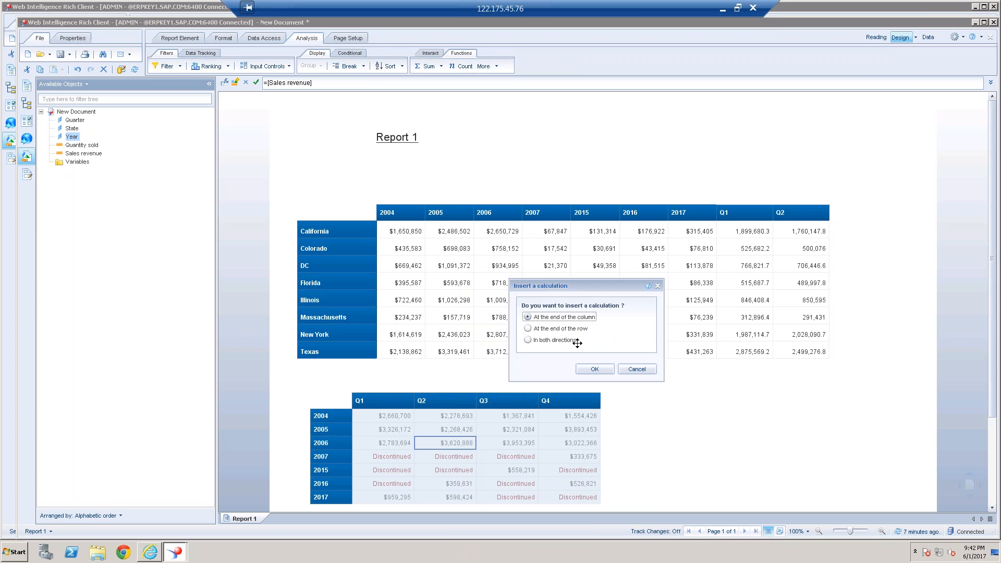
left_click(594, 369)
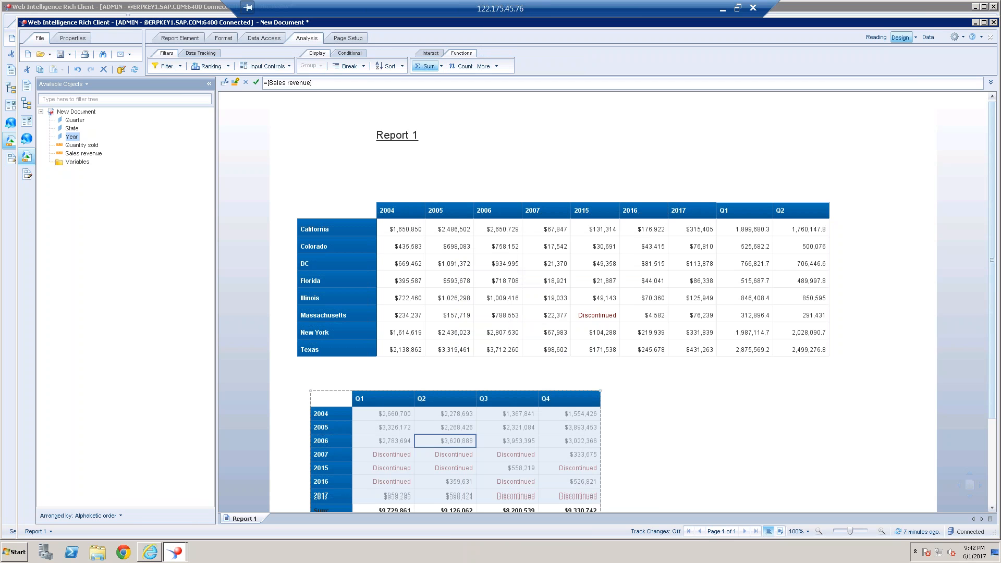
scroll(476, 363, "down", 3)
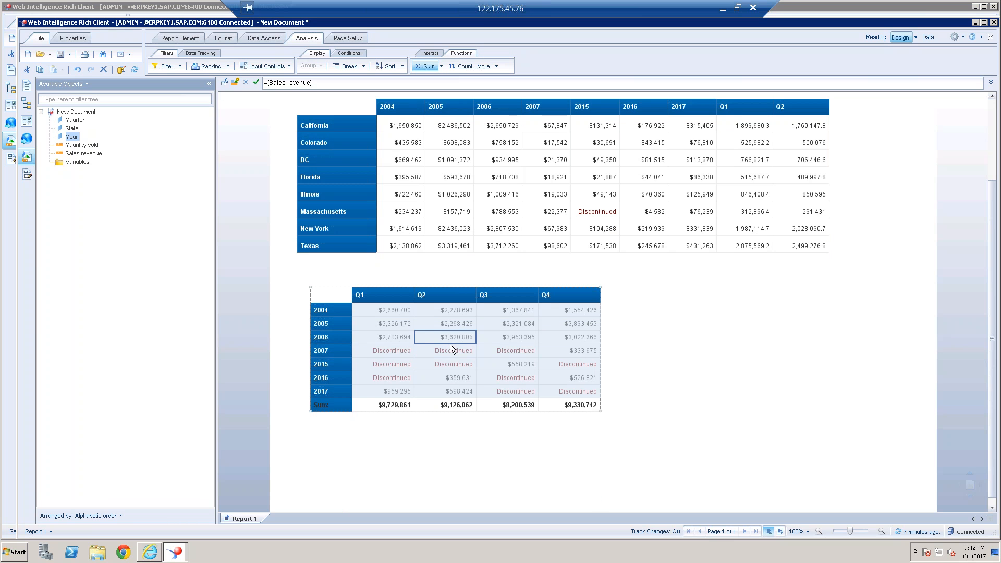
left_click(428, 67)
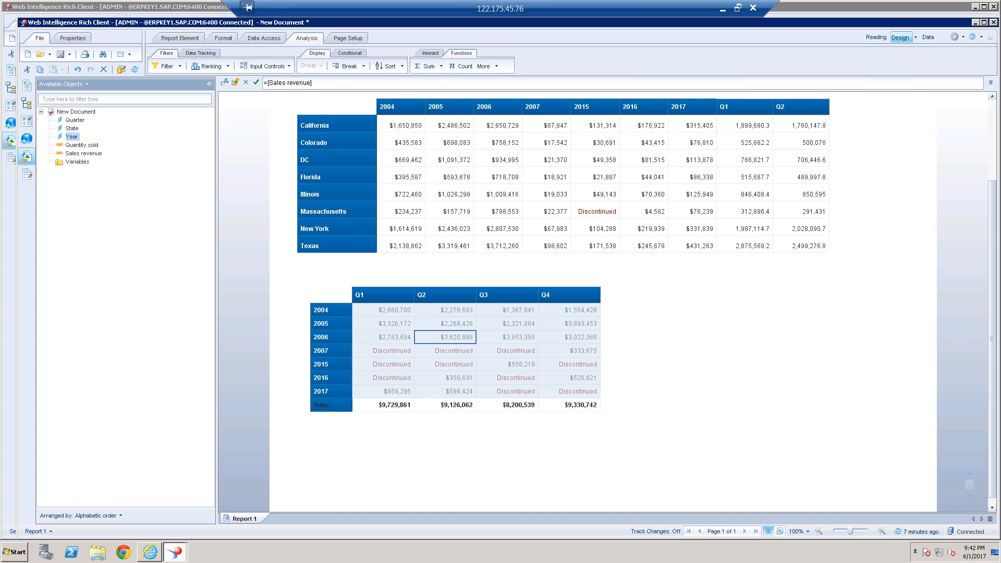
Insert Sales revenue sums in both directions in the quarterly cross table
left_click(428, 70)
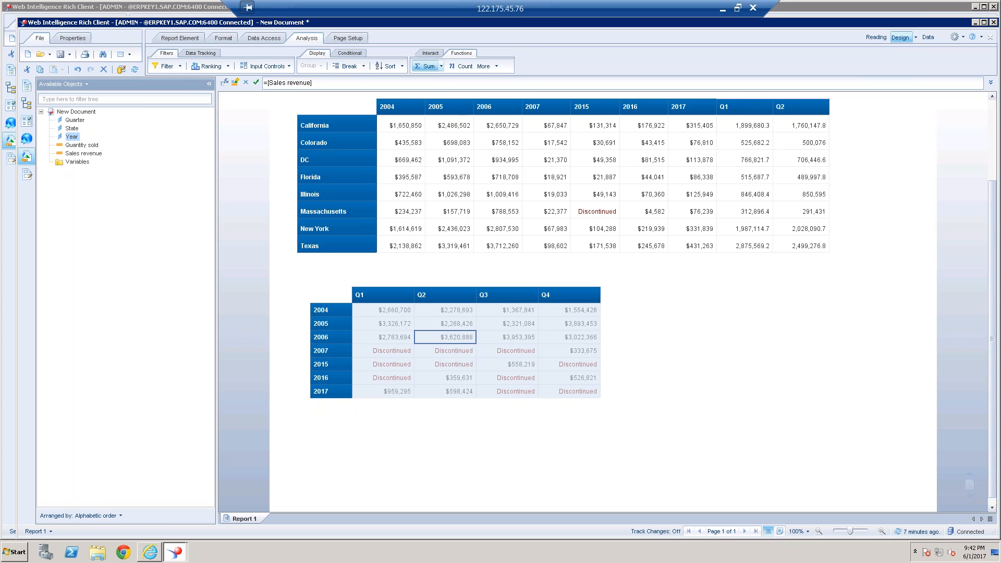
left_click(546, 340)
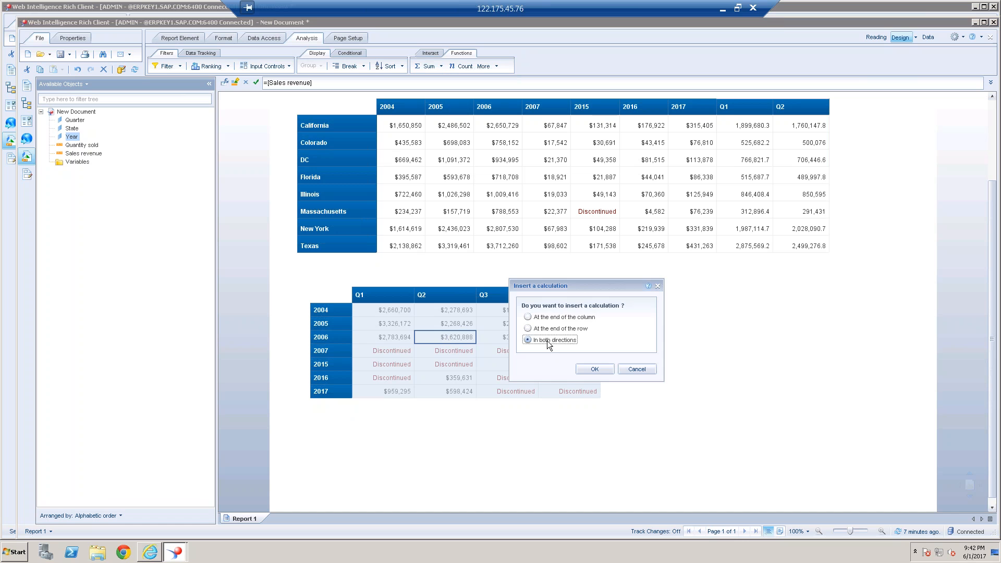
key("Return")
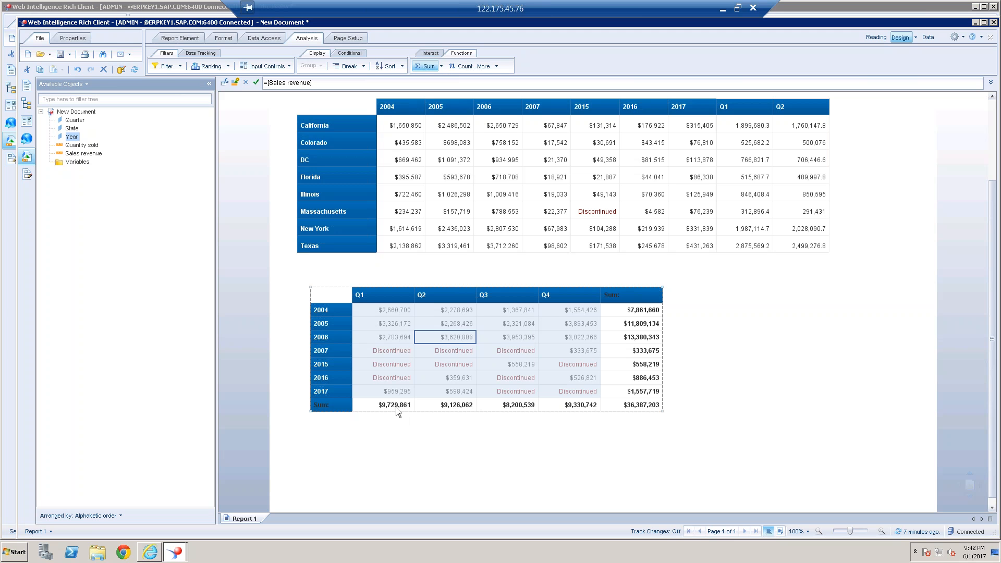
Compare the Q1 column and its Where formula in the yearly table with the quarterly table's values and sums
left_click(709, 166)
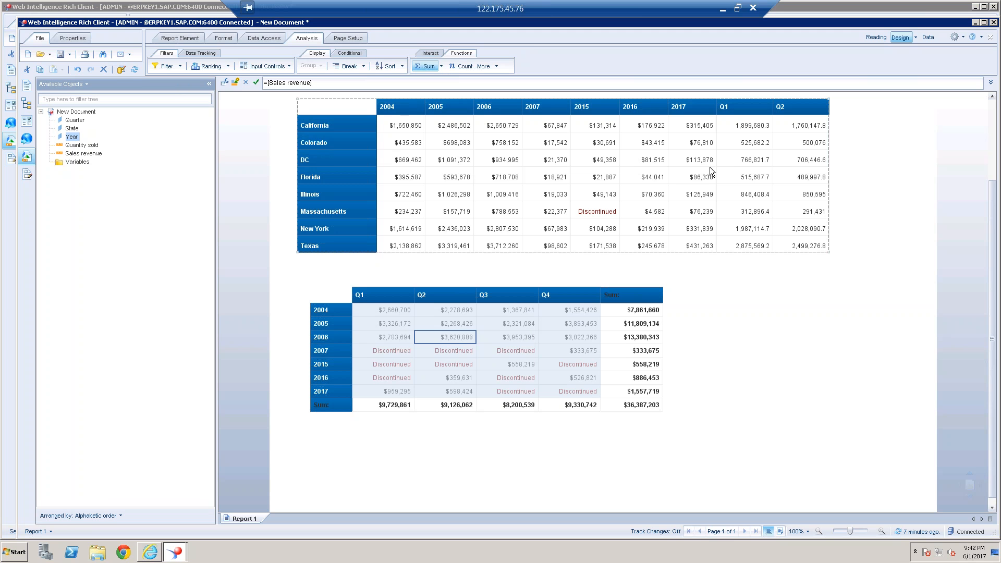
left_click(563, 286)
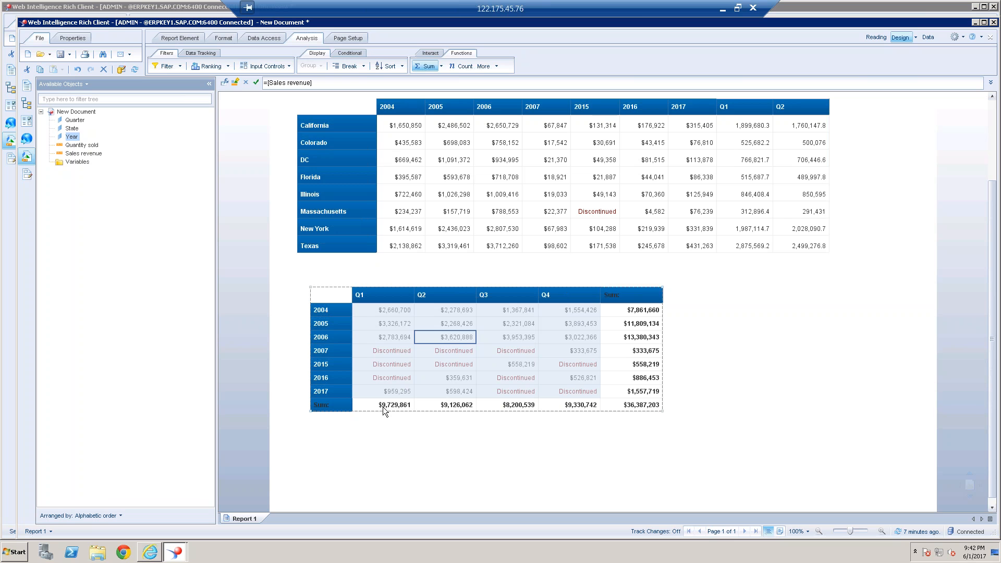
left_click(752, 228)
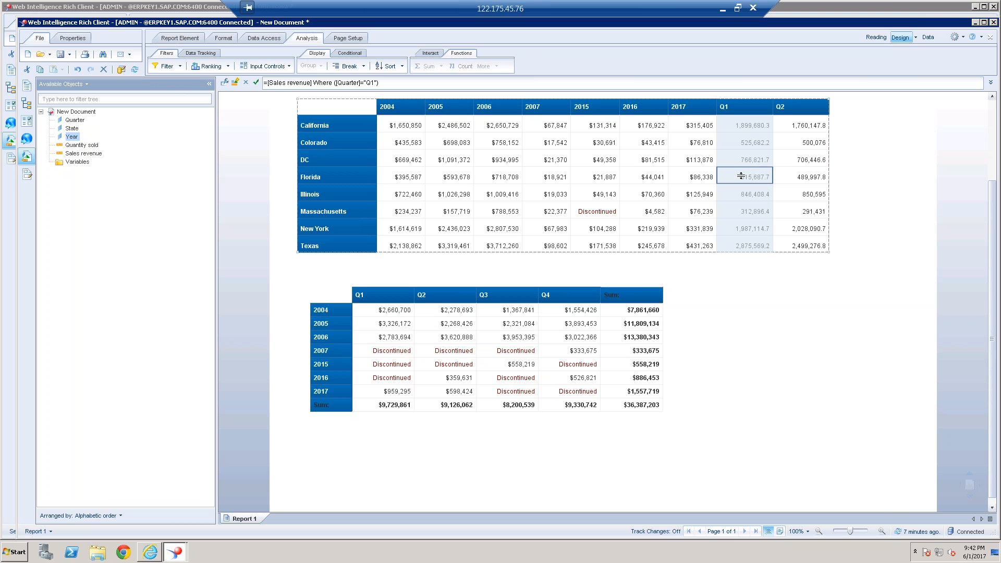
left_click(787, 281)
left_click(748, 211)
left_click(768, 388)
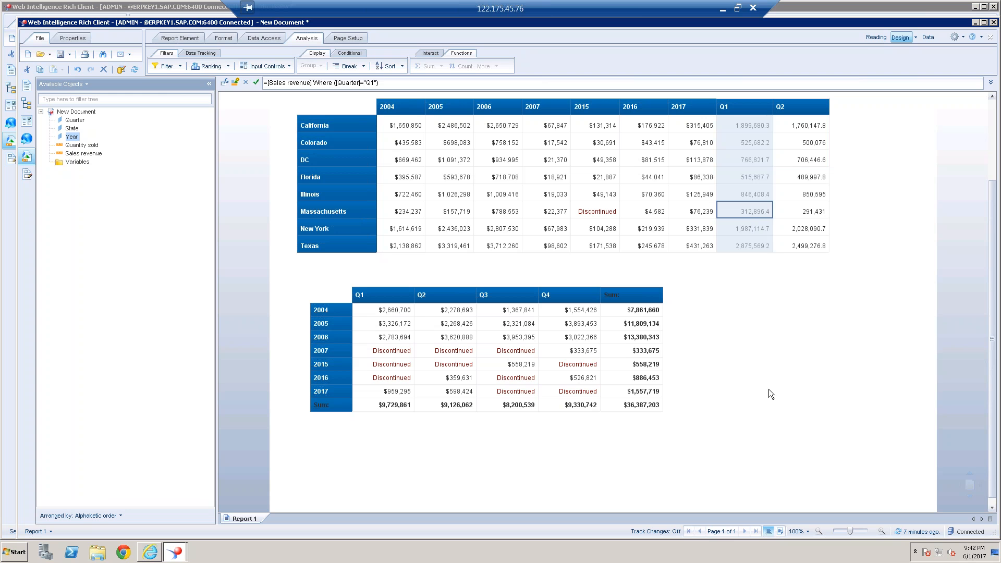
left_click(559, 337)
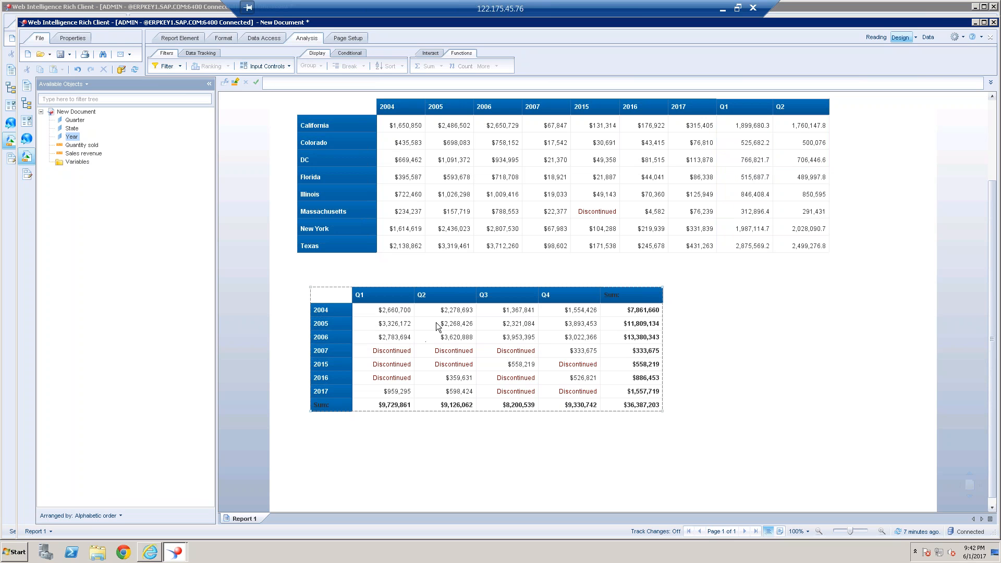
Insert an empty column to the right of the Sum column in the quarterly cross table
left_click(626, 324)
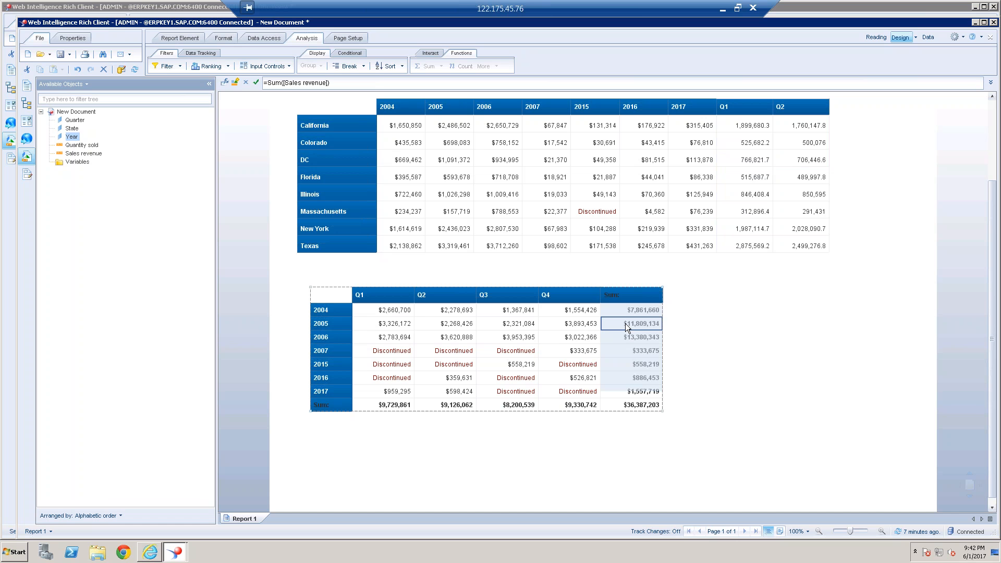
right_click(624, 323)
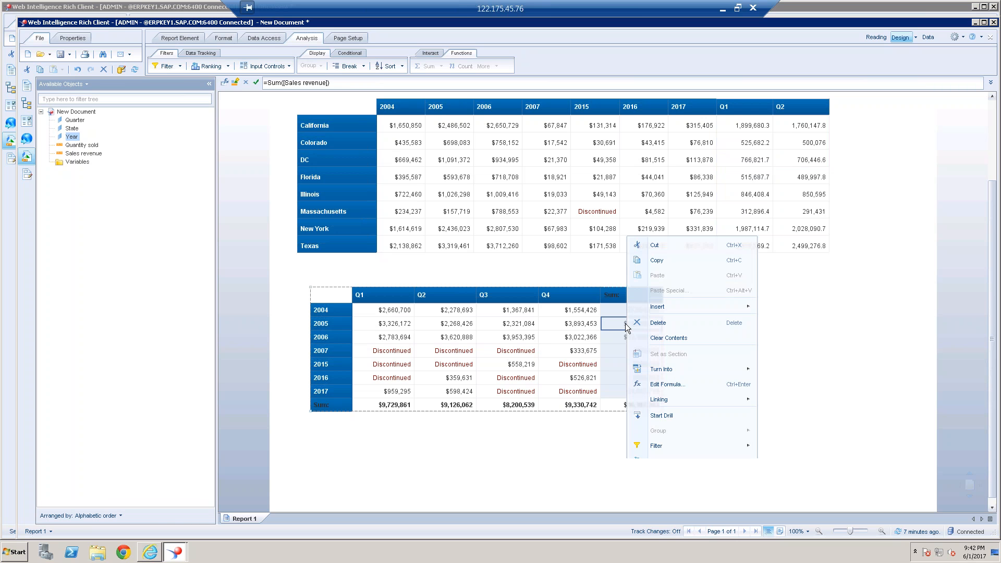
mouse_move(661, 307)
left_click(832, 354)
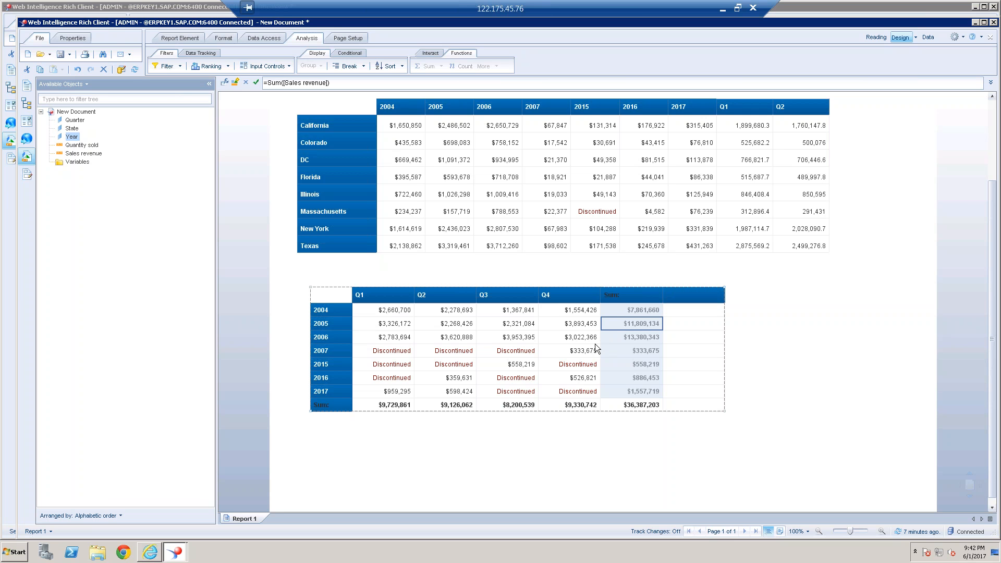
Review the formulas behind the quarterly table's body, Sum column and header, and the yearly table's header, body, Q1 and Q2 columns
left_click(580, 342)
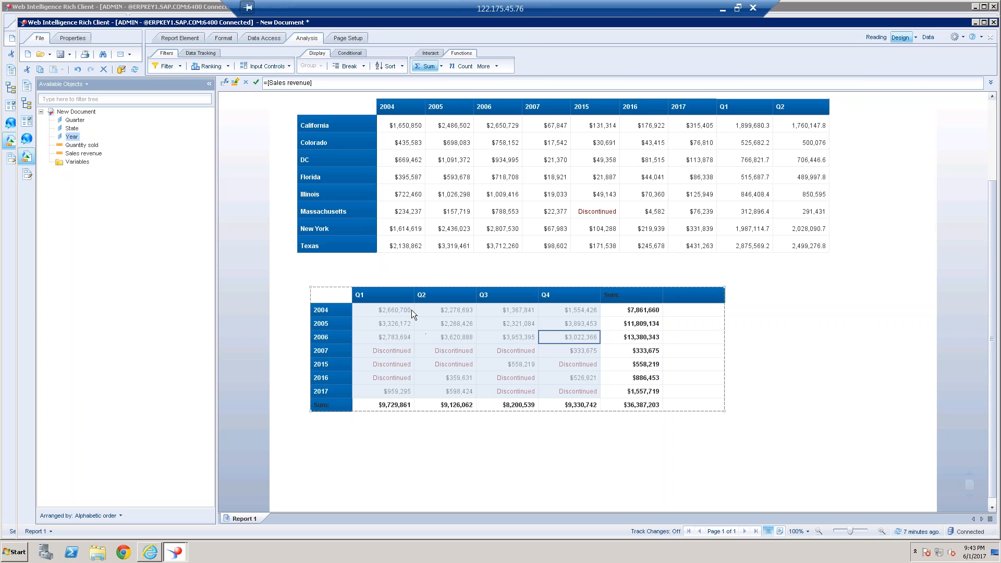
left_click(831, 370)
left_click(633, 355)
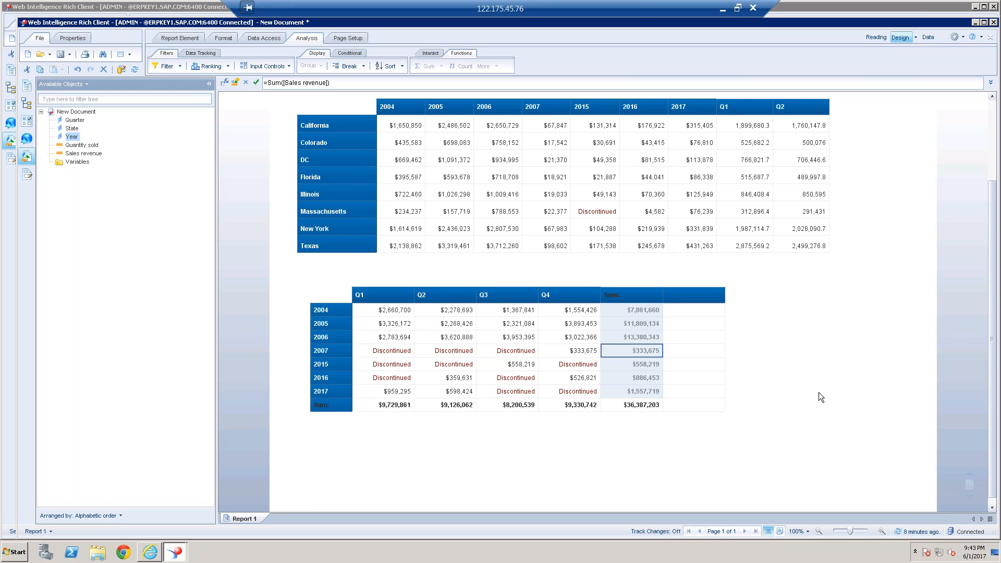
left_click(397, 297)
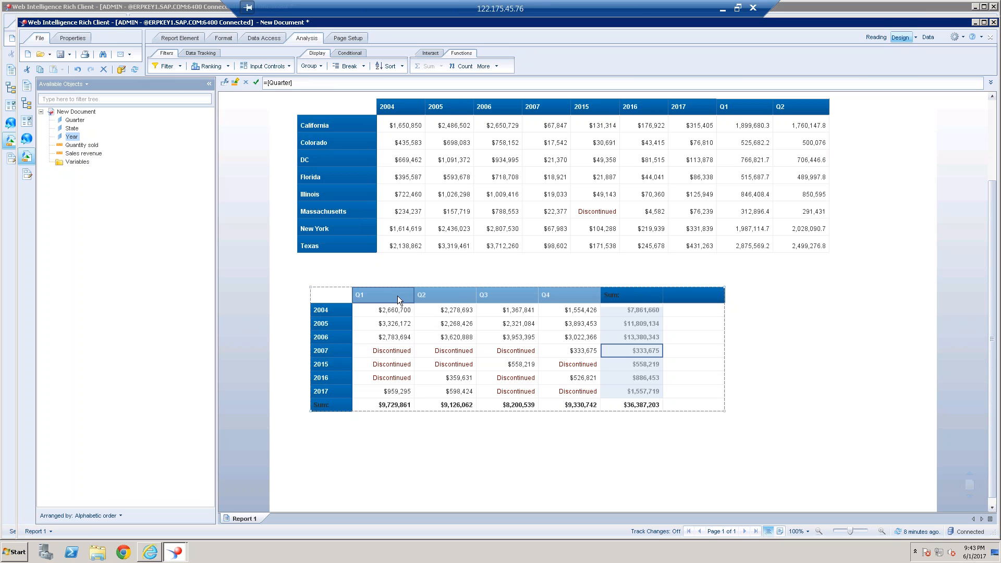
left_click(508, 233)
left_click(992, 134)
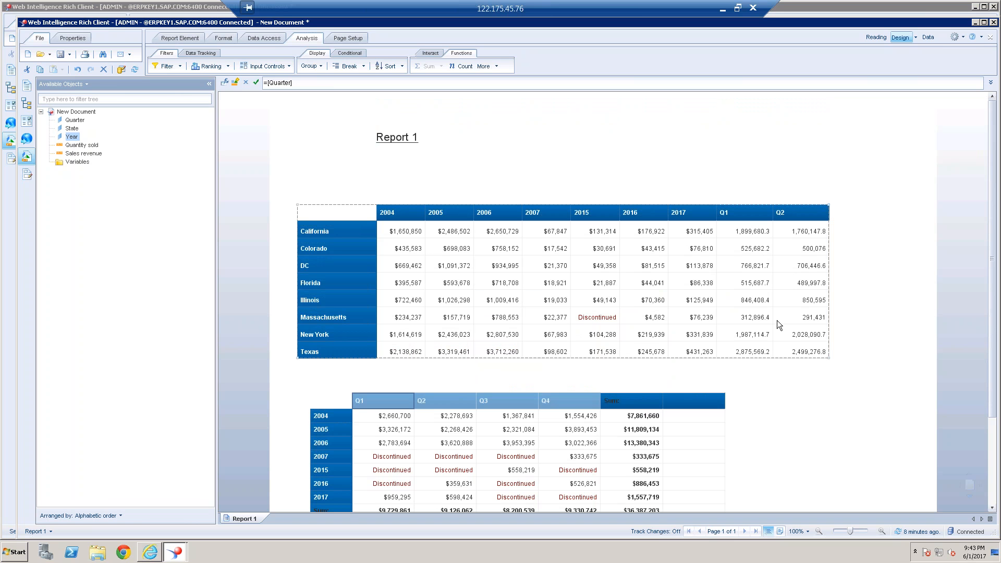
left_click(516, 213)
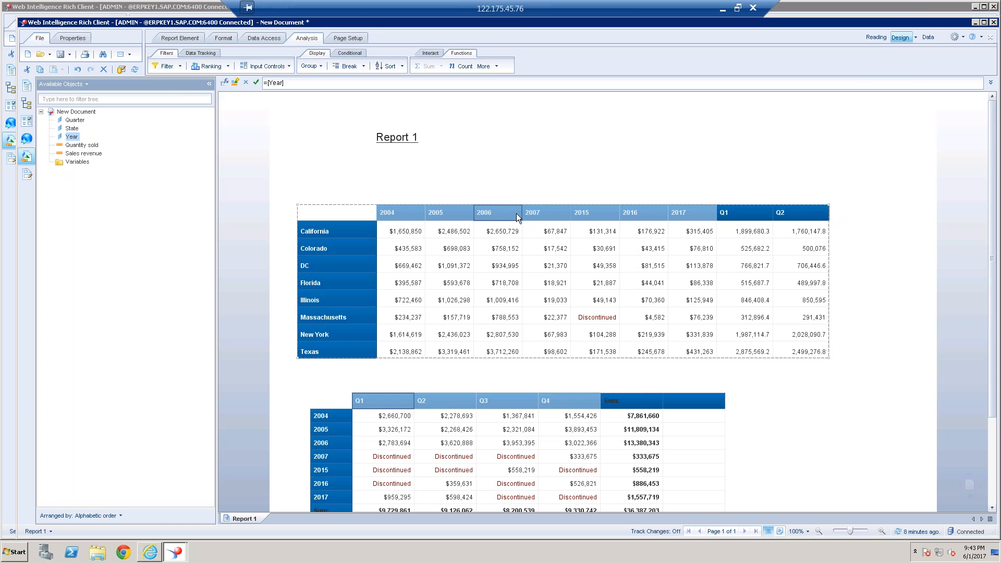
left_click(505, 259)
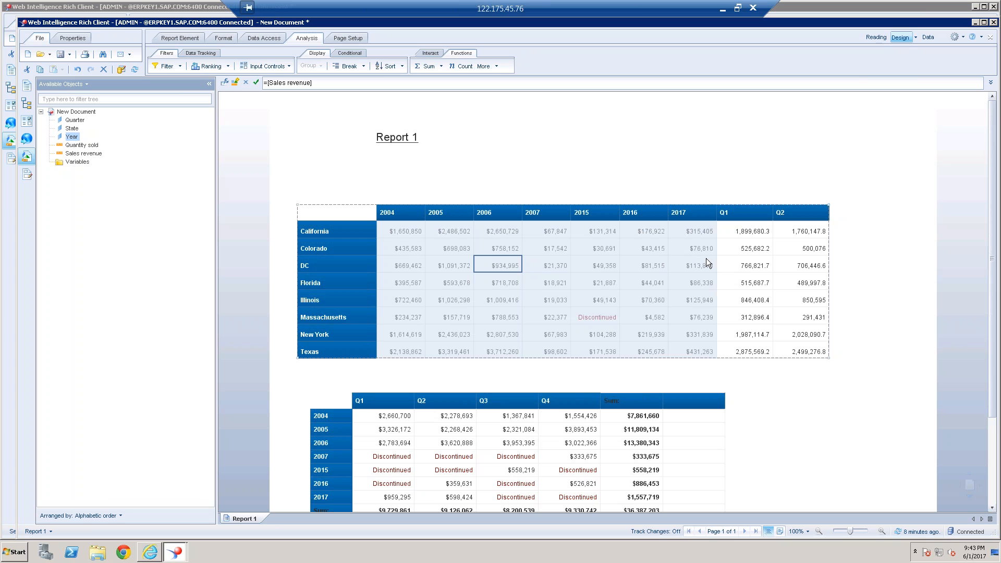
left_click(749, 243)
left_click(359, 83)
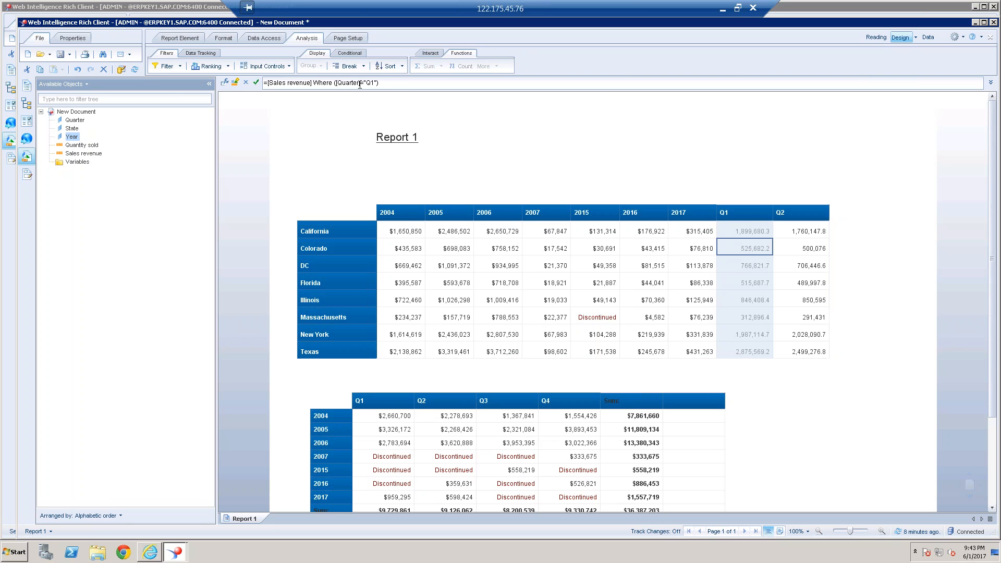
left_click(795, 266)
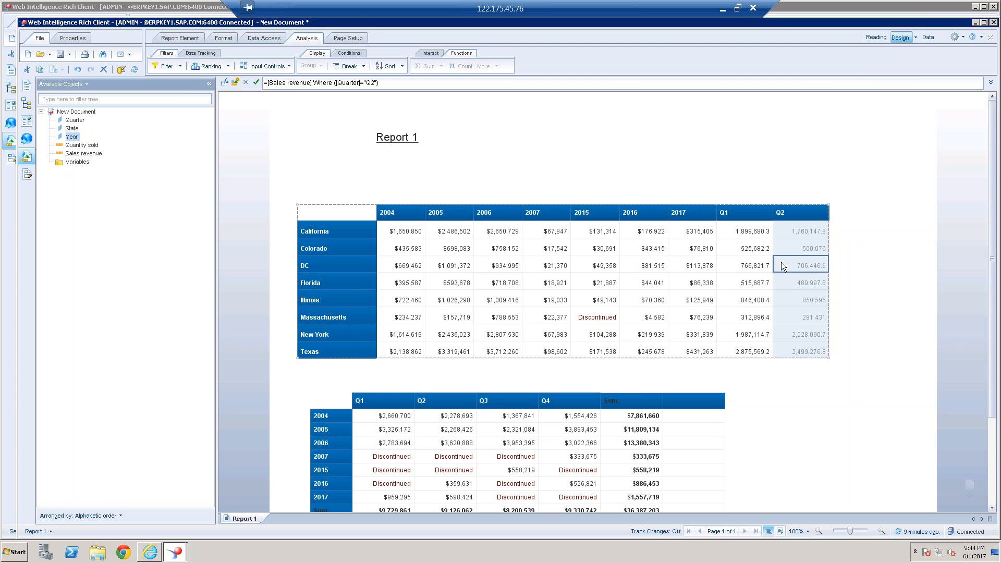
Switch to Paint and add the text "Formula --" to the blank canvas
left_click(725, 10)
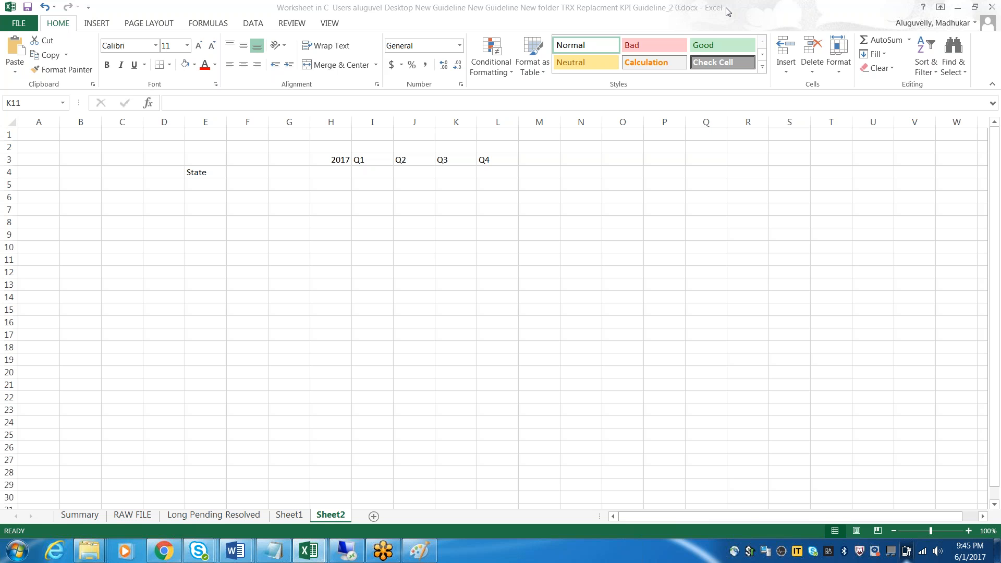
left_click(543, 219)
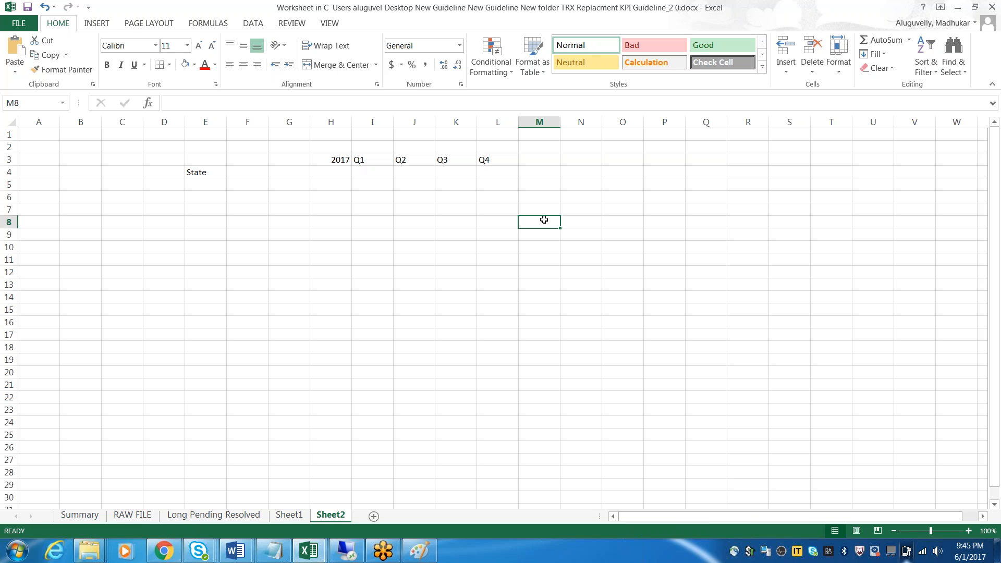
key("alt+Tab")
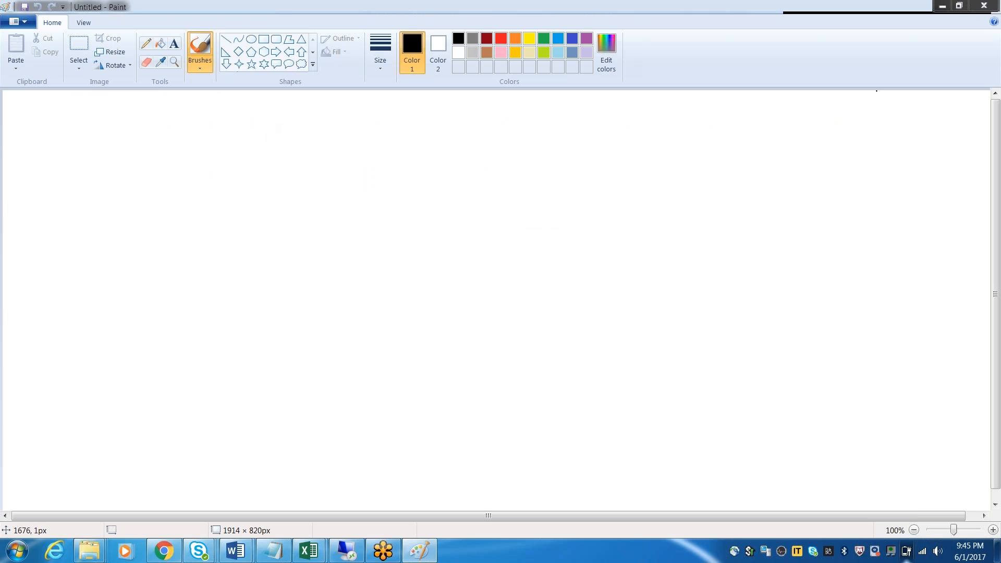
left_click(175, 46)
left_click_drag(186, 200, 682, 386)
type("Formula  --")
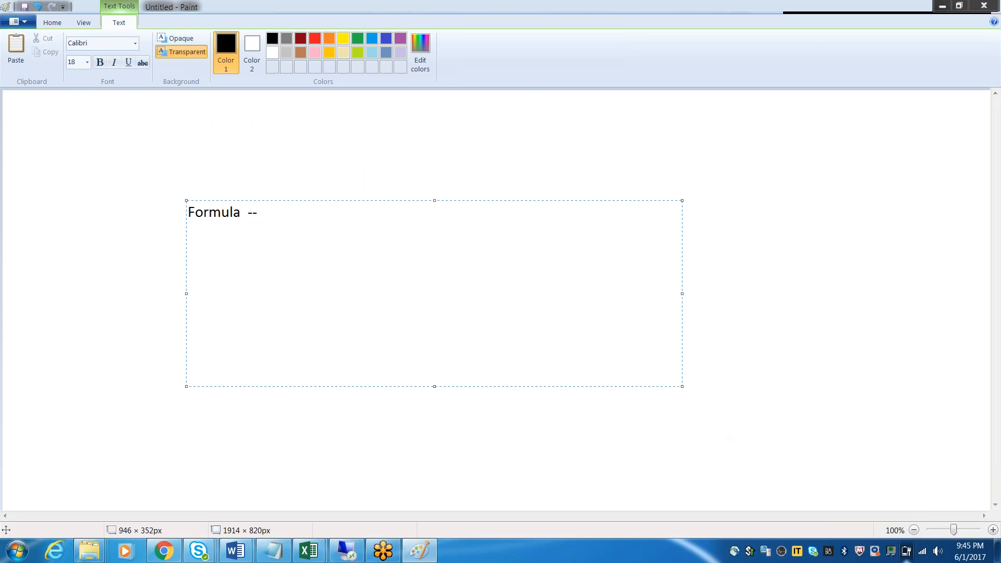
left_click(296, 168)
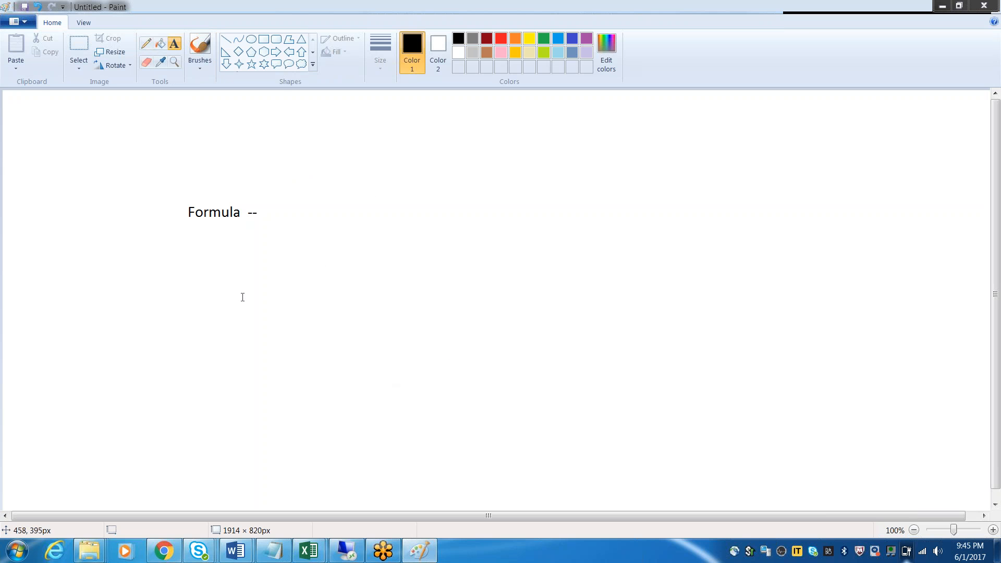
left_click(247, 313)
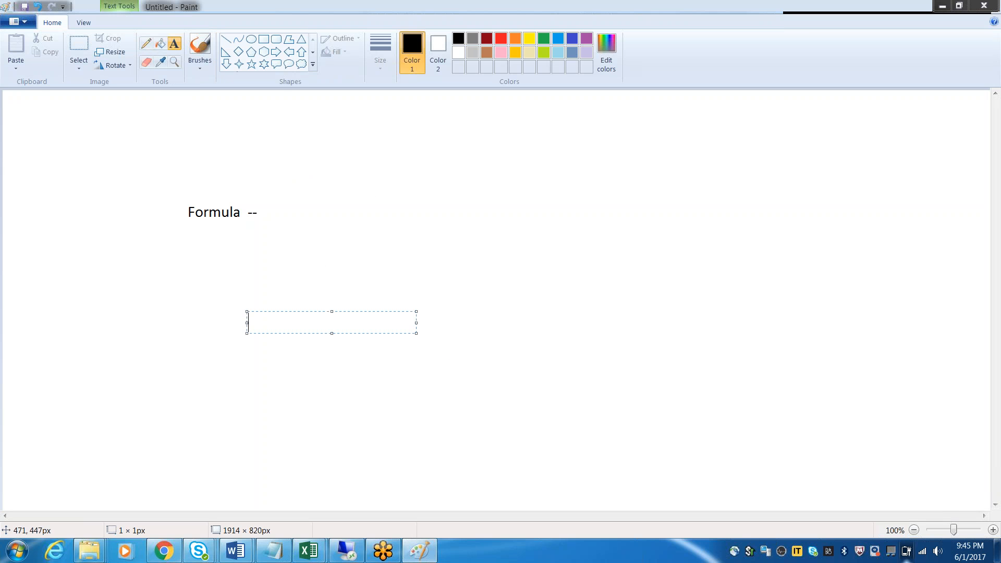
left_click(280, 274)
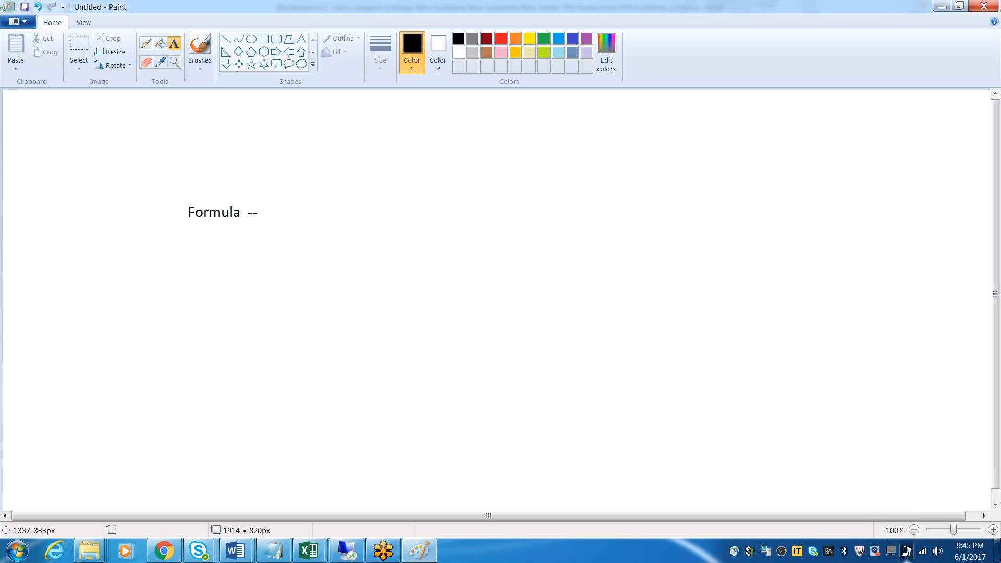
left_click(467, 342)
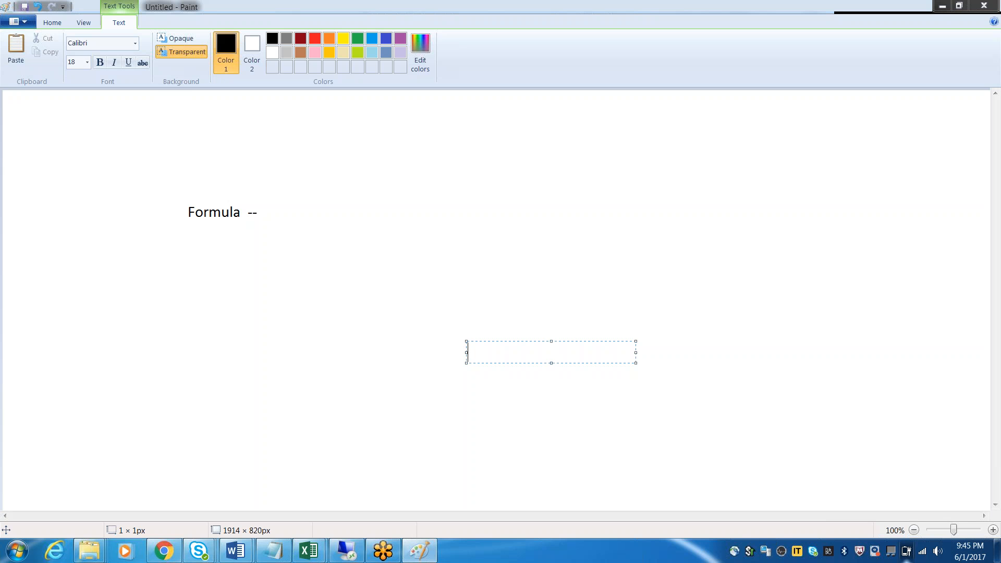
left_click(297, 301)
Add the text "Monday --" to the canvas below the "Formula --" text
left_click_drag(208, 284, 643, 420)
type("Monda")
key("BackSpace")
type("day  --")
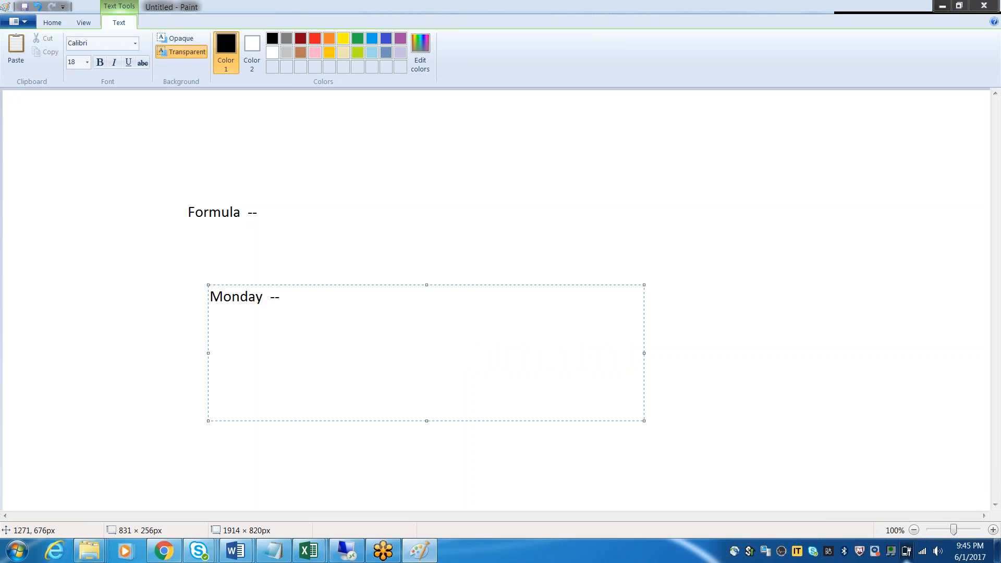
left_click(635, 246)
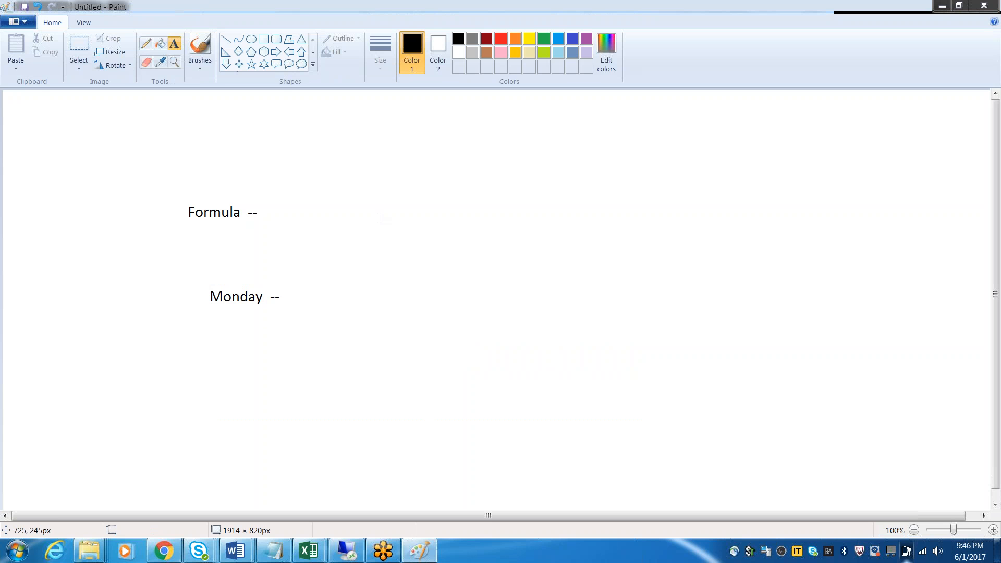